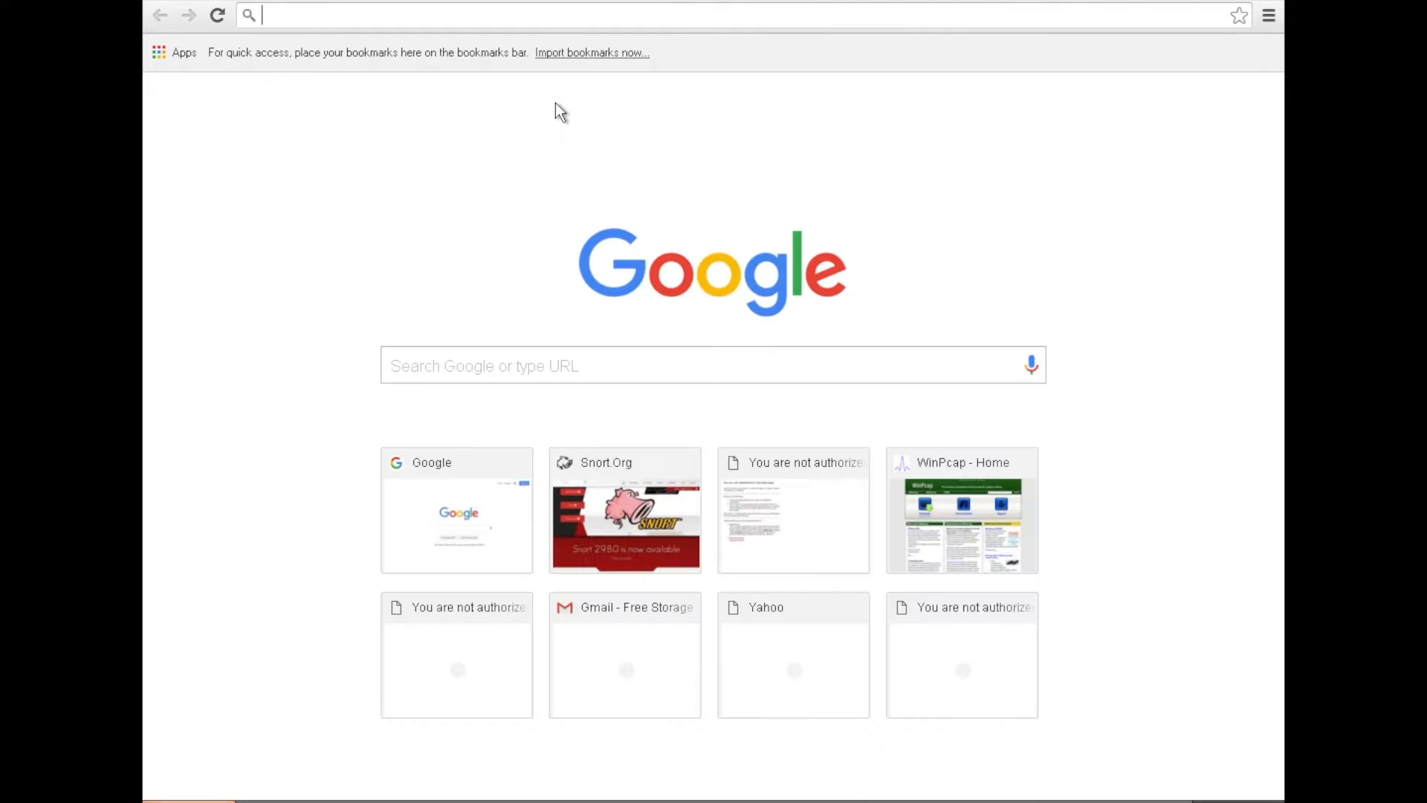
Open snort.org and display the Windows installer download in the Get Started section.
{"action": "type", "text": "snort"}
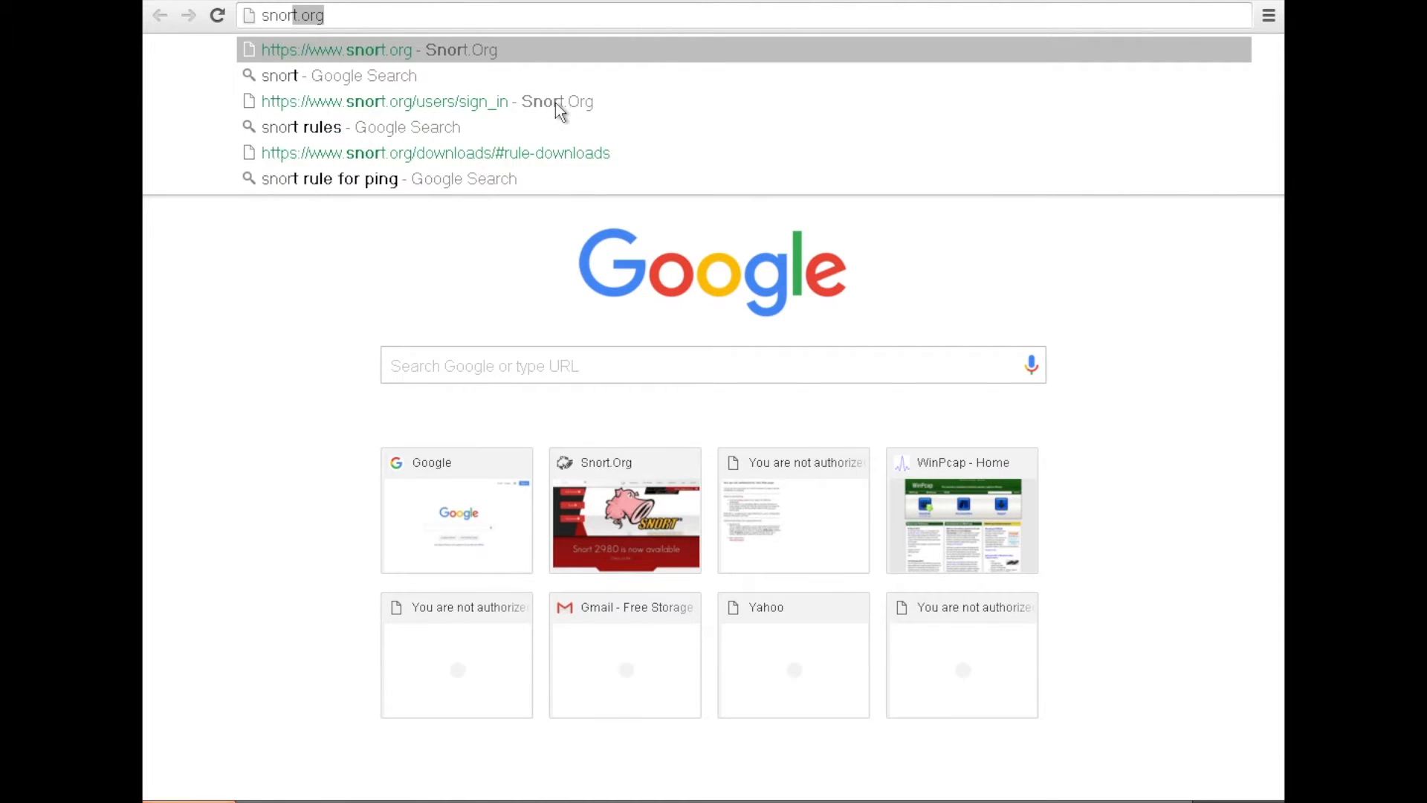
{"action": "key", "text": "Return"}
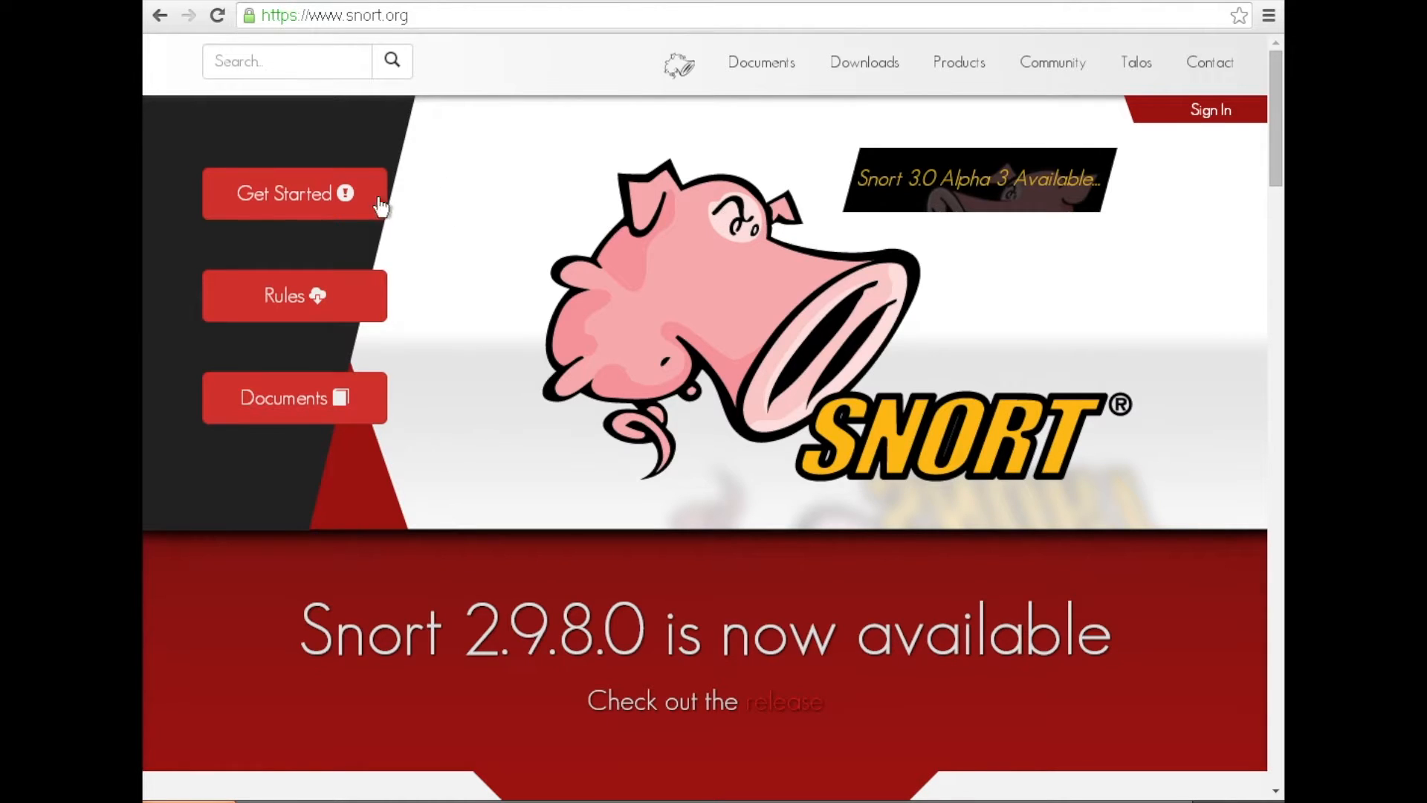
{"action": "left_click", "coordinate": [338, 197]}
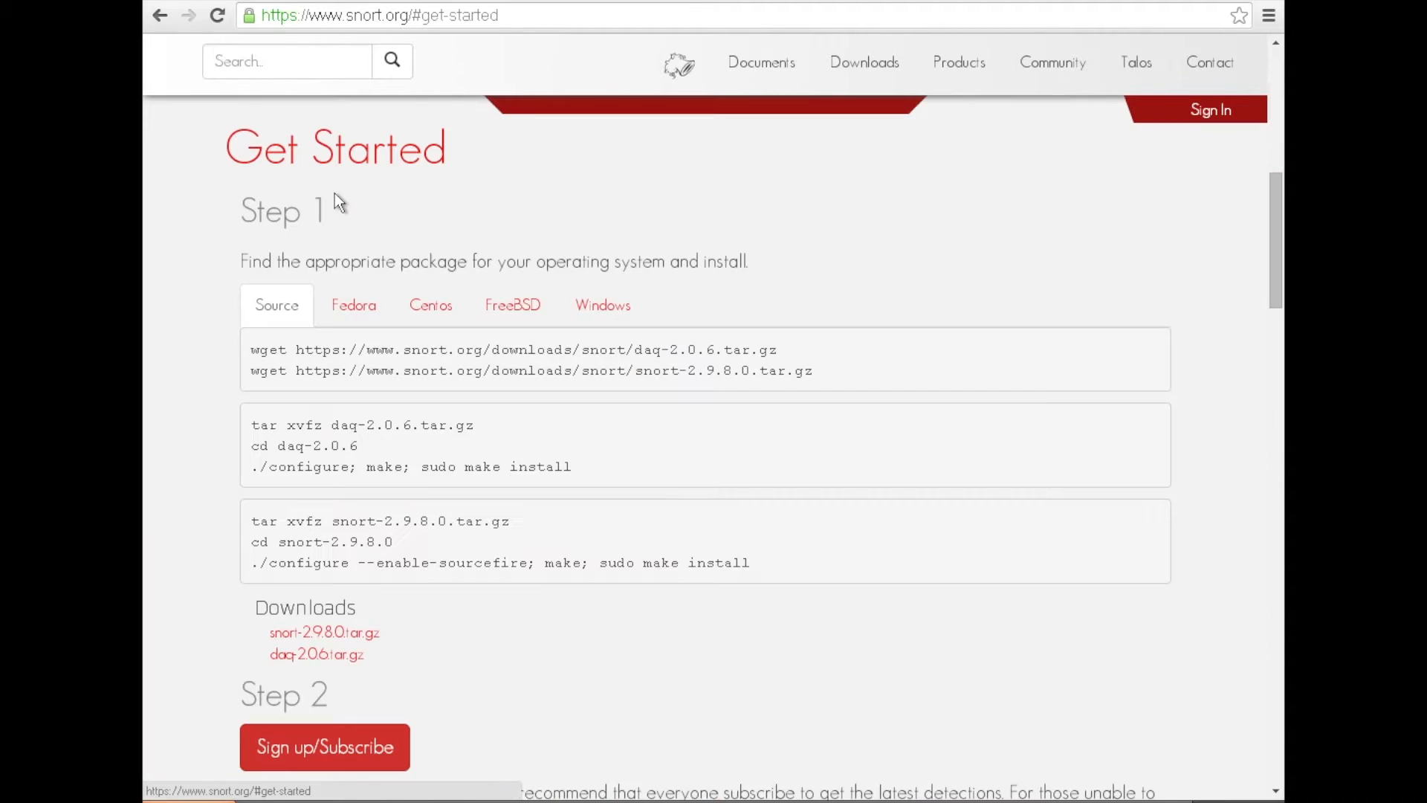
{"action": "left_click", "coordinate": [614, 315]}
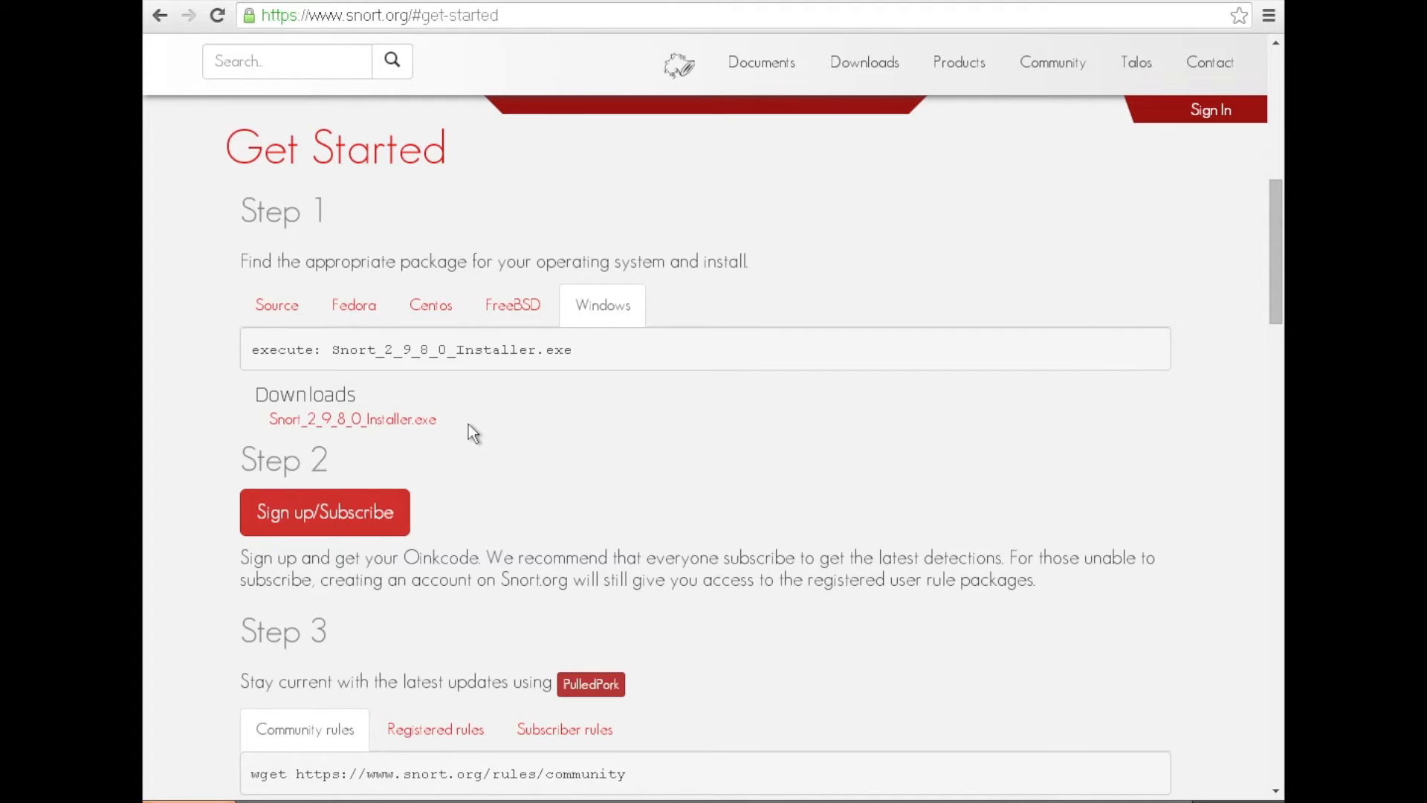
View the rule downloads on snort.org, including the rules explanation page.
{"action": "scroll", "coordinate": [400, 439], "scroll_direction": "up", "scroll_amount": 10}
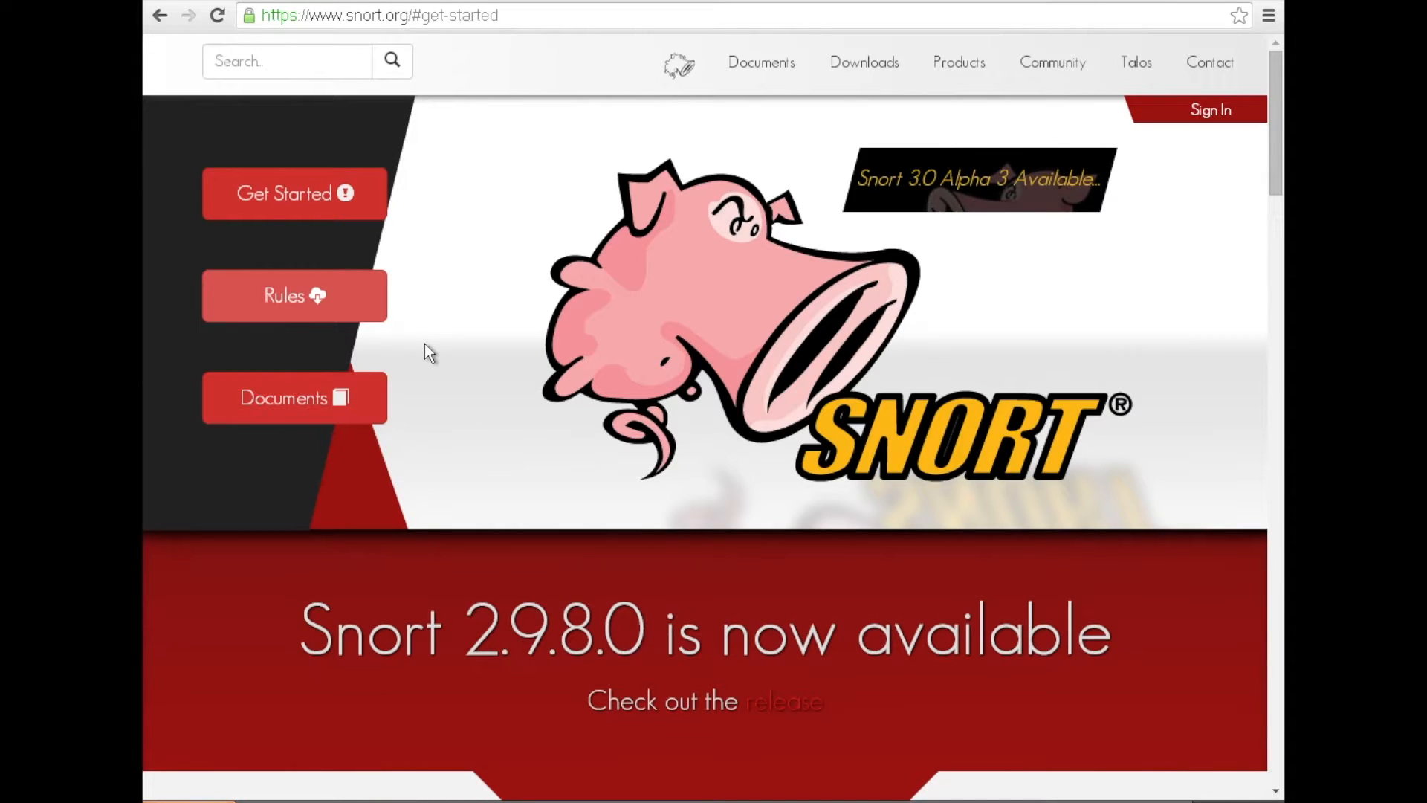
{"action": "left_click", "coordinate": [326, 295]}
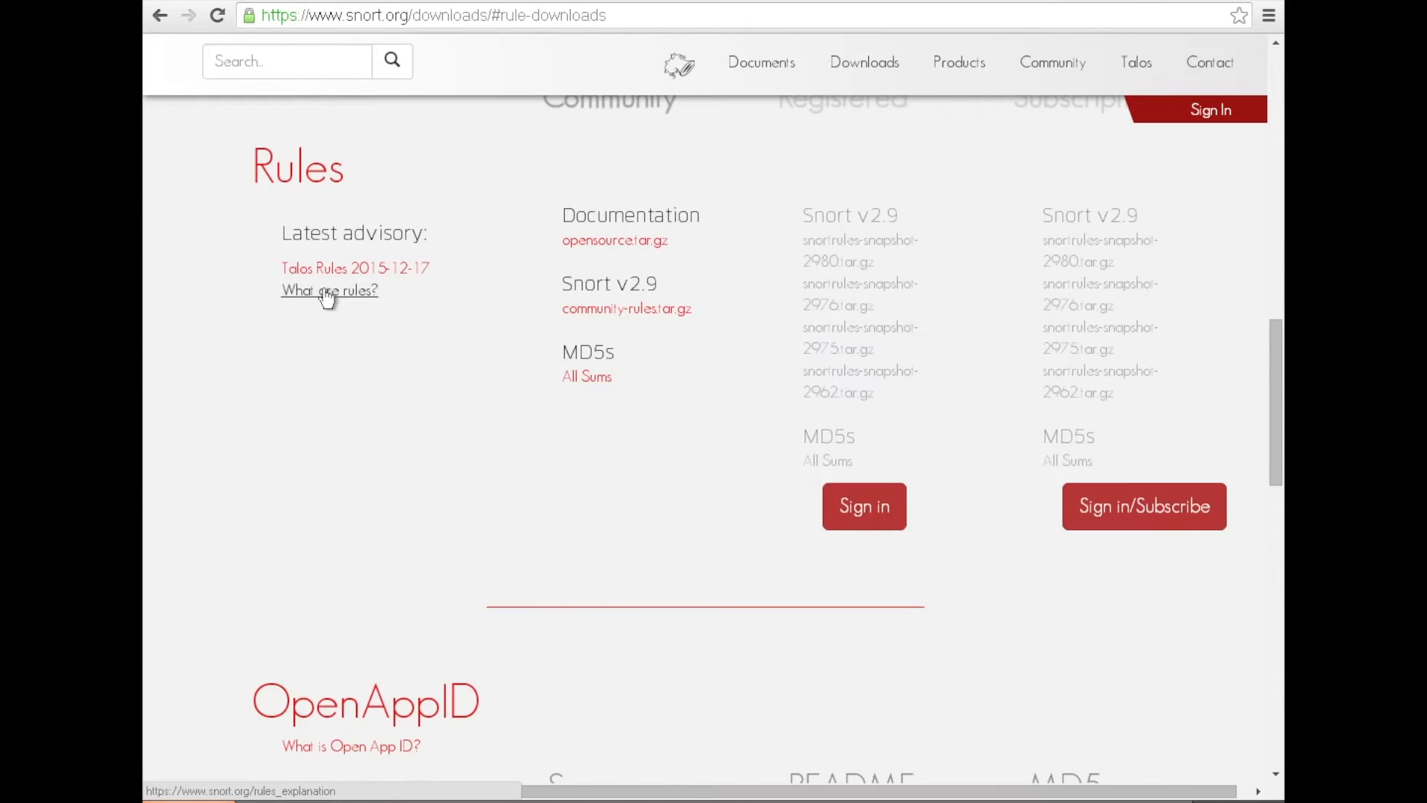
{"action": "left_click", "coordinate": [327, 294]}
{"action": "left_click", "coordinate": [161, 17]}
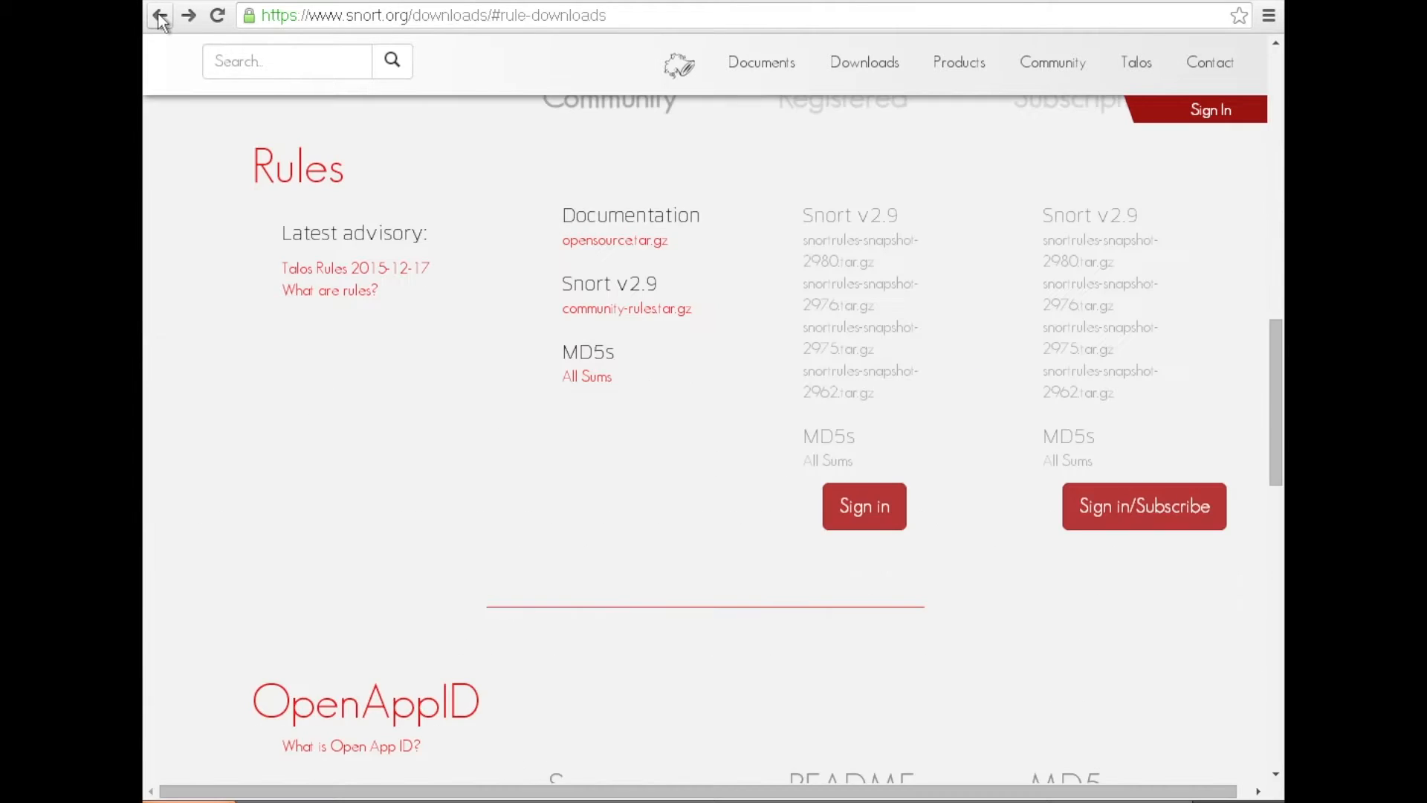
{"action": "scroll", "coordinate": [749, 325], "scroll_direction": "up", "scroll_amount": 3}
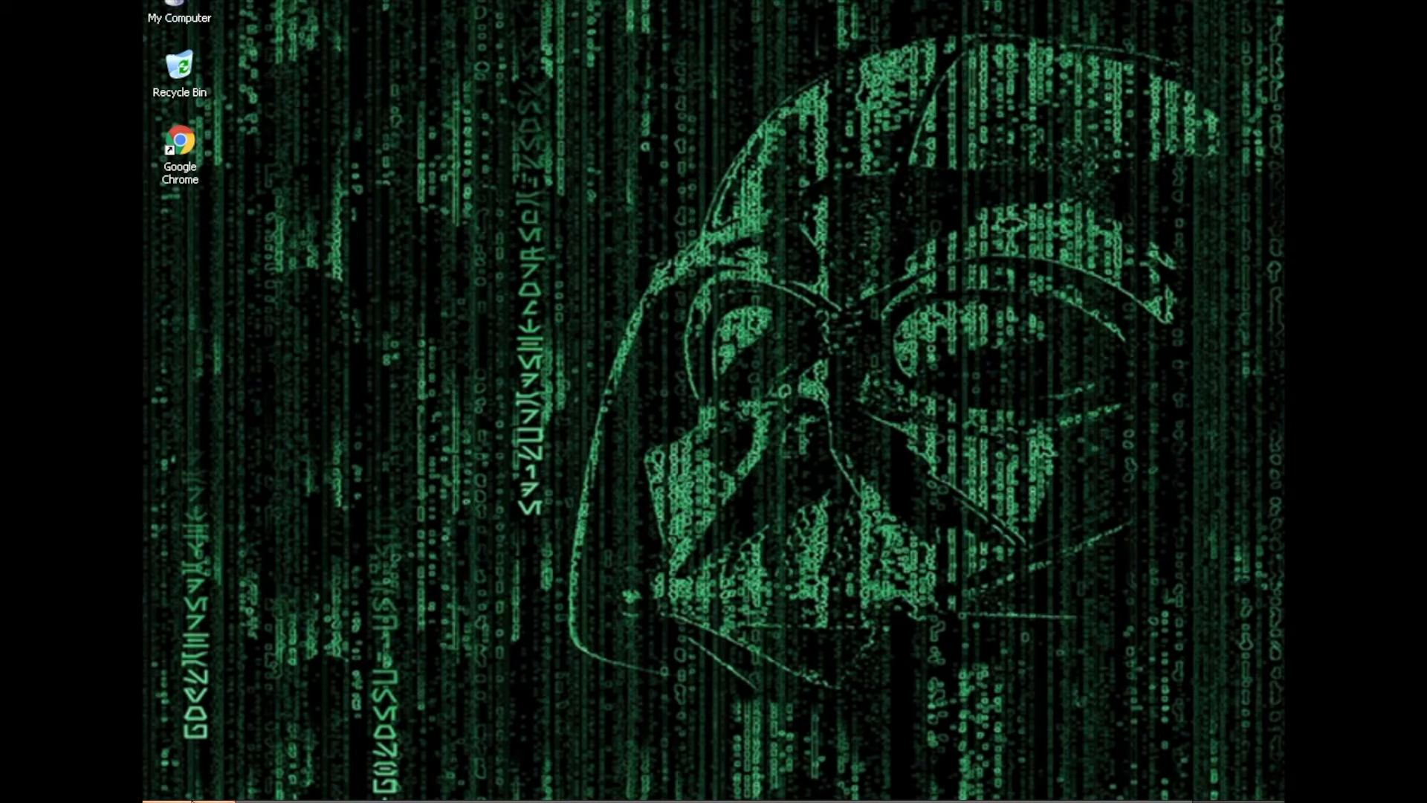
Open the Downloads folder in My Documents and run Snort_2_9_8_0_Installer.
{"action": "left_click", "coordinate": [178, 798]}
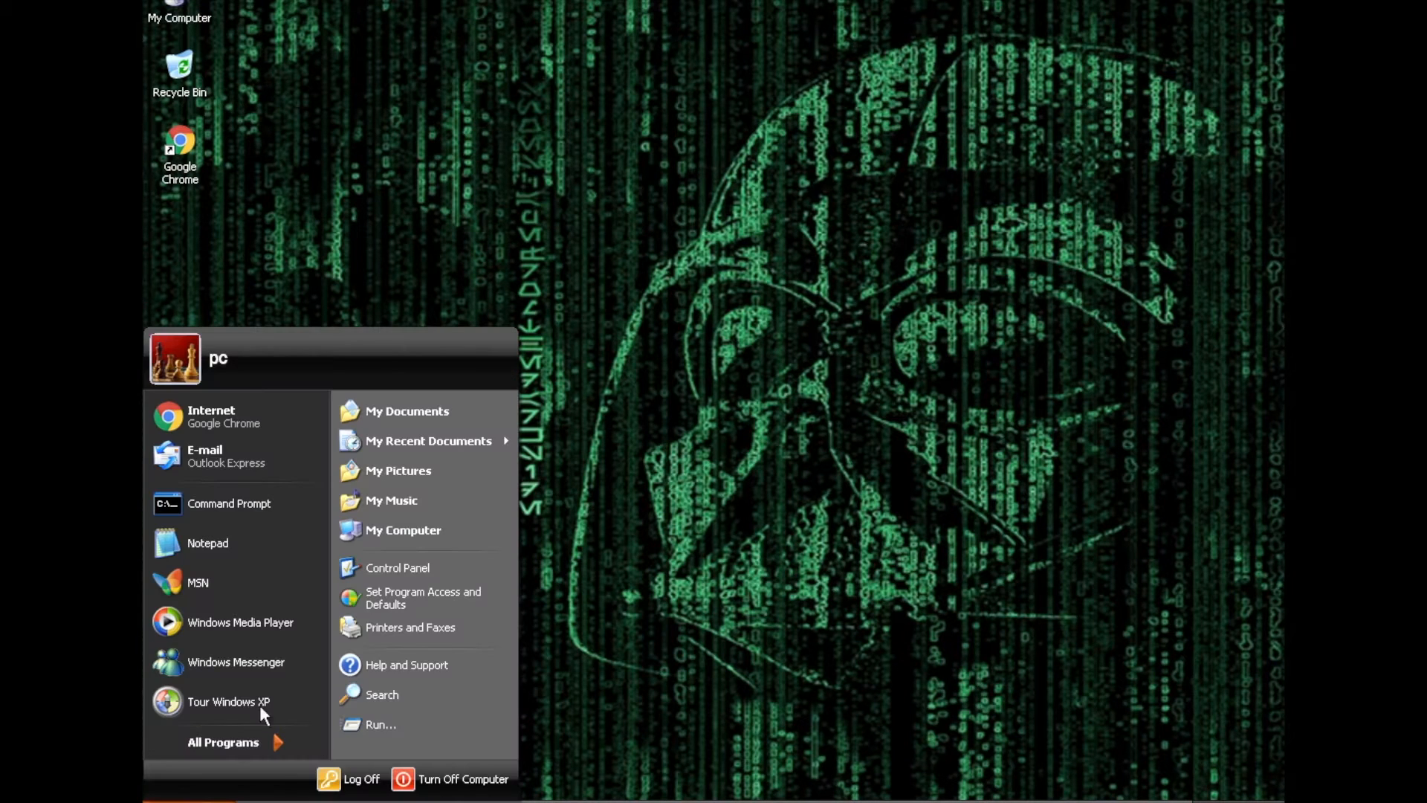
{"action": "left_click", "coordinate": [431, 410]}
{"action": "double_click", "coordinate": [541, 282]}
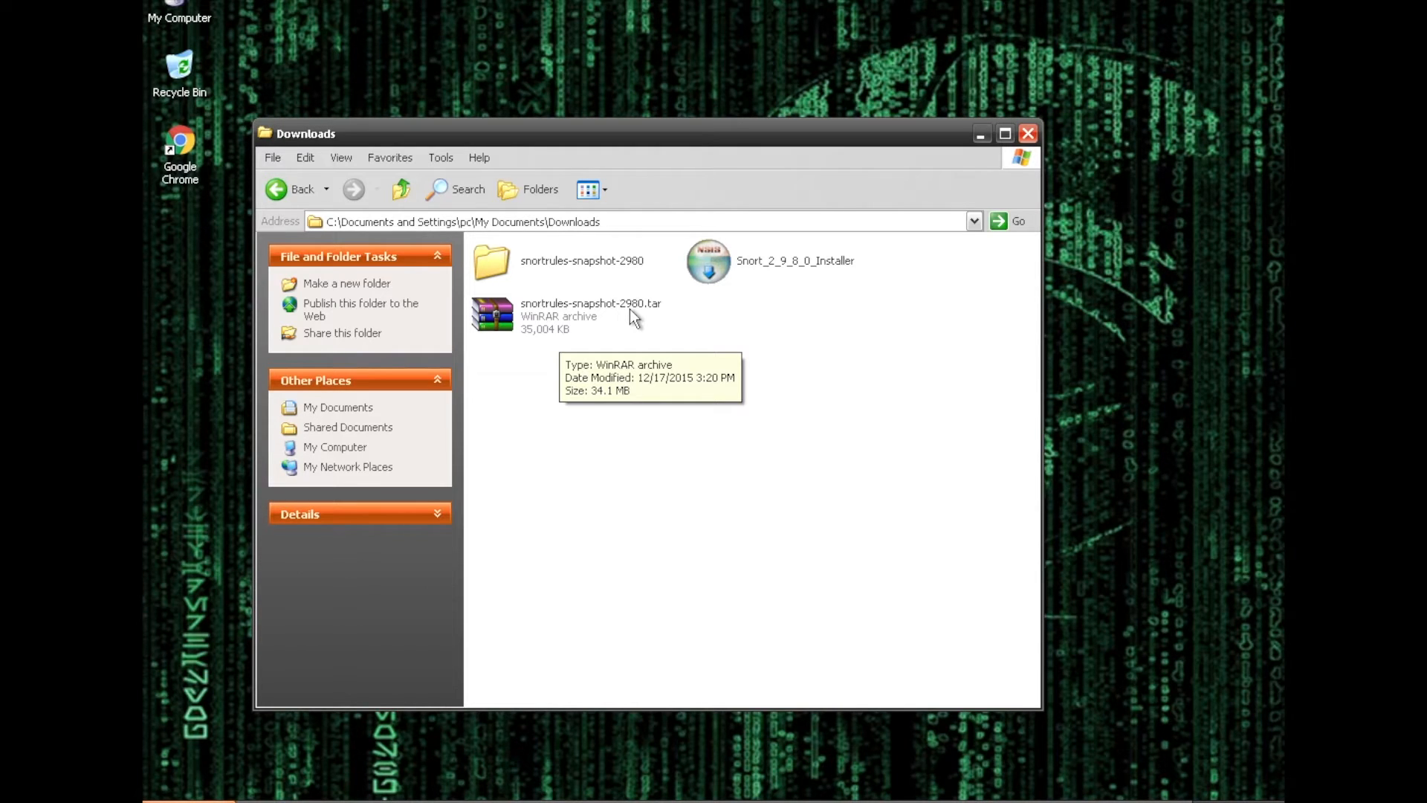
{"action": "double_click", "coordinate": [805, 269]}
{"action": "left_click", "coordinate": [771, 414]}
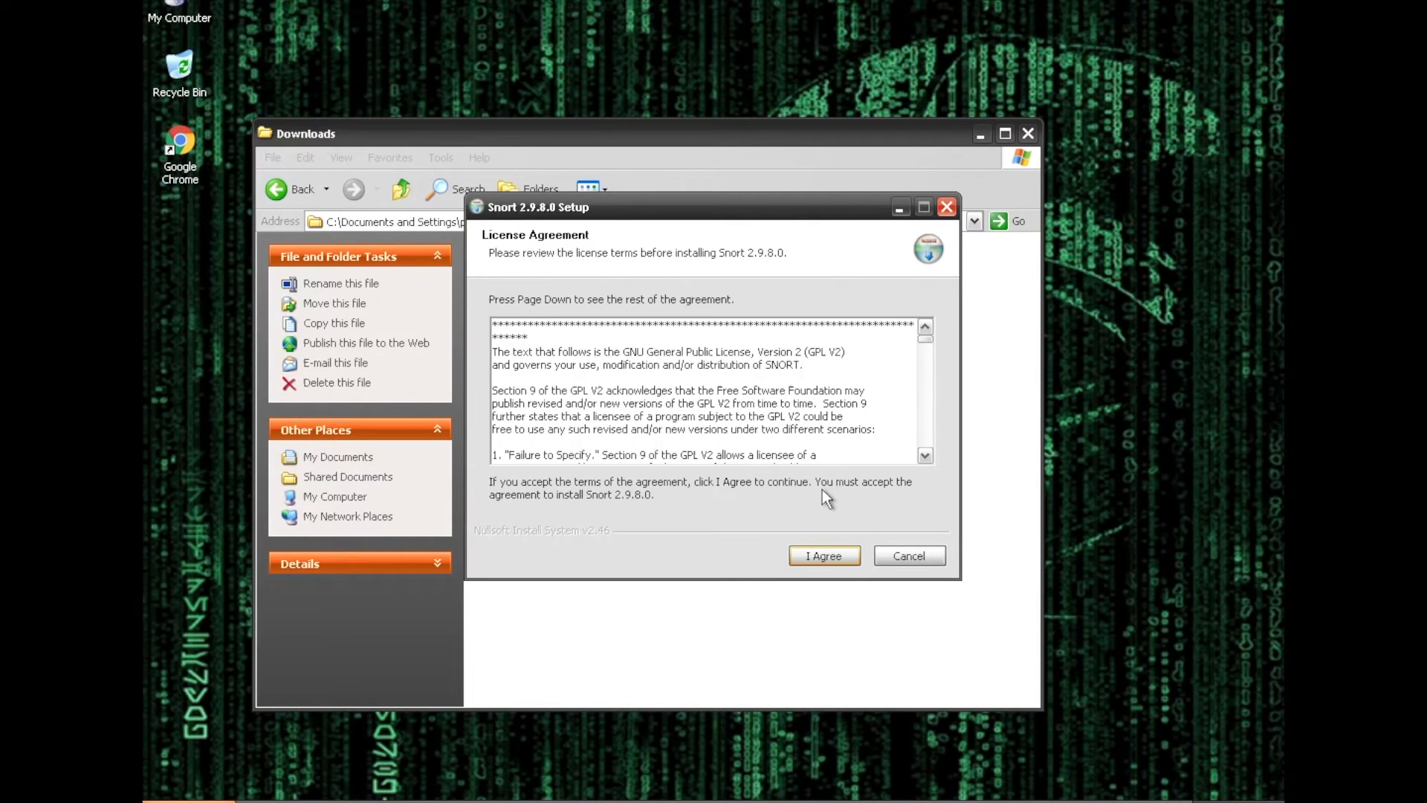
Accept the Snort 2.9.8.0 license, install with the default options and finish the setup.
{"action": "left_click", "coordinate": [827, 558]}
{"action": "left_click", "coordinate": [828, 558]}
{"action": "left_click", "coordinate": [828, 557]}
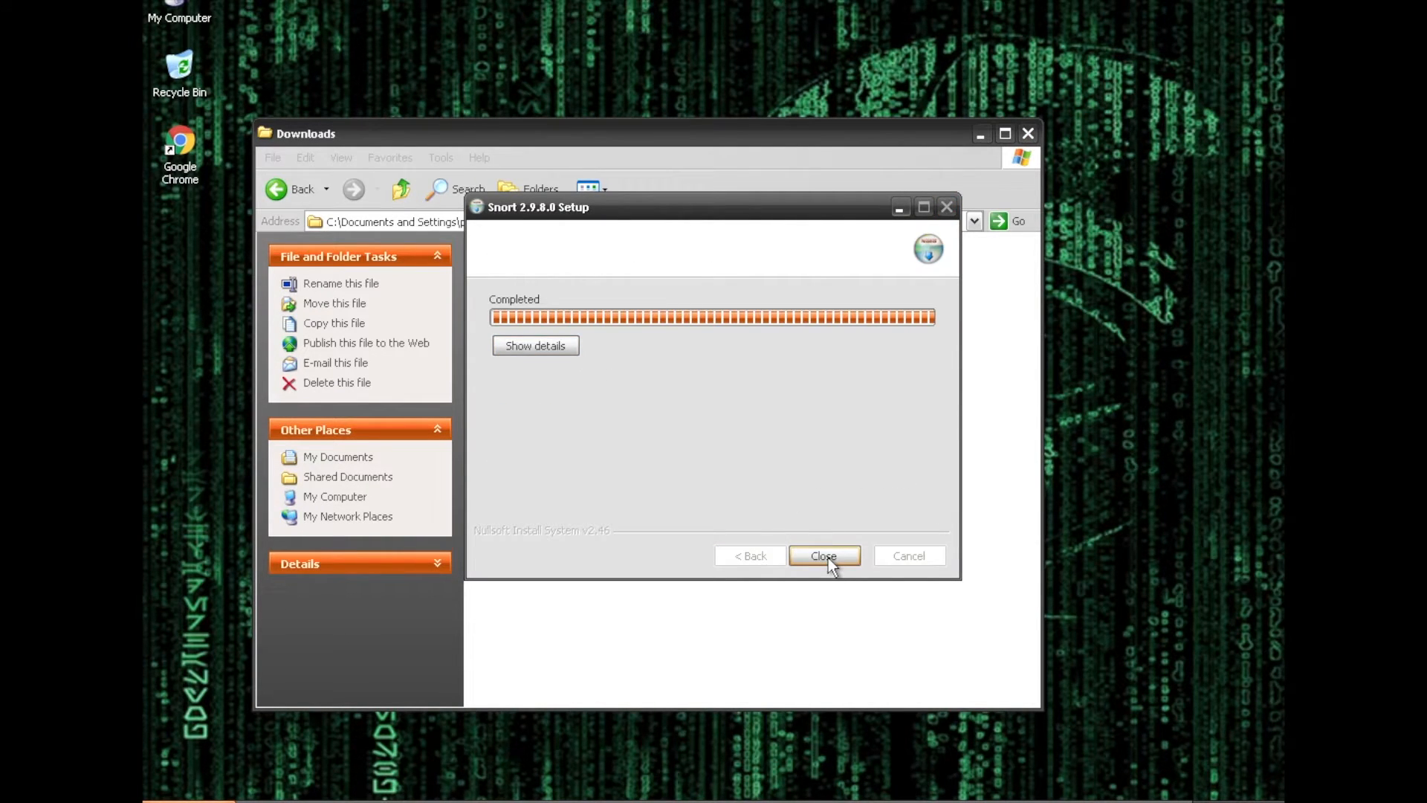
{"action": "left_click", "coordinate": [824, 556]}
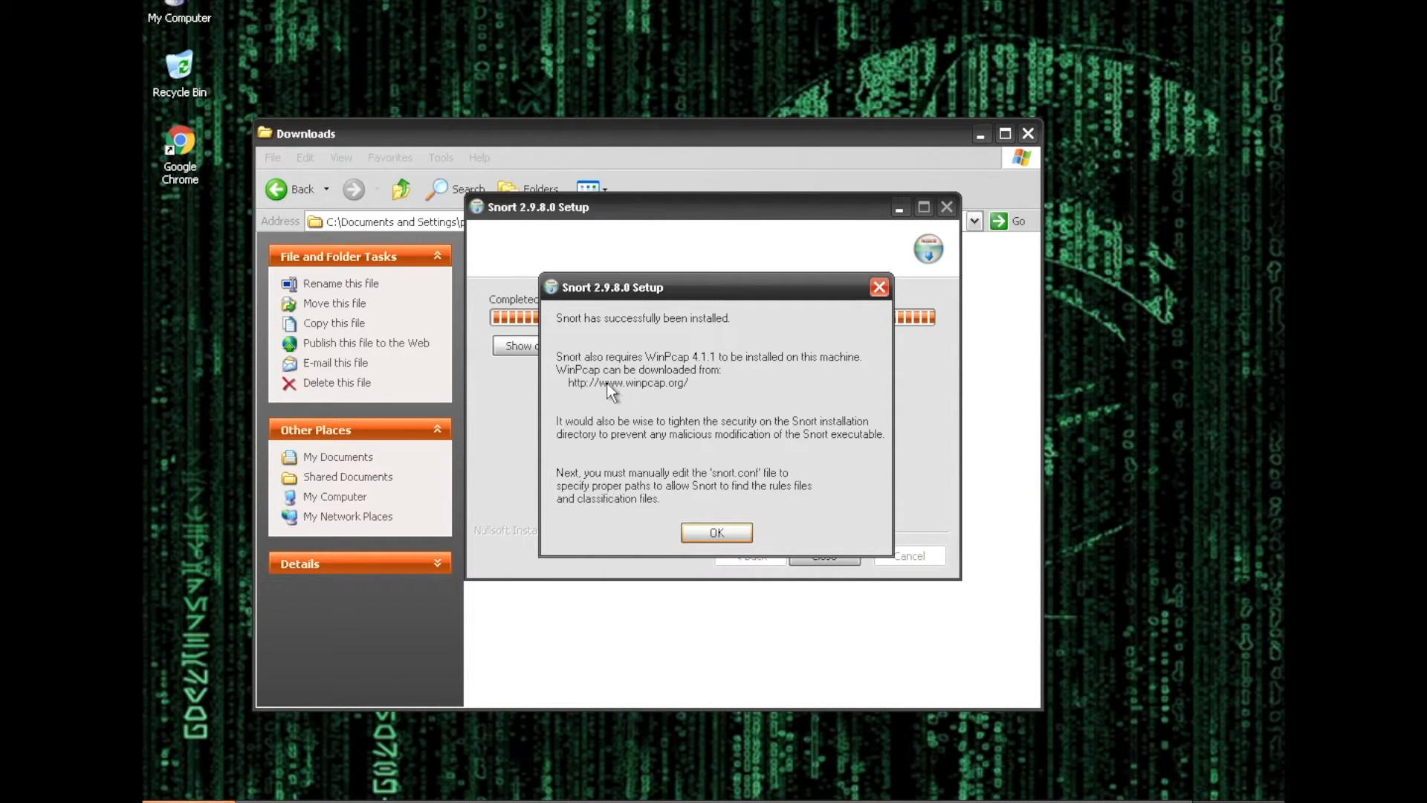
{"action": "left_click", "coordinate": [700, 526]}
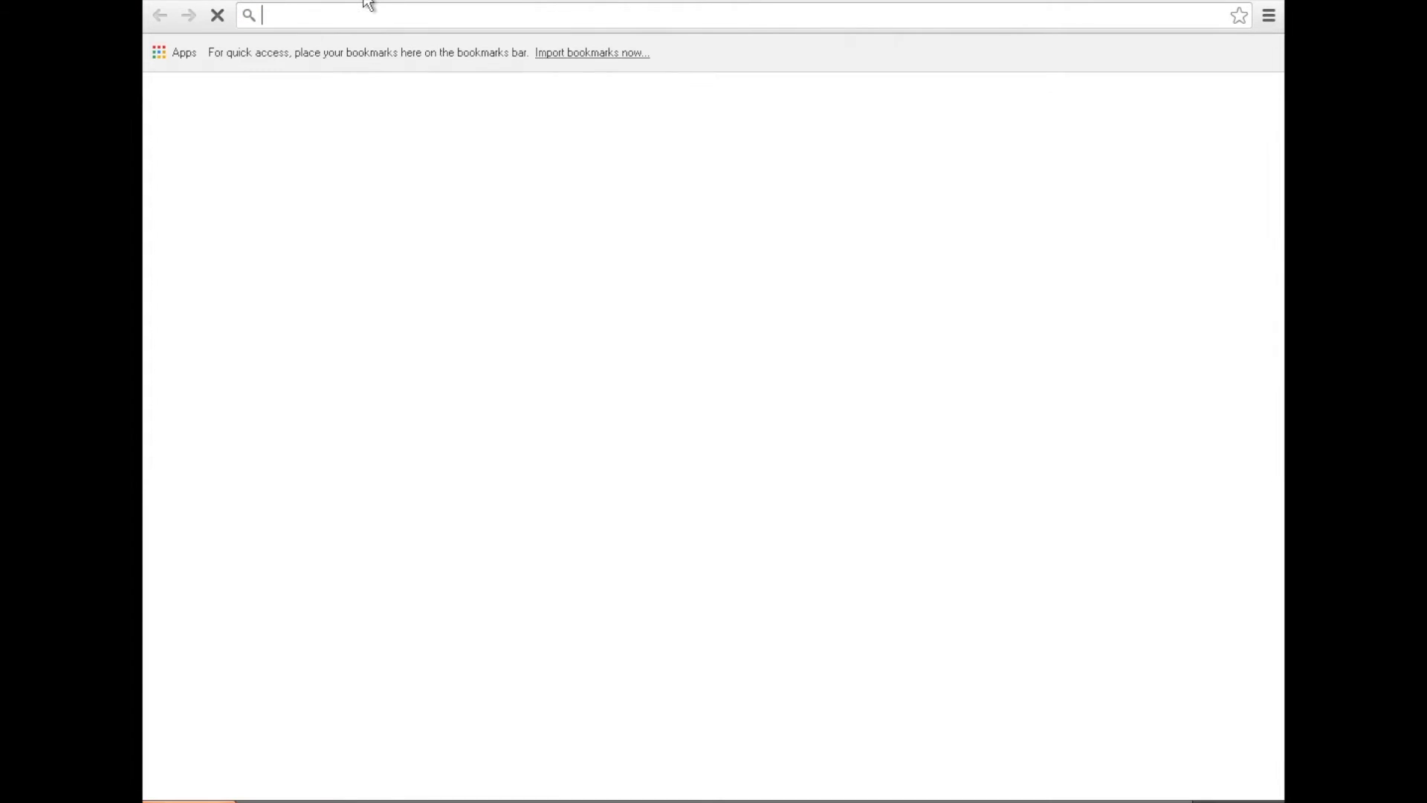
Visit winpcap.org in Chrome to locate the WinPcap download, and close the browser.
{"action": "type", "text": "winpcap.org"}
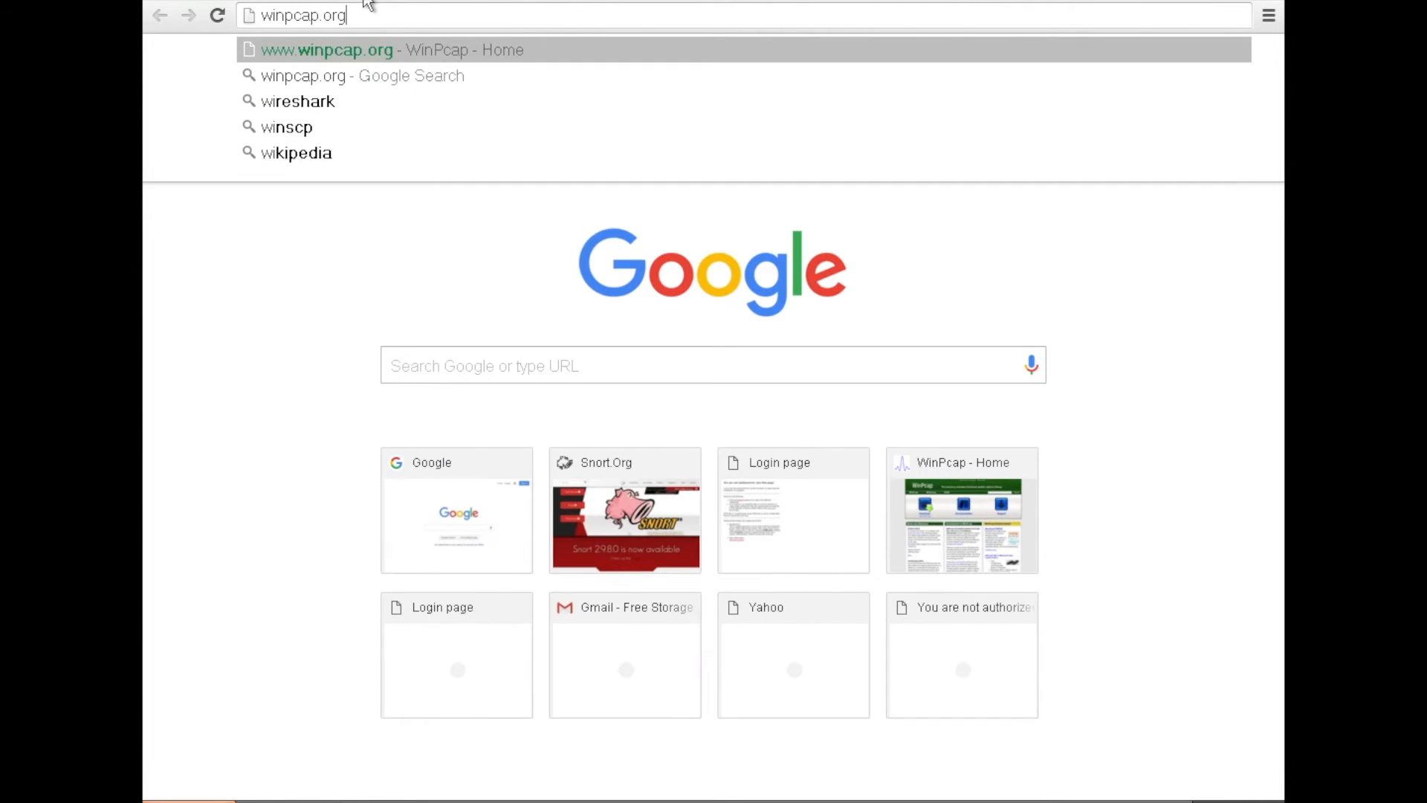
{"action": "key", "text": "Return"}
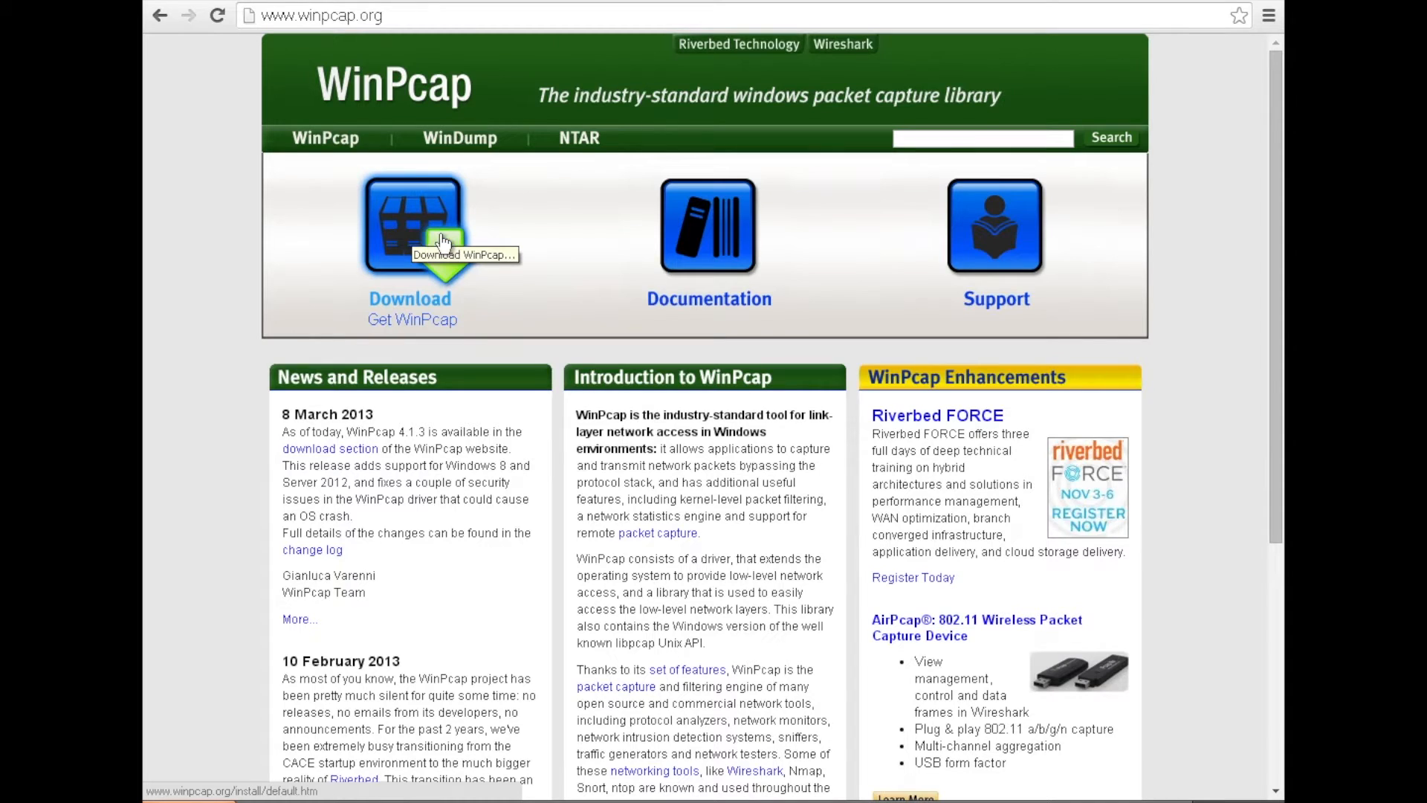
{"action": "left_click", "coordinate": [1201, 0]}
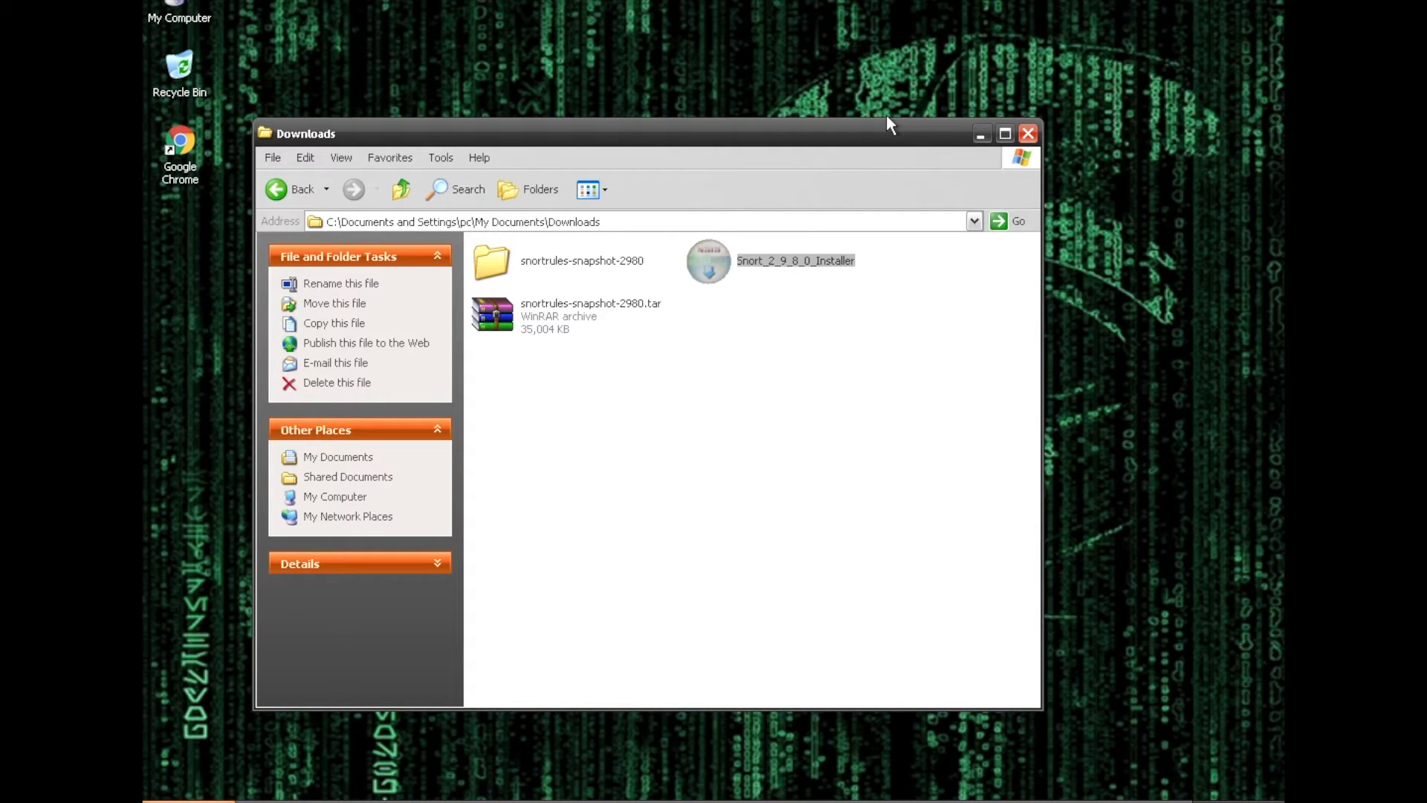
Open the Snort folder on Local Disk (C:) in a separate window from Downloads.
{"action": "left_click", "coordinate": [758, 346]}
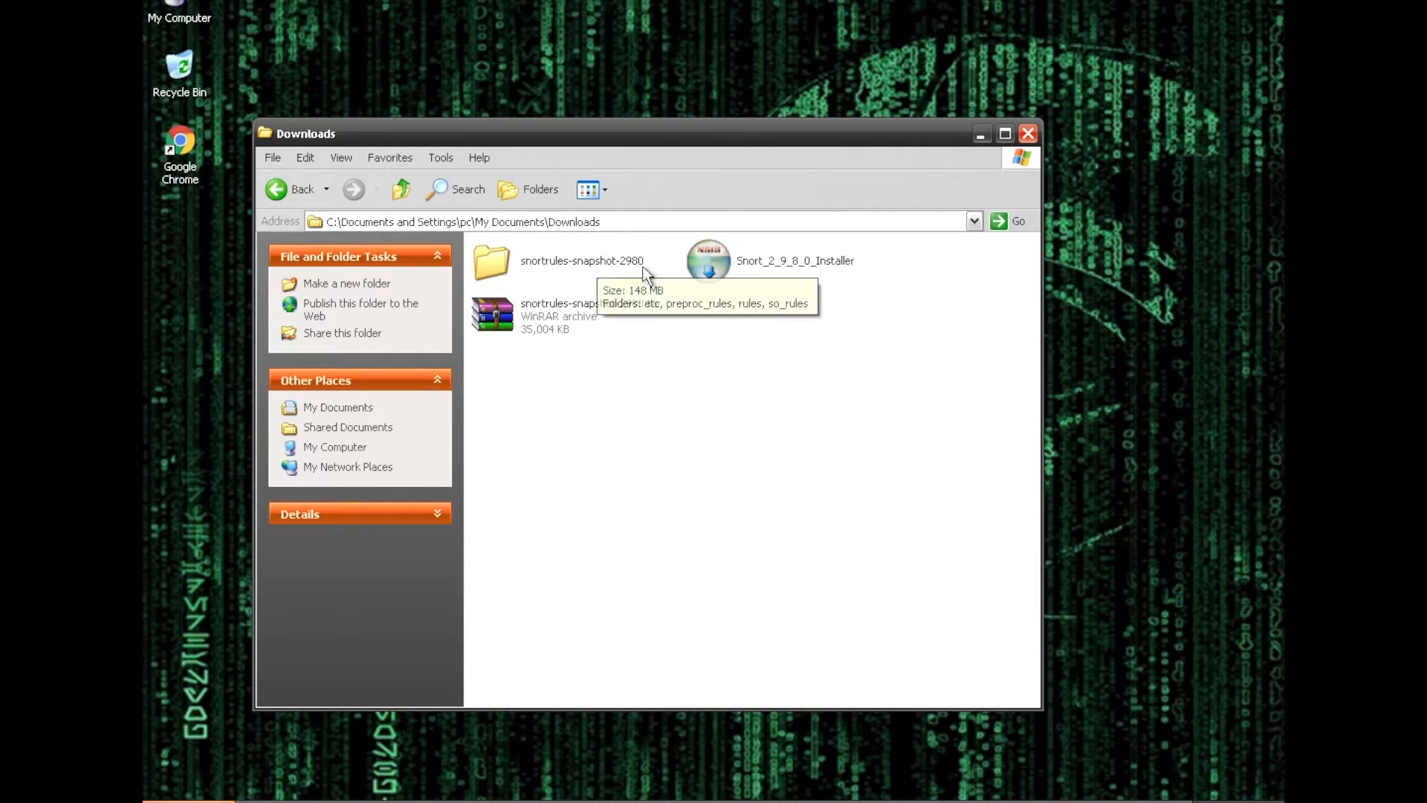
{"action": "left_click", "coordinate": [190, 21]}
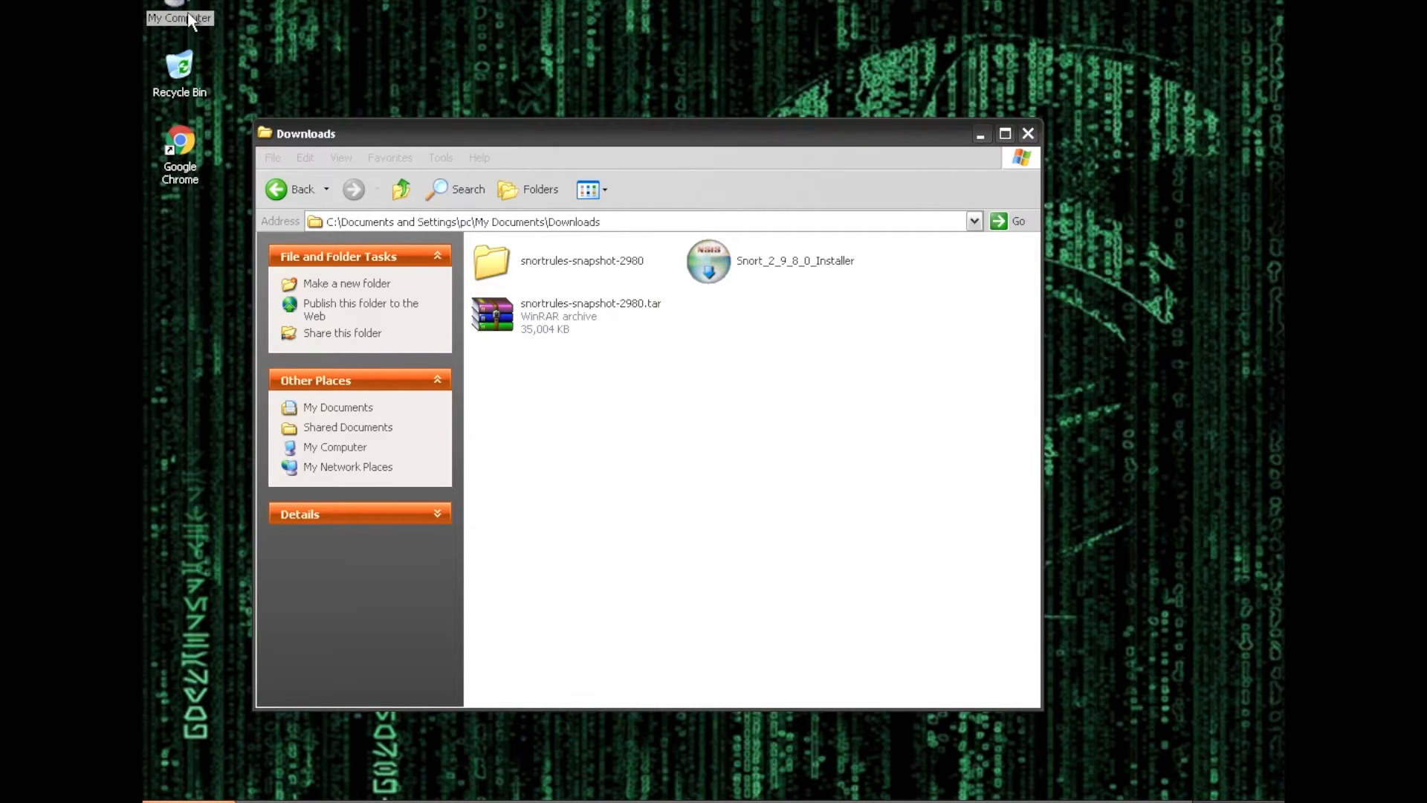
{"action": "double_click", "coordinate": [190, 20]}
{"action": "left_click", "coordinate": [602, 447]}
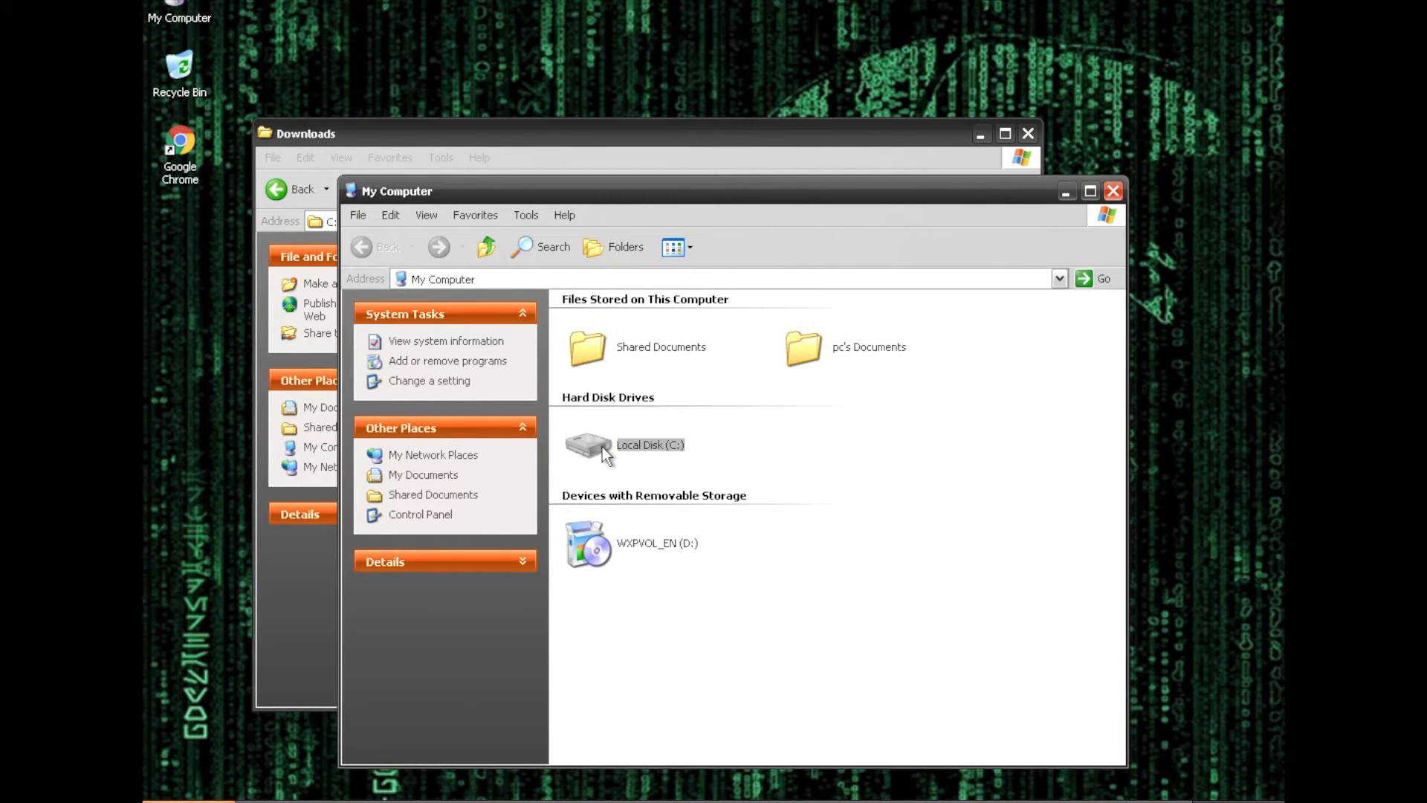
{"action": "double_click", "coordinate": [602, 447]}
{"action": "double_click", "coordinate": [613, 477]}
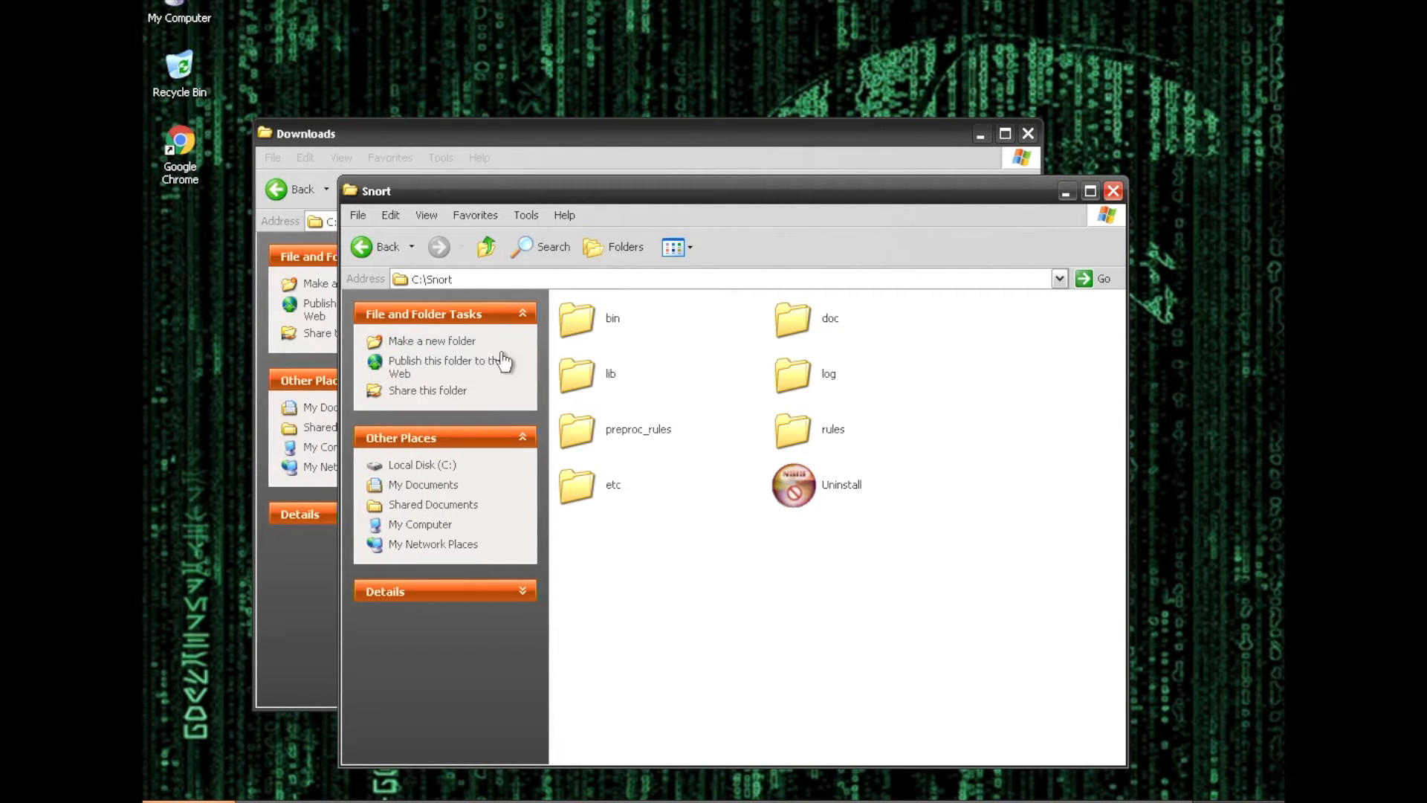
Check the contents of the rules folder in C:\Snort and return to the Snort folder.
{"action": "left_click", "coordinate": [603, 327]}
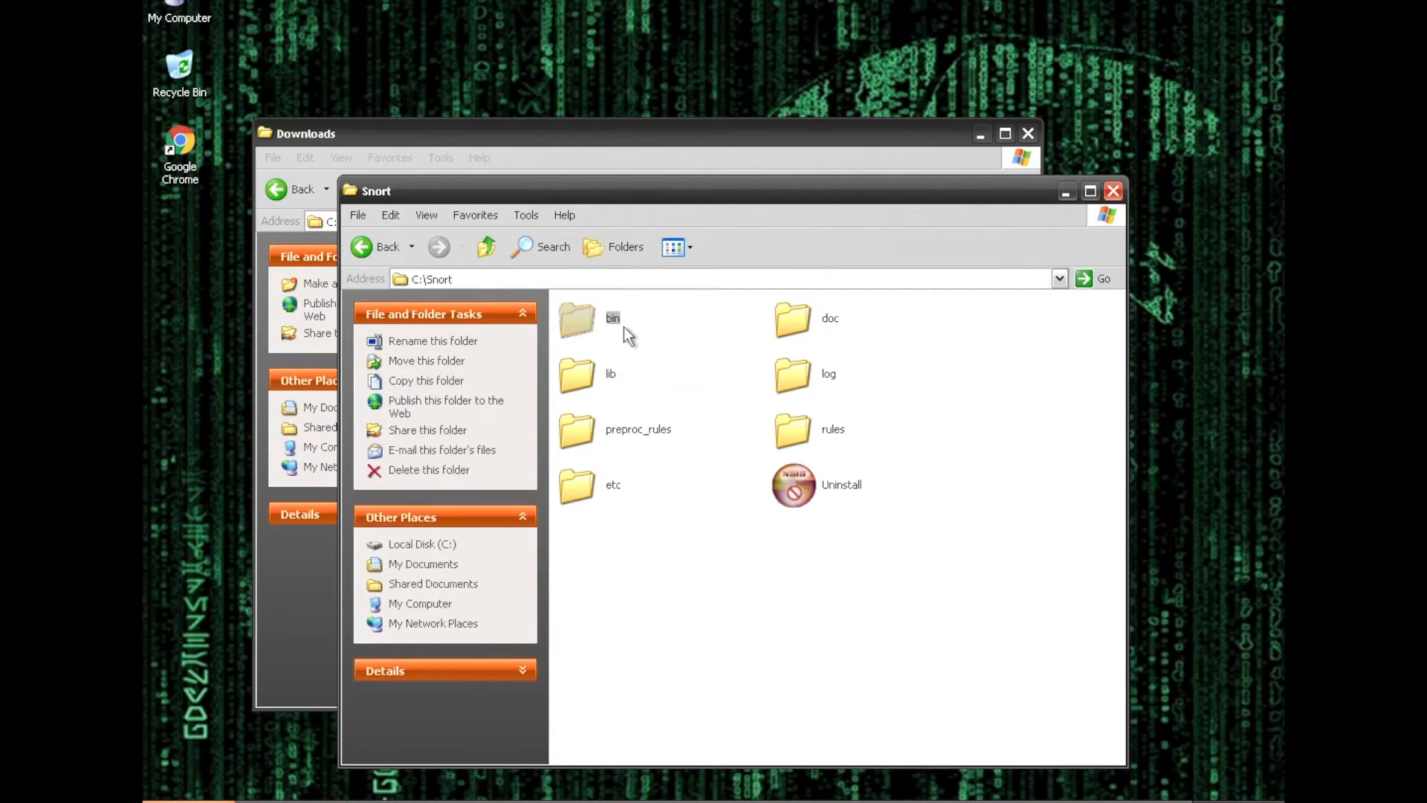
{"action": "left_click", "coordinate": [616, 483]}
{"action": "double_click", "coordinate": [801, 421]}
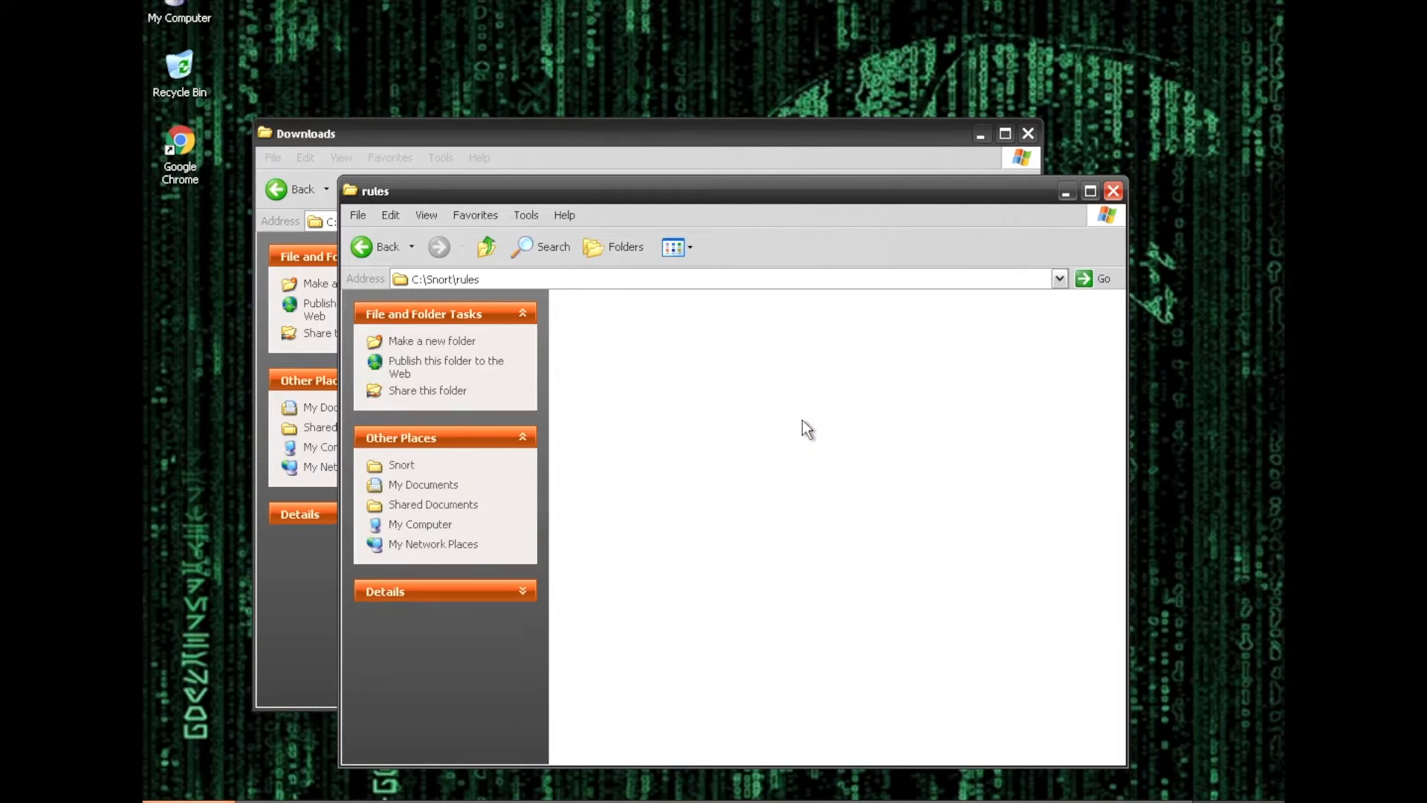
{"action": "left_click", "coordinate": [483, 256]}
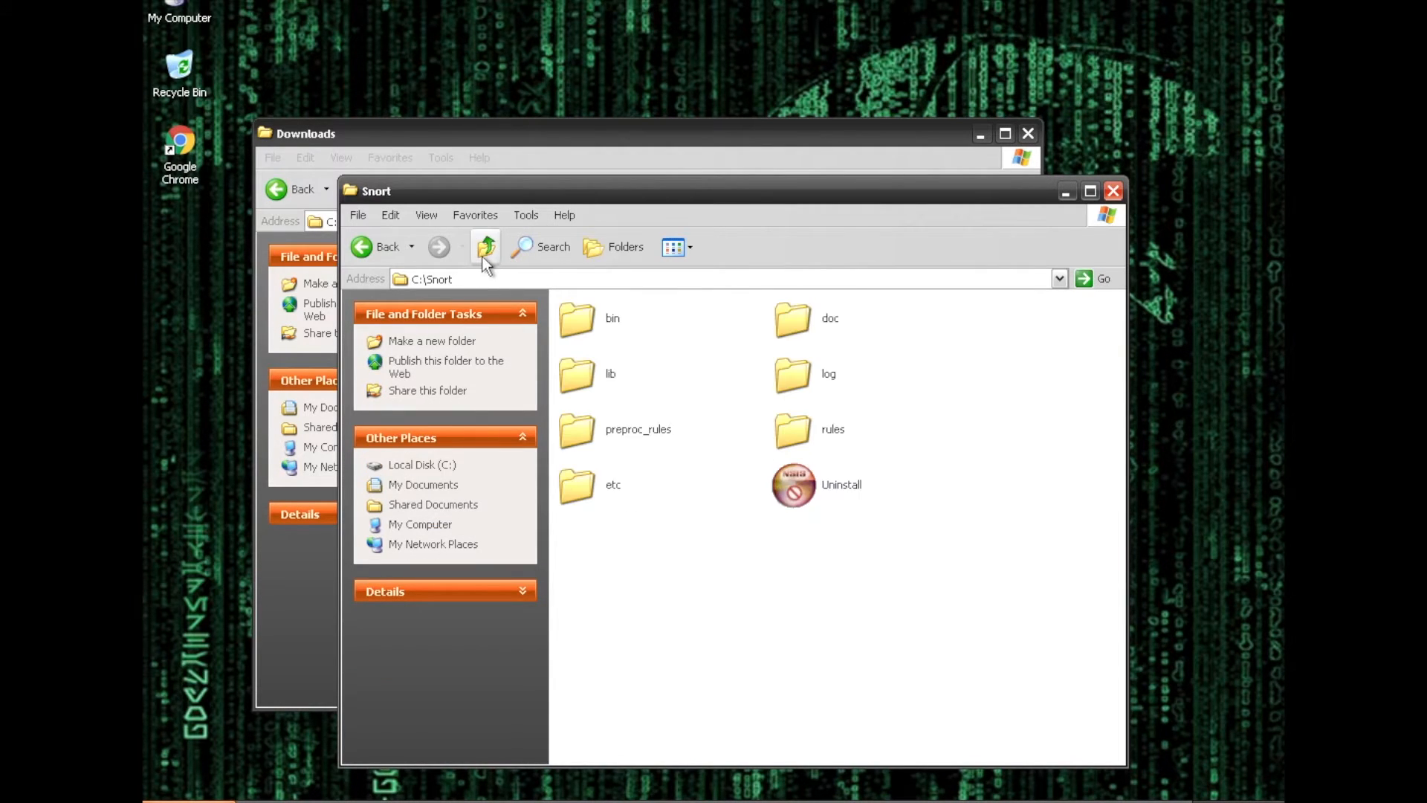
Copy the etc, preproc_rules and rules folders from snortrules-snapshot-2980 in Downloads into C:\Snort, replacing all existing files.
{"action": "left_click", "coordinate": [300, 575]}
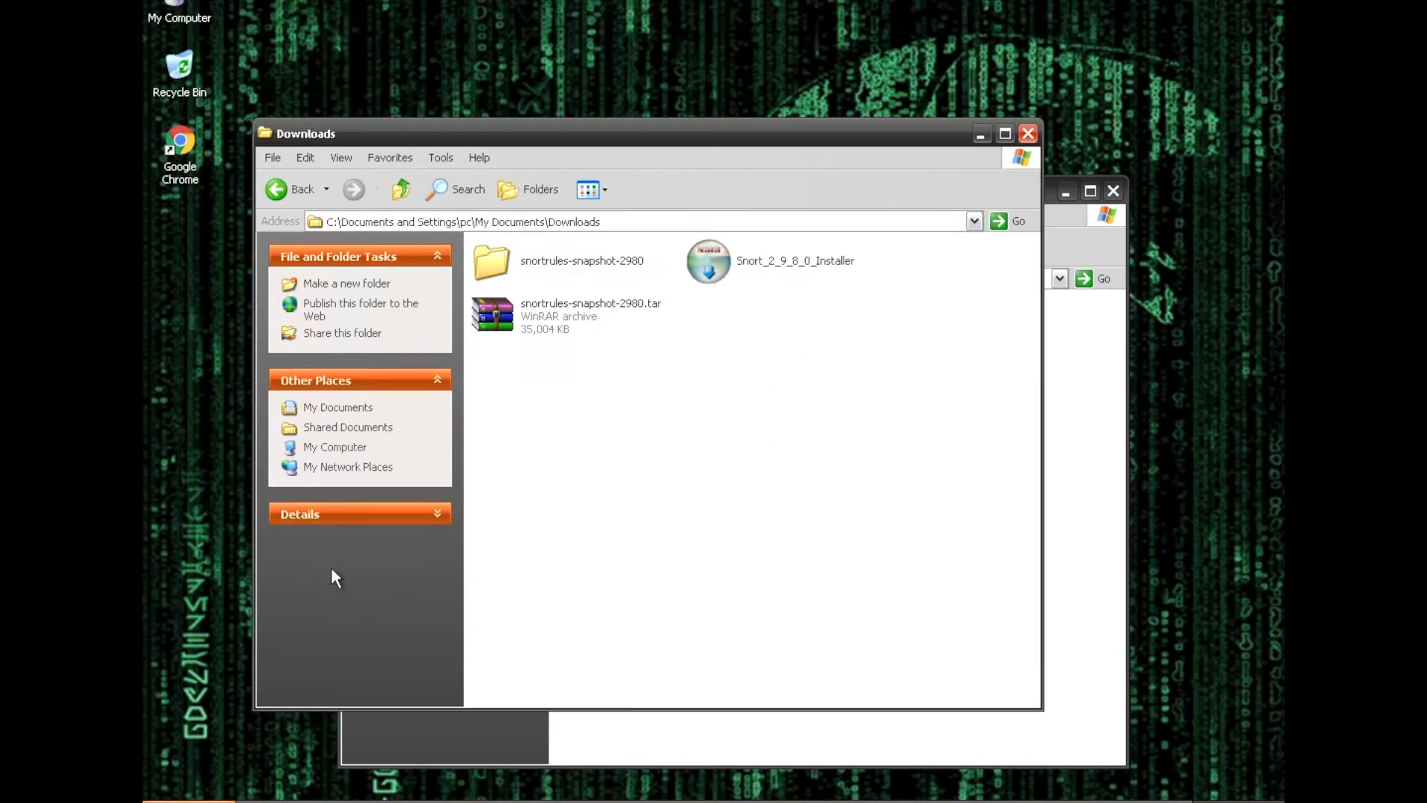
{"action": "double_click", "coordinate": [555, 275]}
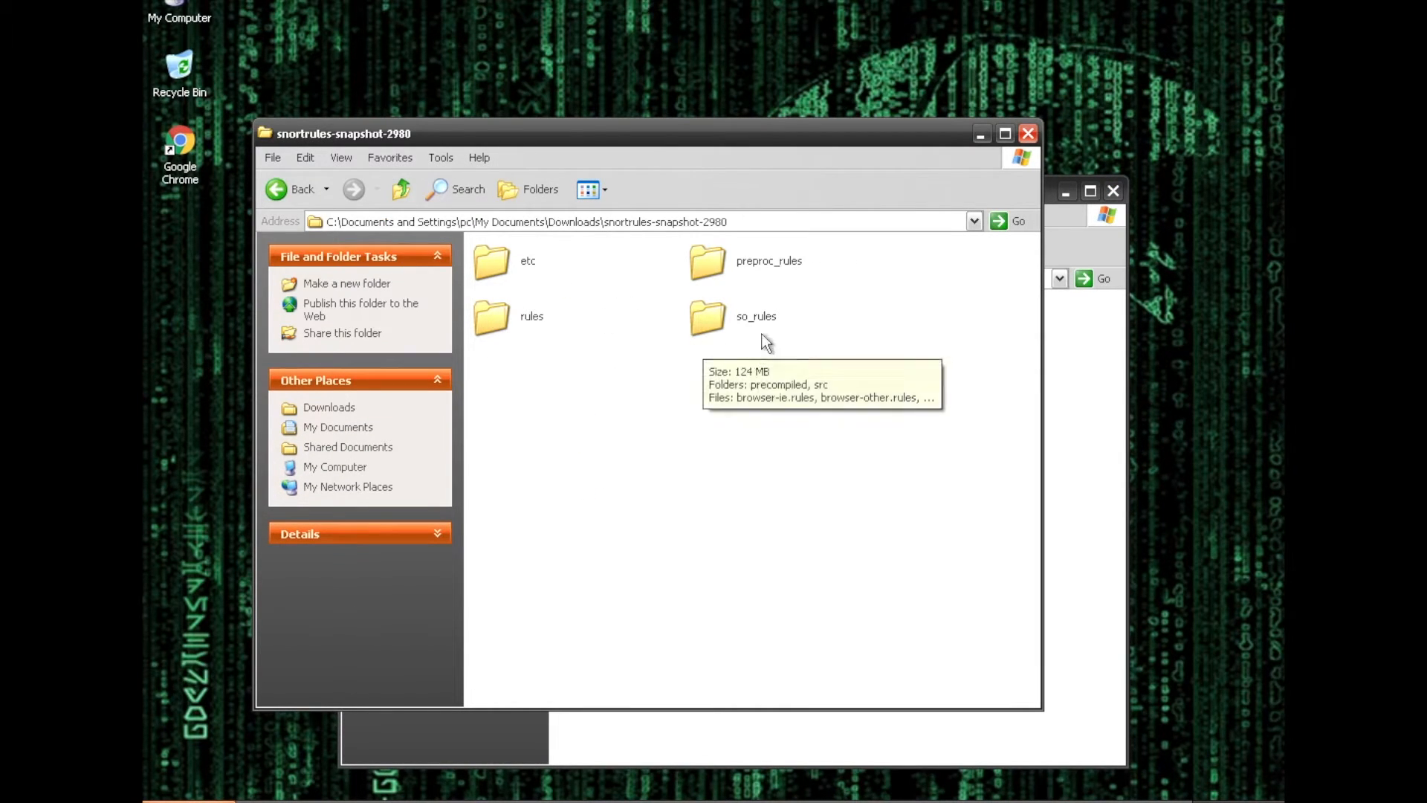
{"action": "left_click_drag", "start_coordinate": [864, 252], "coordinate": [557, 345]}
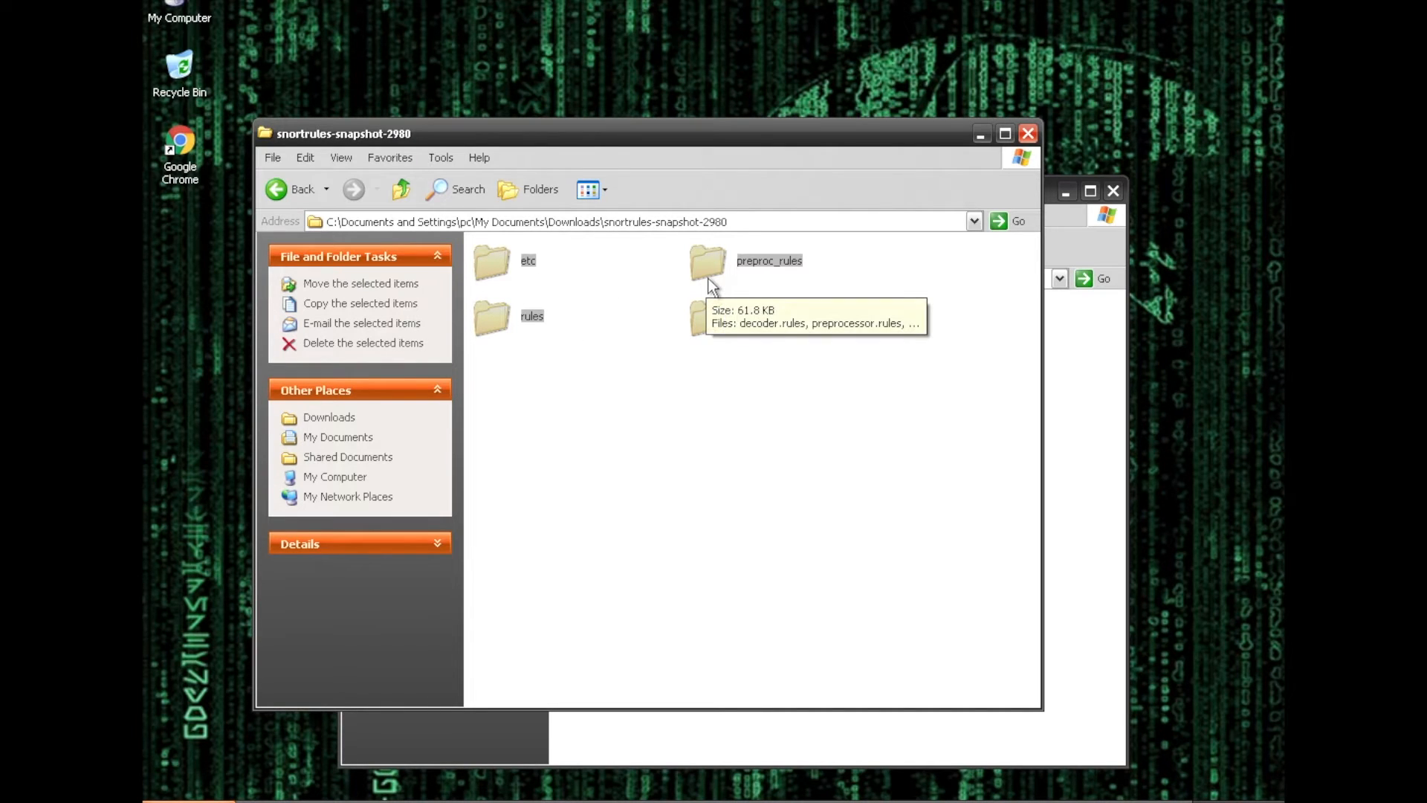
{"action": "left_click", "coordinate": [665, 352]}
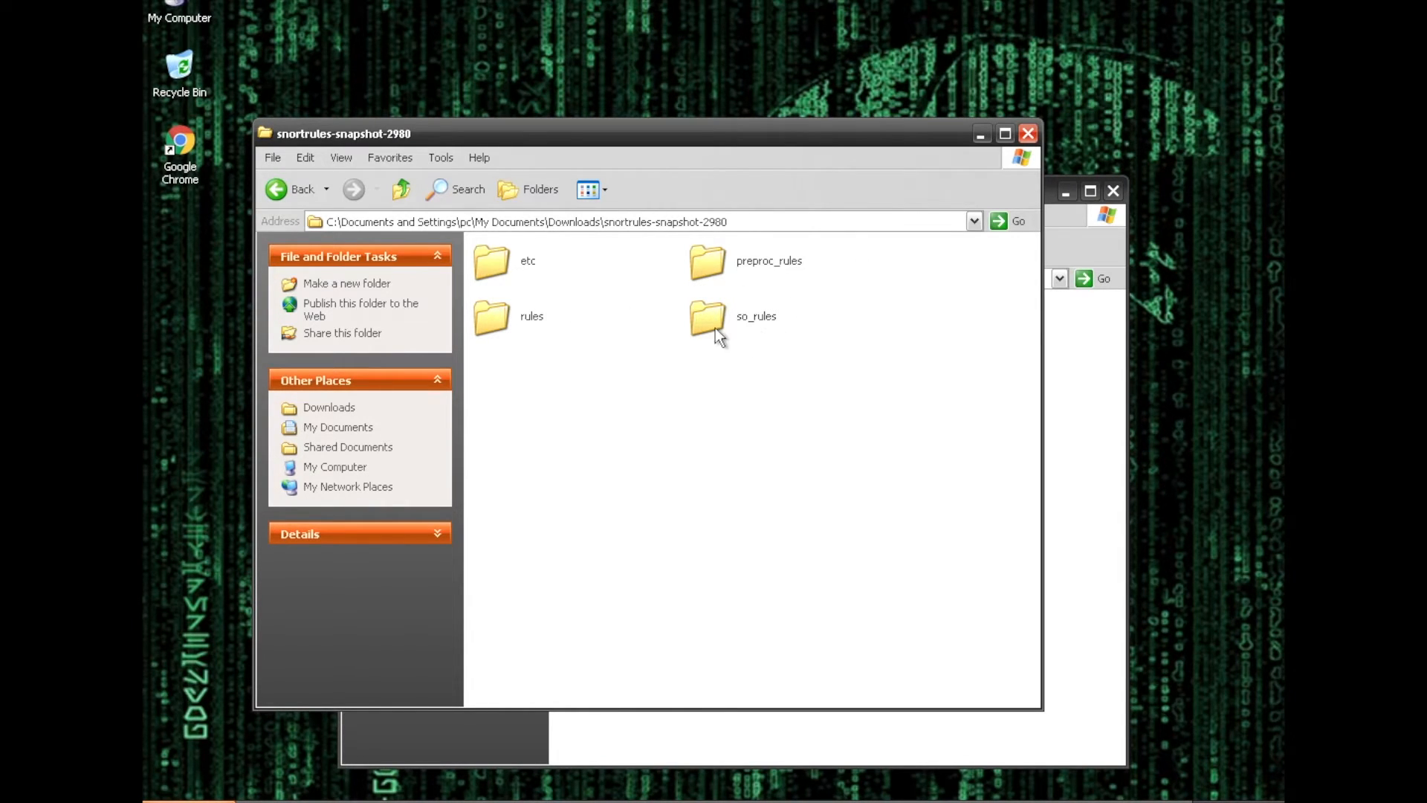
{"action": "left_click_drag", "start_coordinate": [855, 257], "coordinate": [578, 341]}
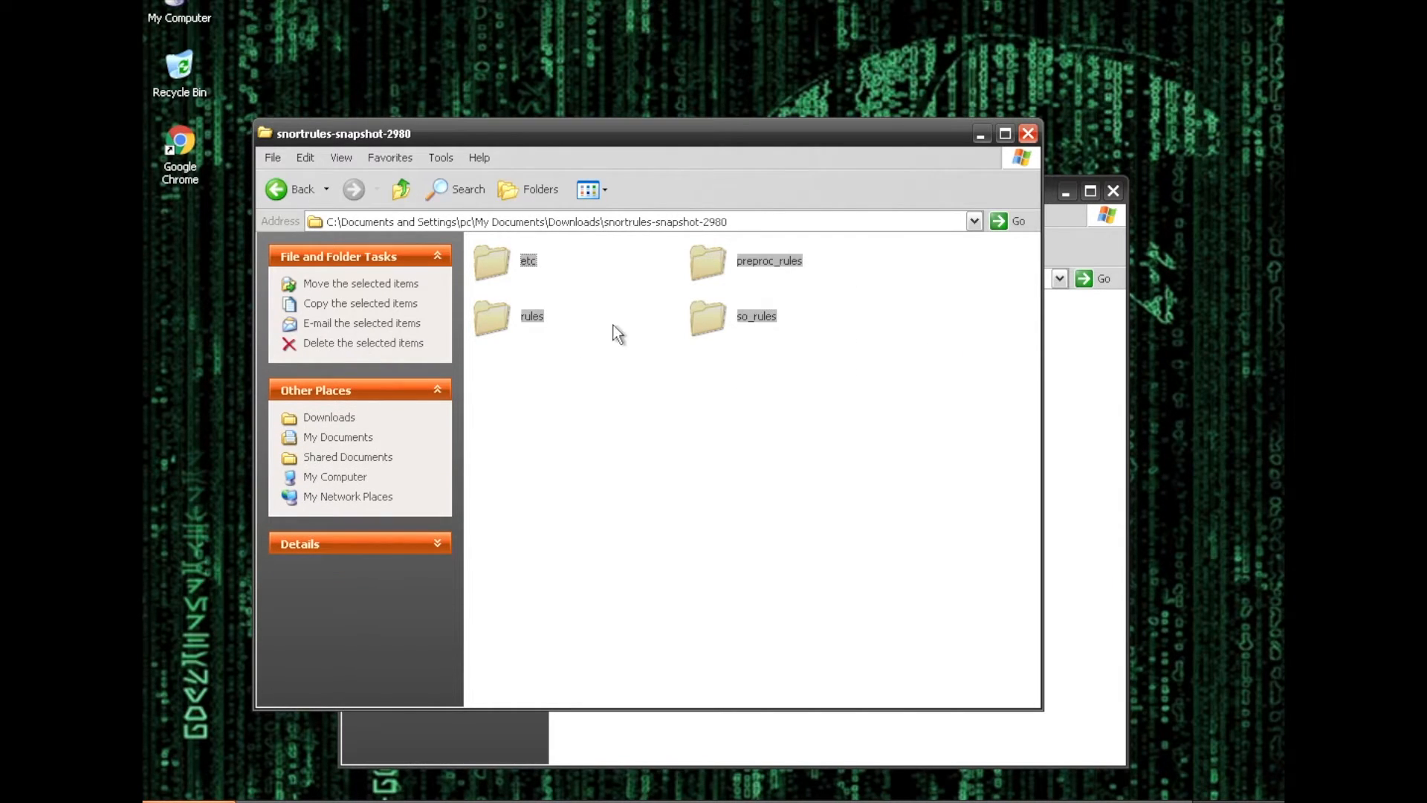
{"action": "left_click", "coordinate": [721, 306], "text": "ctrl"}
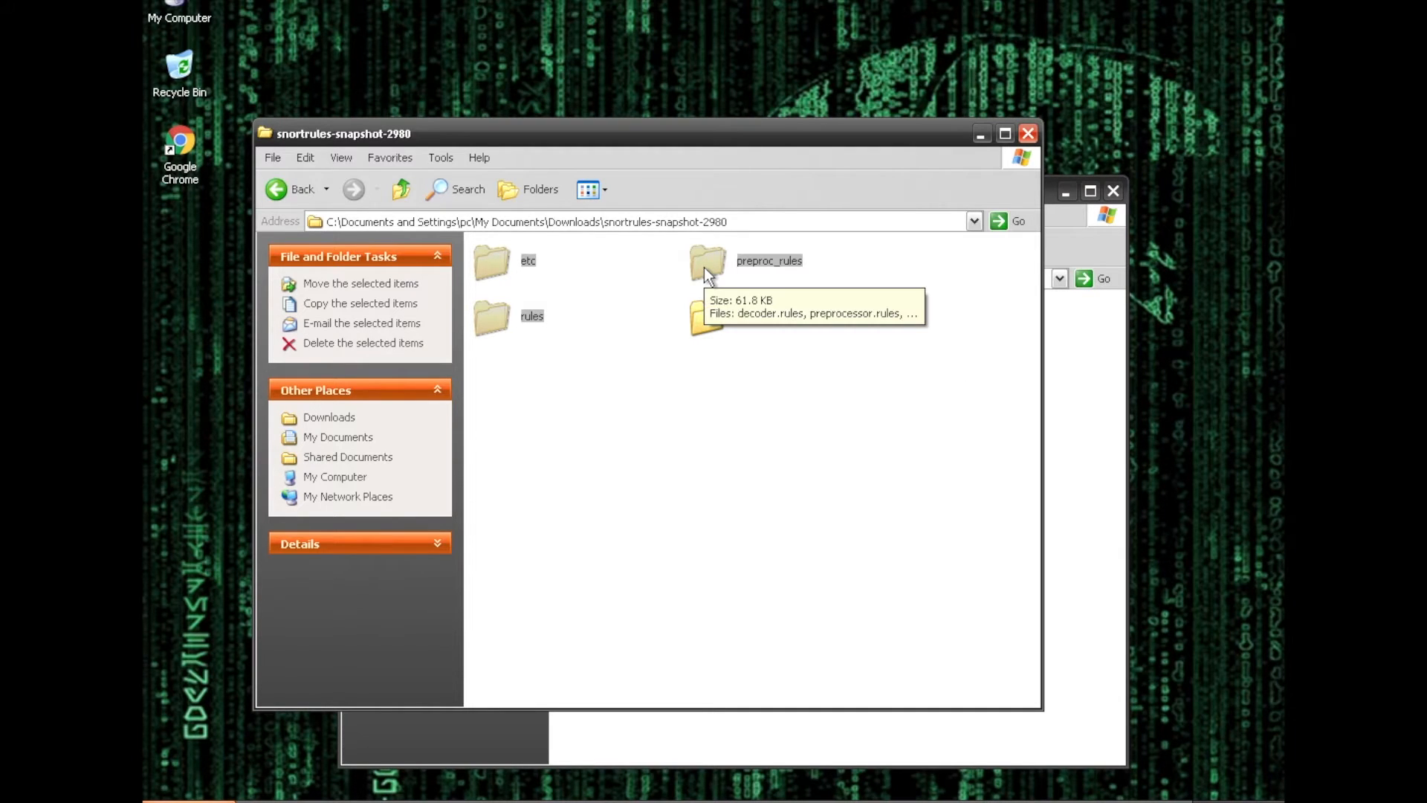
{"action": "left_click", "coordinate": [1079, 464]}
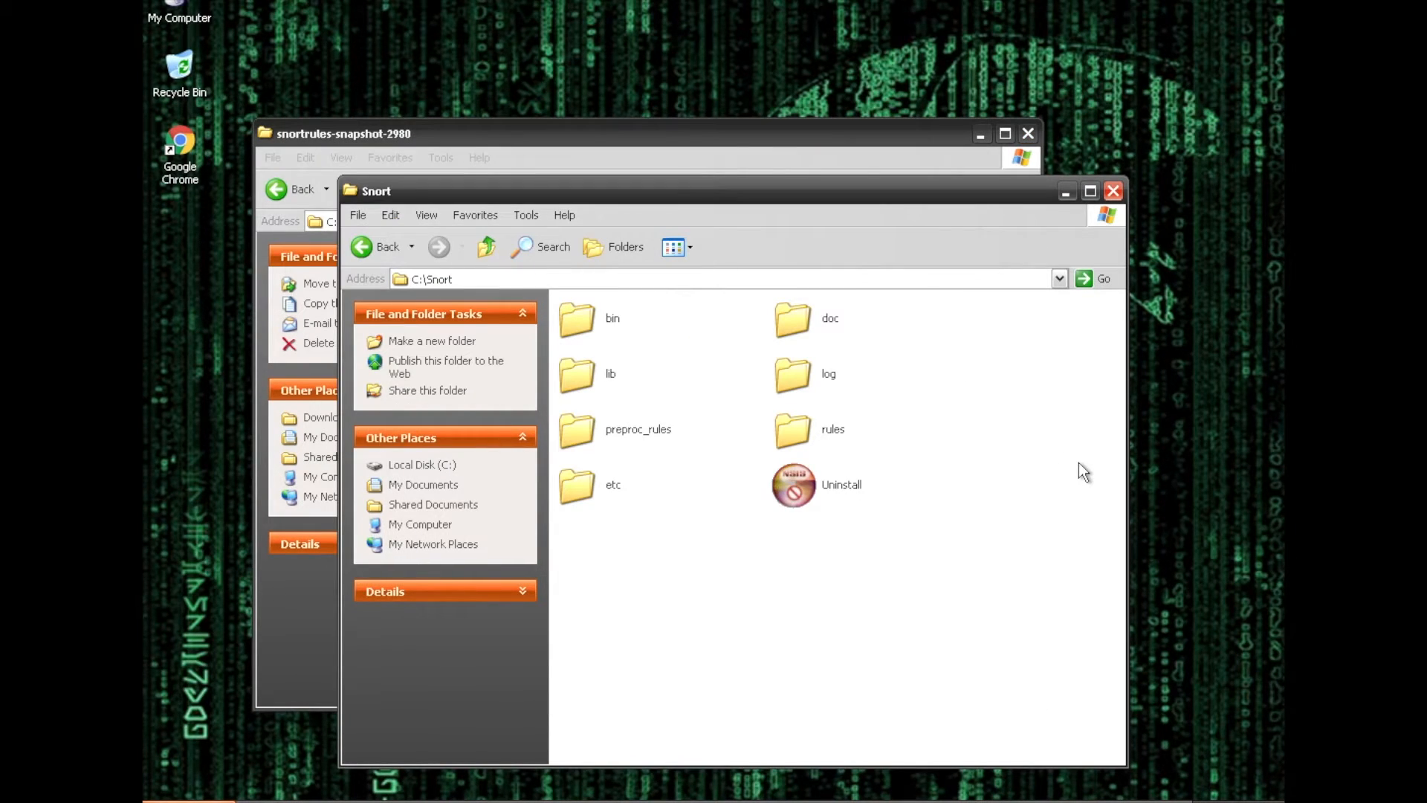
{"action": "right_click", "coordinate": [915, 560]}
{"action": "left_click", "coordinate": [953, 664]}
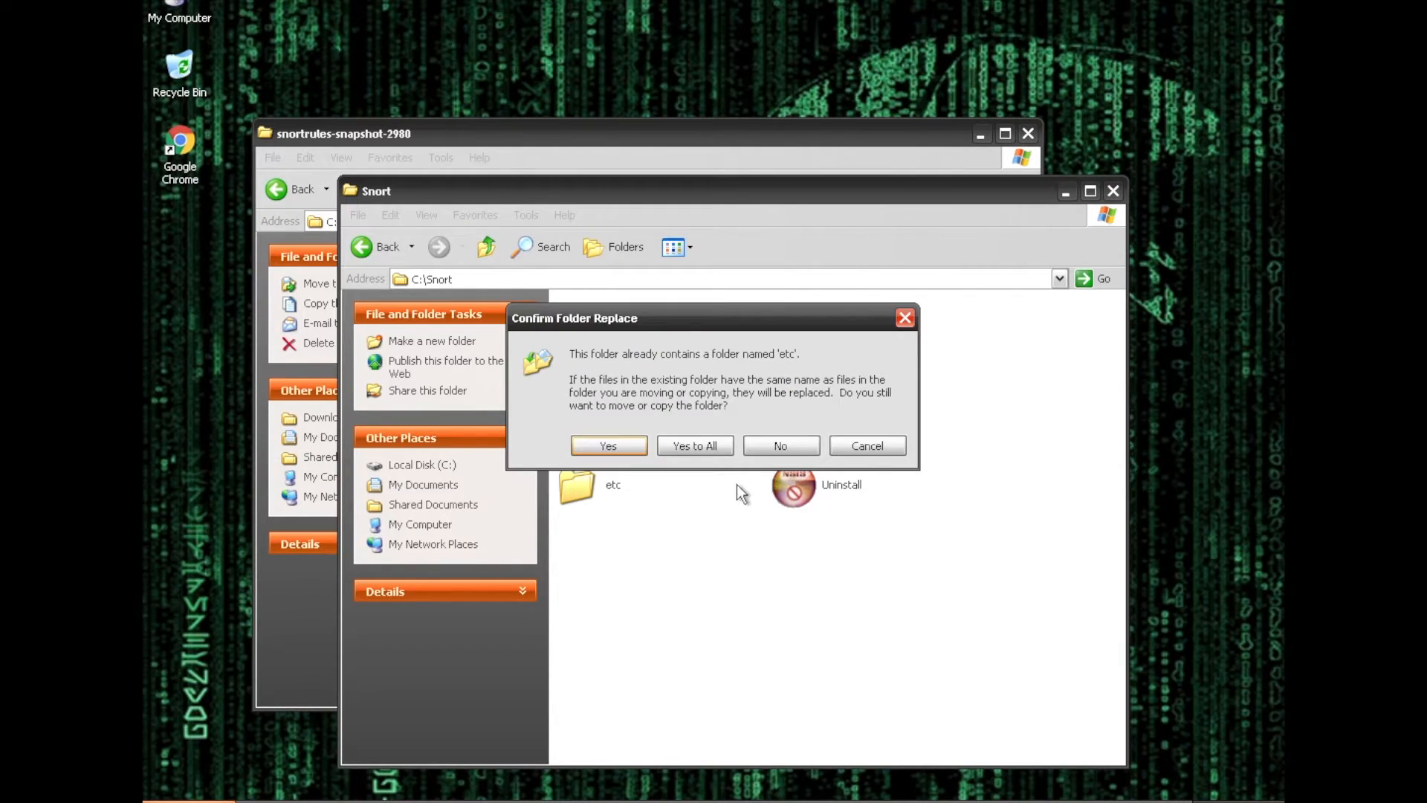
{"action": "left_click", "coordinate": [703, 449]}
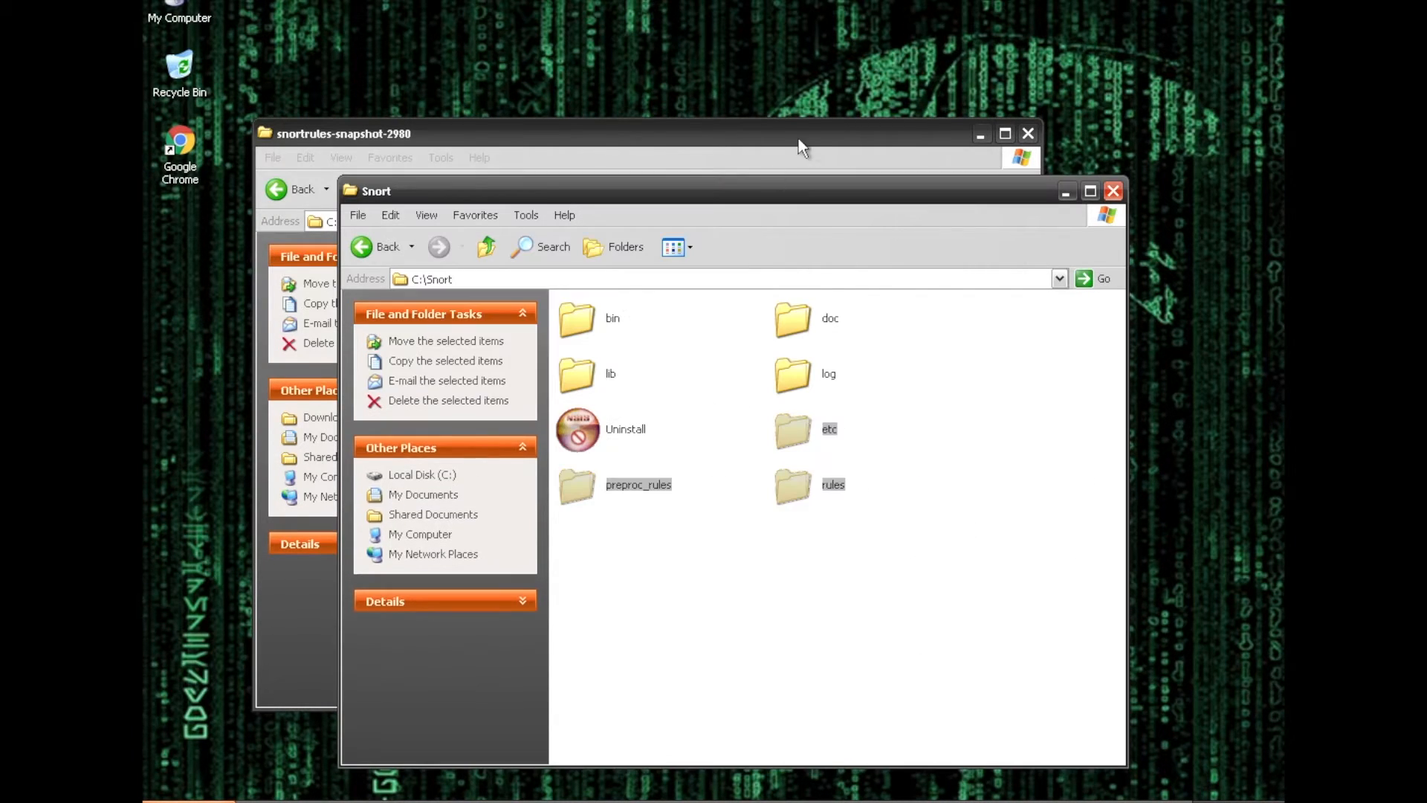
Close the snortrules-snapshot-2980 window and clear the selection in the C:\Snort folder.
{"action": "left_click", "coordinate": [803, 141]}
{"action": "left_click", "coordinate": [1028, 134]}
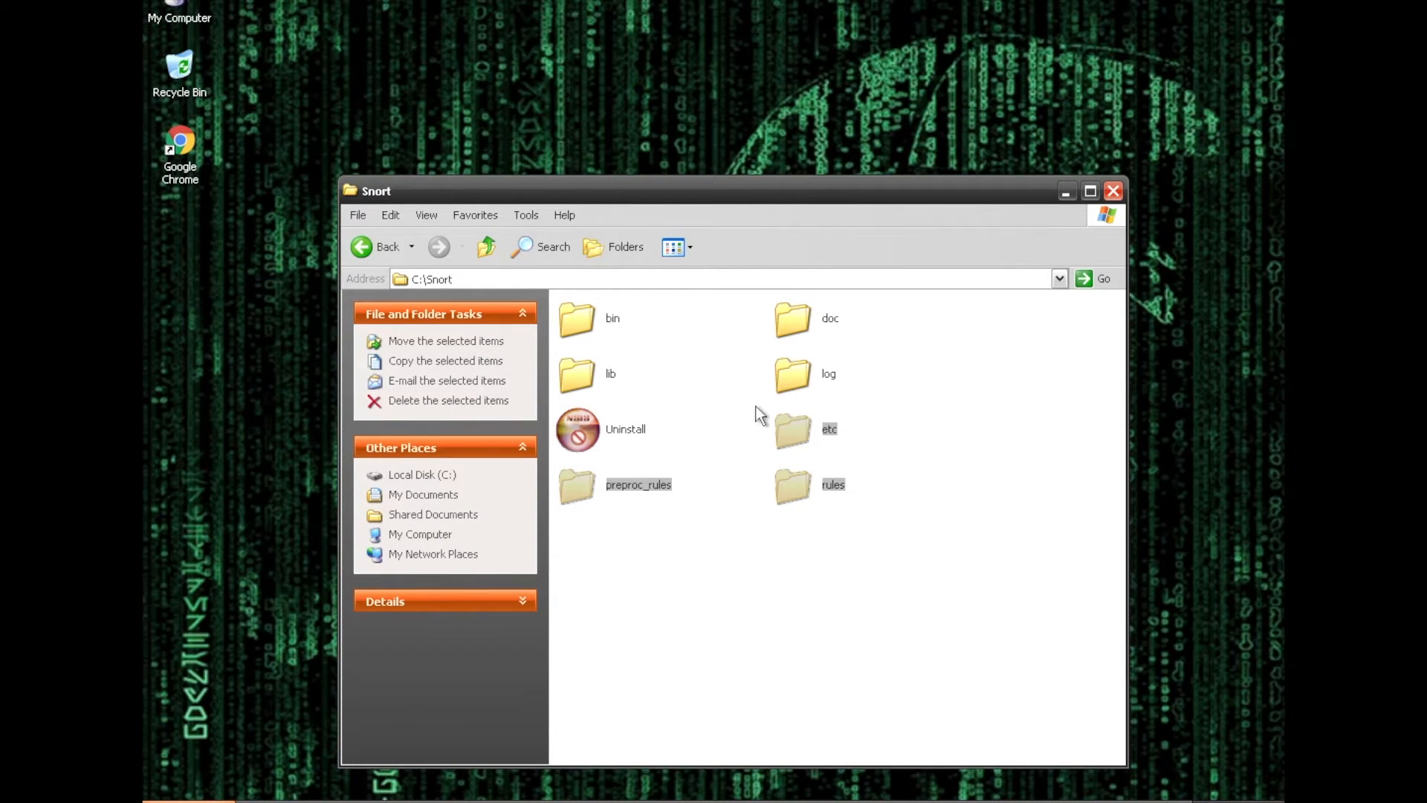
{"action": "left_click", "coordinate": [712, 388]}
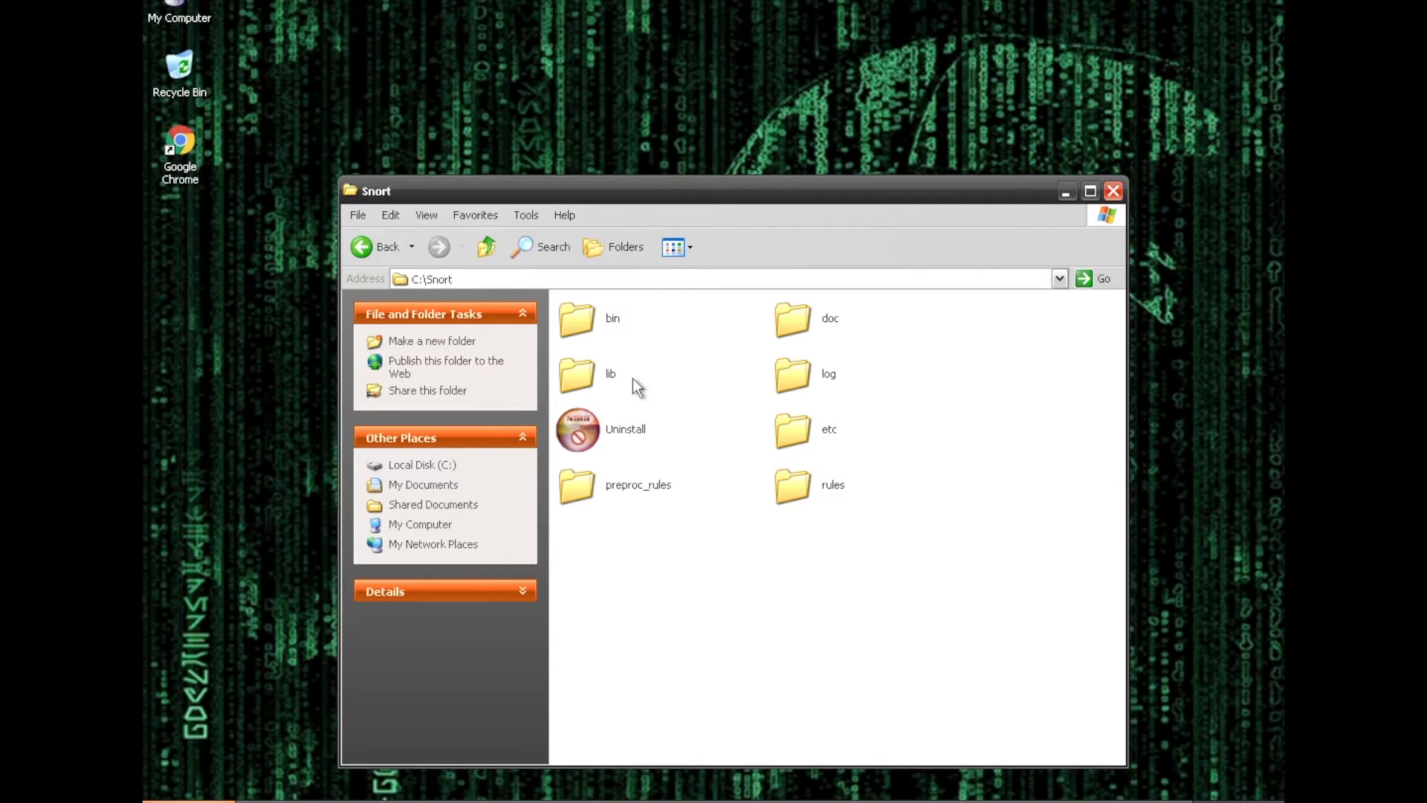
Open snort.conf from the etc folder in Notepad++, reload it from disk, and close the duplicate snort.conf tab.
{"action": "left_click", "coordinate": [789, 431]}
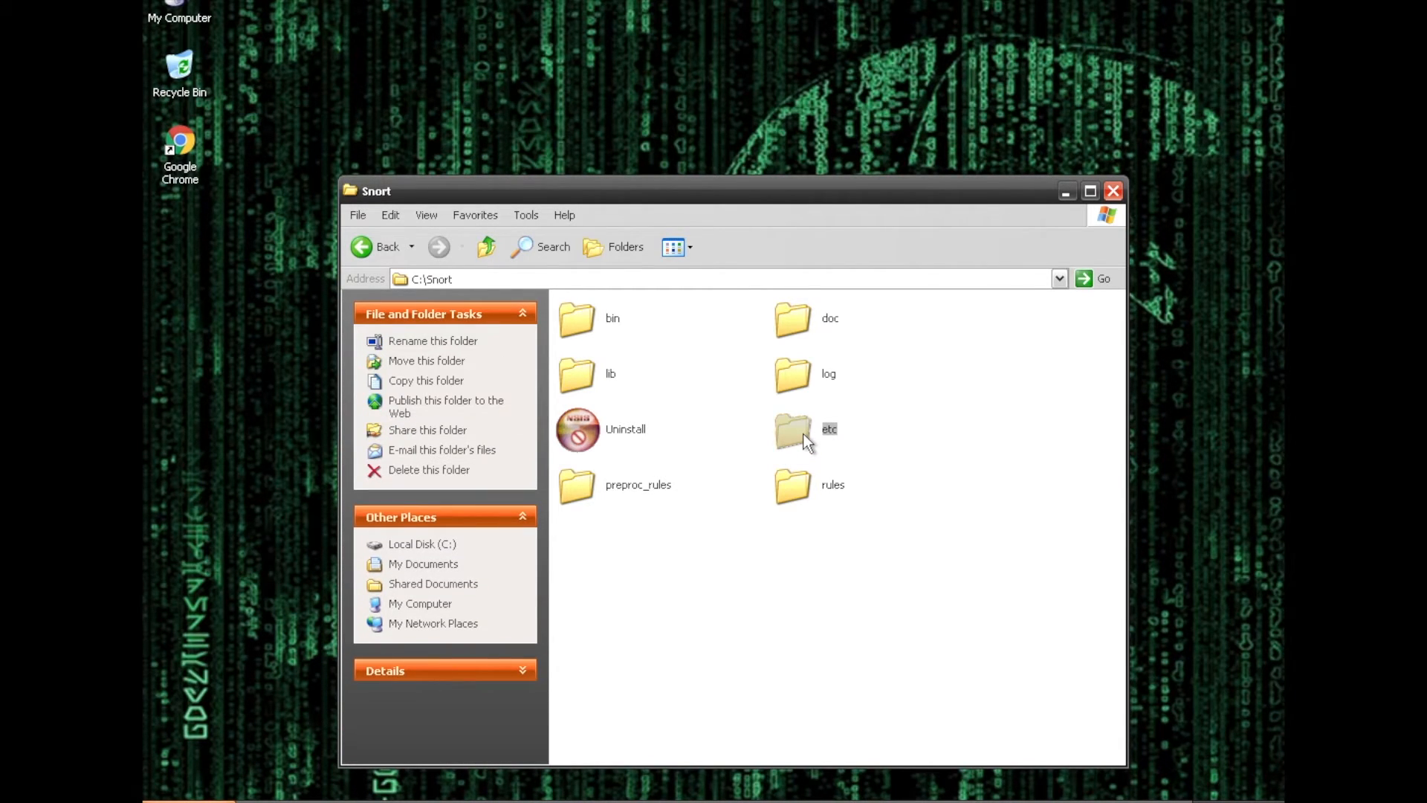
{"action": "double_click", "coordinate": [805, 443]}
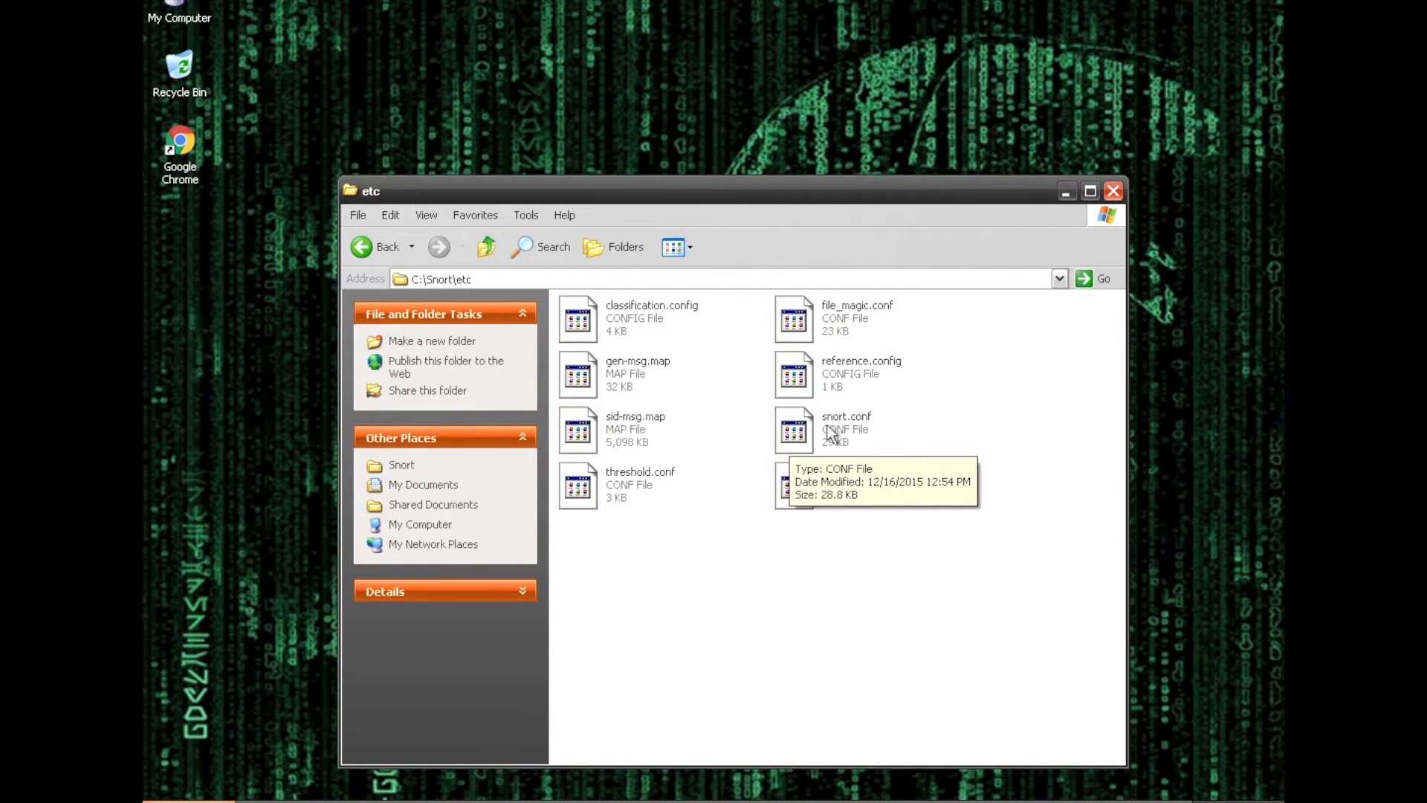
{"action": "left_click", "coordinate": [830, 434]}
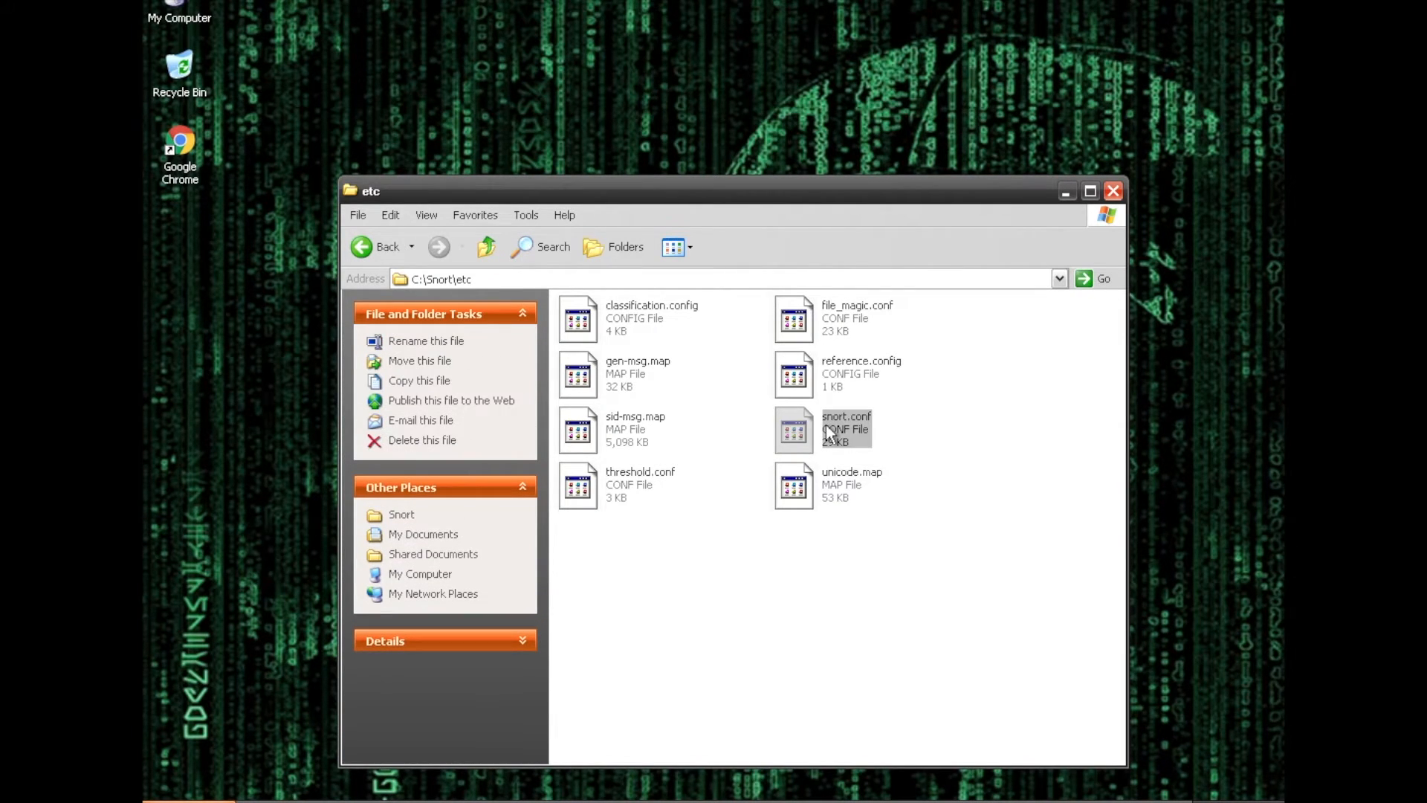
{"action": "right_click", "coordinate": [830, 434]}
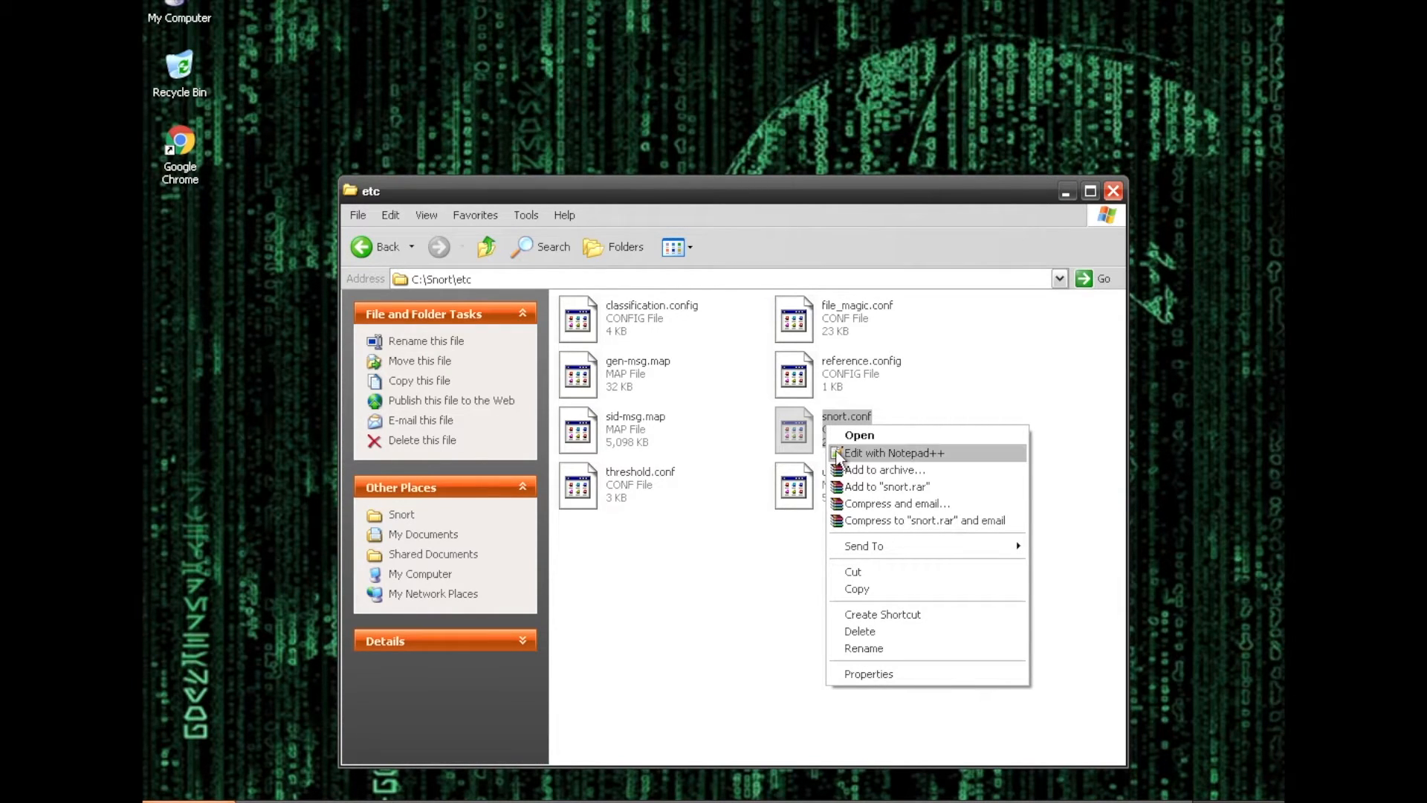
{"action": "left_click", "coordinate": [901, 454]}
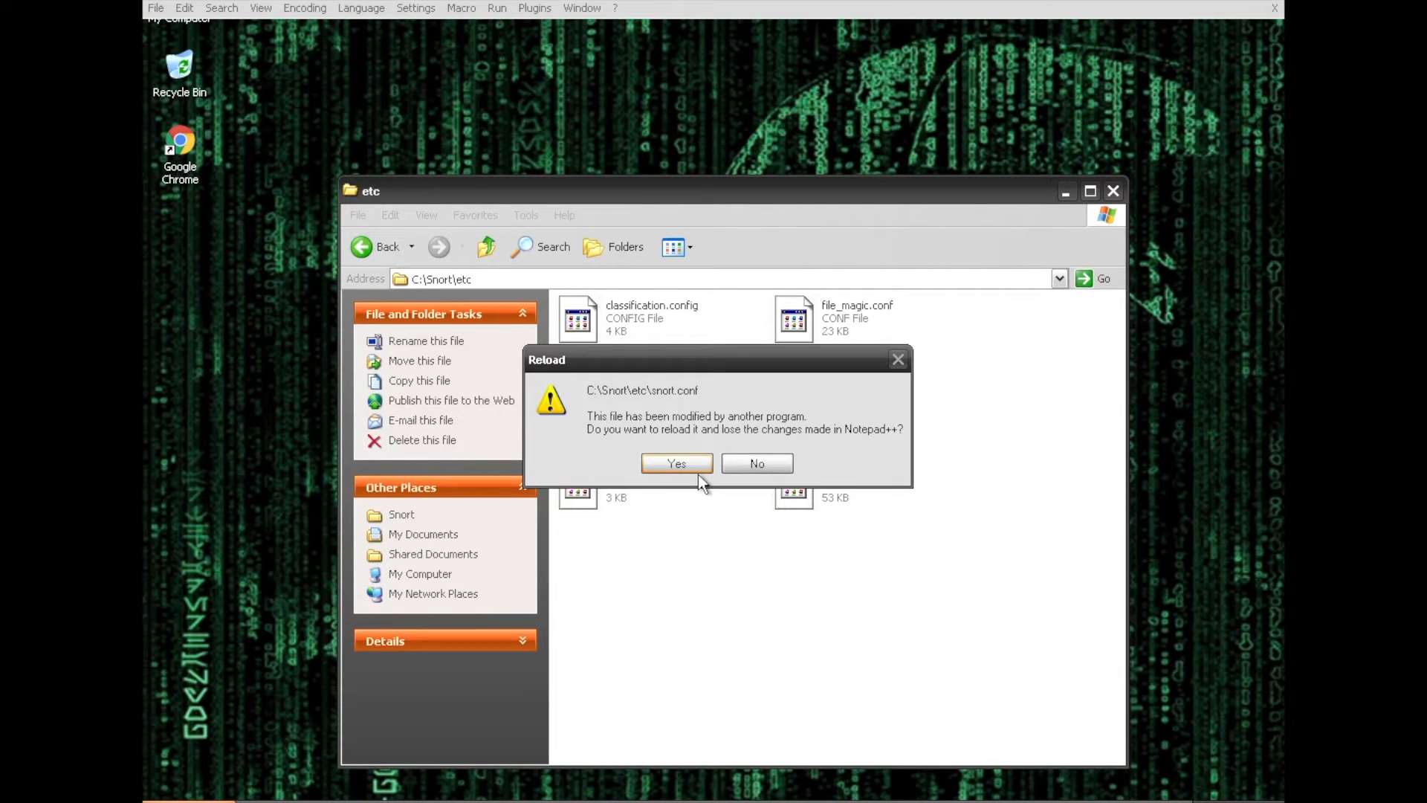
{"action": "left_click", "coordinate": [694, 469]}
{"action": "scroll", "coordinate": [689, 462], "scroll_direction": "up", "scroll_amount": 20}
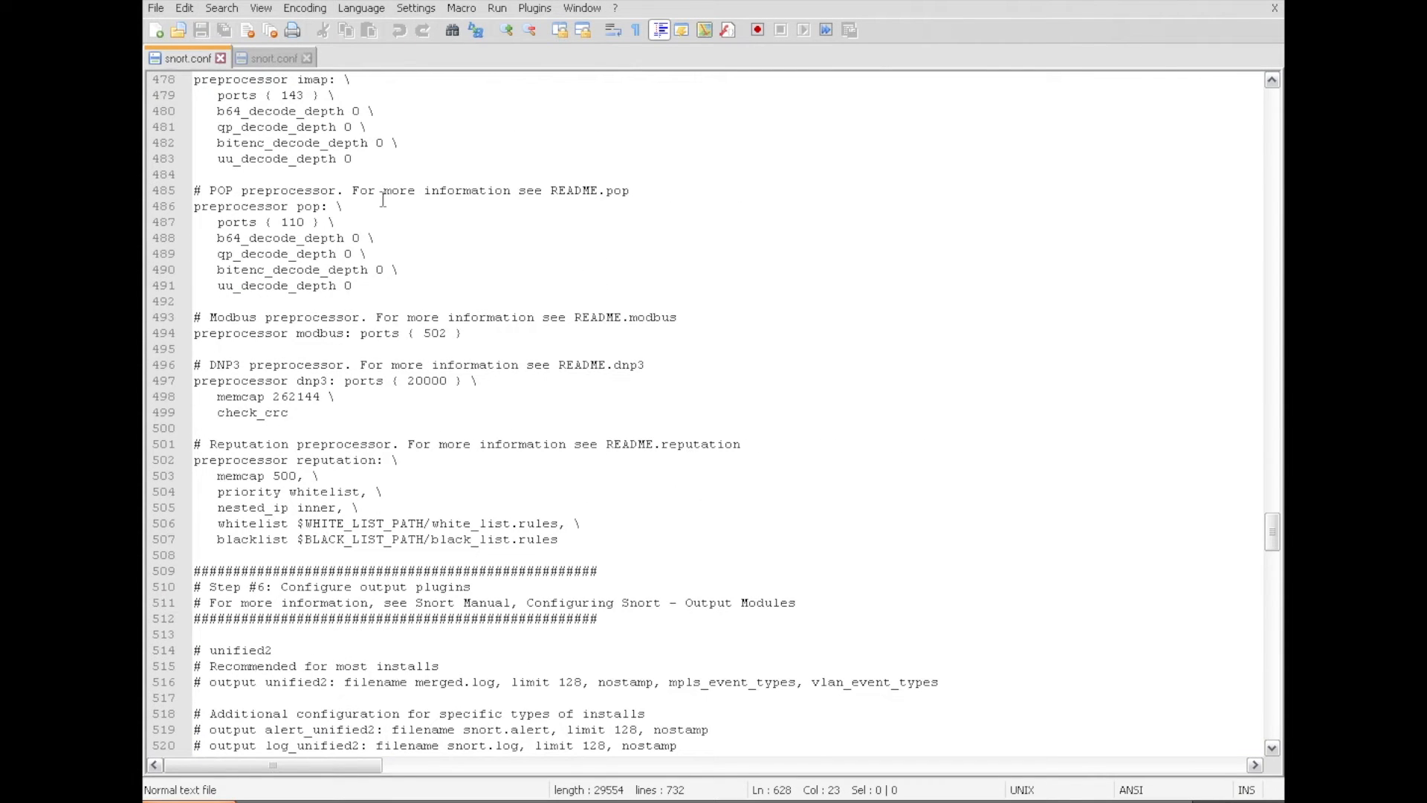
{"action": "left_click", "coordinate": [306, 58]}
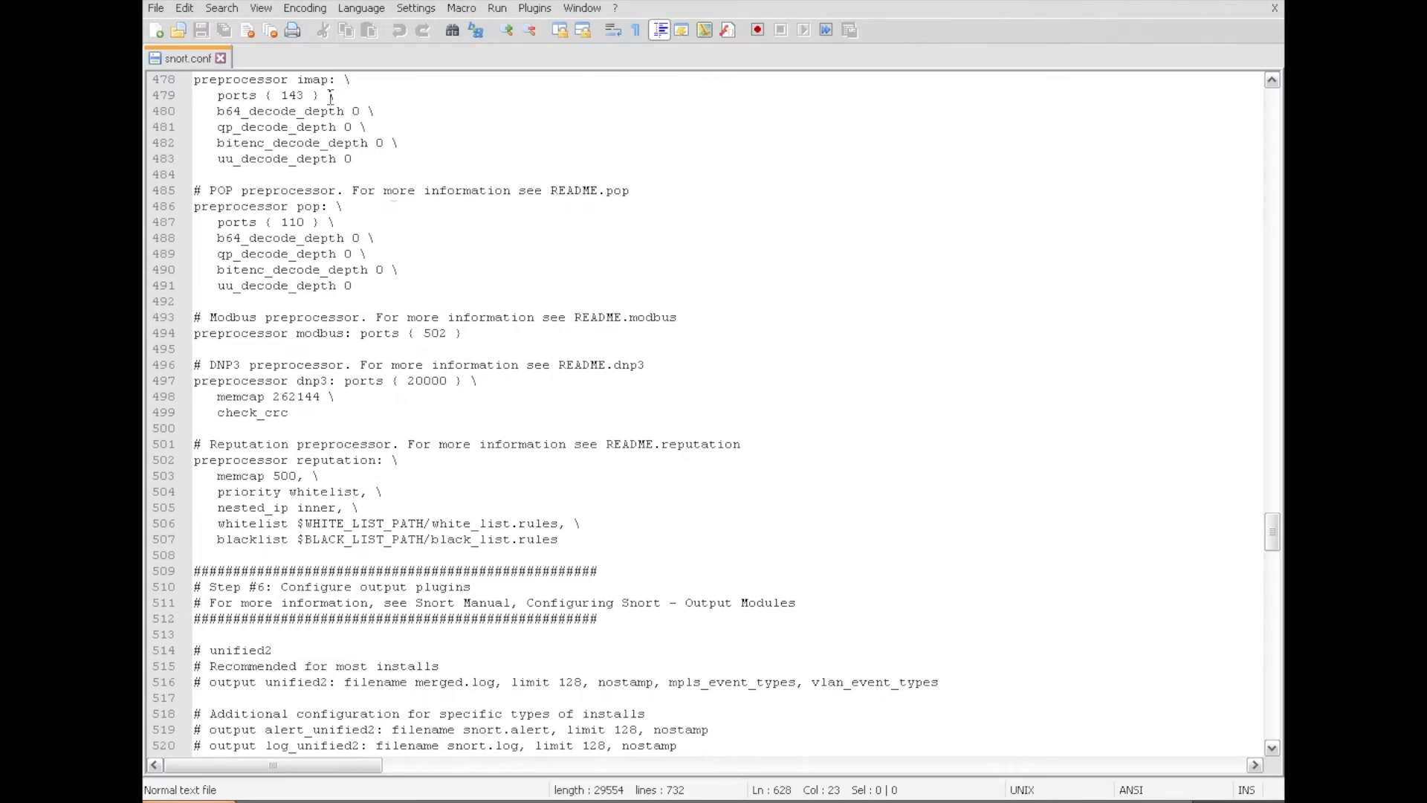
Review the compatible Snort version and the list of configuration steps at the beginning of snort.conf.
{"action": "scroll", "coordinate": [469, 321], "scroll_direction": "up", "scroll_amount": 20}
{"action": "scroll", "coordinate": [469, 321], "scroll_direction": "up", "scroll_amount": 2}
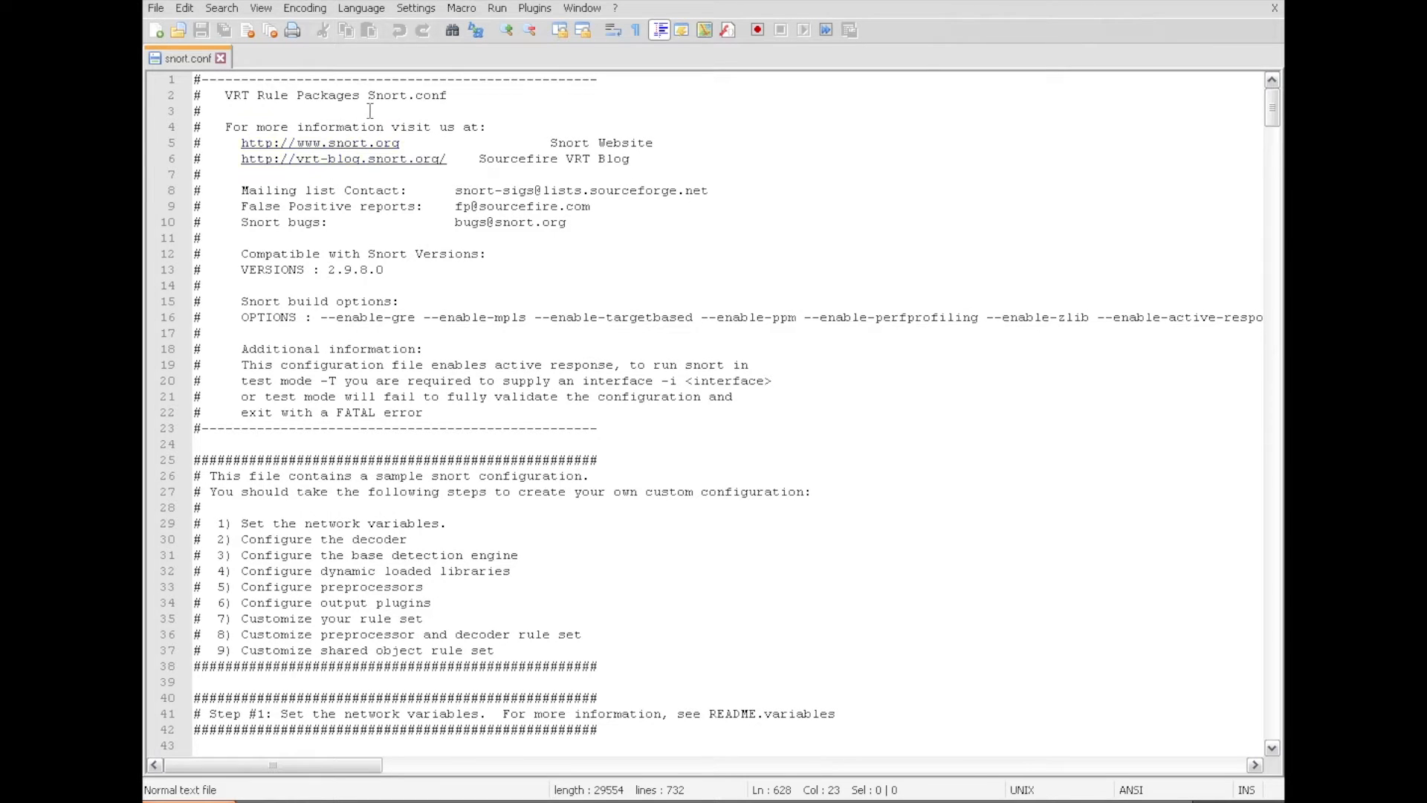
{"action": "left_click_drag", "start_coordinate": [319, 270], "coordinate": [414, 270]}
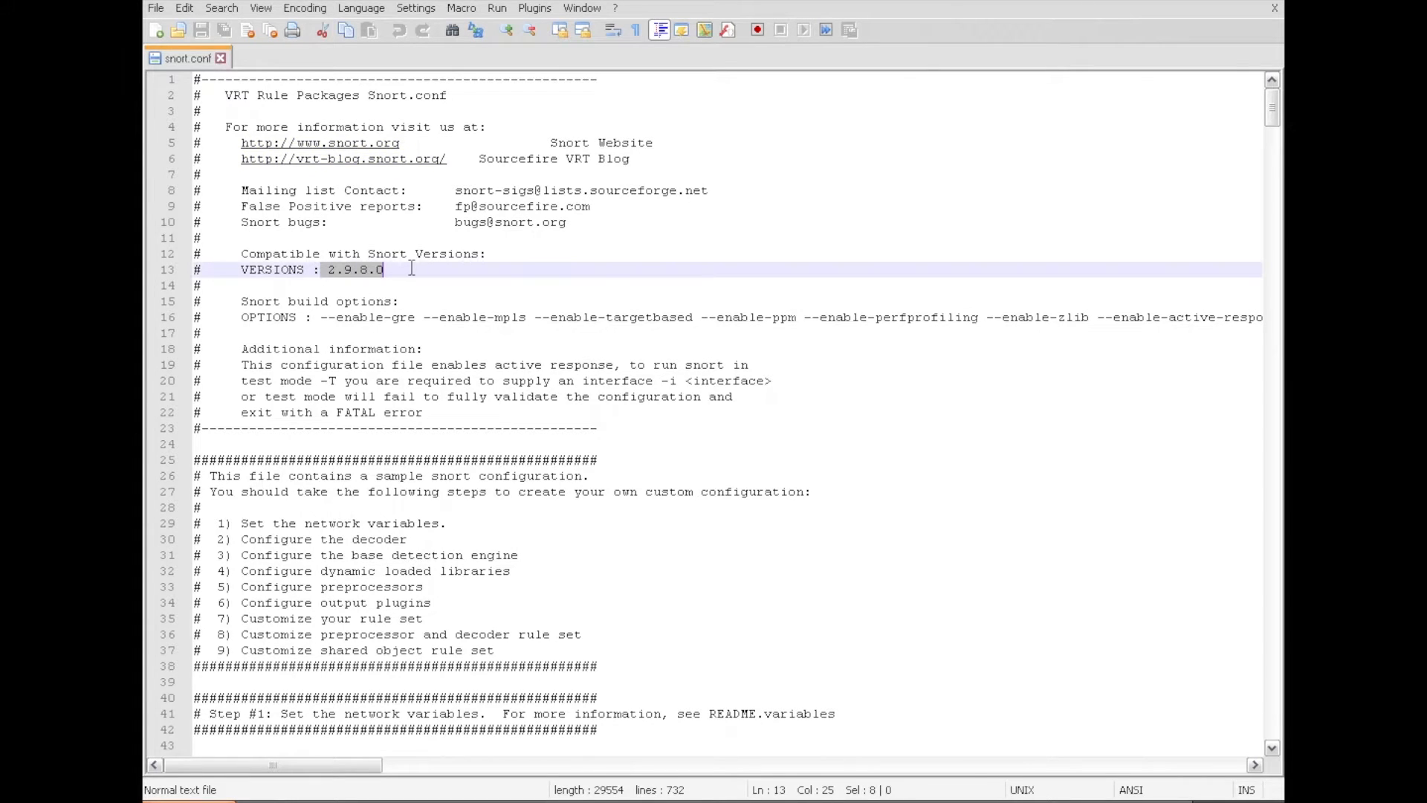
{"action": "left_click", "coordinate": [217, 523]}
{"action": "left_click_drag", "start_coordinate": [217, 523], "coordinate": [290, 652]}
Select the HOME_NET value in snort.conf and look up the computer's IP address with ipconfig in a Command Prompt.
{"action": "scroll", "coordinate": [288, 649], "scroll_direction": "down", "scroll_amount": 6}
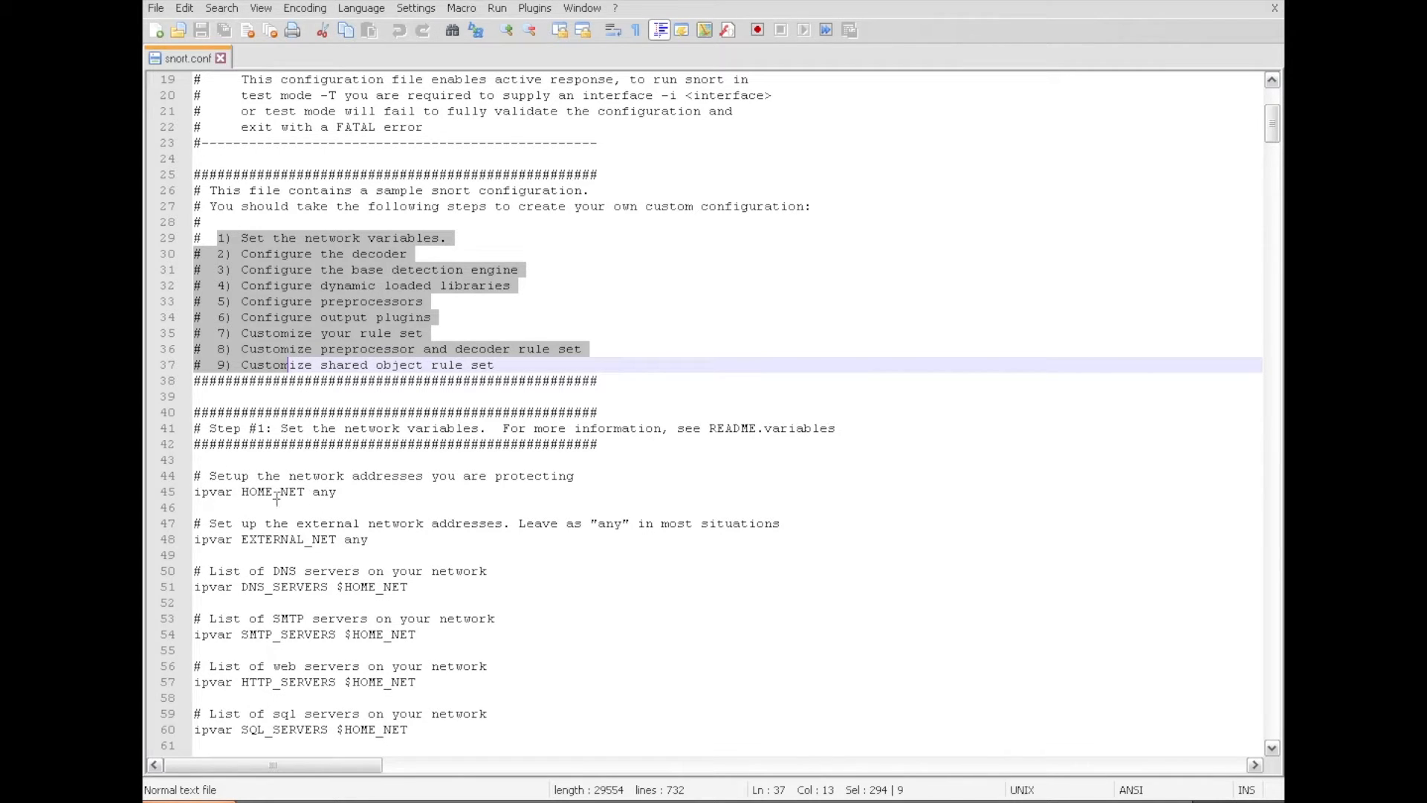
{"action": "double_click", "coordinate": [332, 493]}
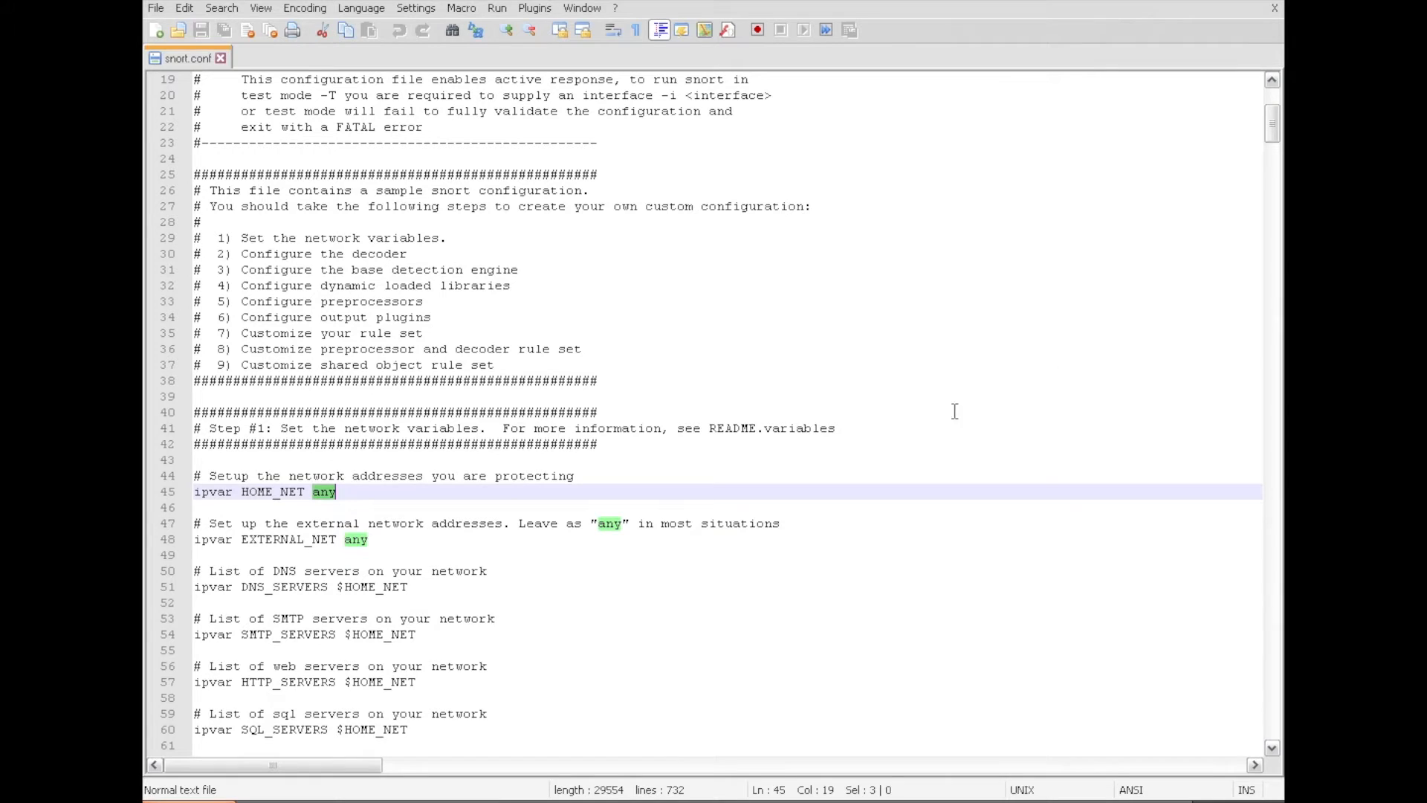
{"action": "key", "text": "super"}
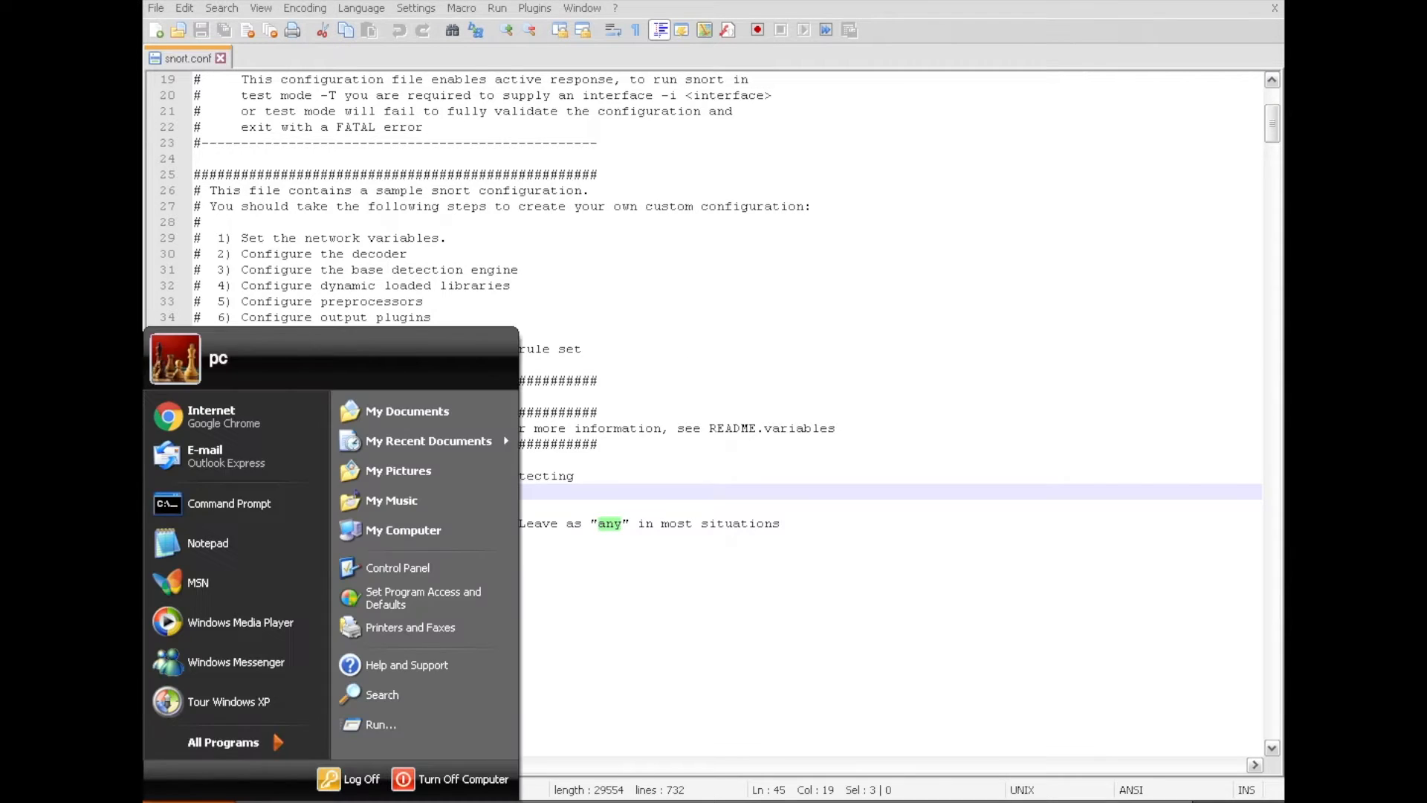
{"action": "left_click", "coordinate": [343, 725]}
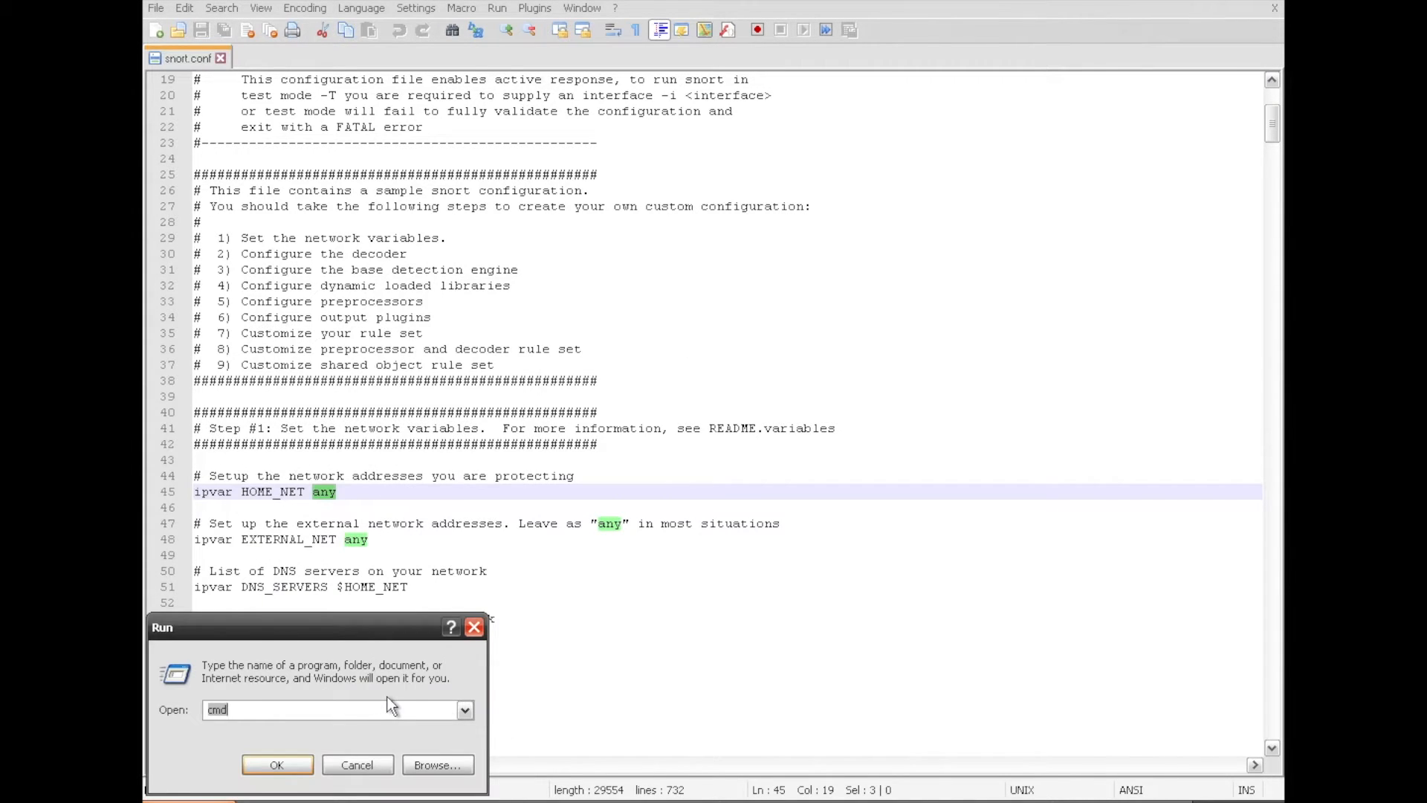
{"action": "key", "text": "Return"}
{"action": "type", "text": "ip"}
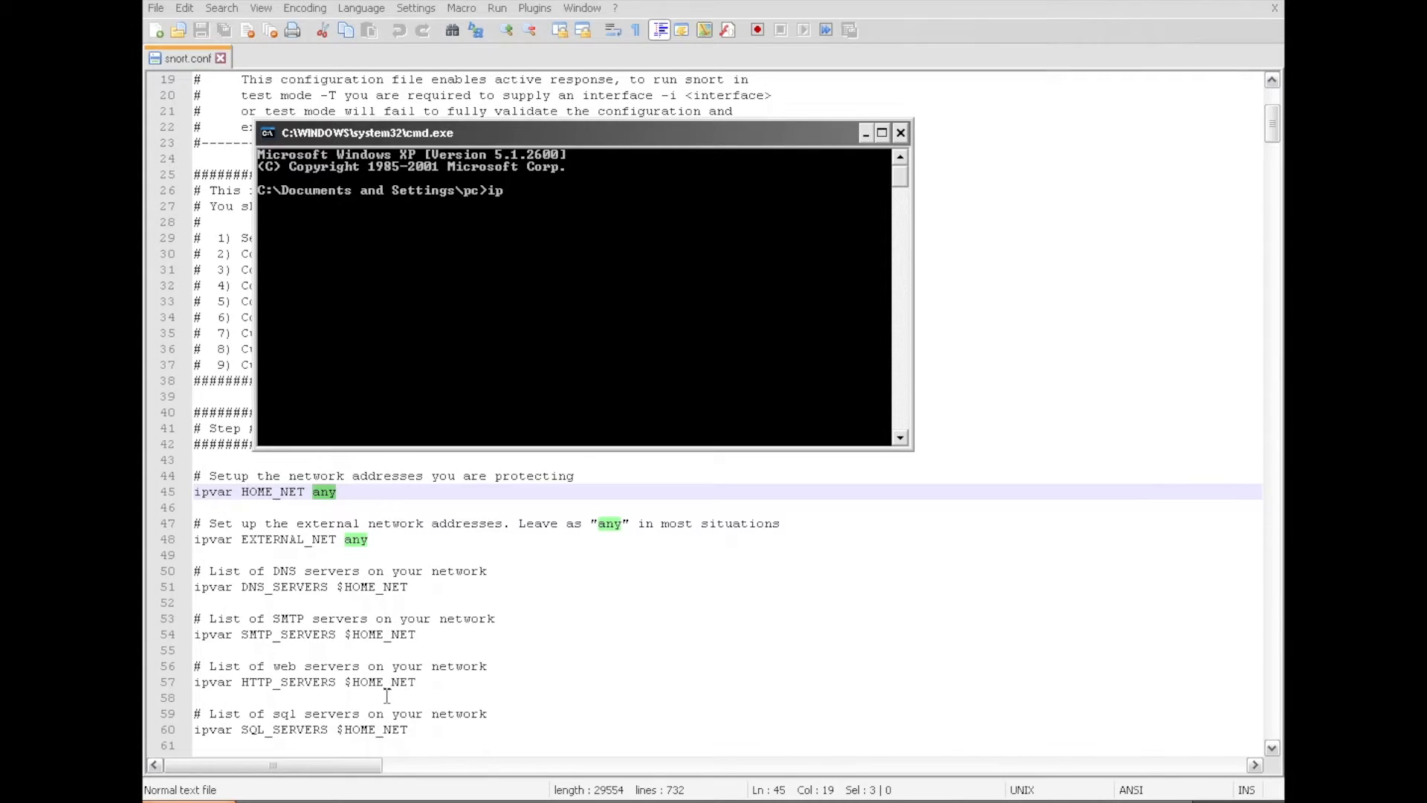
{"action": "type", "text": "config"}
{"action": "key", "text": "Return"}
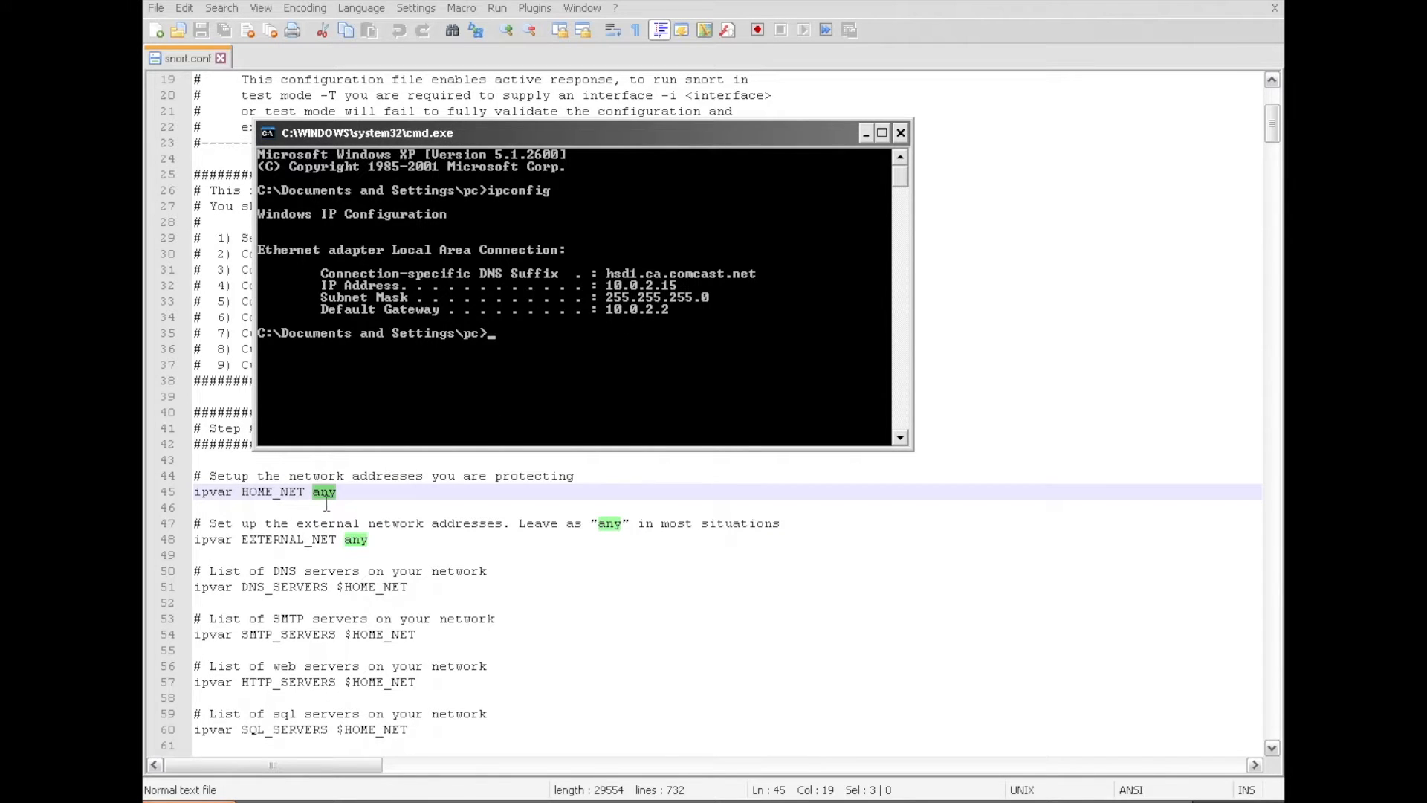
Return to snort.conf in Notepad++ and set HOME_NET to 10.0.2.15/24.
{"action": "key", "text": "alt+Tab"}
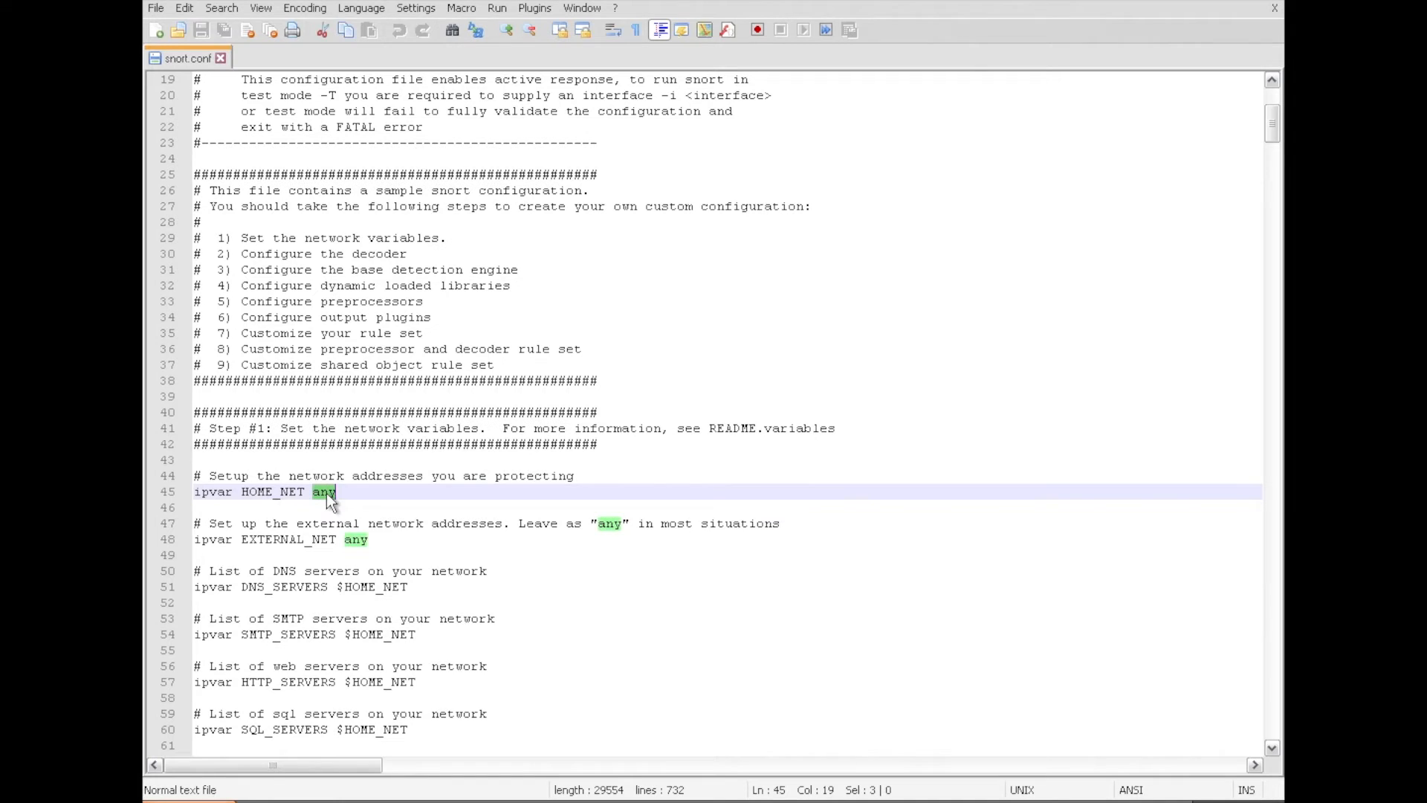
{"action": "type", "text": "10."}
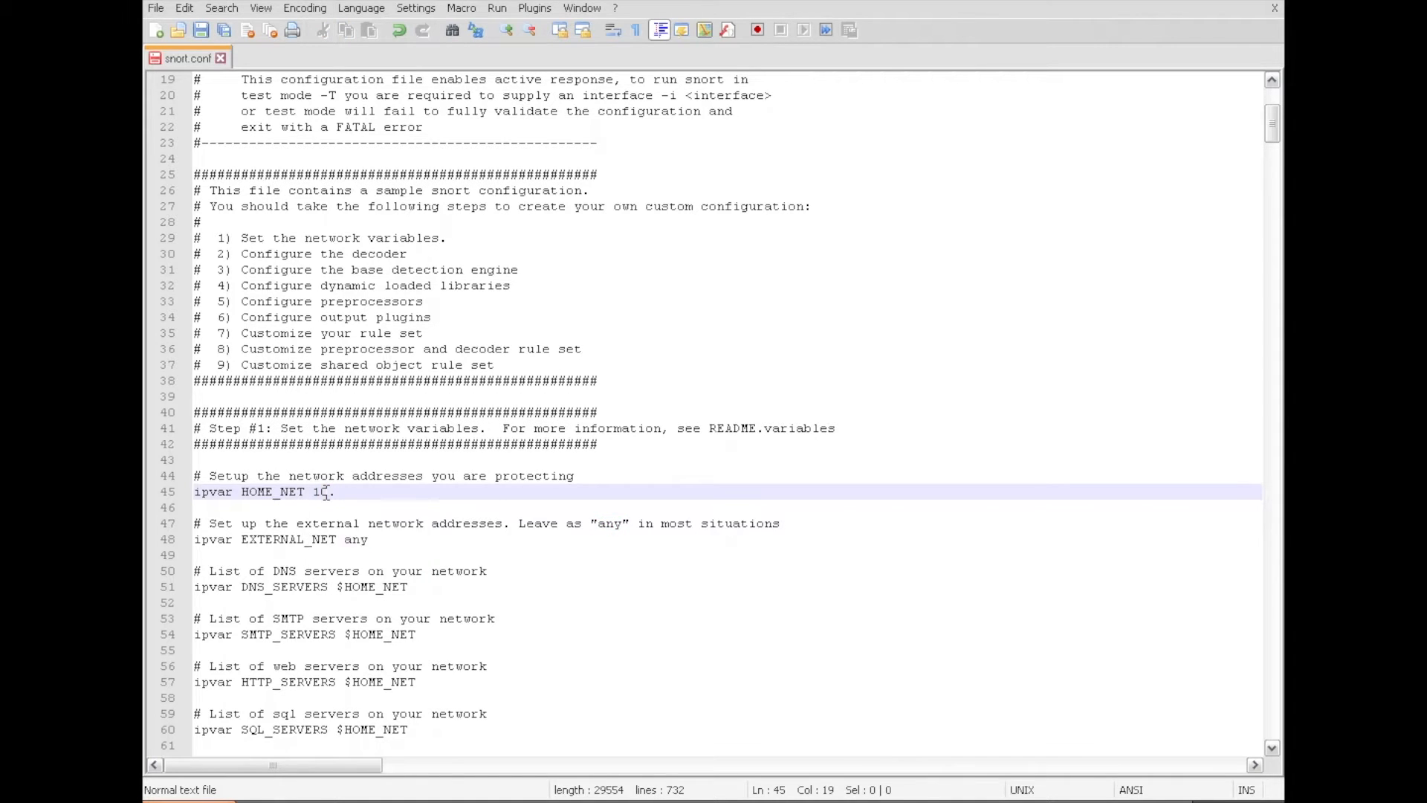
{"action": "type", "text": "0.2"}
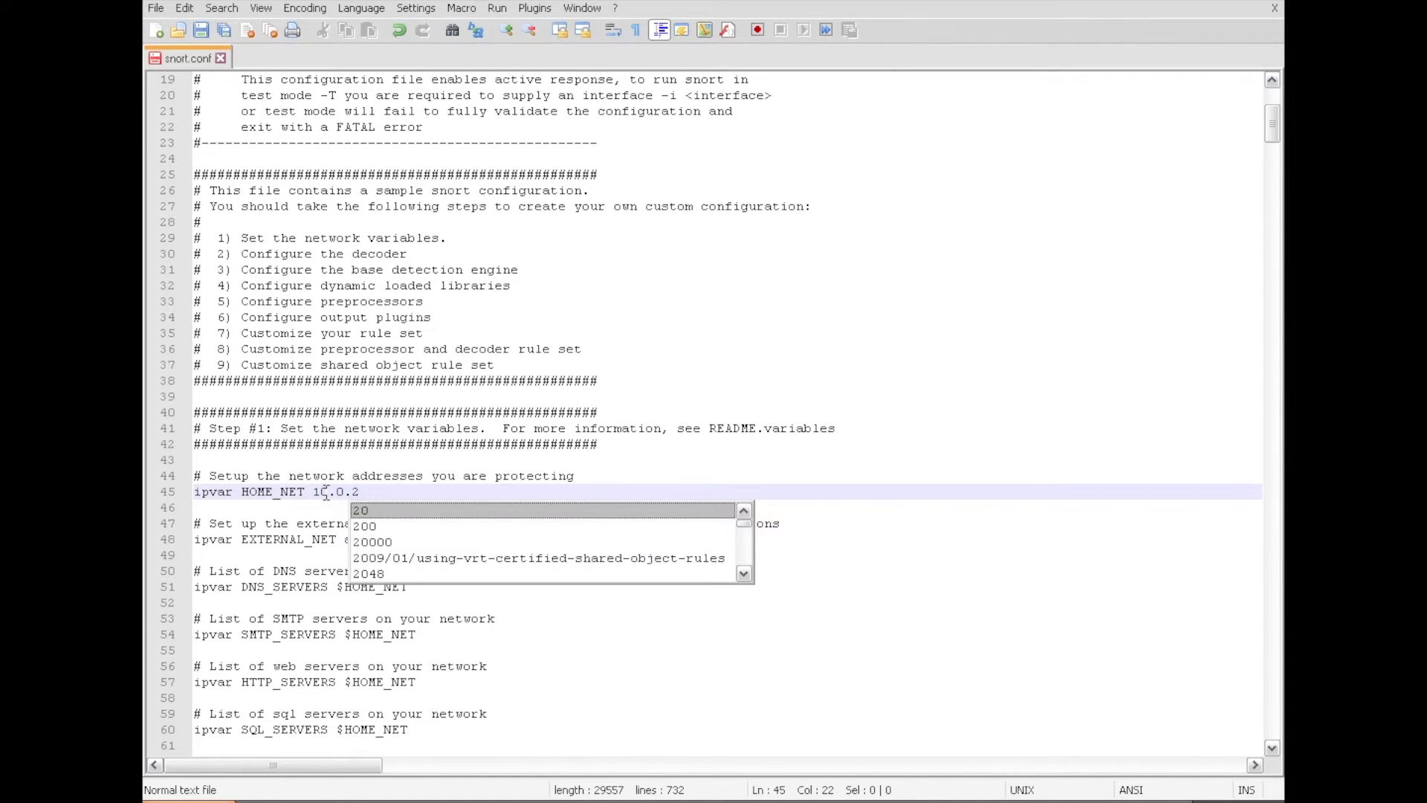
{"action": "type", "text": ".15"}
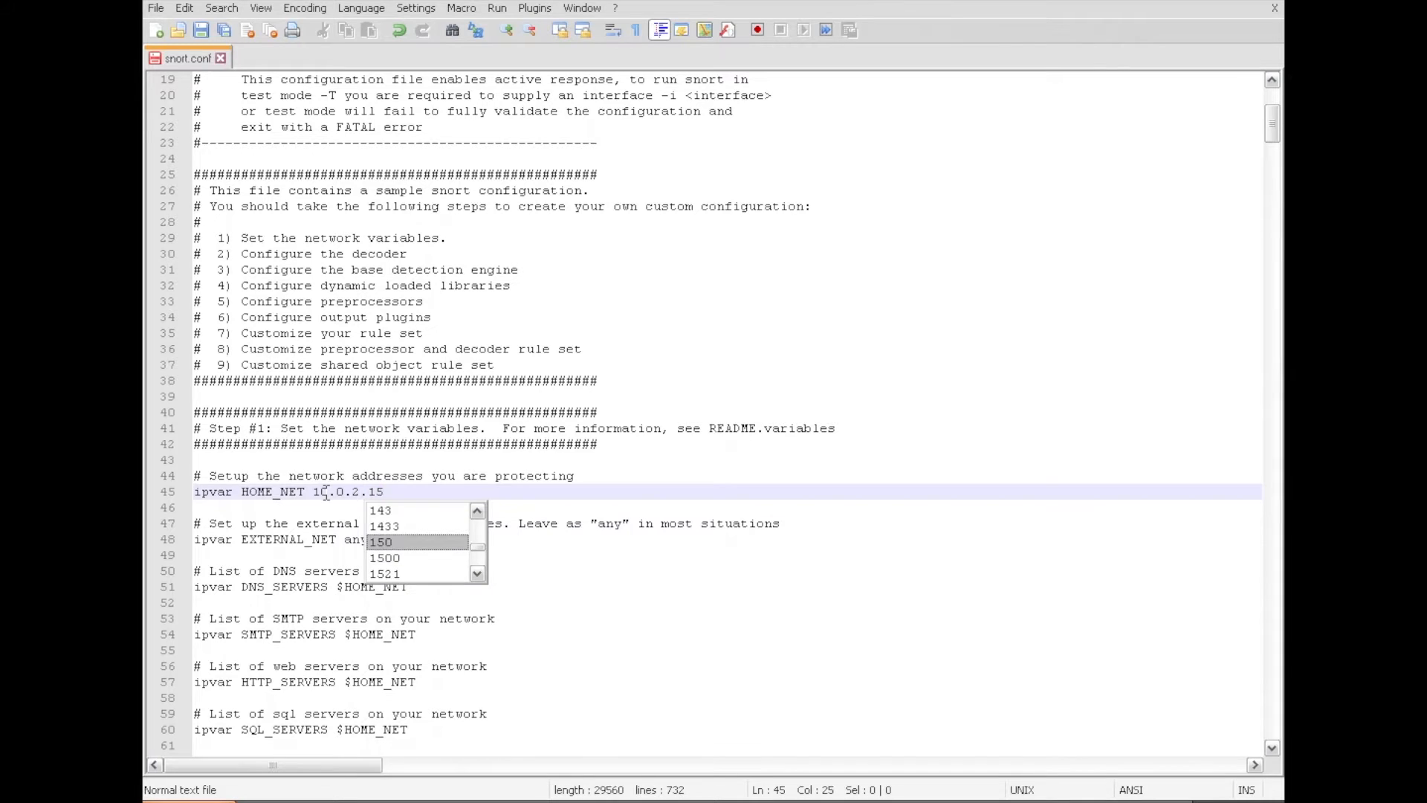
{"action": "type", "text": "/24"}
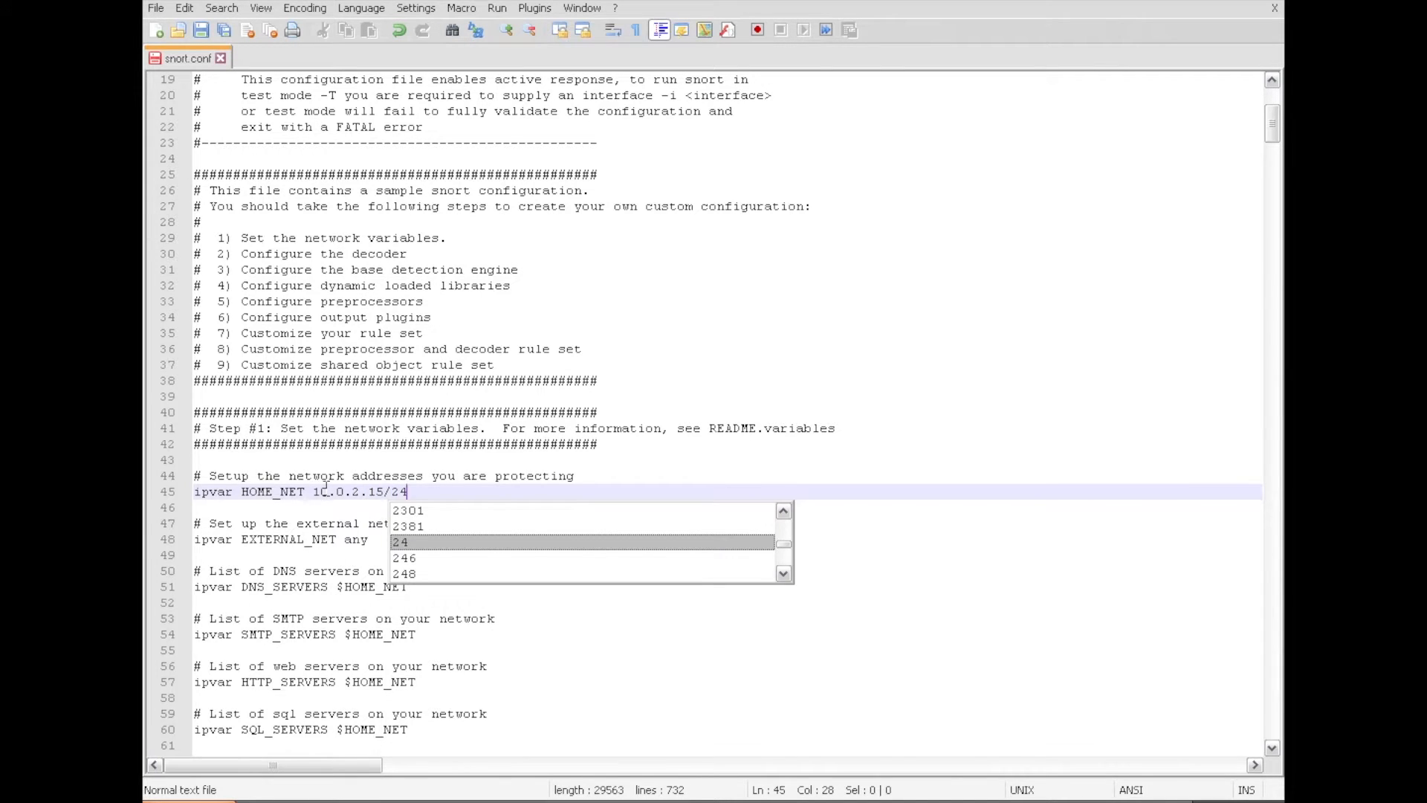
{"action": "left_click", "coordinate": [343, 620]}
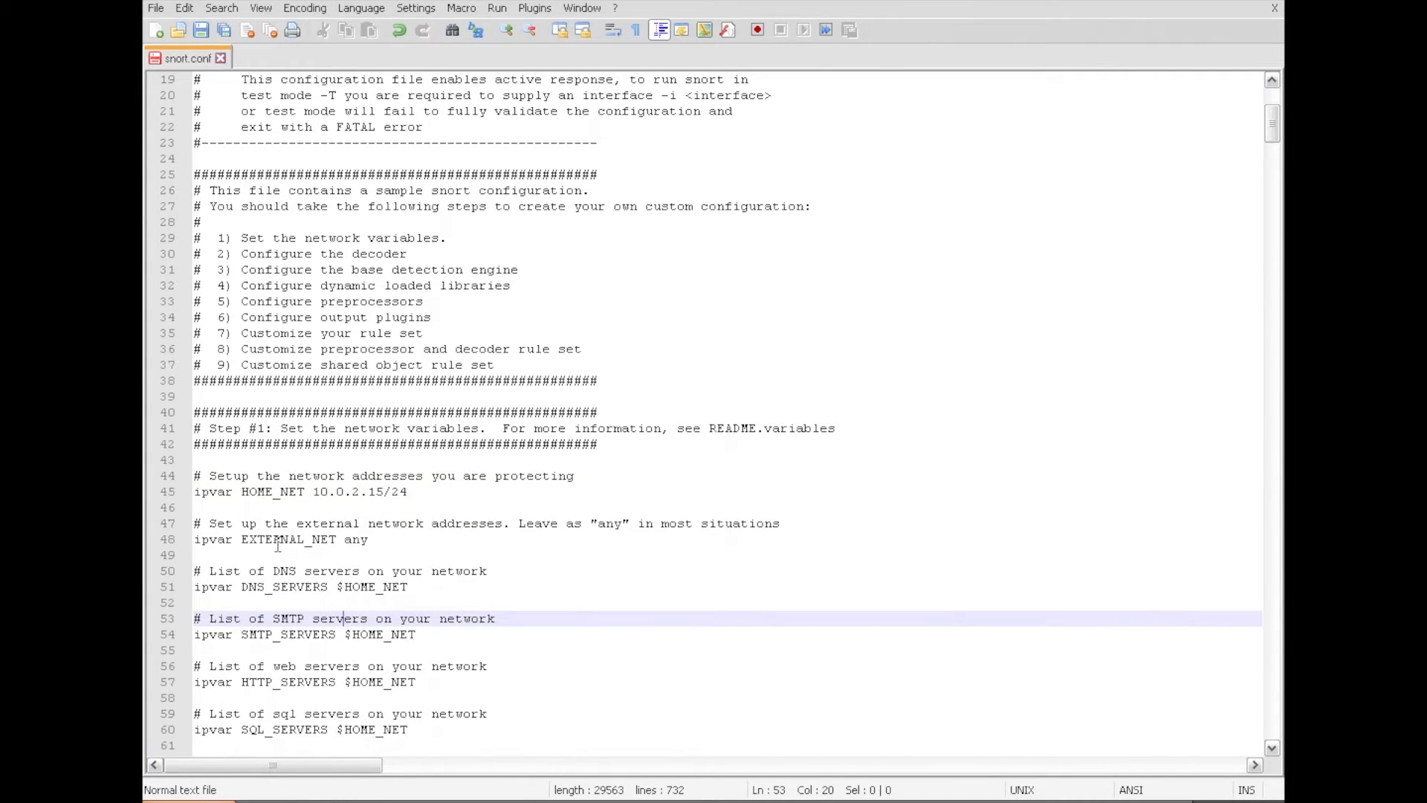
Set EXTERNAL_NET to !$HOME_NET in the network variables of snort.conf.
{"action": "double_click", "coordinate": [356, 540]}
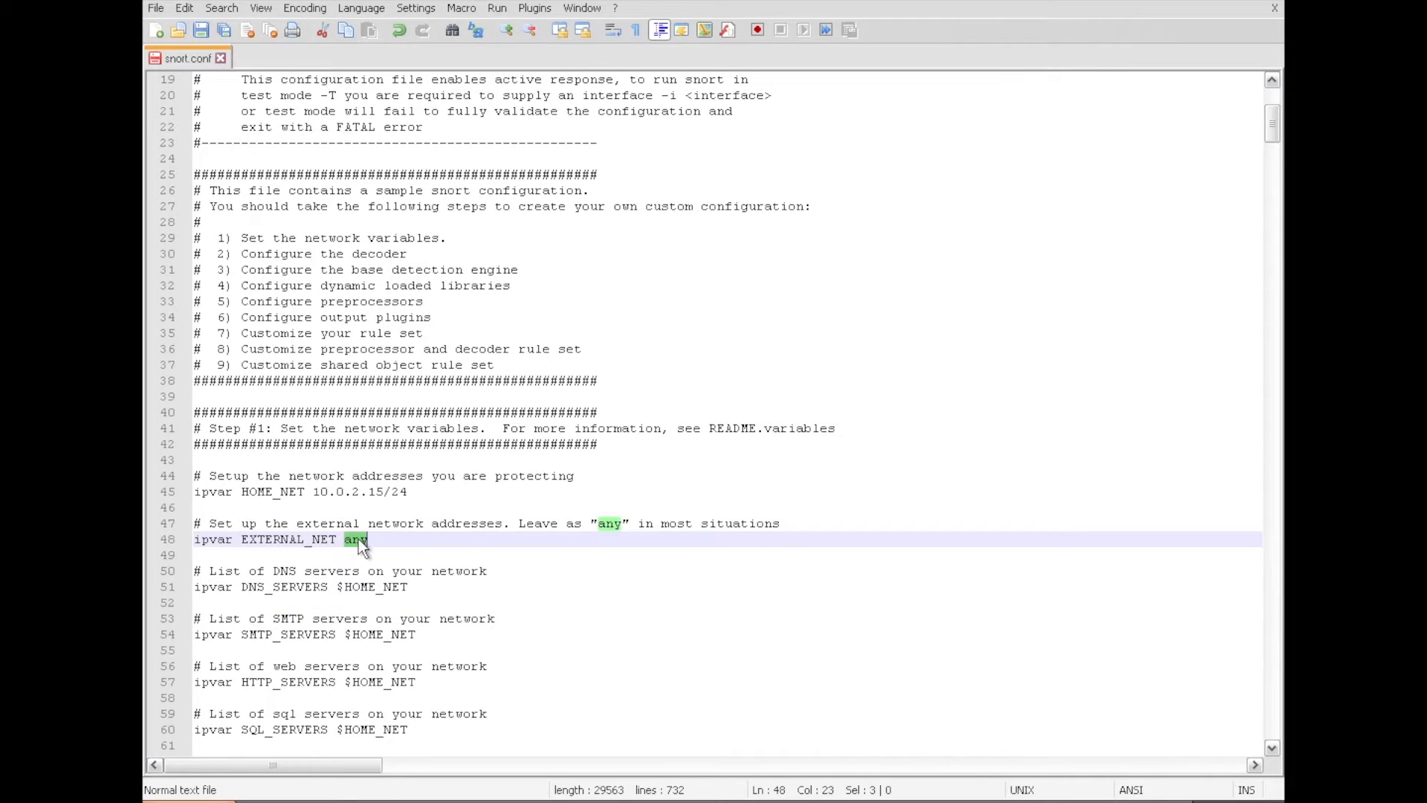
{"action": "type", "text": "!"}
{"action": "type", "text": "$HO"}
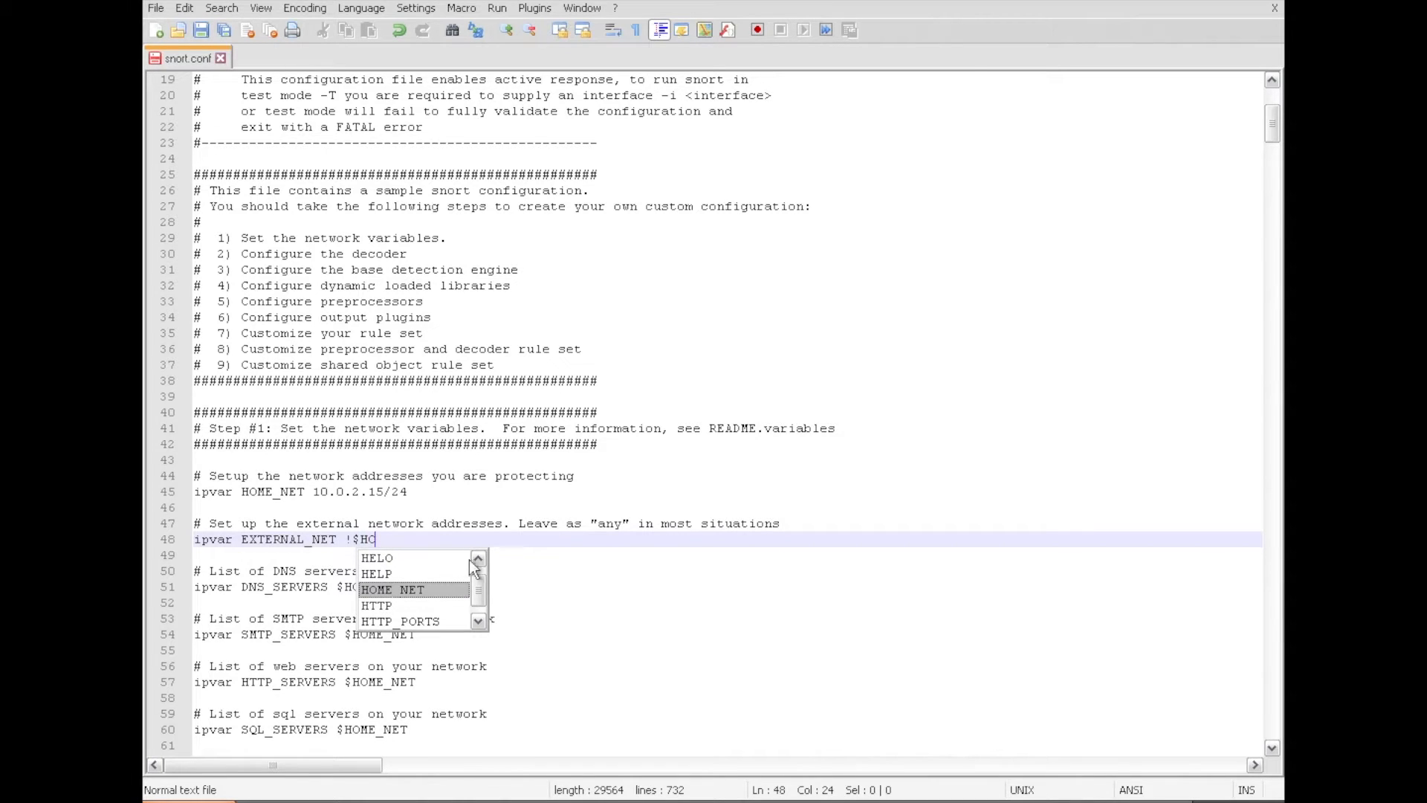
{"action": "double_click", "coordinate": [423, 589]}
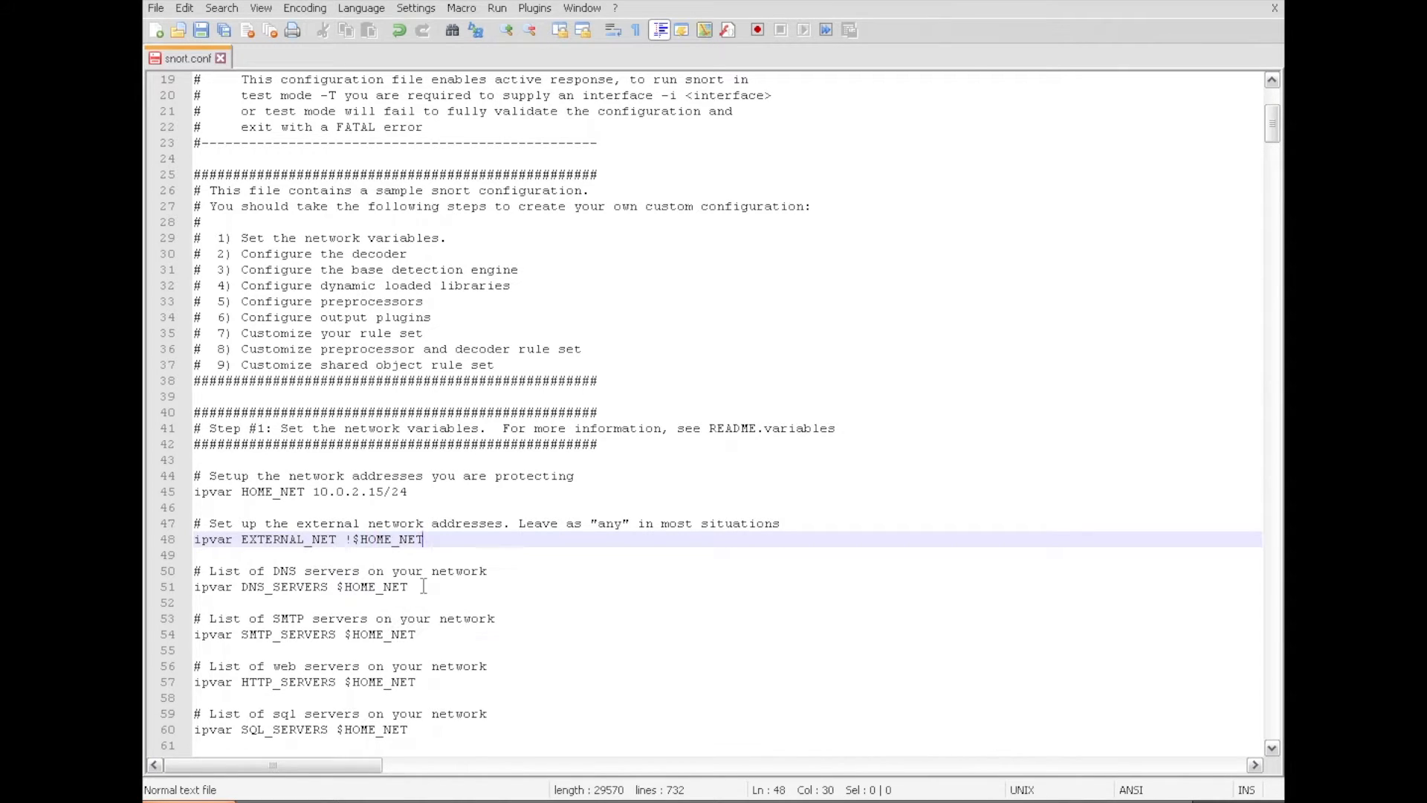
Replace every occurrence of ipvar with var throughout snort.conf and close the Replace dialog.
{"action": "scroll", "coordinate": [532, 570], "scroll_direction": "down", "scroll_amount": 1}
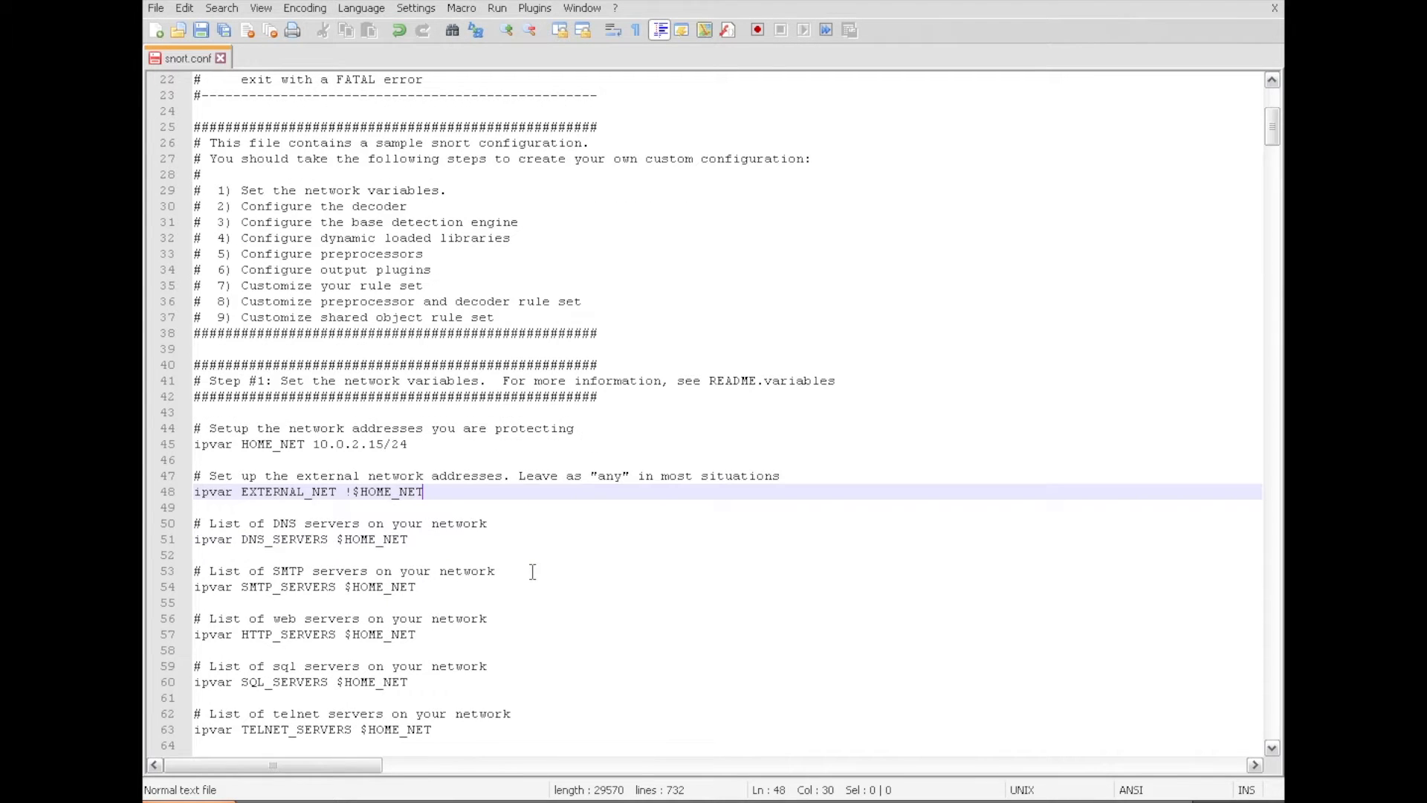
{"action": "left_click", "coordinate": [209, 444]}
{"action": "double_click", "coordinate": [209, 445]}
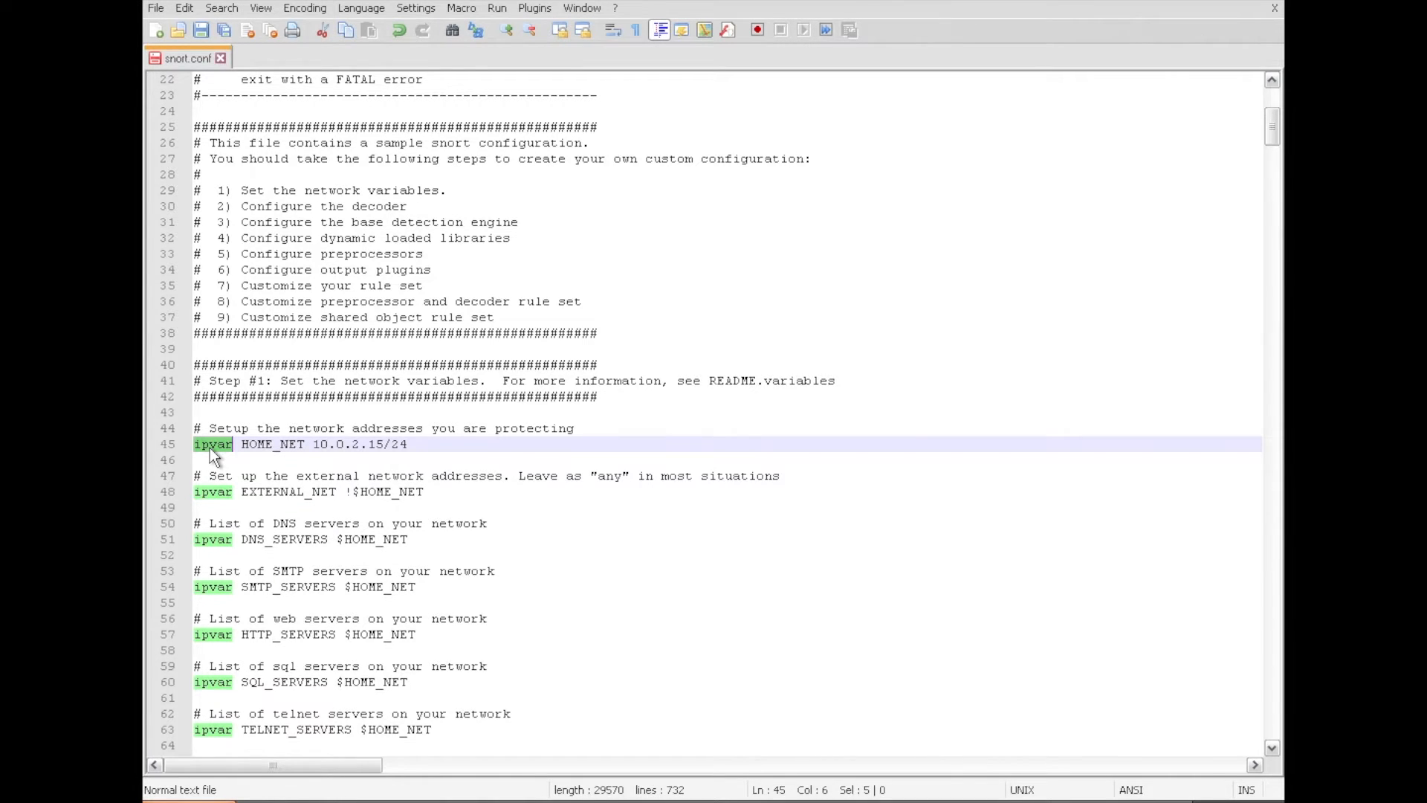
{"action": "key", "text": "ctrl+f"}
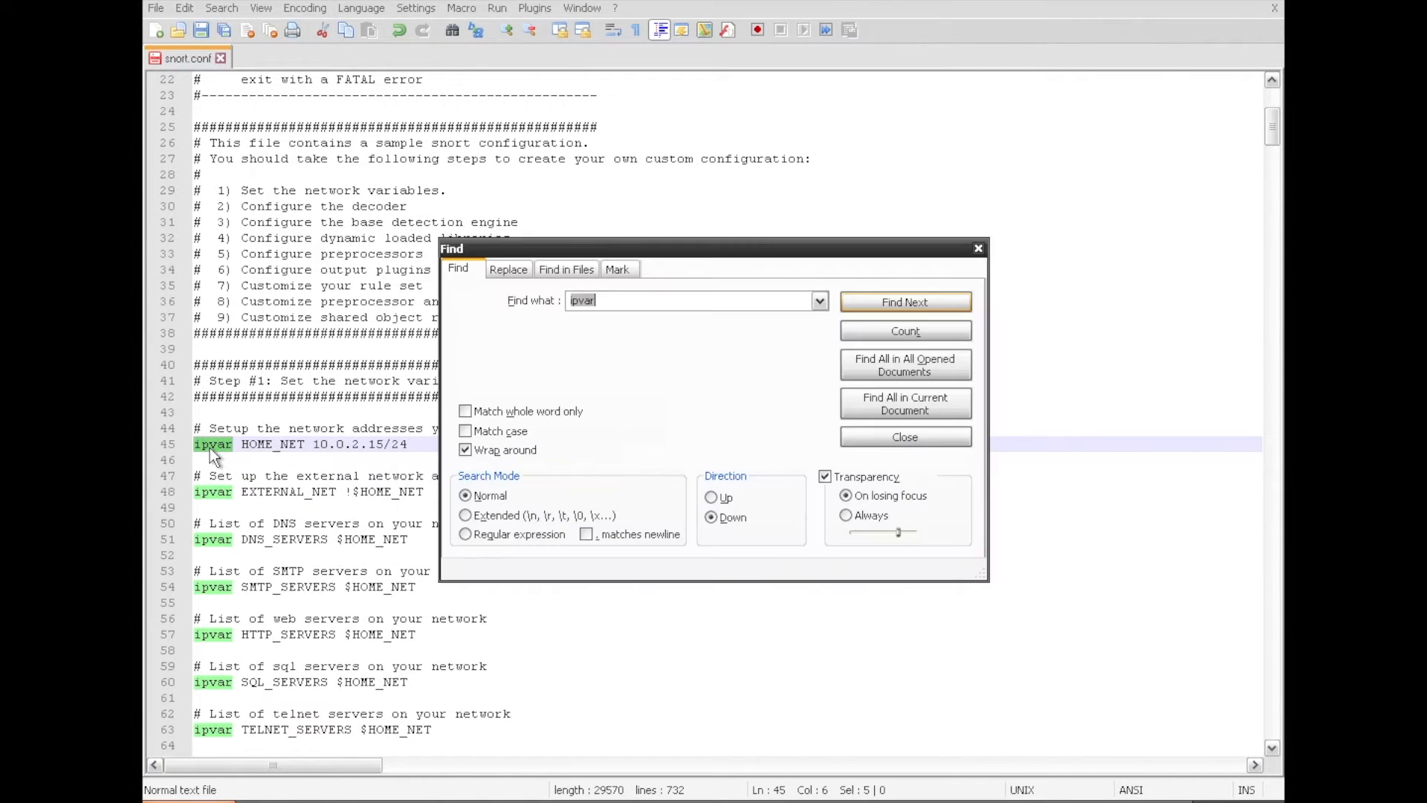
{"action": "left_click", "coordinate": [523, 270]}
{"action": "left_click", "coordinate": [638, 329]}
{"action": "type", "text": "VAR"}
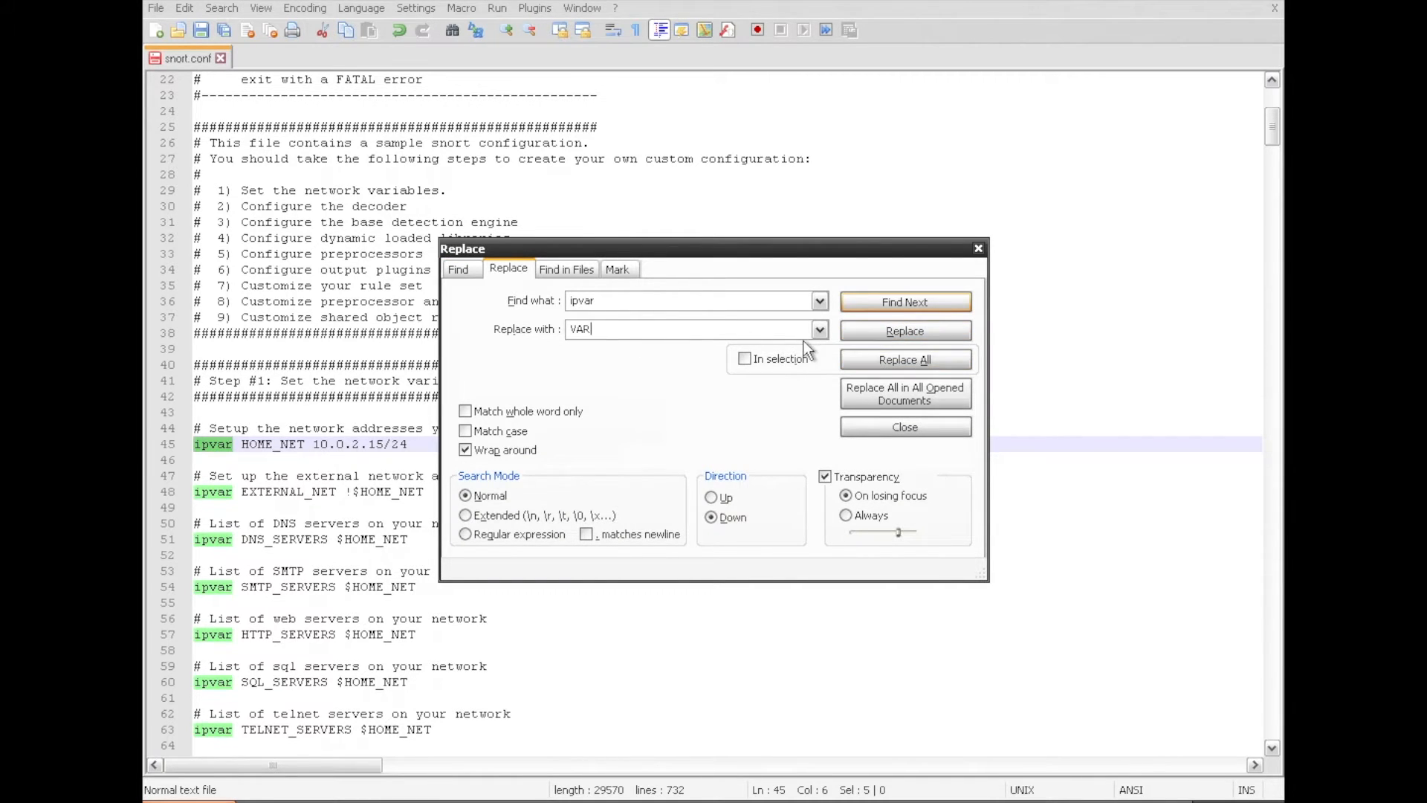
{"action": "key", "text": "BackSpace"}
{"action": "key", "text": "BackSpace"}
{"action": "key", "text": "BackSpace"}
{"action": "type", "text": "var"}
{"action": "left_click", "coordinate": [899, 360]}
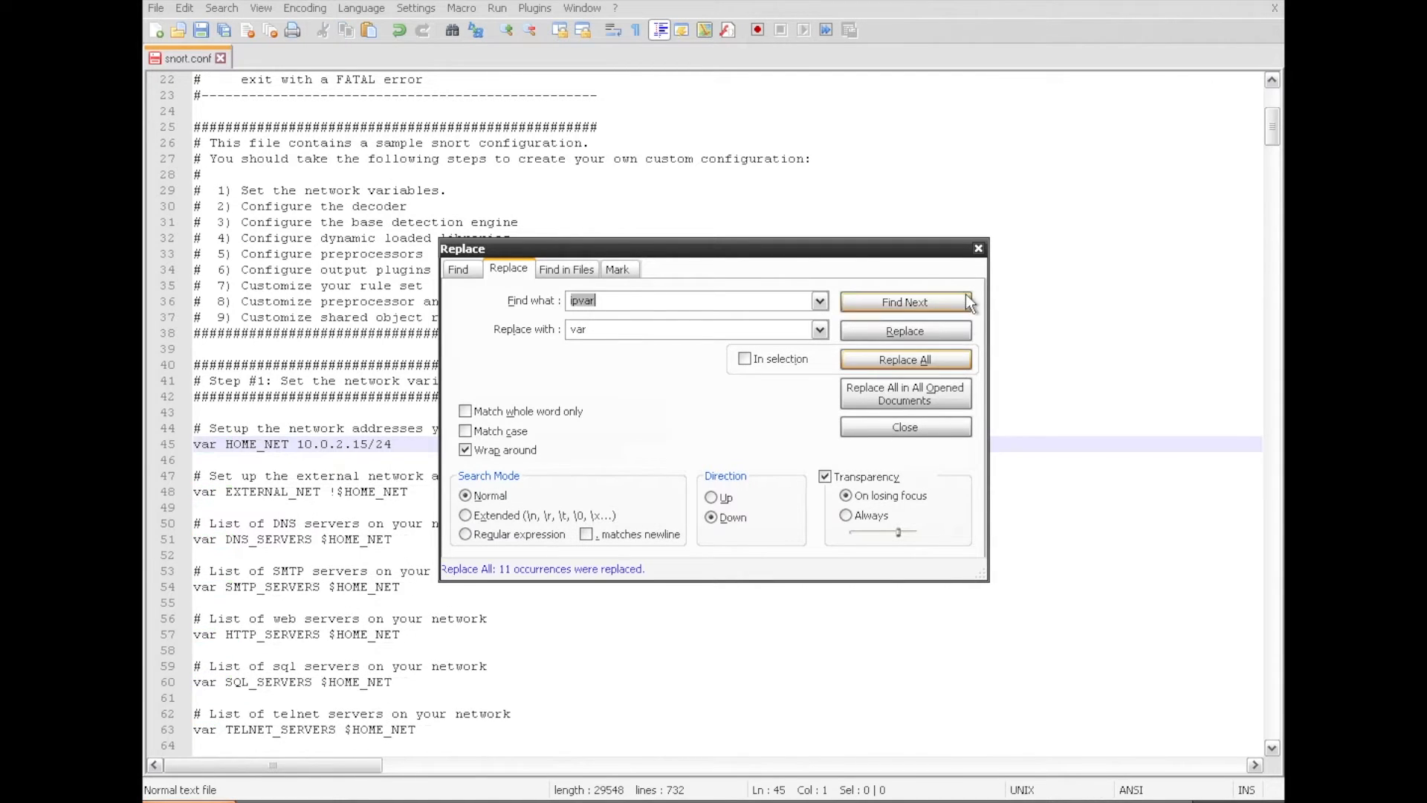
{"action": "left_click", "coordinate": [980, 247]}
Set RULE_PATH to the absolute path c:\Snort\rules in the rules path section.
{"action": "scroll", "coordinate": [735, 602], "scroll_direction": "down", "scroll_amount": 11}
{"action": "scroll", "coordinate": [736, 603], "scroll_direction": "down", "scroll_amount": 6}
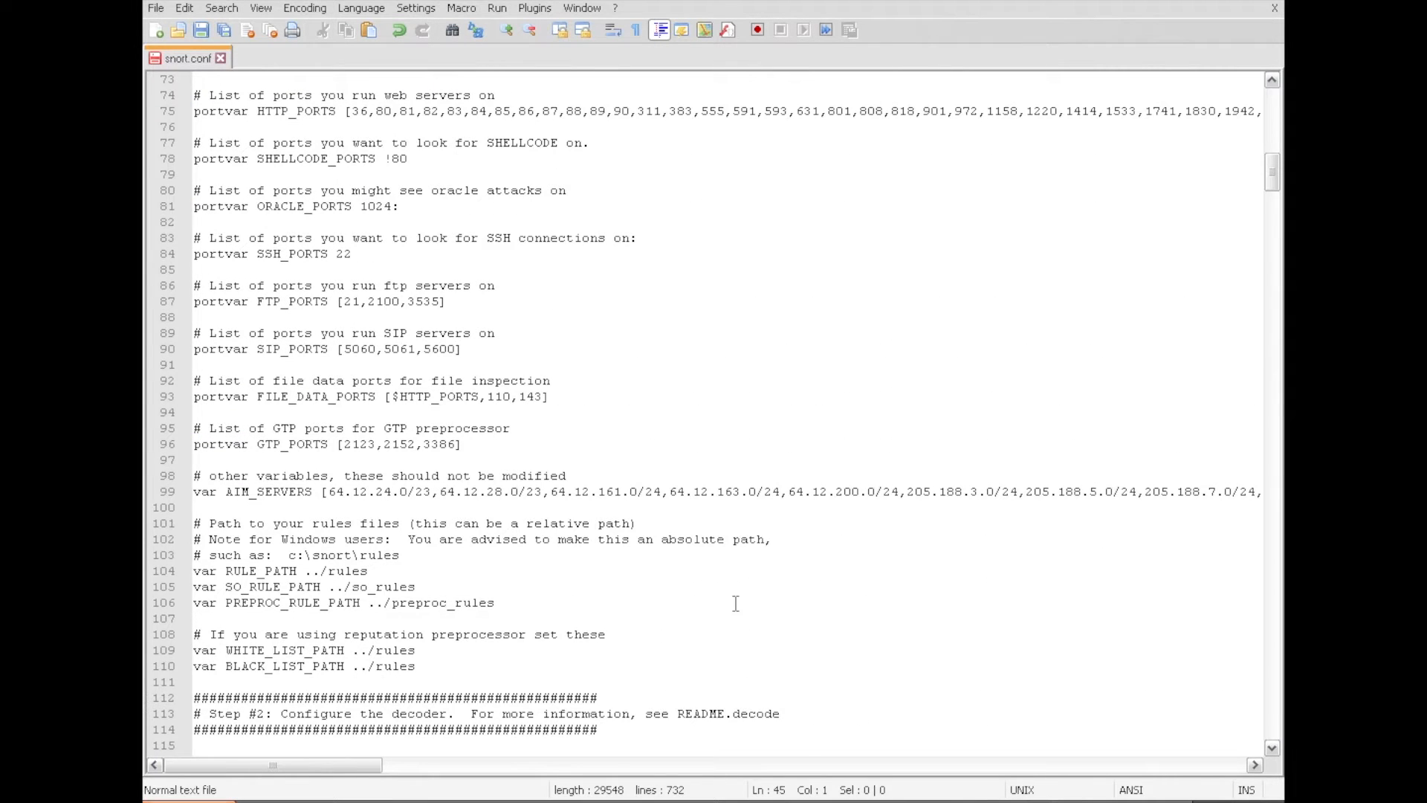
{"action": "scroll", "coordinate": [736, 602], "scroll_direction": "down", "scroll_amount": 1}
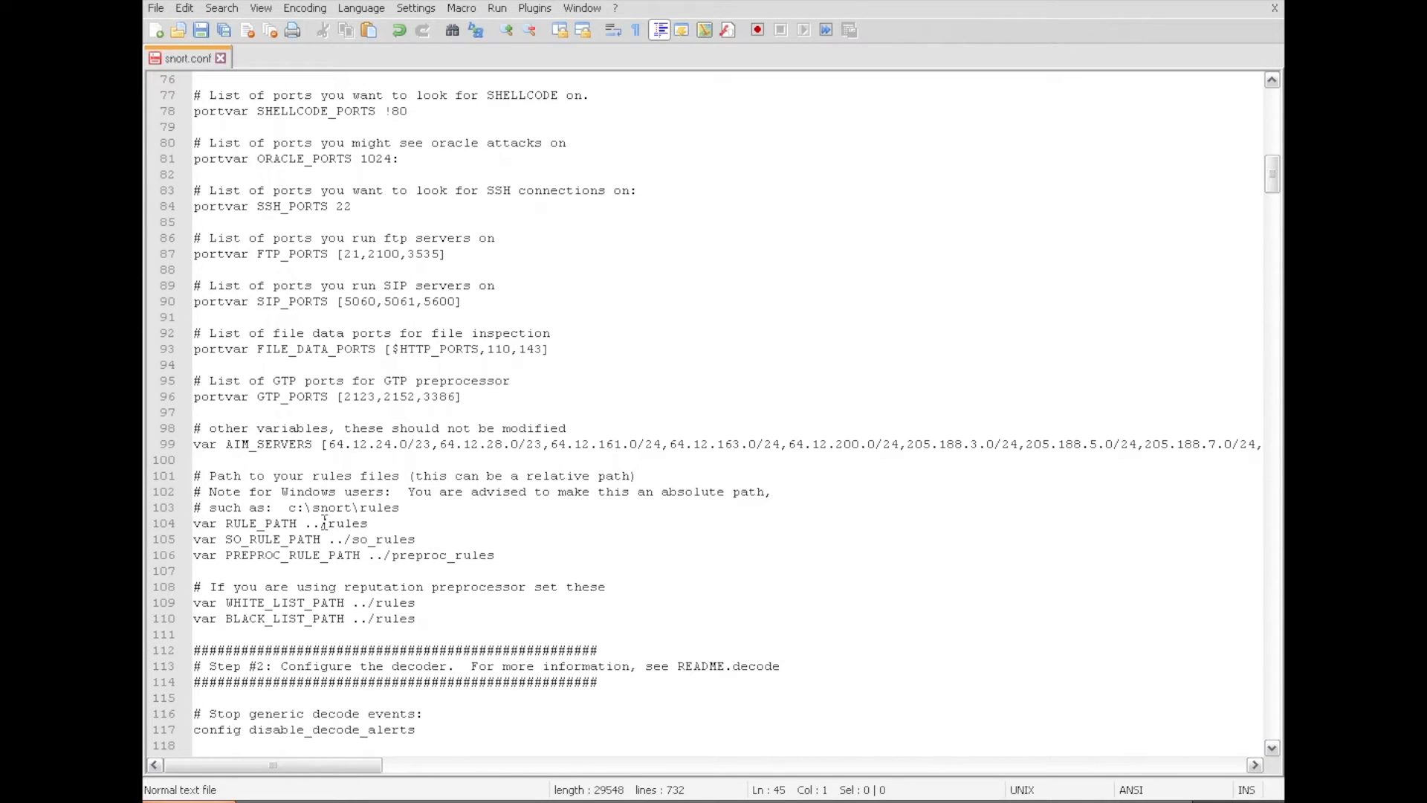
{"action": "left_click_drag", "start_coordinate": [328, 526], "coordinate": [306, 526]}
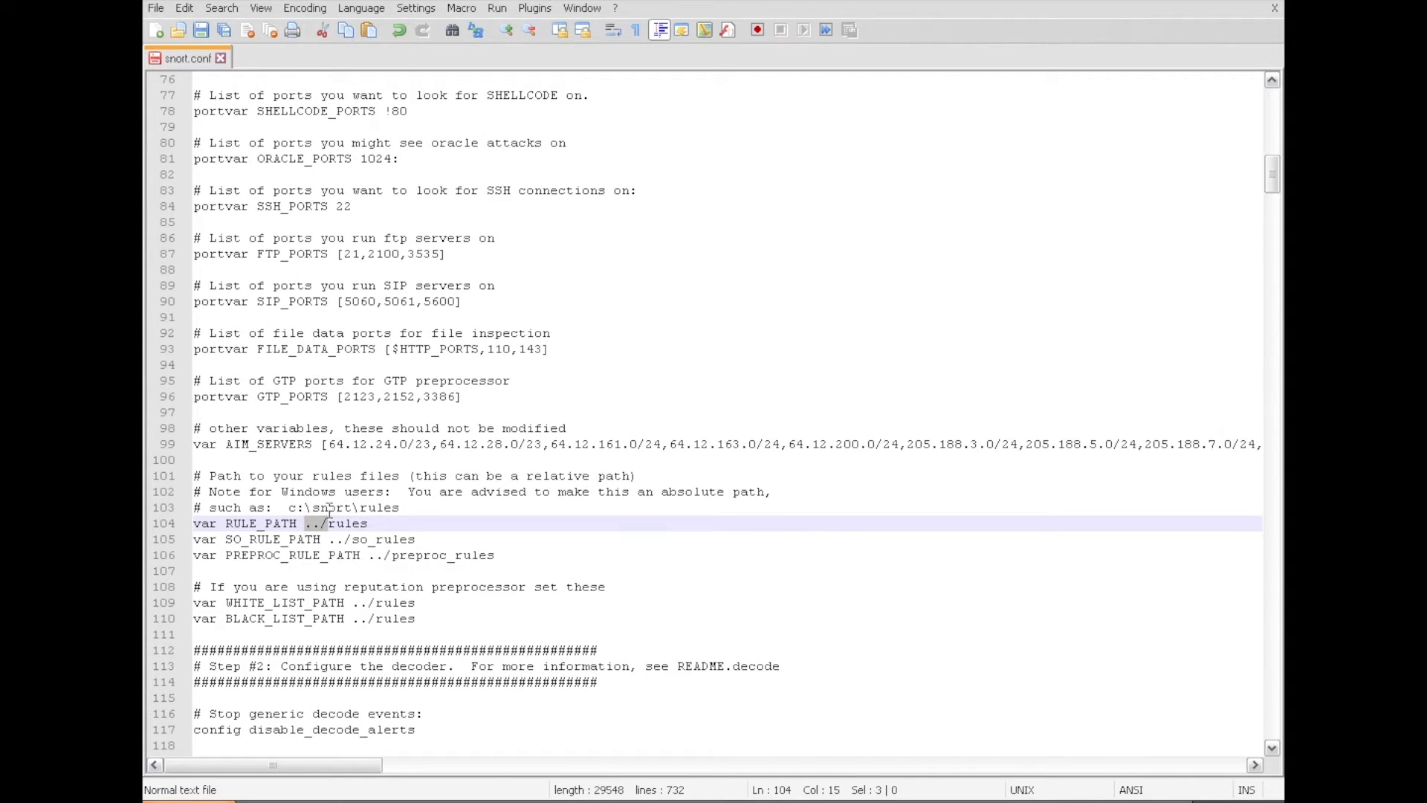
{"action": "type", "text": "c:"}
{"action": "type", "text": "\\rules"}
{"action": "key", "text": "BackSpace"}
{"action": "type", "text": "Snort"}
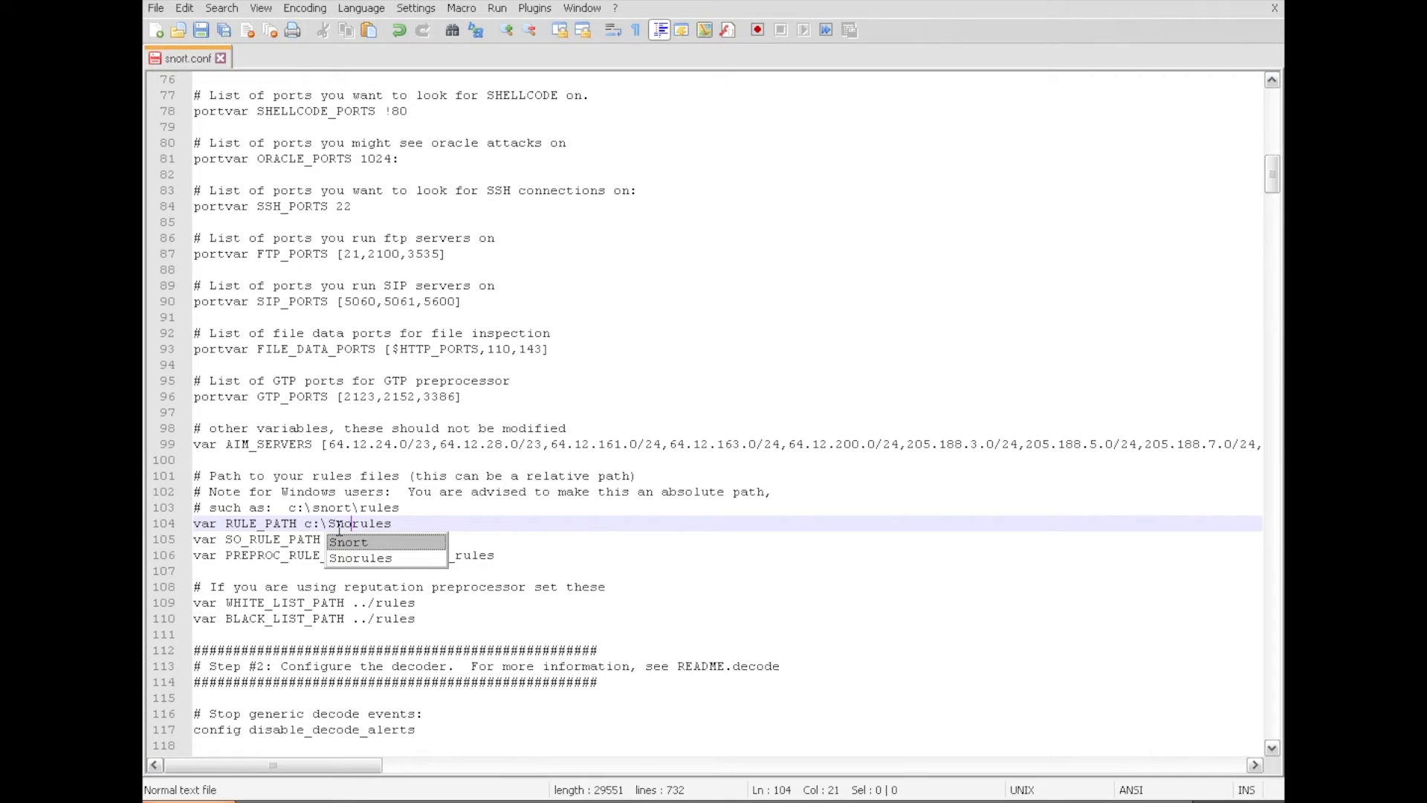
{"action": "type", "text": "\\r"}
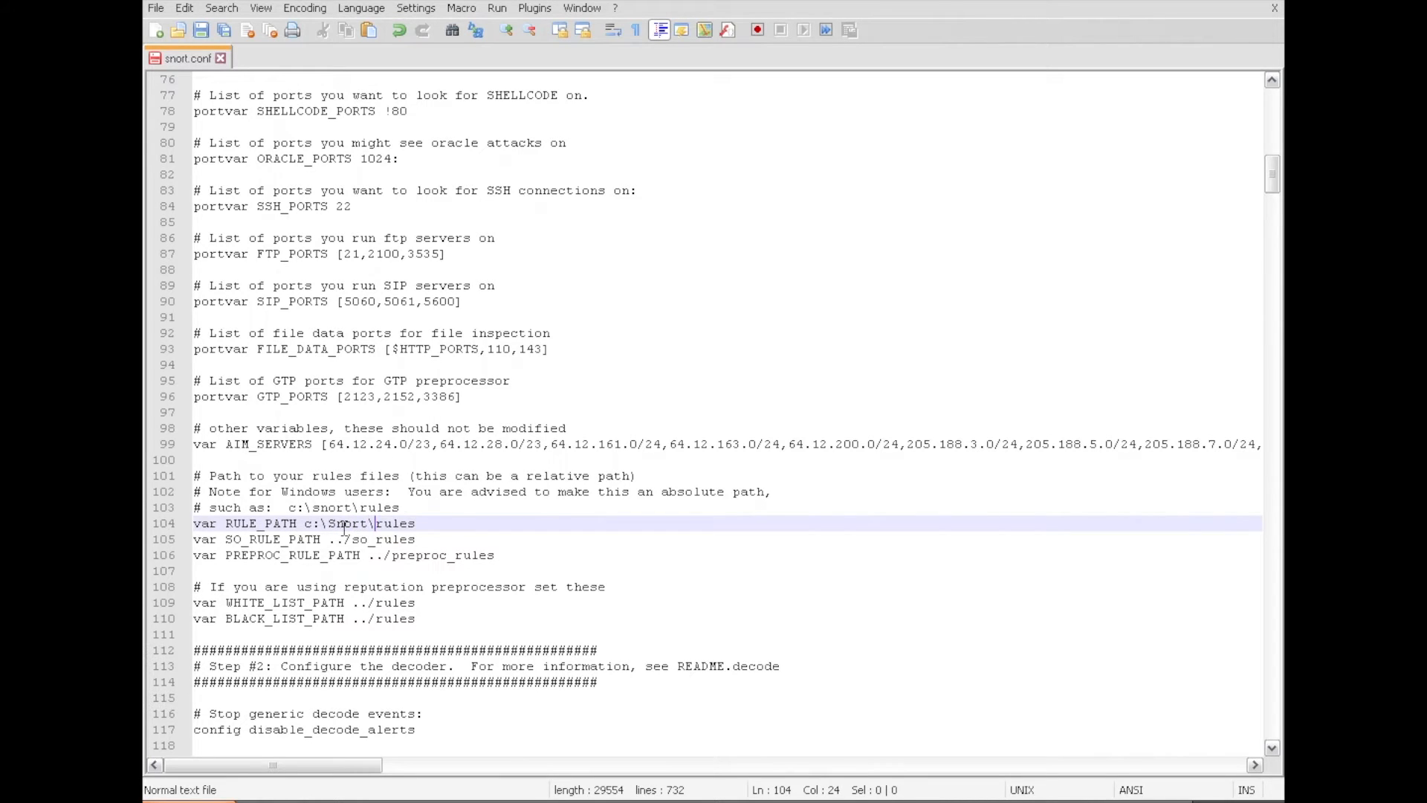
Set SO_RULE_PATH to the absolute path c:\Snort\so_rules in the rules path section.
{"action": "left_click", "coordinate": [352, 540]}
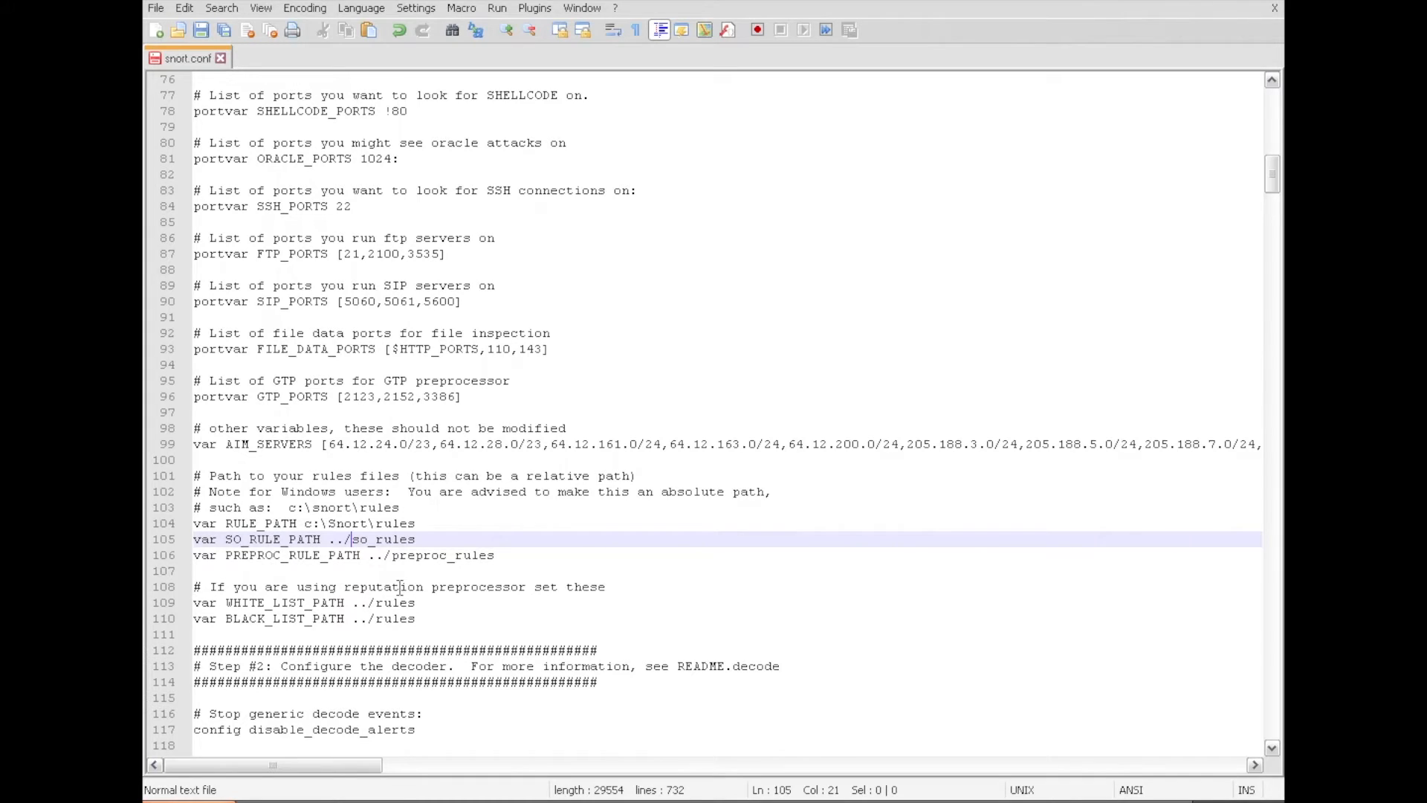
{"action": "key", "text": "BackSpace"}
{"action": "key", "text": "BackSpace"}
{"action": "key", "text": "BackSpace"}
{"action": "type", "text": "c:"}
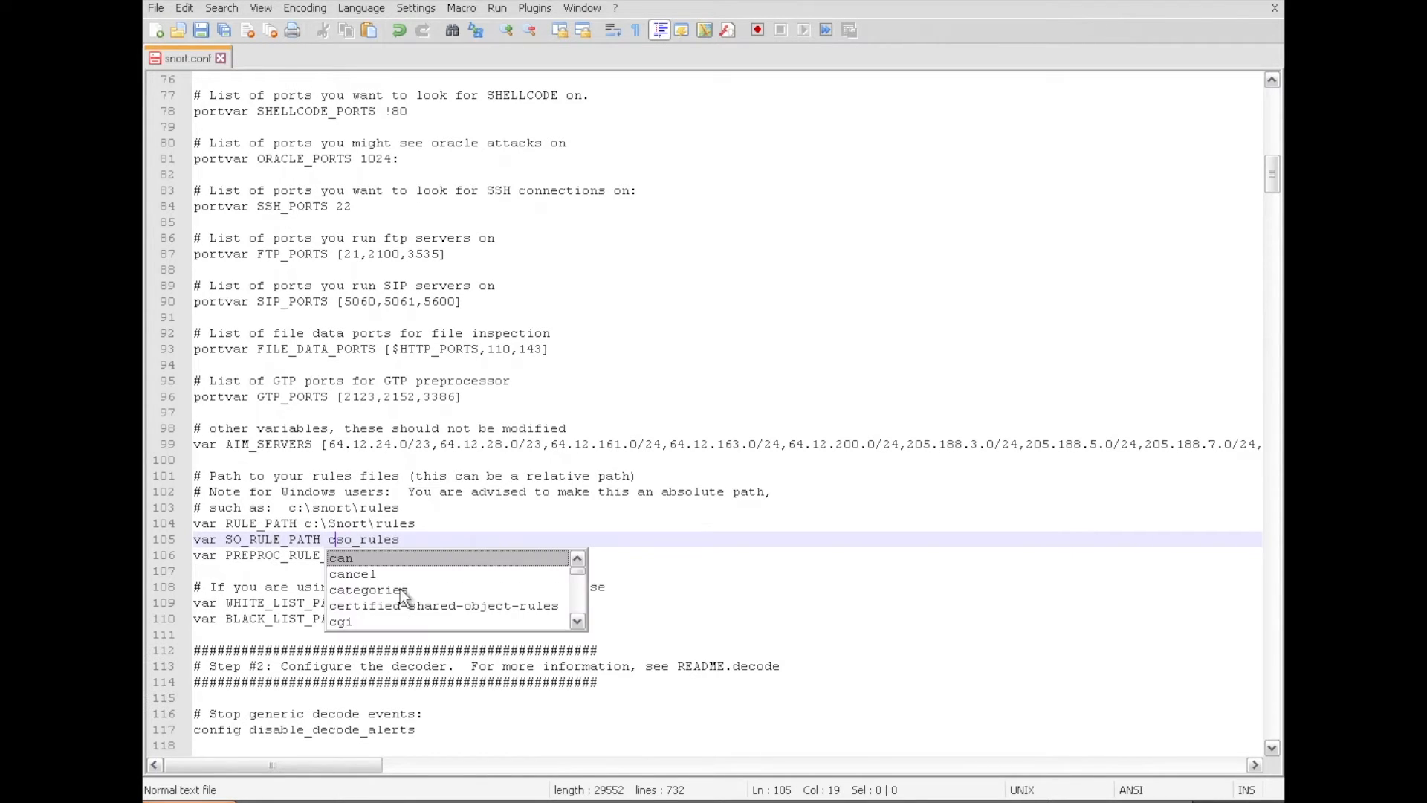
{"action": "type", "text": "\\"}
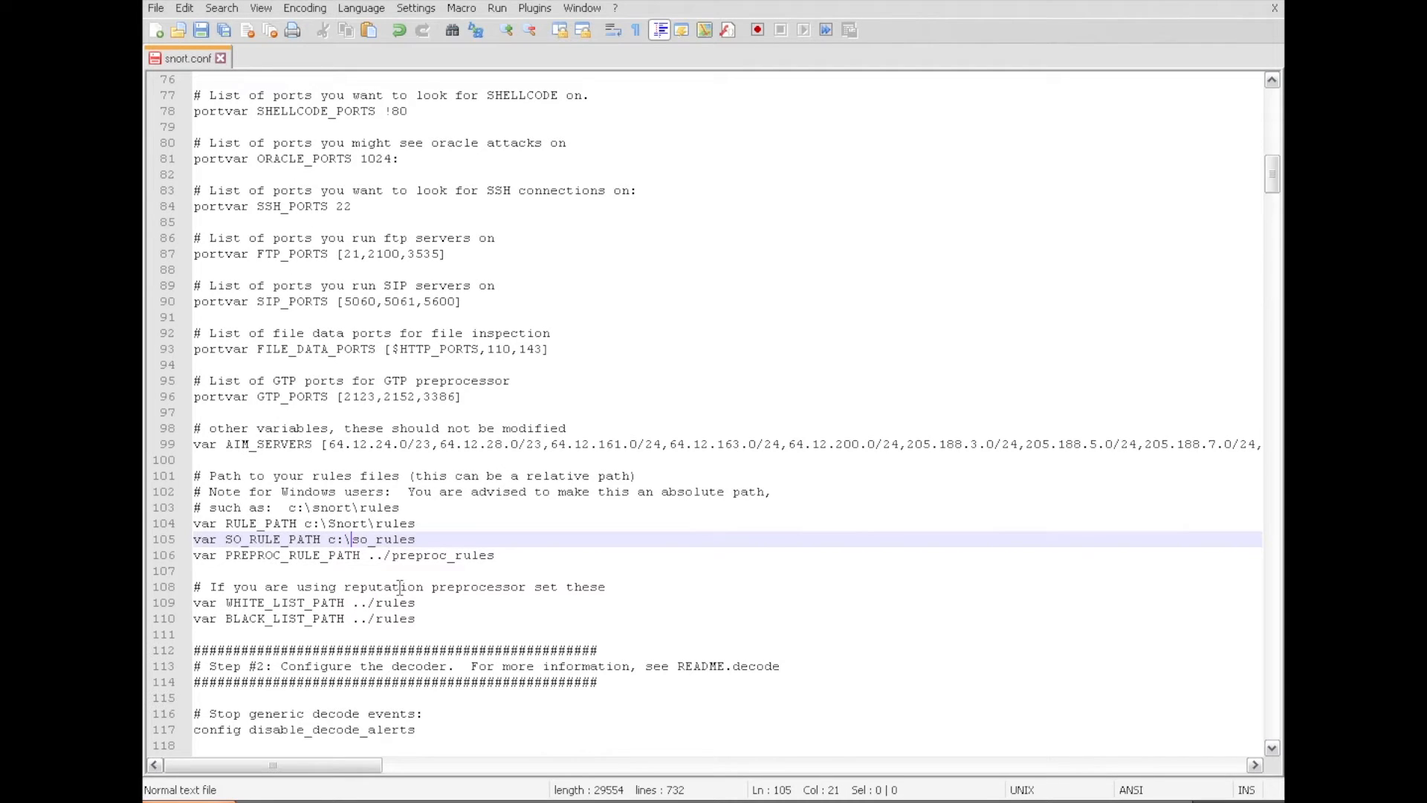
{"action": "type", "text": "Snort\\"}
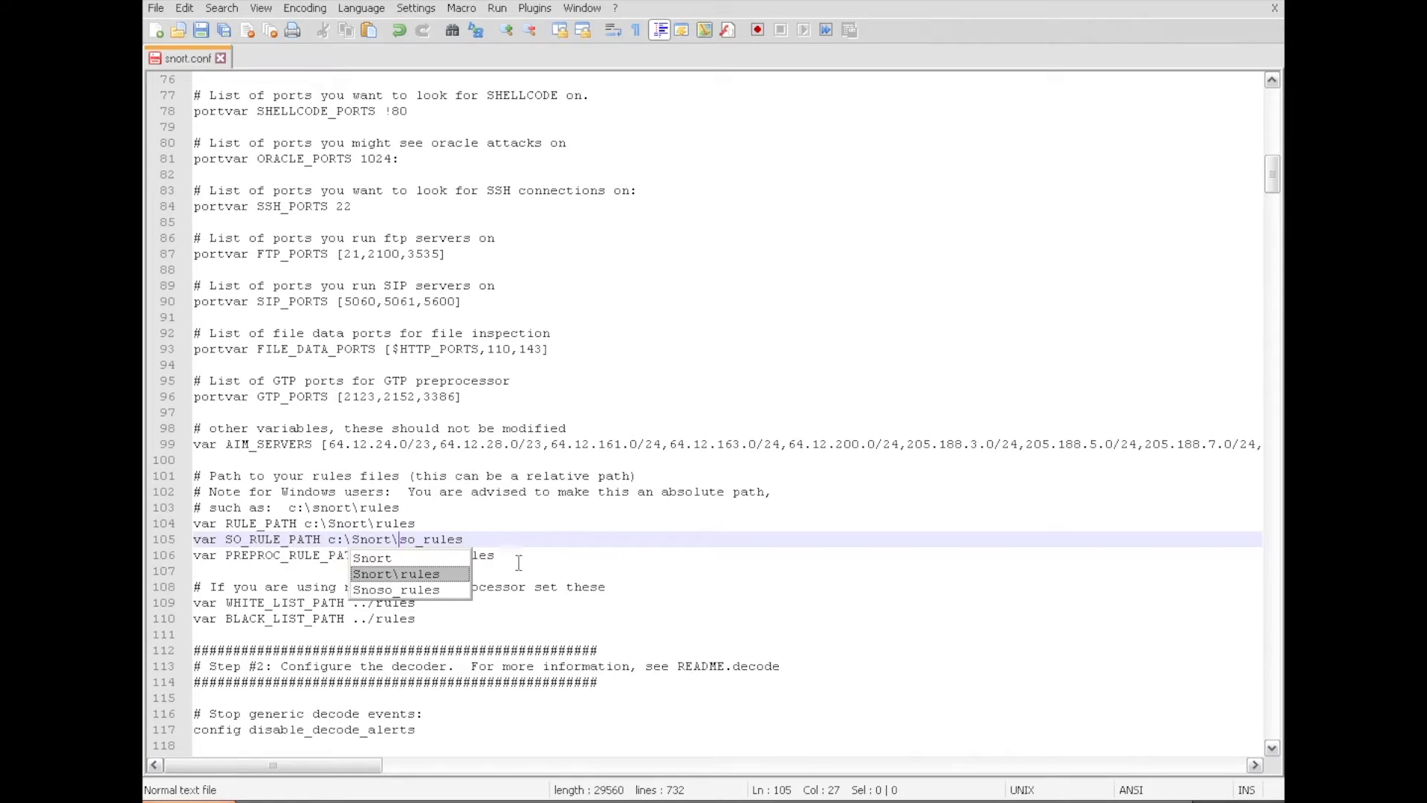
{"action": "left_click", "coordinate": [553, 543]}
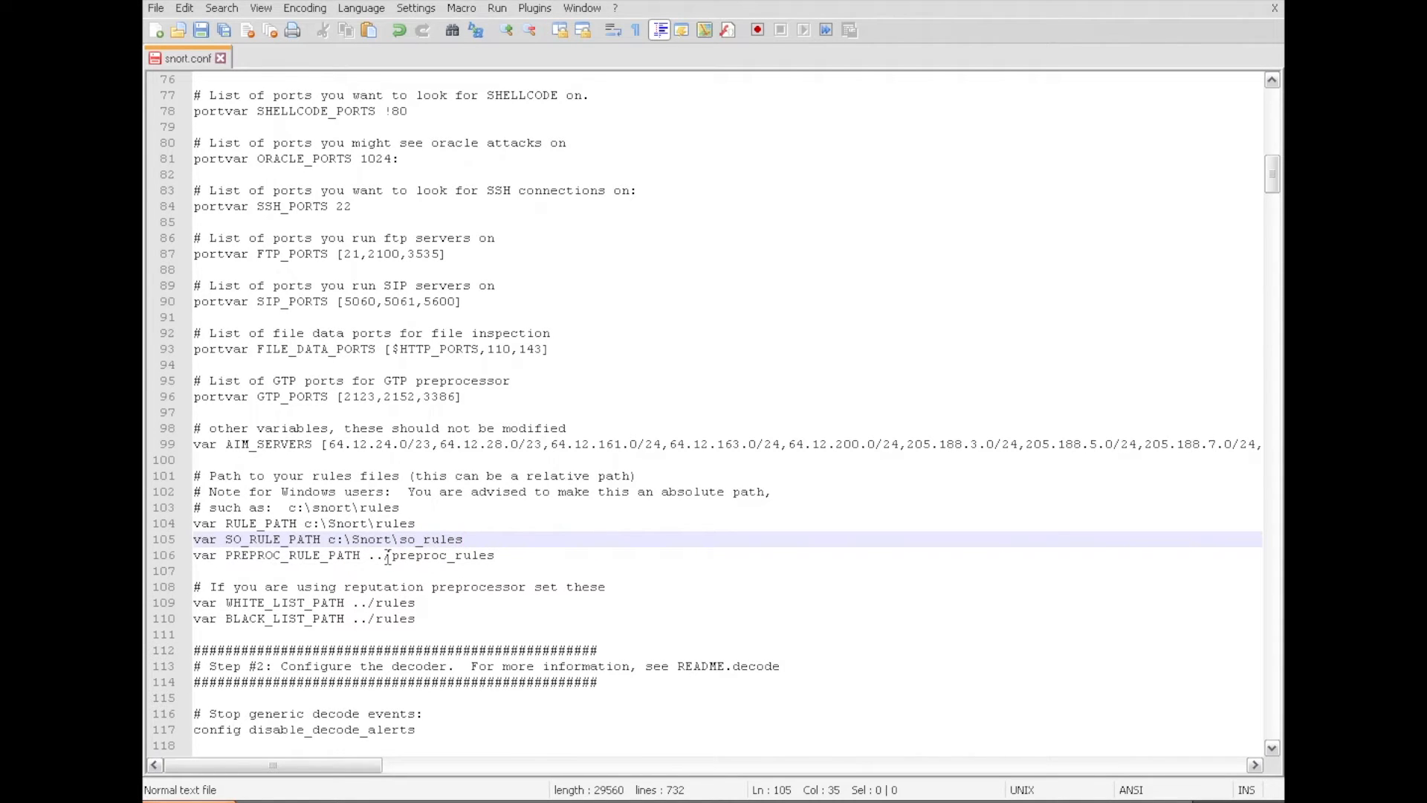
Set PREPROC_RULE_PATH to the absolute path c:\snort\preproc_rules.
{"action": "left_click_drag", "start_coordinate": [390, 557], "coordinate": [369, 558]}
{"action": "type", "text": "c:"}
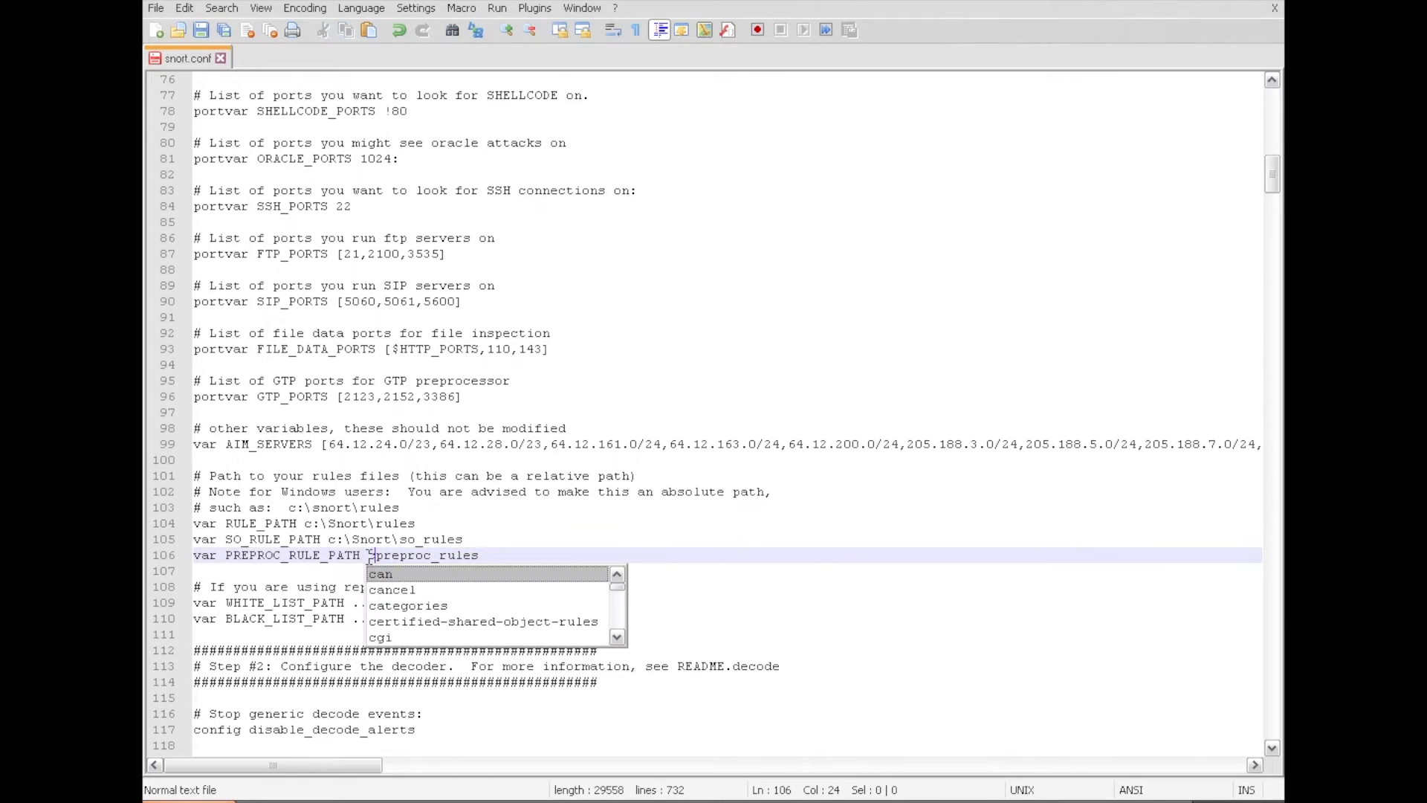
{"action": "type", "text": "\\"}
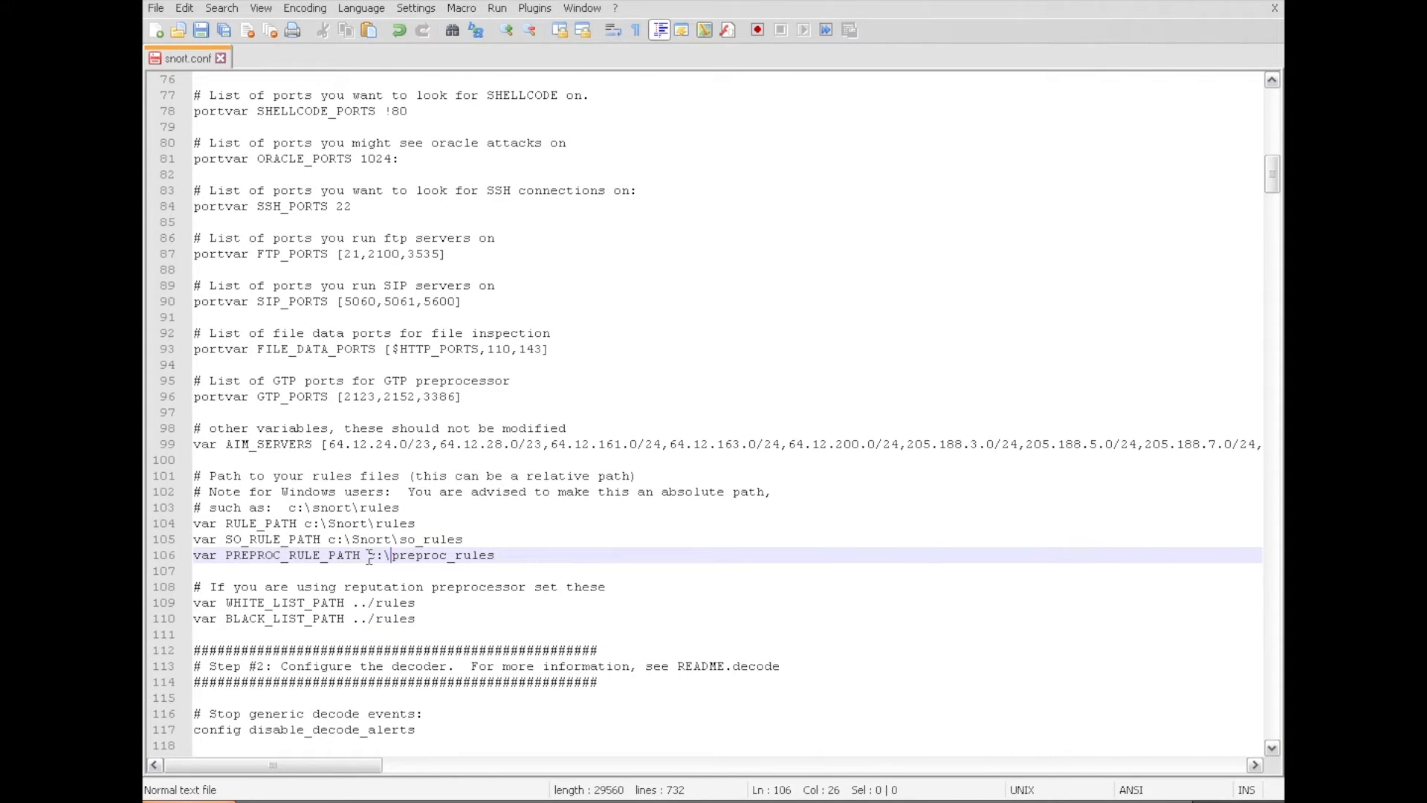
{"action": "type", "text": "snort"}
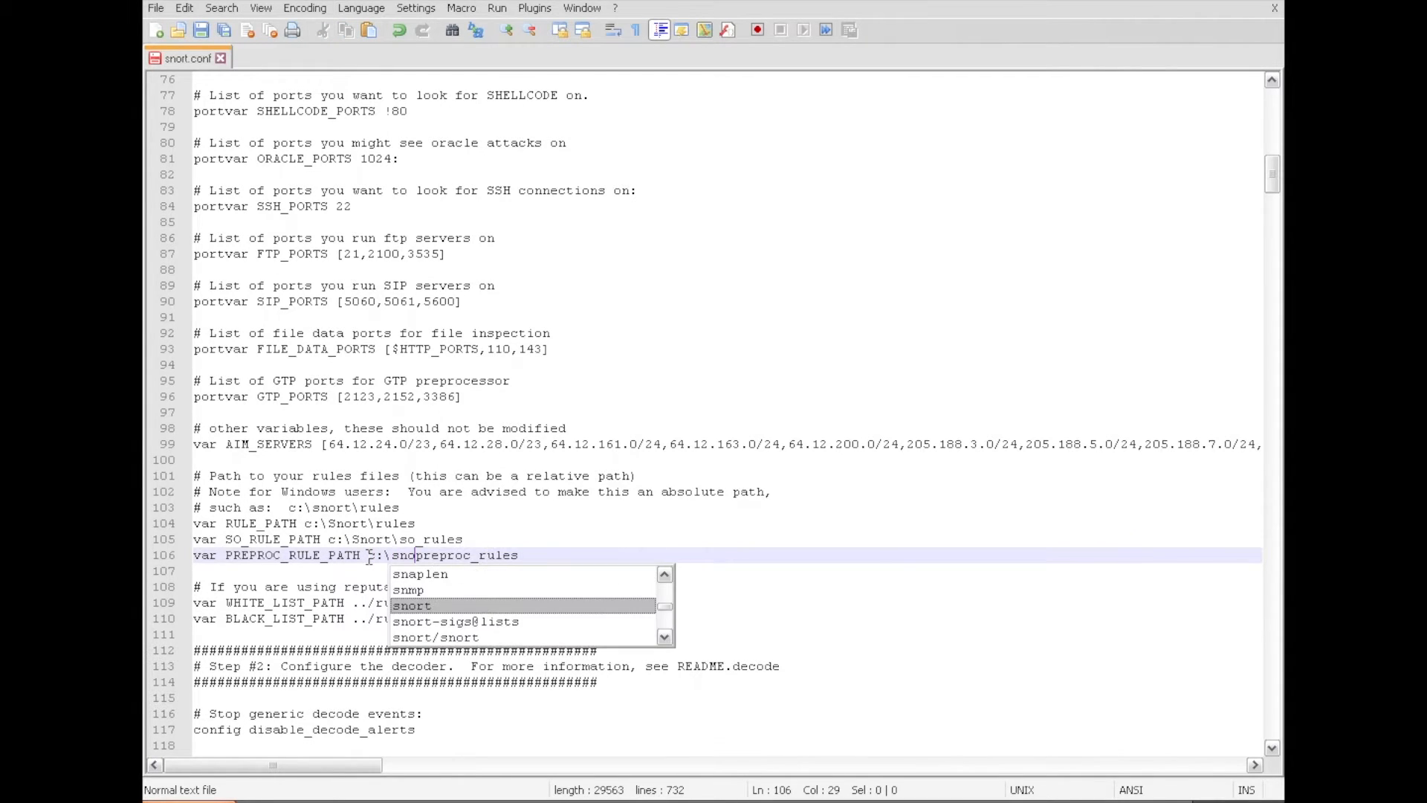
{"action": "type", "text": "\\"}
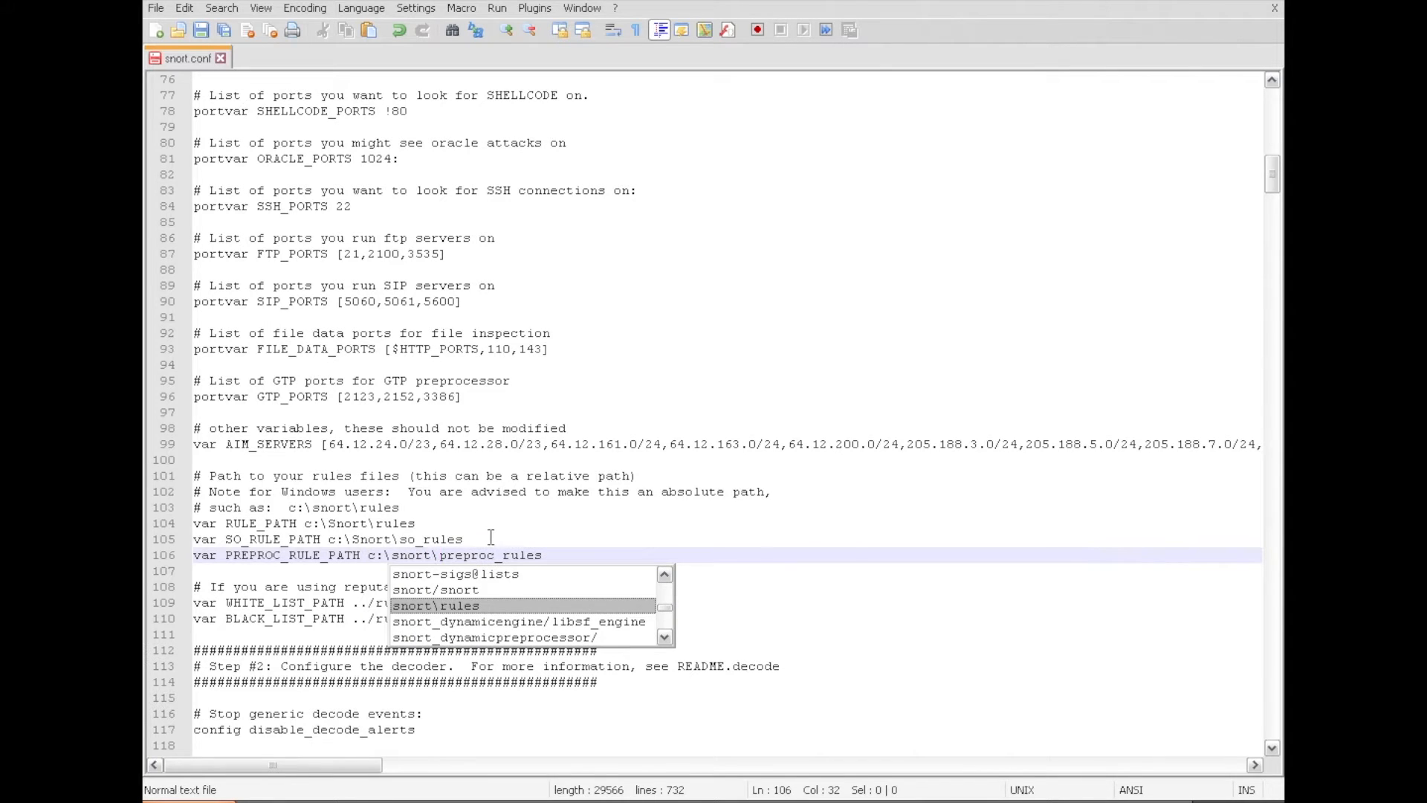
{"action": "left_click", "coordinate": [530, 552]}
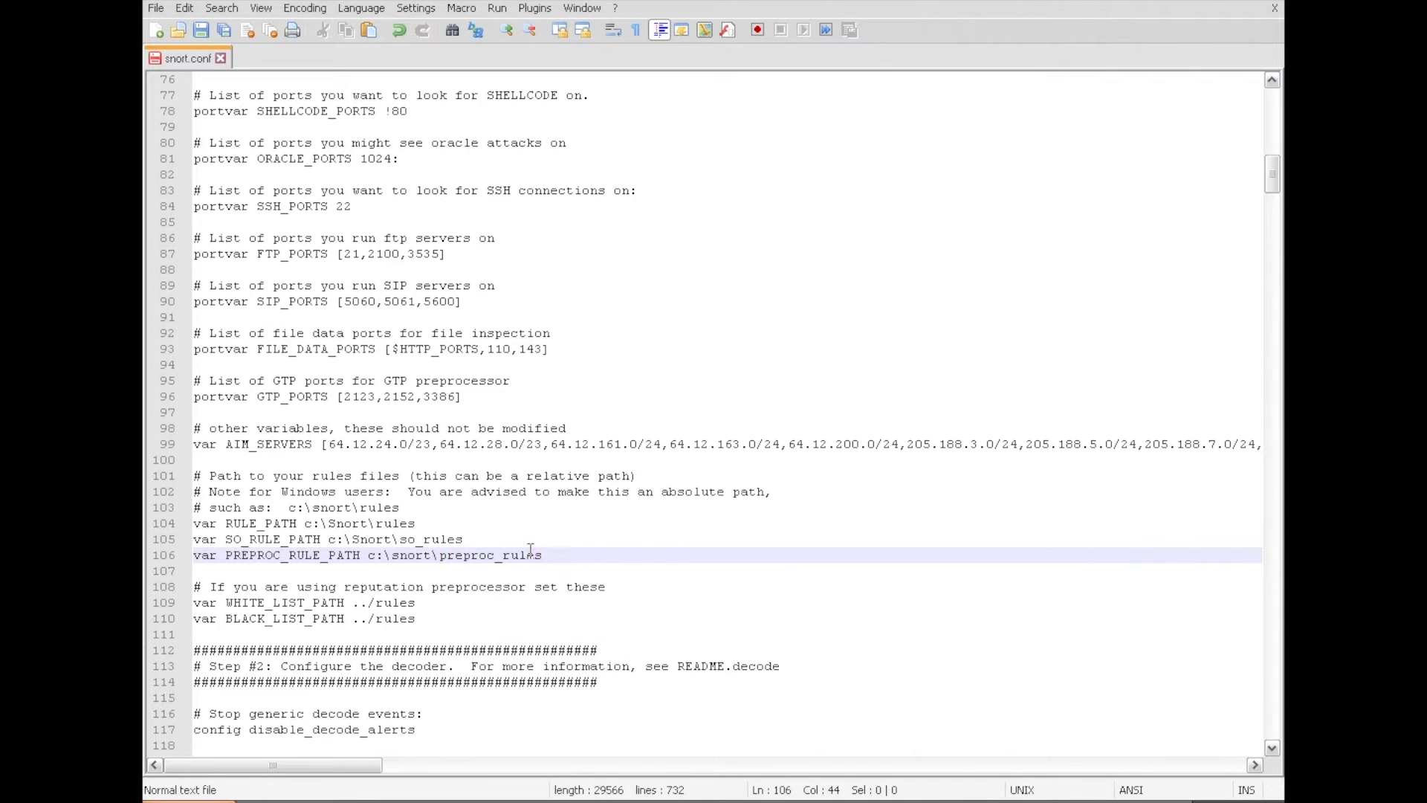
Replace the relative ../ prefix of WHITE_LIST_PATH with c:\ in the reputation preprocessor section.
{"action": "left_click", "coordinate": [376, 602]}
{"action": "key", "text": "BackSpace"}
{"action": "key", "text": "BackSpace"}
{"action": "key", "text": "BackSpace"}
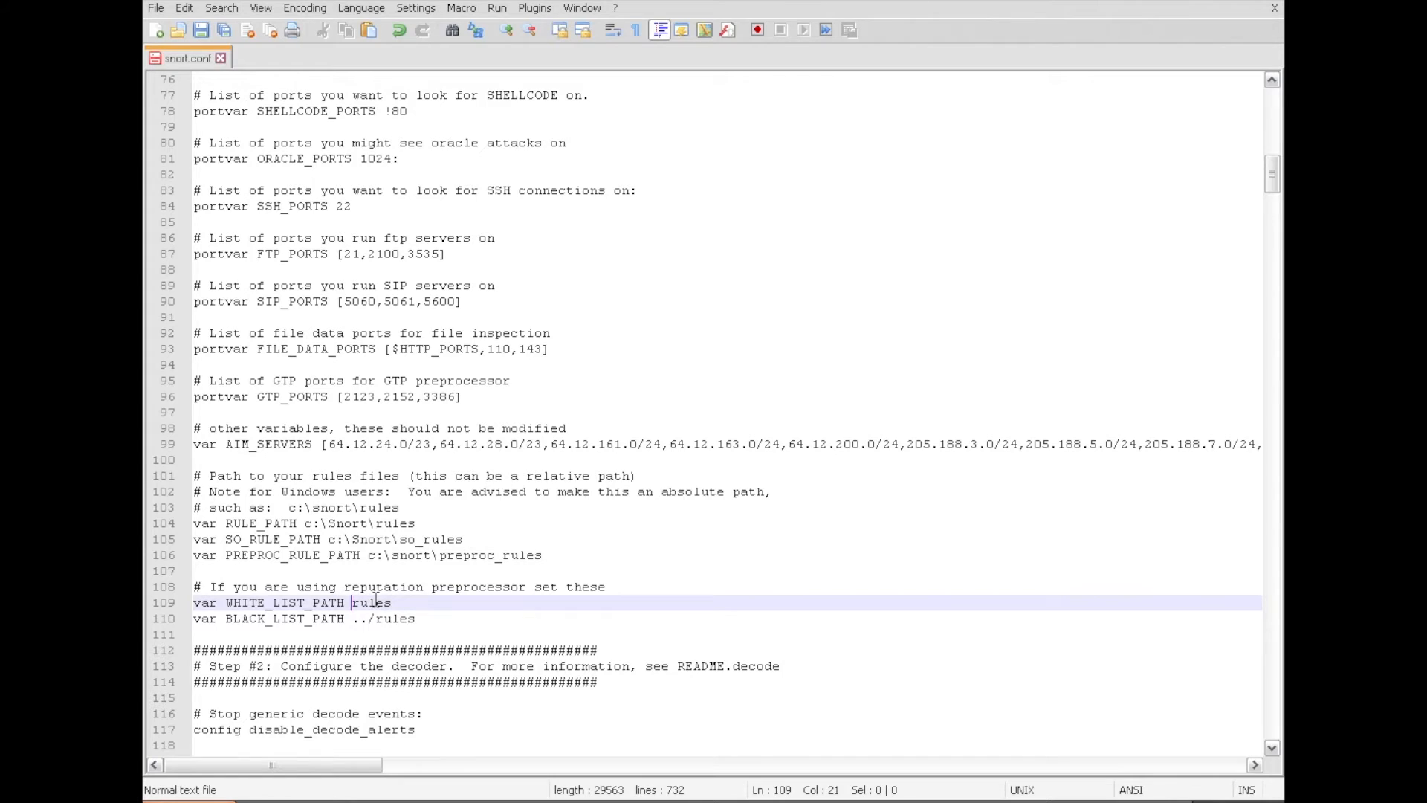
{"action": "type", "text": "c"}
{"action": "key", "text": "Escape"}
{"action": "type", "text": ":\\"}
Set BLACK_LIST_PATH to the absolute path c:\Snort\rules in the reputation preprocessor section.
{"action": "left_click", "coordinate": [373, 617]}
{"action": "key", "text": "BackSpace"}
{"action": "key", "text": "BackSpace"}
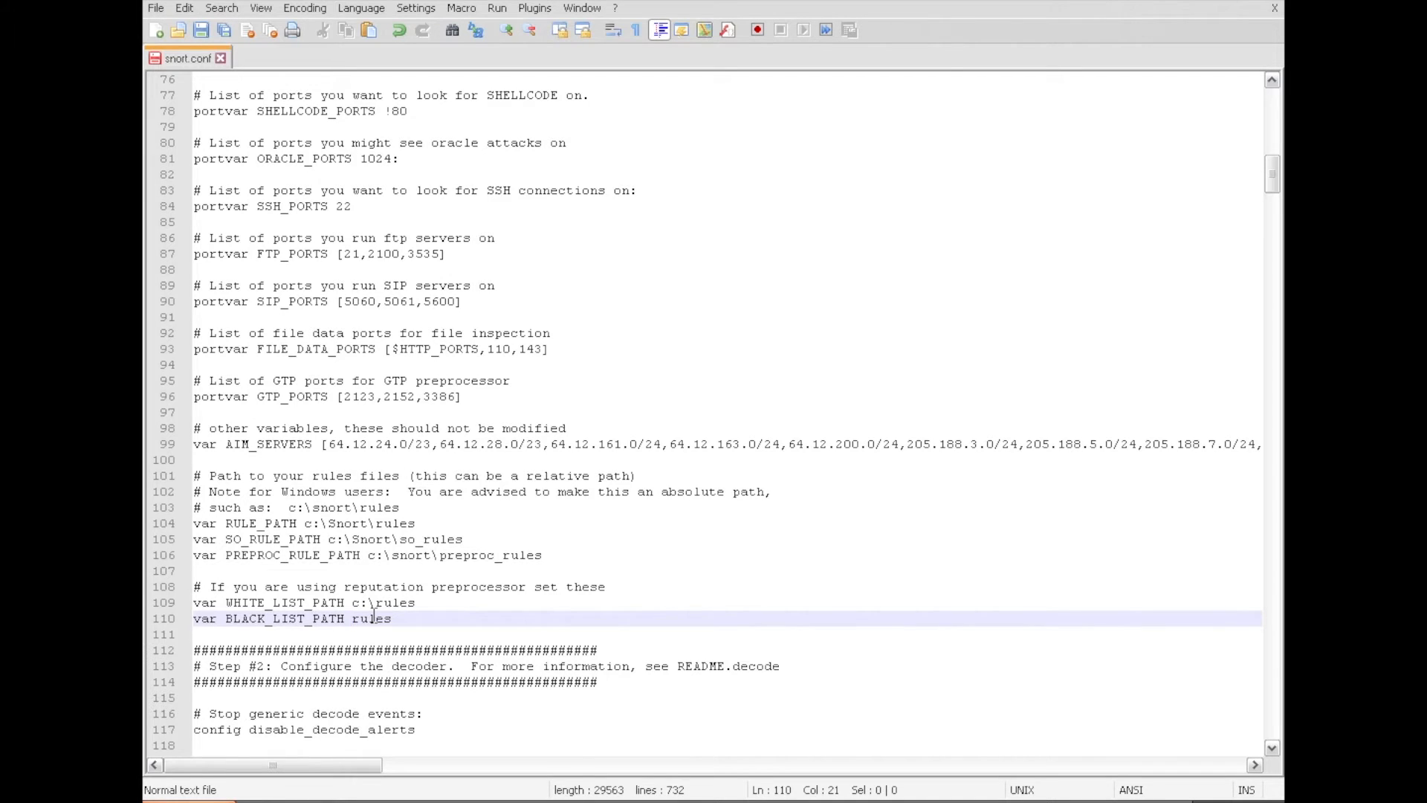
{"action": "type", "text": "c:\\Snort"}
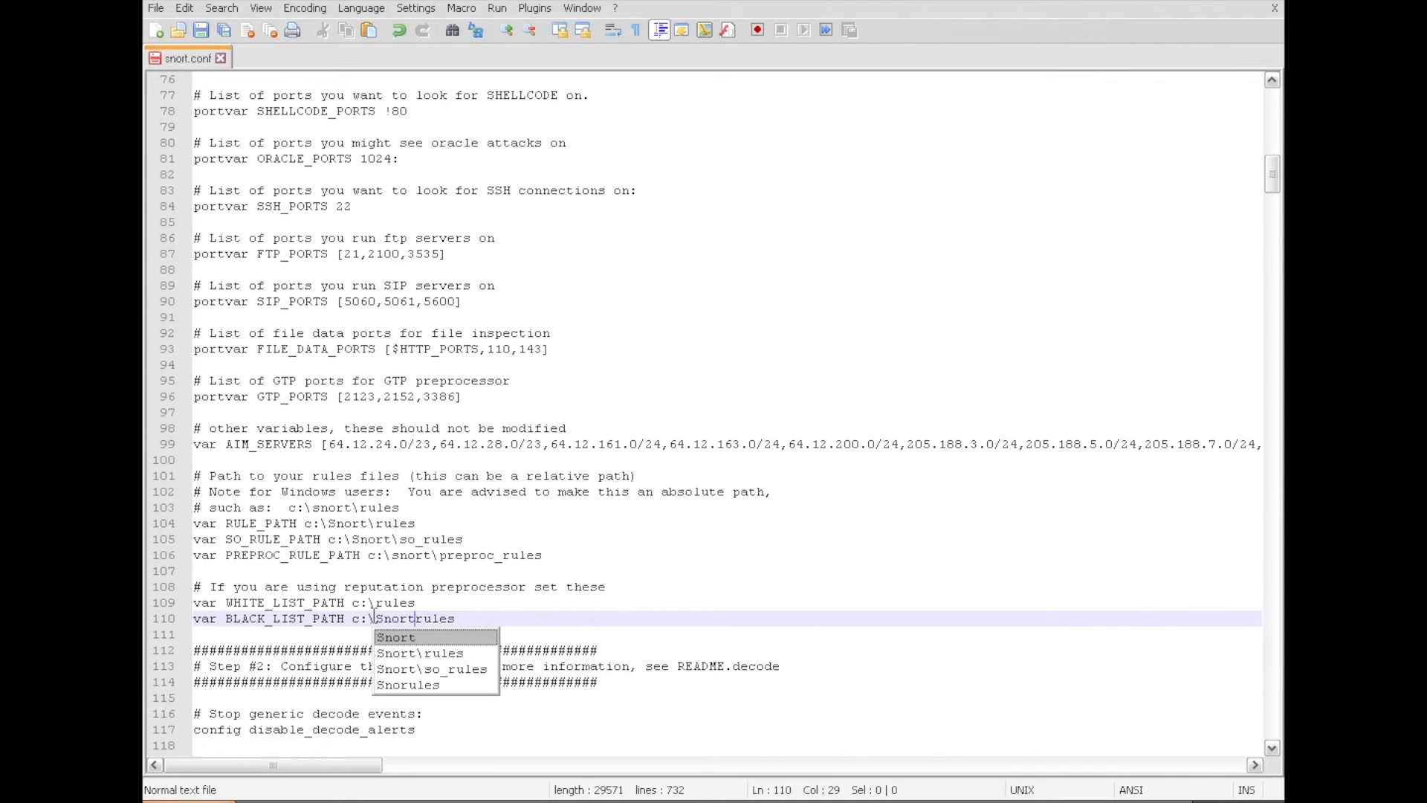
{"action": "type", "text": "\\"}
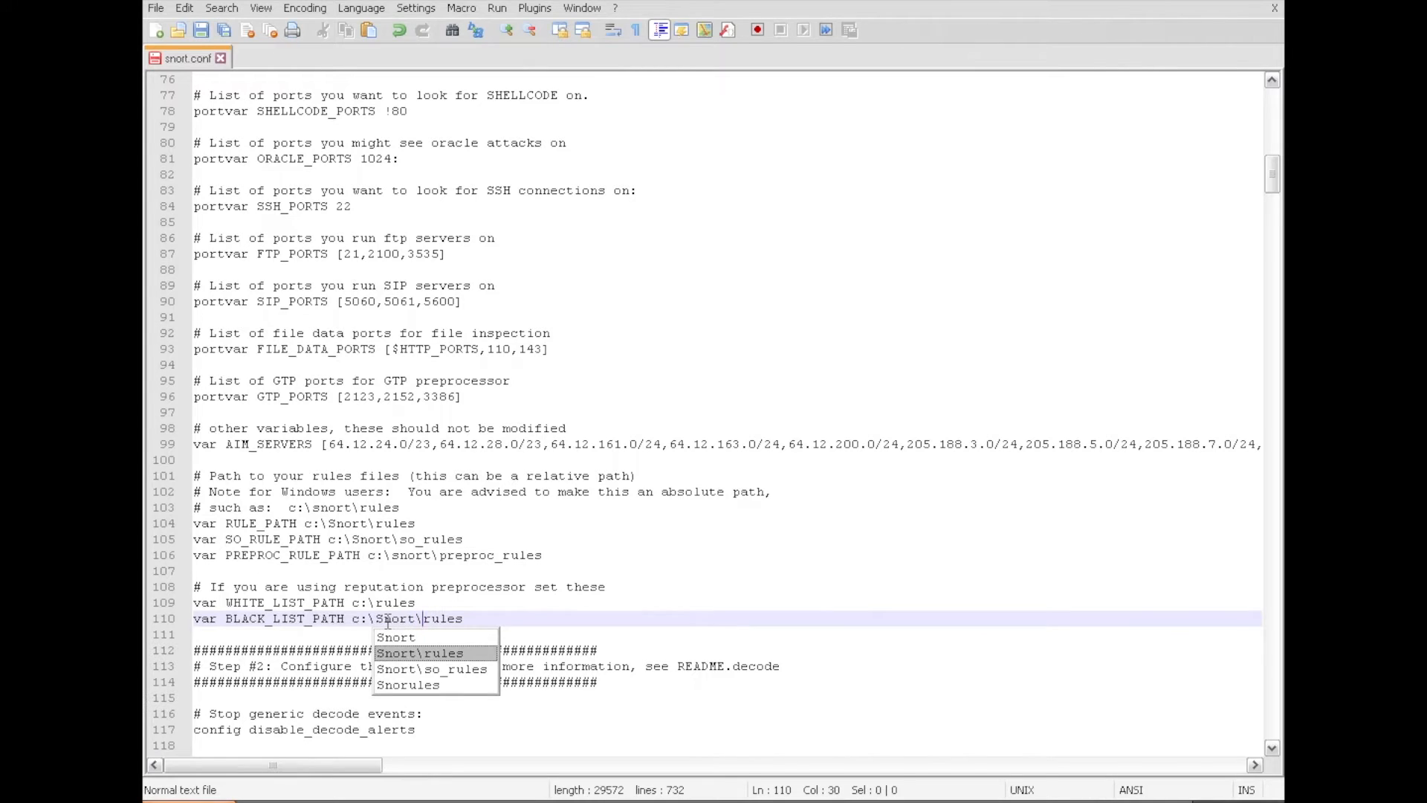
Insert the Snort\ folder into WHITE_LIST_PATH so that it reads c:\Snort\rules.
{"action": "left_click", "coordinate": [374, 602]}
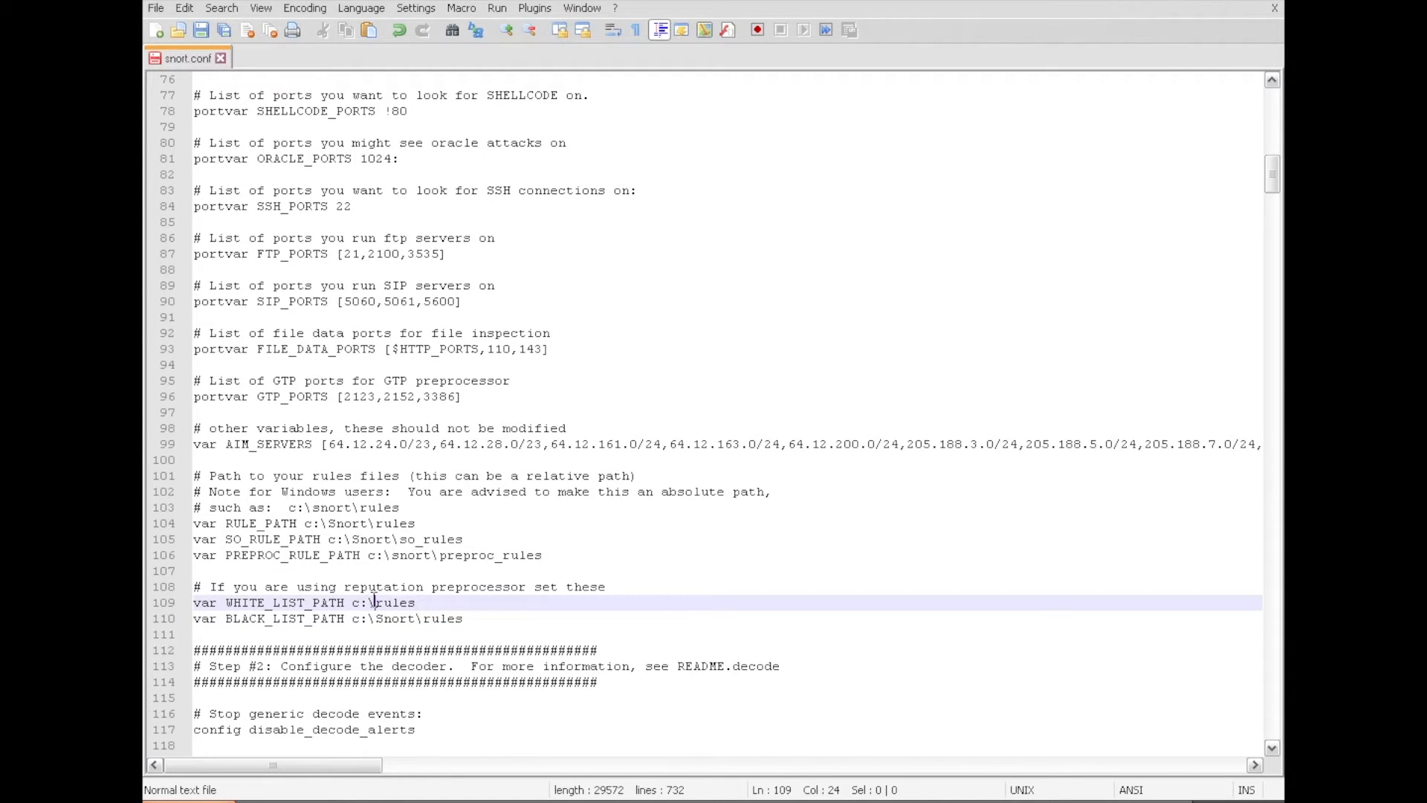
{"action": "type", "text": "Snort\\"}
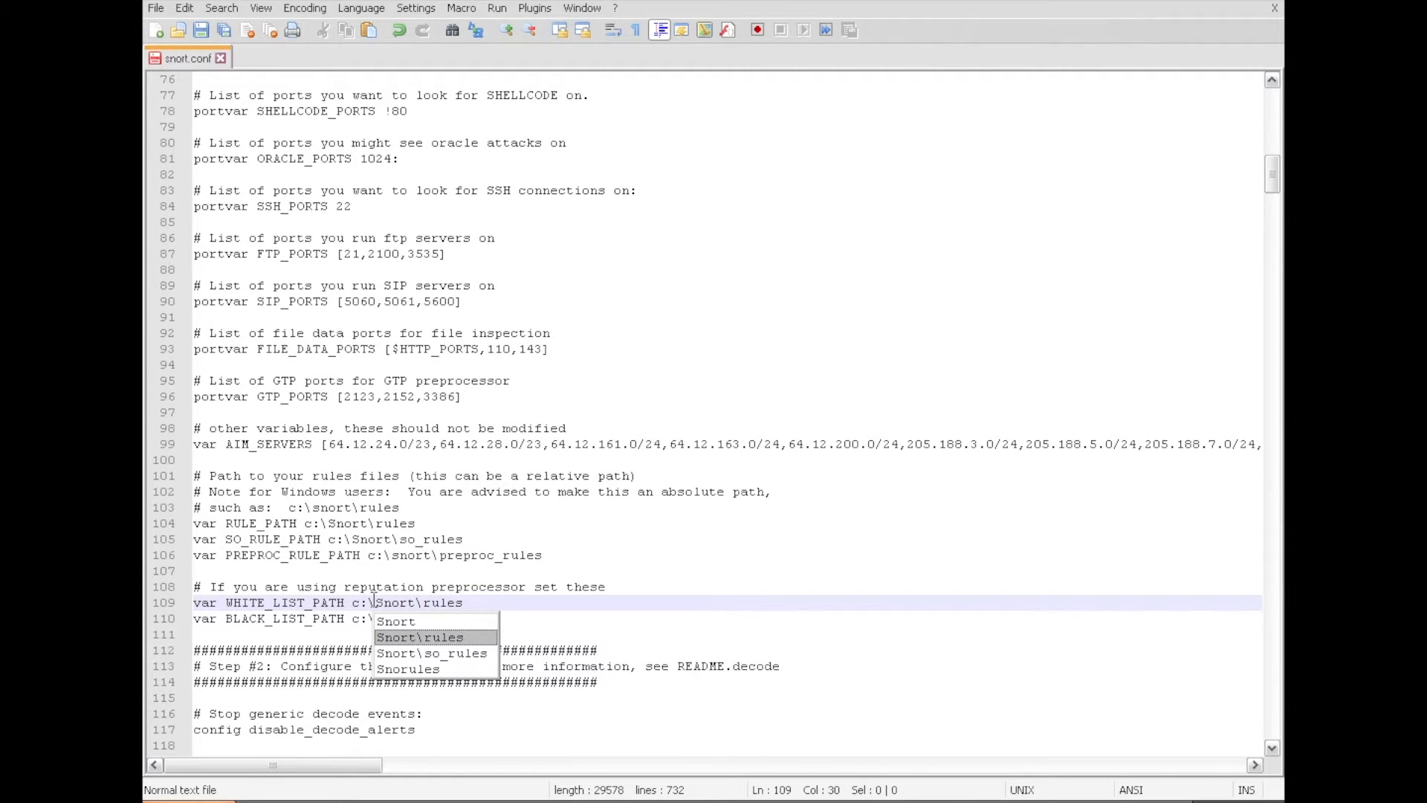
{"action": "left_click", "coordinate": [480, 604]}
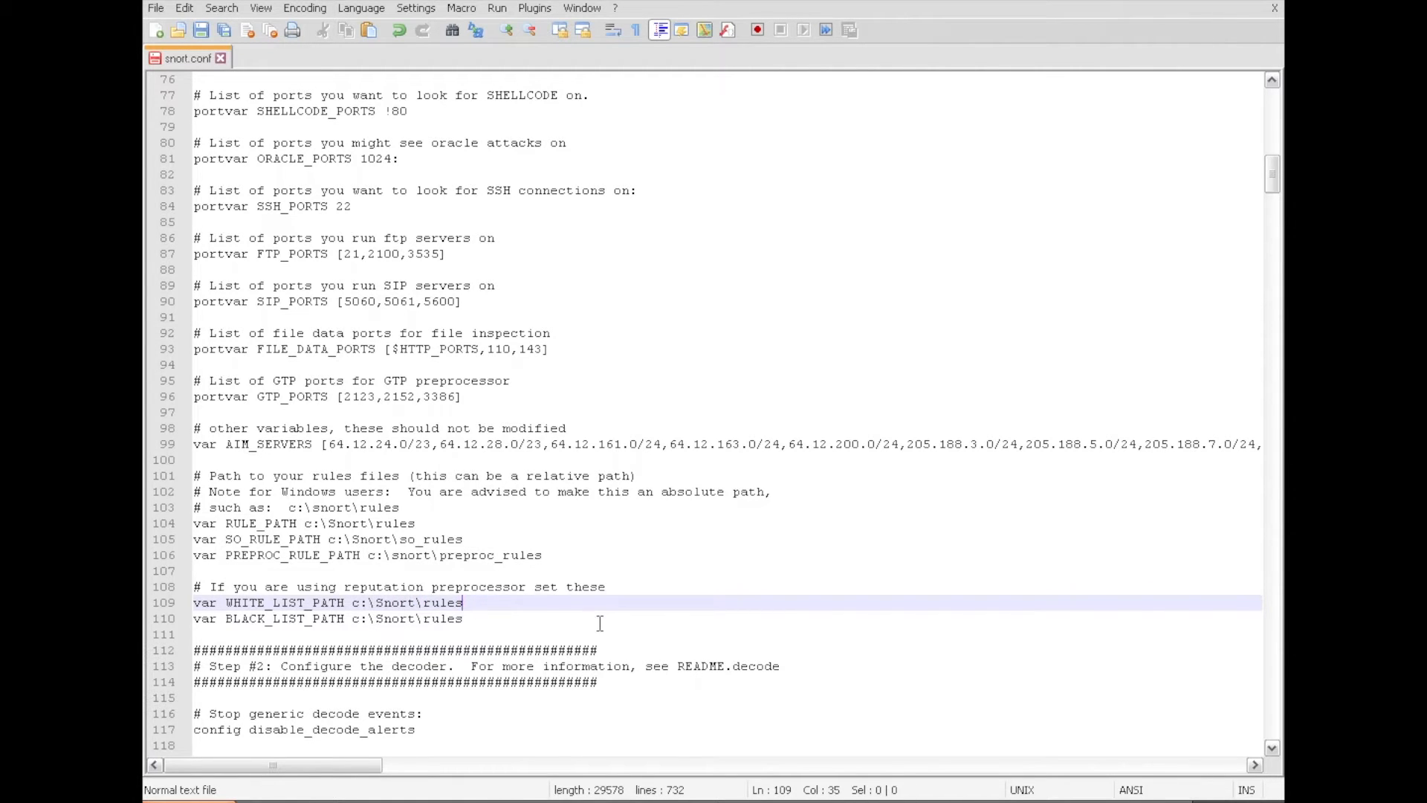
Review the Step #2 decoder settings of snort.conf, from the decode alert options down to the default log directory.
{"action": "scroll", "coordinate": [600, 622], "scroll_direction": "down", "scroll_amount": 1}
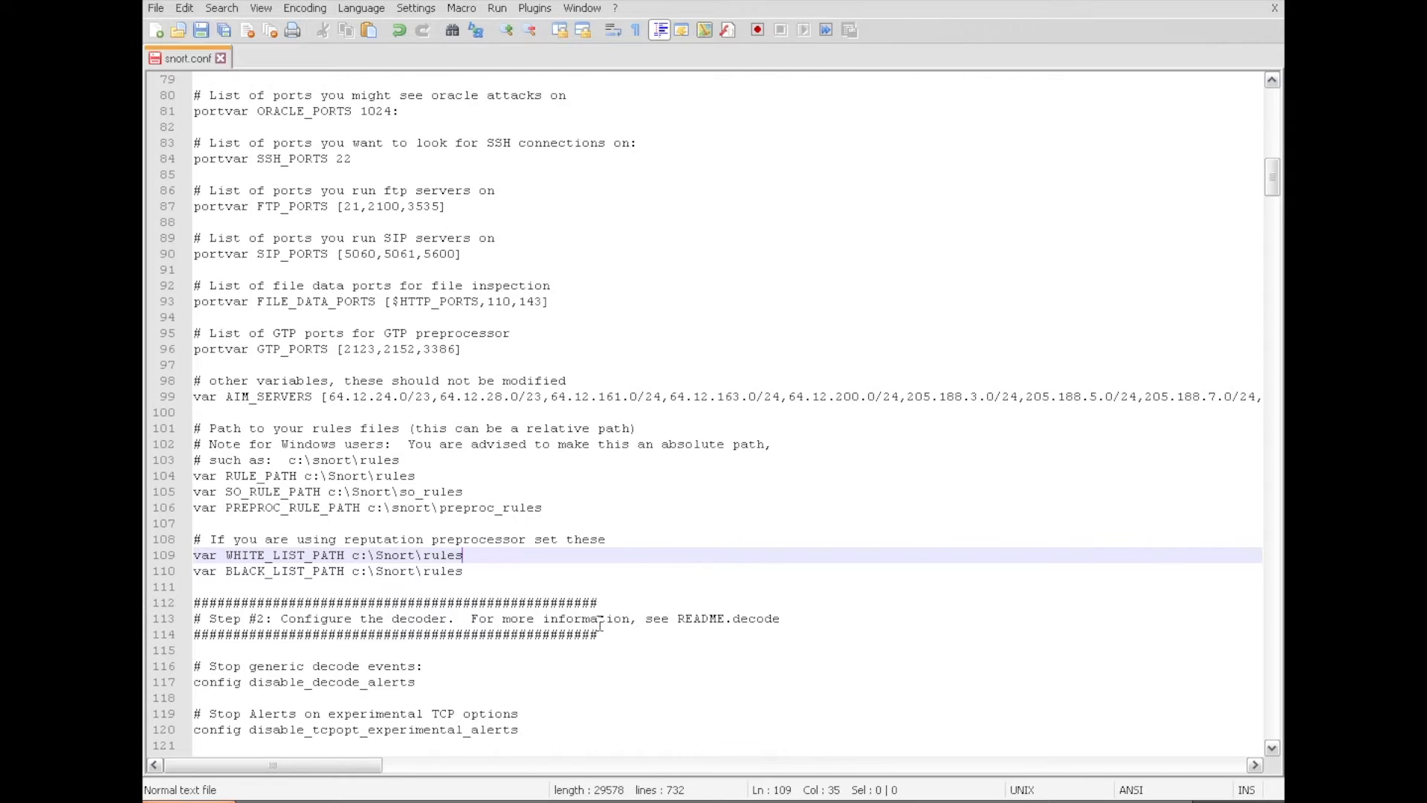
{"action": "scroll", "coordinate": [599, 623], "scroll_direction": "down", "scroll_amount": 2}
{"action": "scroll", "coordinate": [599, 623], "scroll_direction": "down", "scroll_amount": 1}
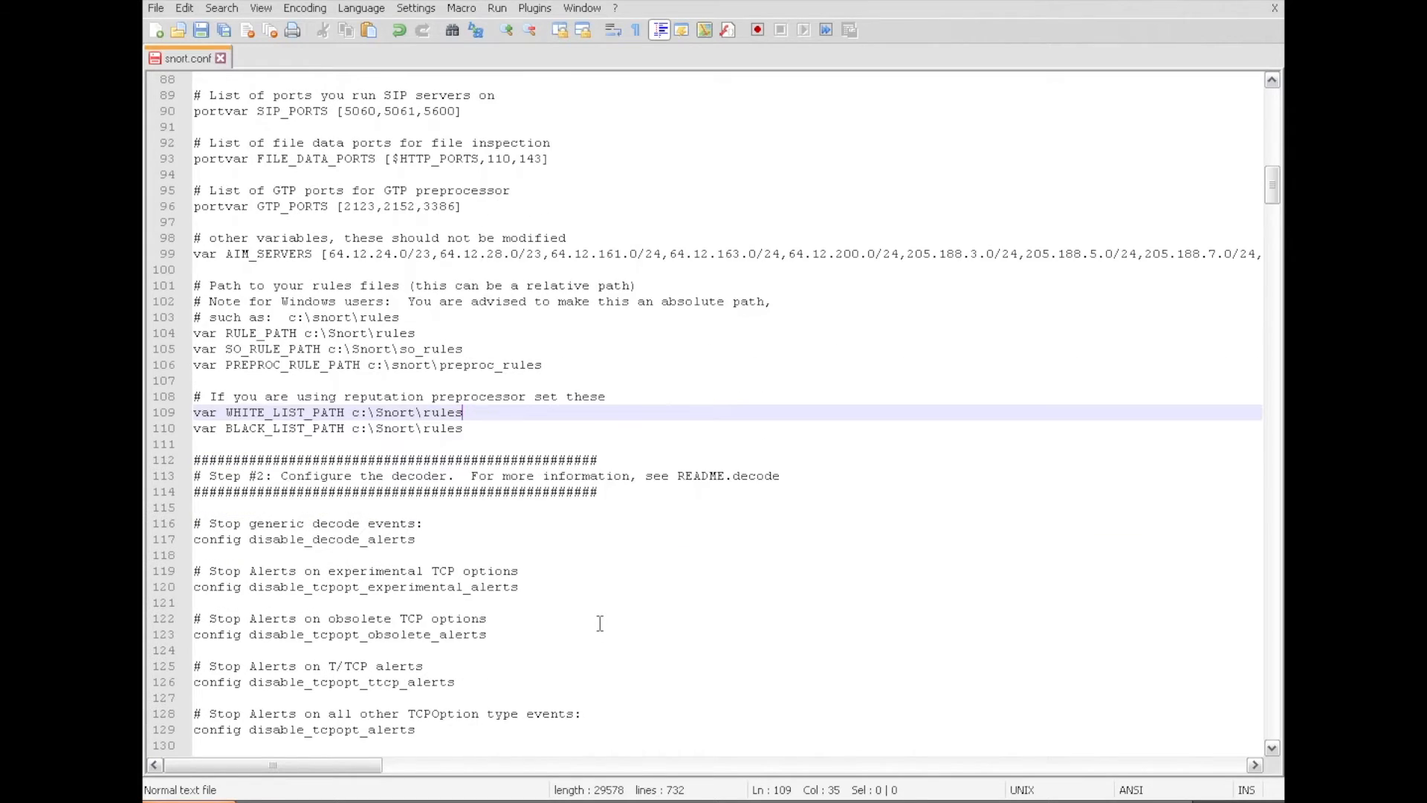
{"action": "scroll", "coordinate": [600, 623], "scroll_direction": "down", "scroll_amount": 2}
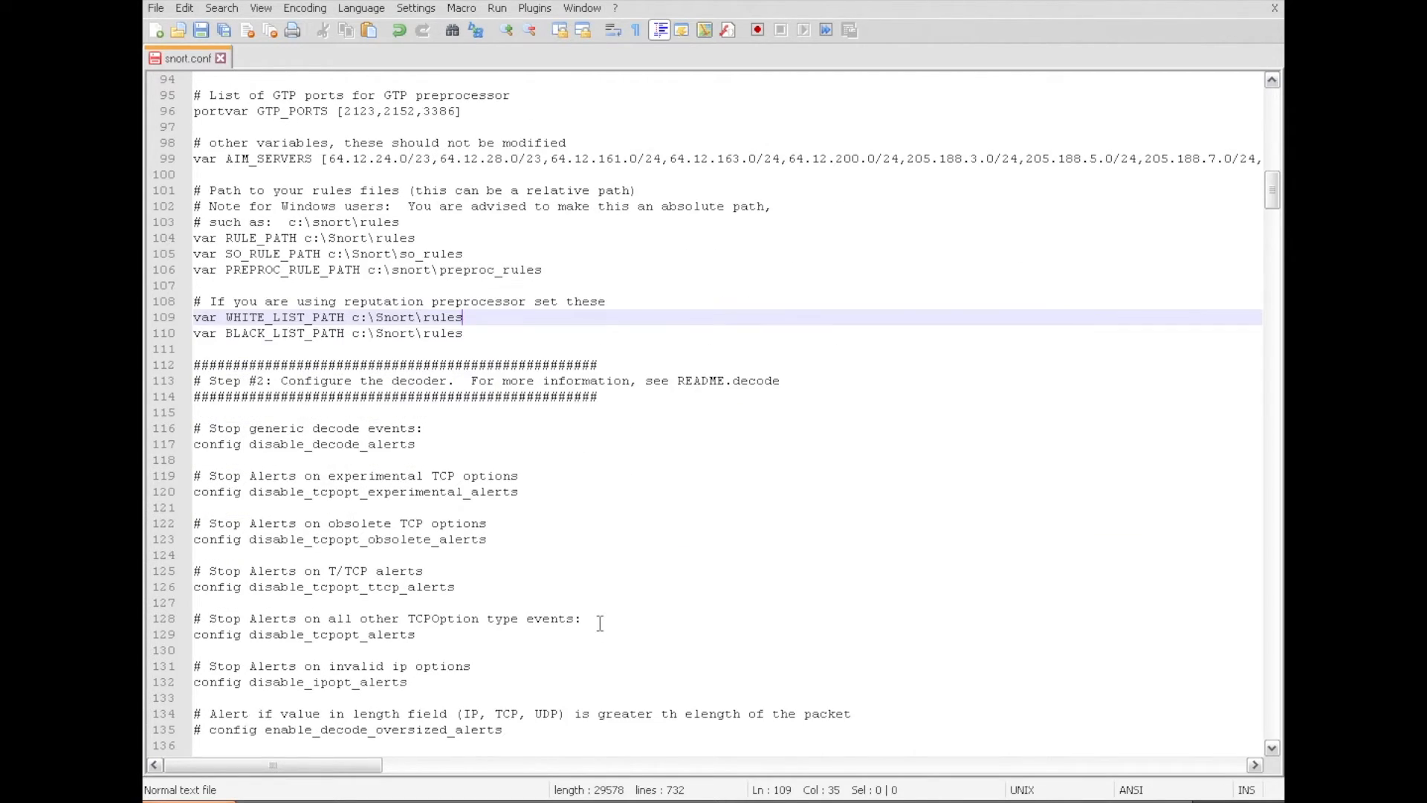
{"action": "scroll", "coordinate": [599, 623], "scroll_direction": "down", "scroll_amount": 4}
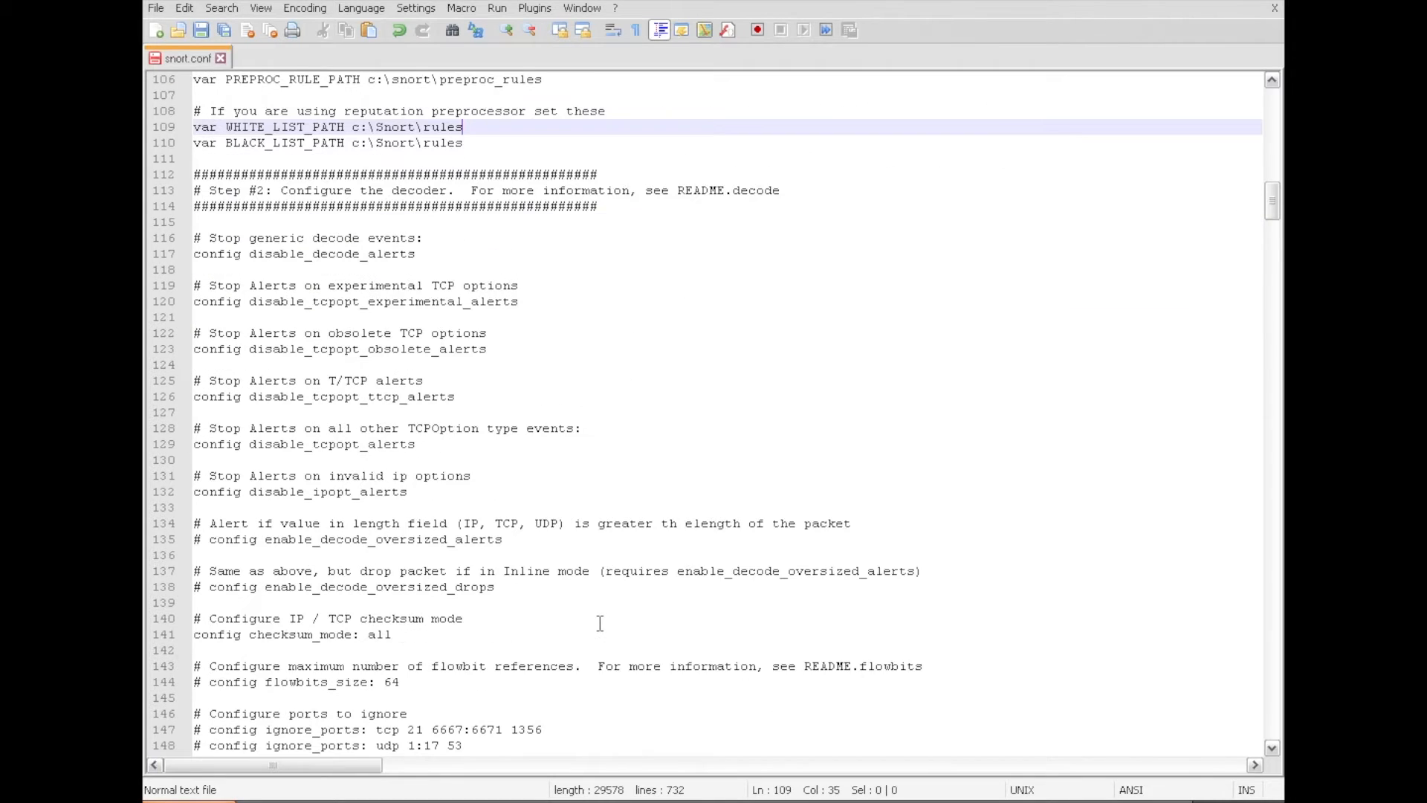
{"action": "scroll", "coordinate": [600, 623], "scroll_direction": "down", "scroll_amount": 6}
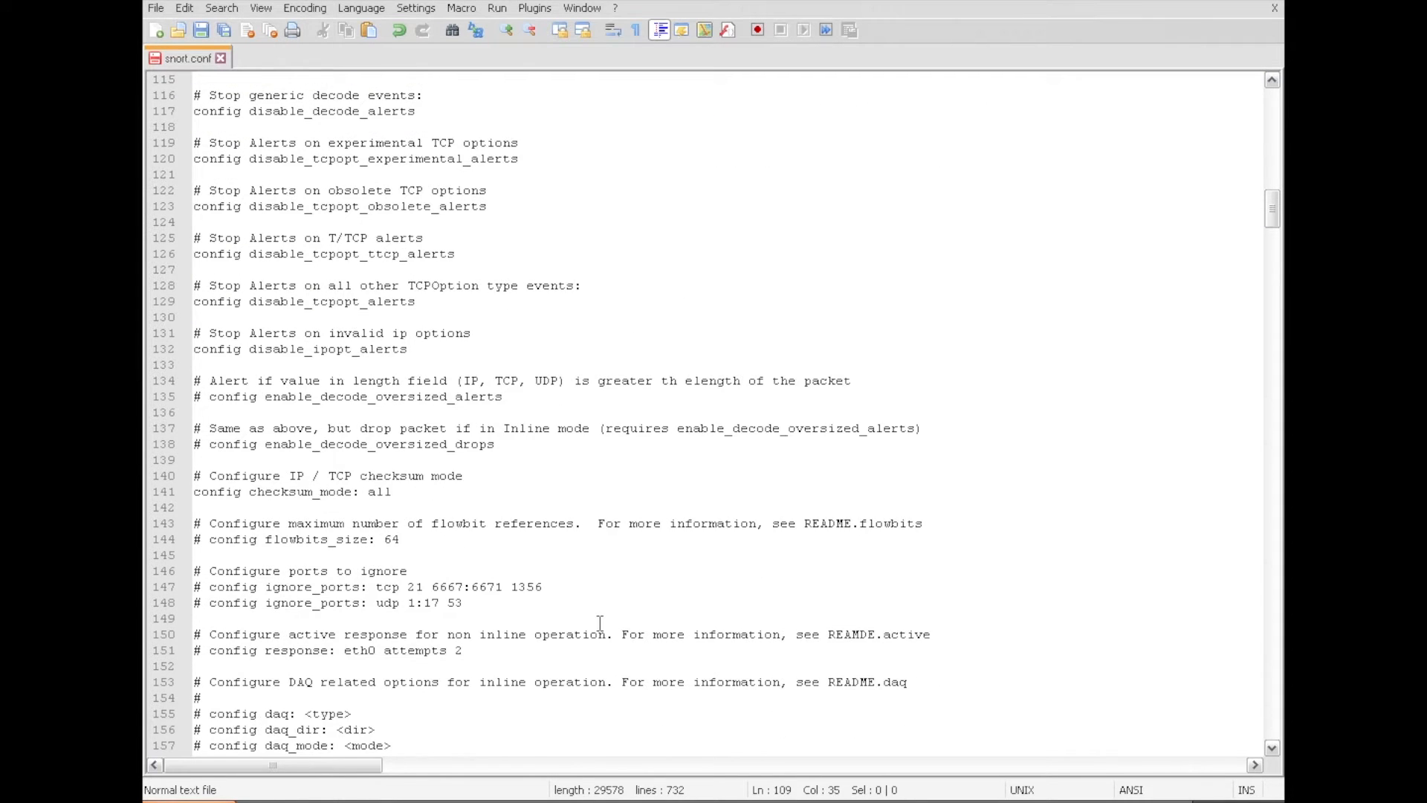
{"action": "scroll", "coordinate": [599, 623], "scroll_direction": "down", "scroll_amount": 6}
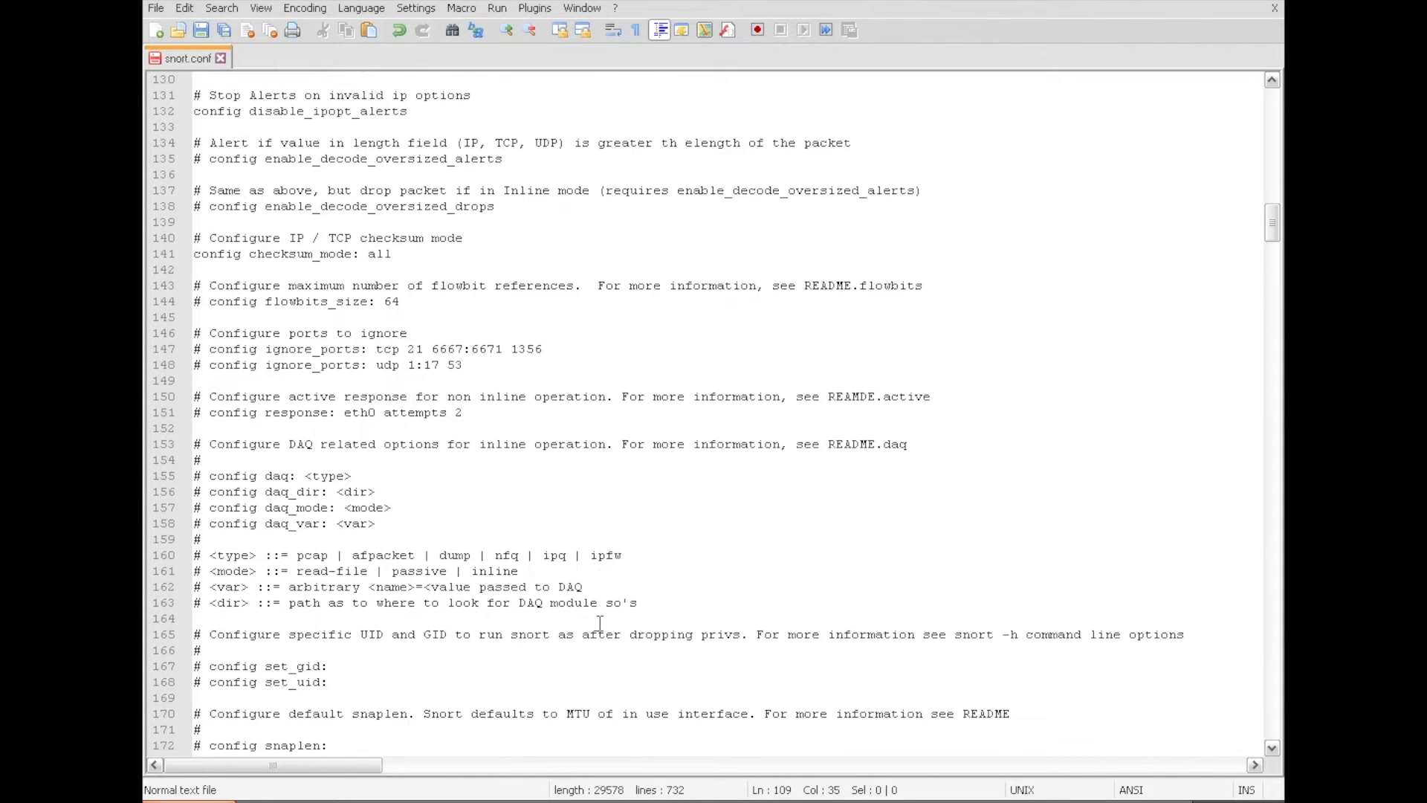
{"action": "scroll", "coordinate": [600, 623], "scroll_direction": "down", "scroll_amount": 4}
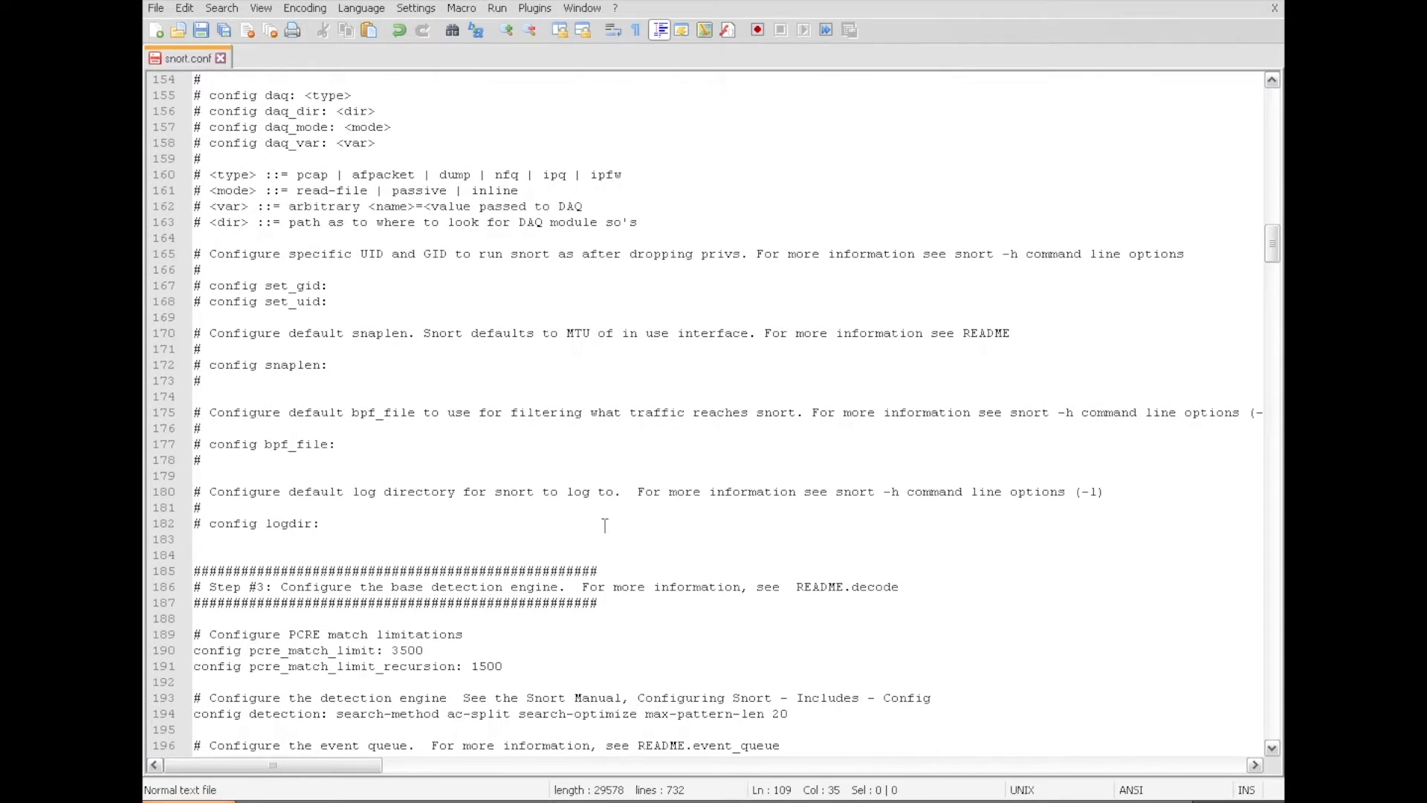
{"action": "scroll", "coordinate": [605, 524], "scroll_direction": "up", "scroll_amount": 13}
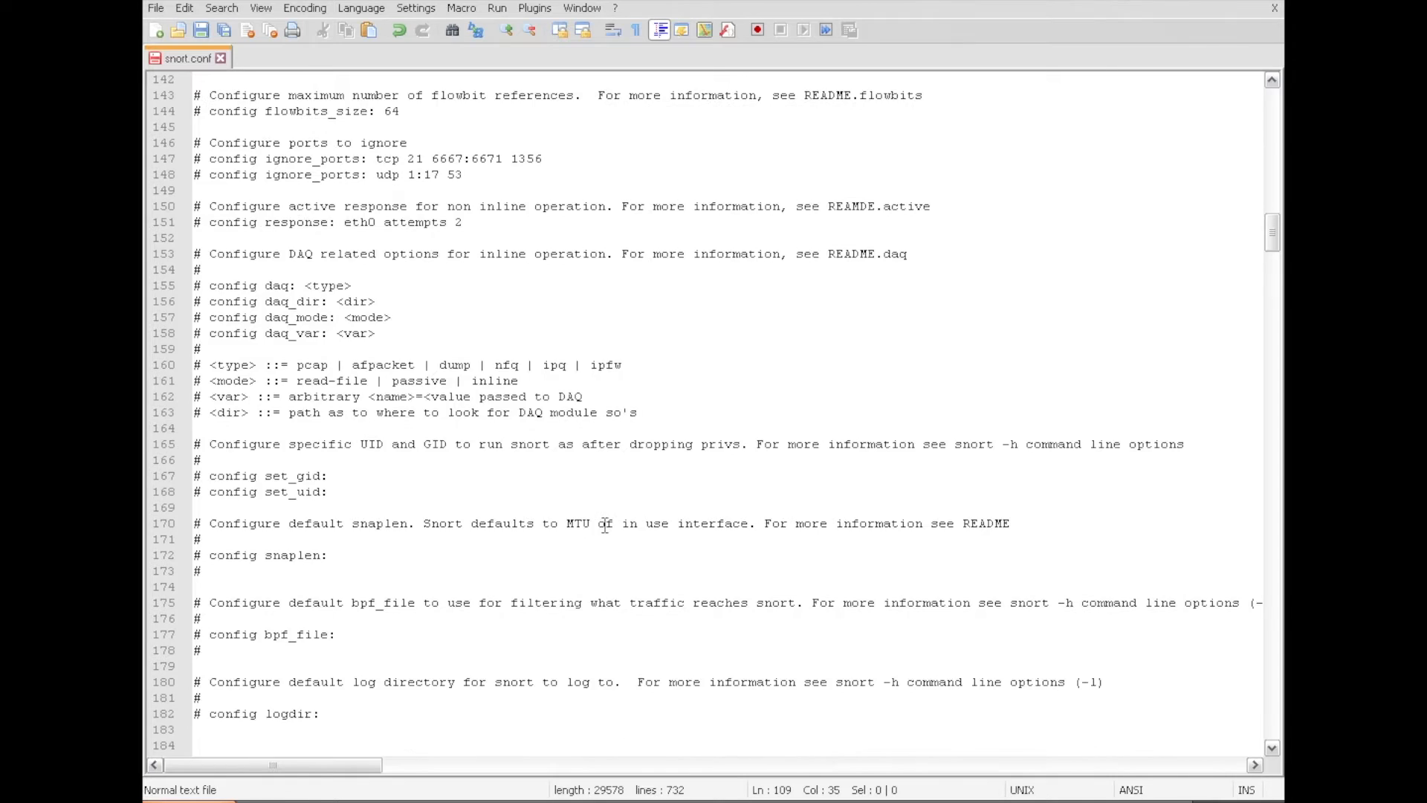
{"action": "scroll", "coordinate": [605, 525], "scroll_direction": "up", "scroll_amount": 1}
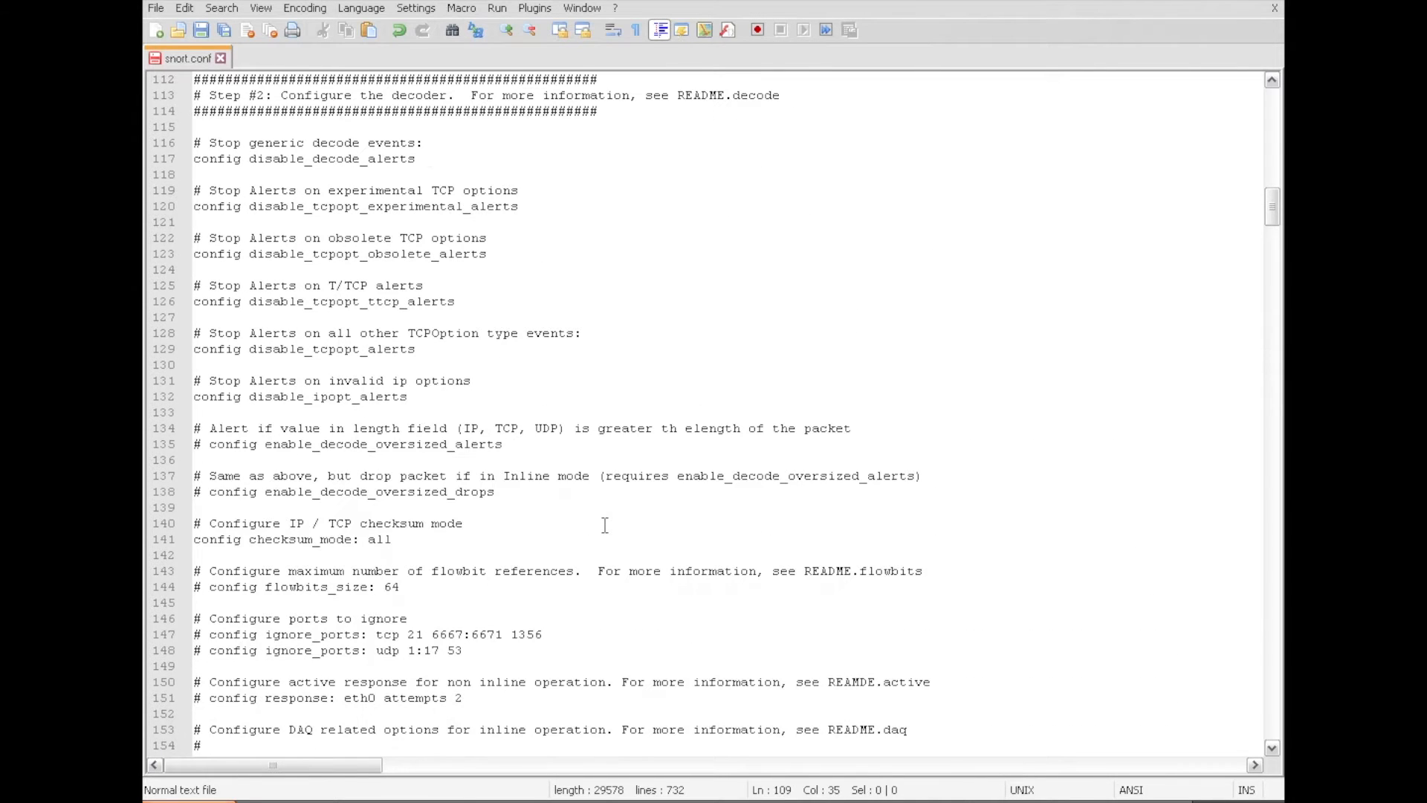
{"action": "scroll", "coordinate": [605, 525], "scroll_direction": "down", "scroll_amount": 6}
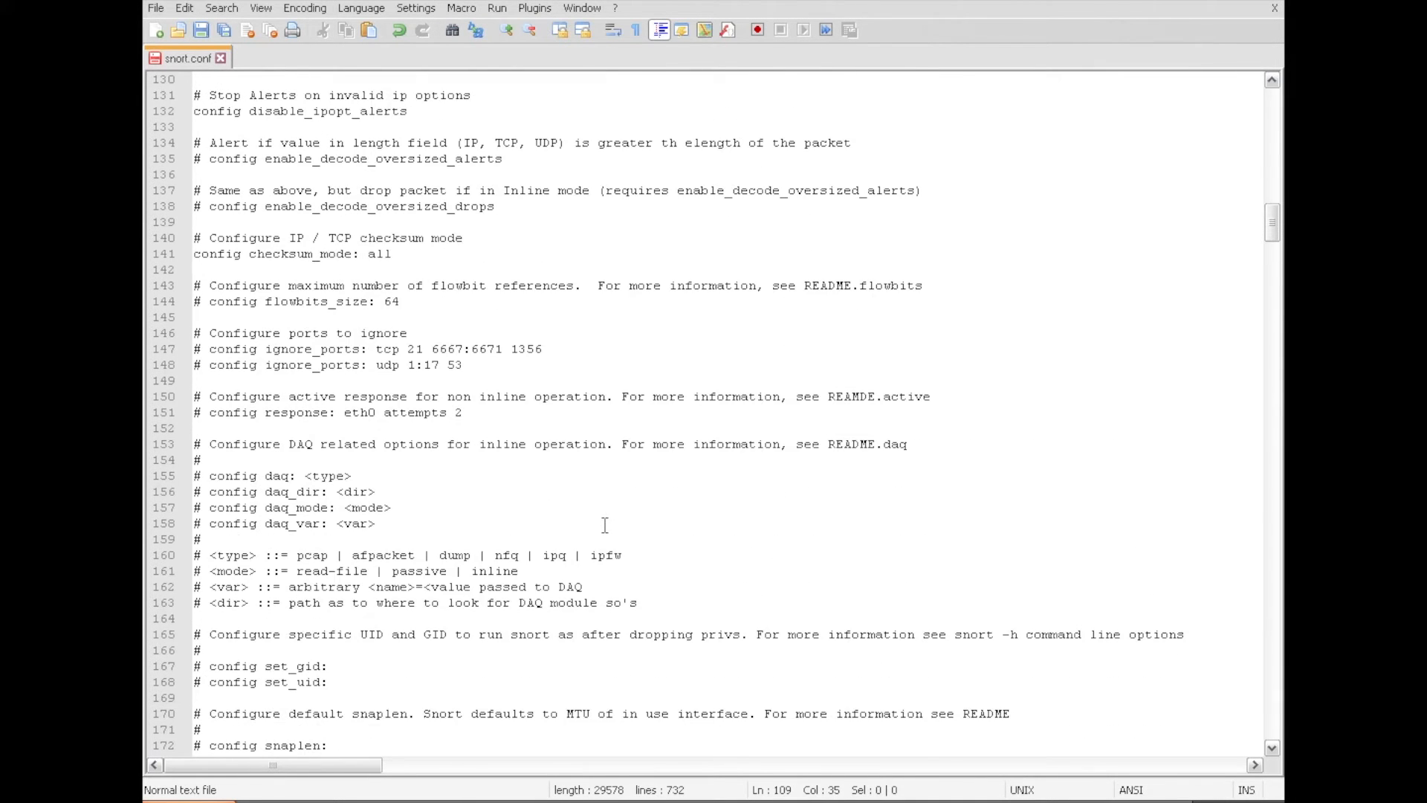
{"action": "scroll", "coordinate": [605, 524], "scroll_direction": "down", "scroll_amount": 8}
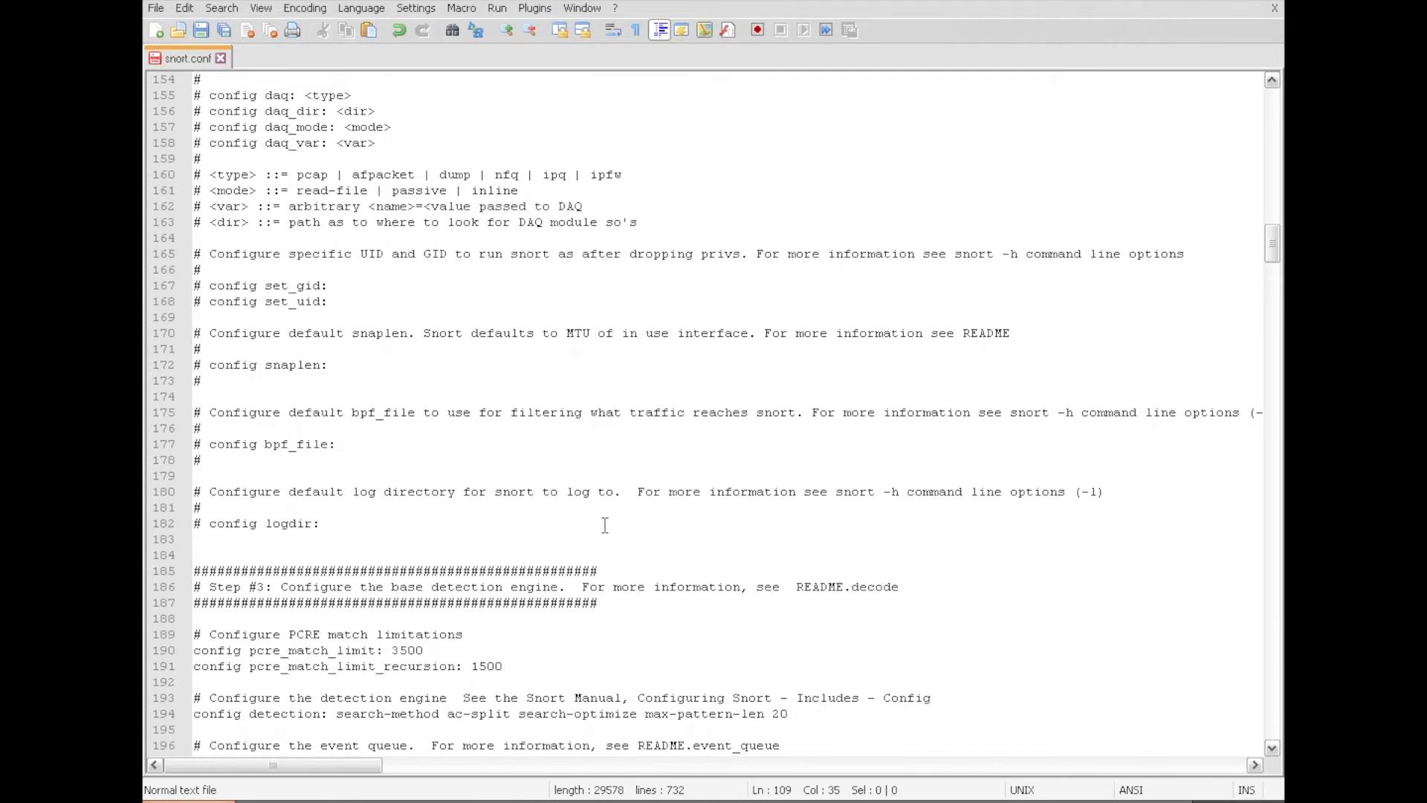
Remove the trailing slash from the dynamicpreprocessor directory path in the Step #4 dynamic libraries section.
{"action": "scroll", "coordinate": [605, 525], "scroll_direction": "down", "scroll_amount": 2}
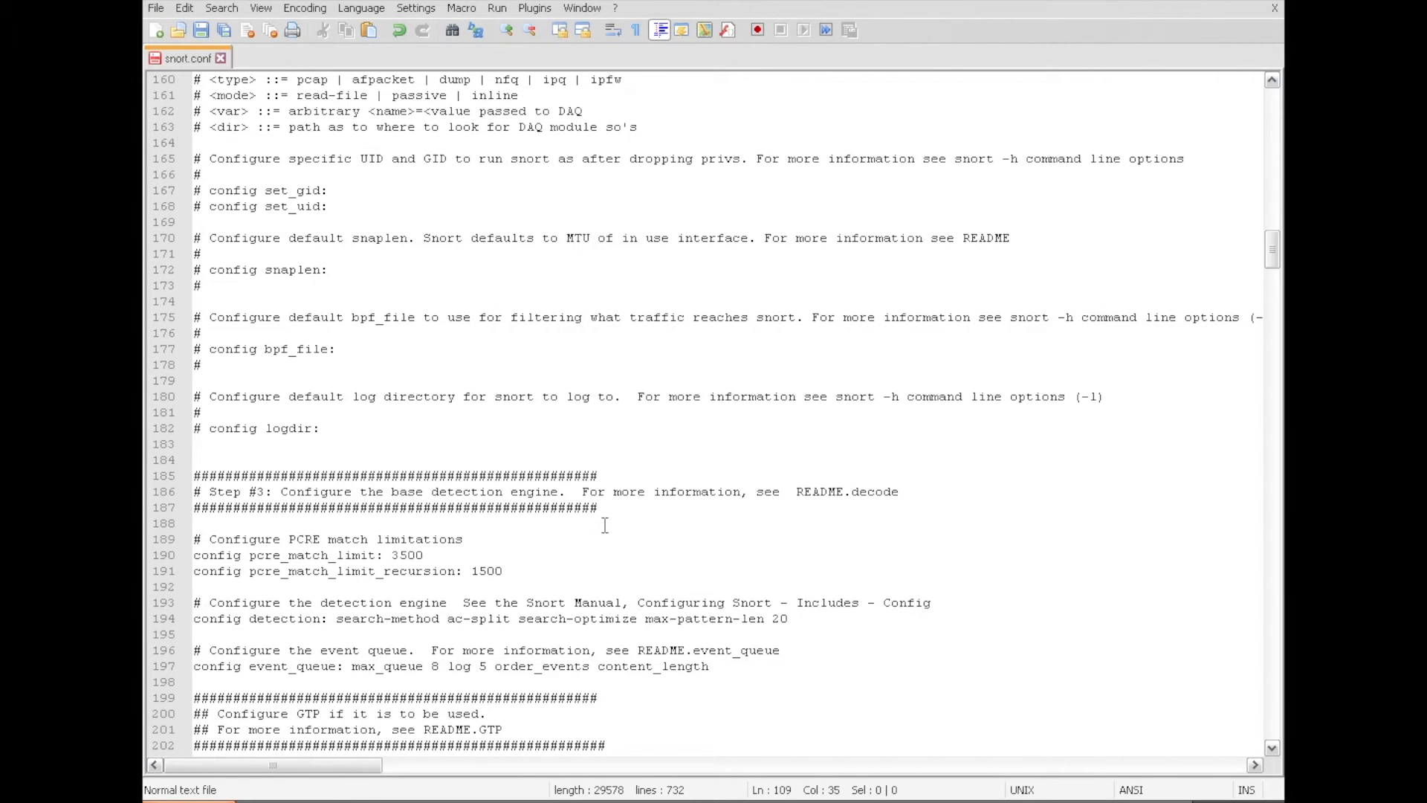
{"action": "scroll", "coordinate": [605, 524], "scroll_direction": "down", "scroll_amount": 5}
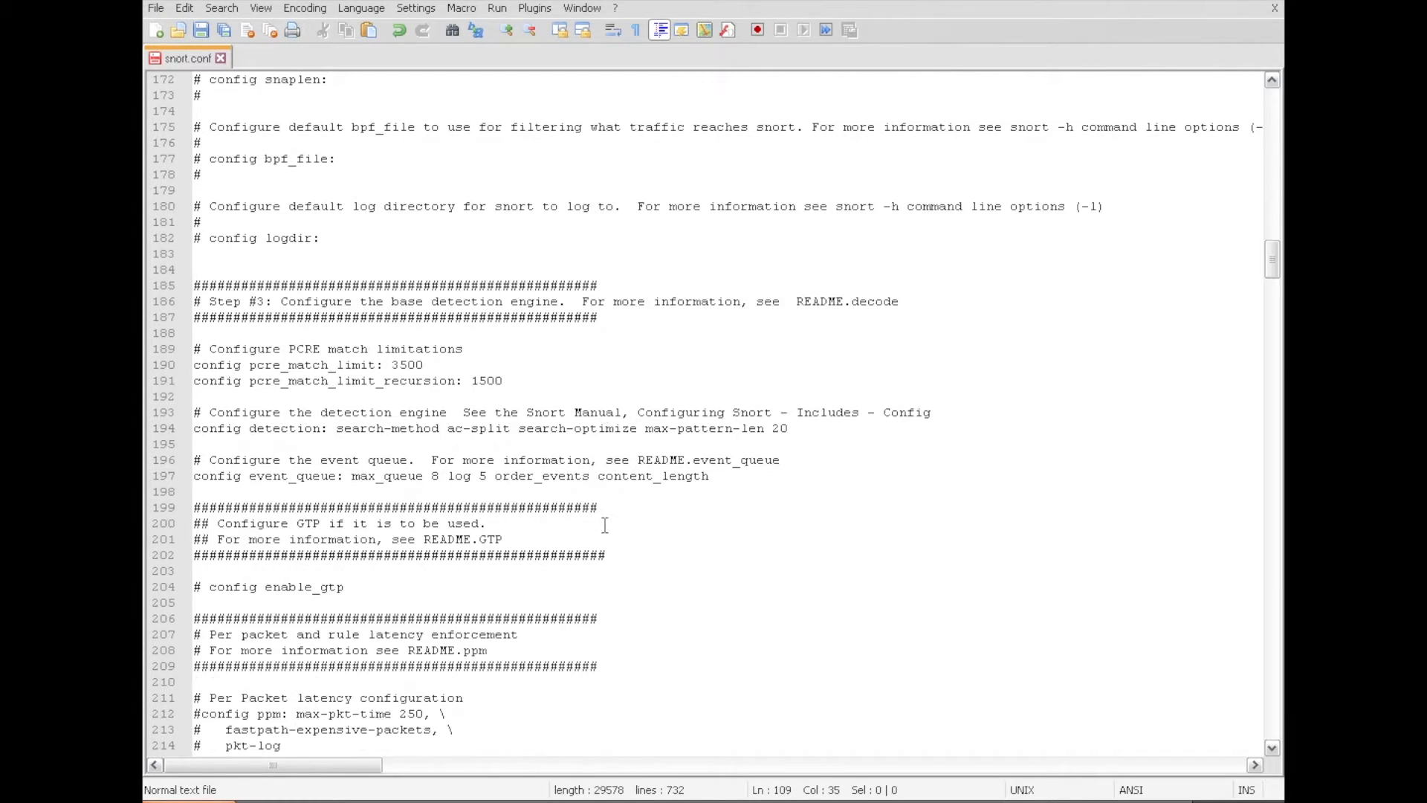
{"action": "scroll", "coordinate": [605, 524], "scroll_direction": "down", "scroll_amount": 3}
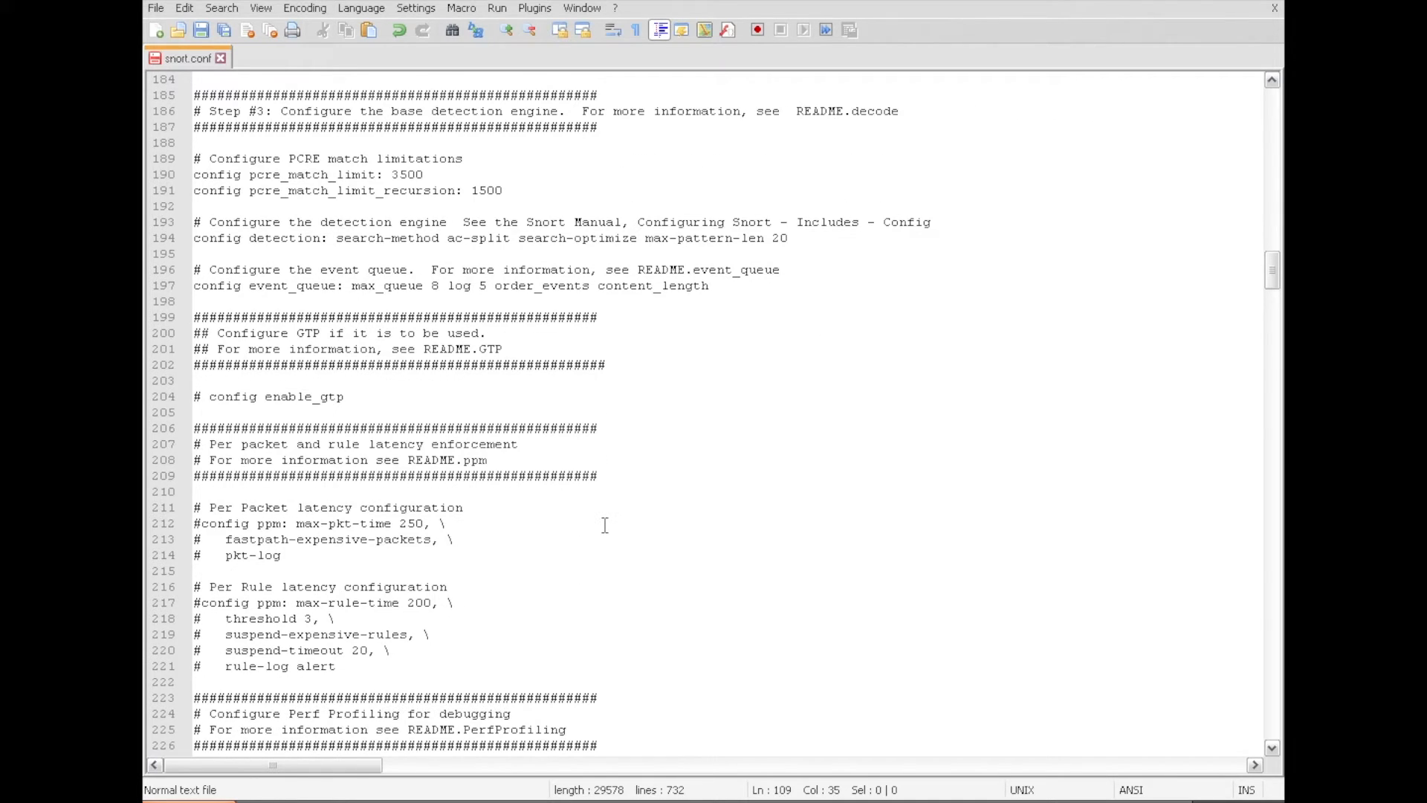
{"action": "scroll", "coordinate": [605, 524], "scroll_direction": "down", "scroll_amount": 5}
{"action": "scroll", "coordinate": [605, 524], "scroll_direction": "down", "scroll_amount": 4}
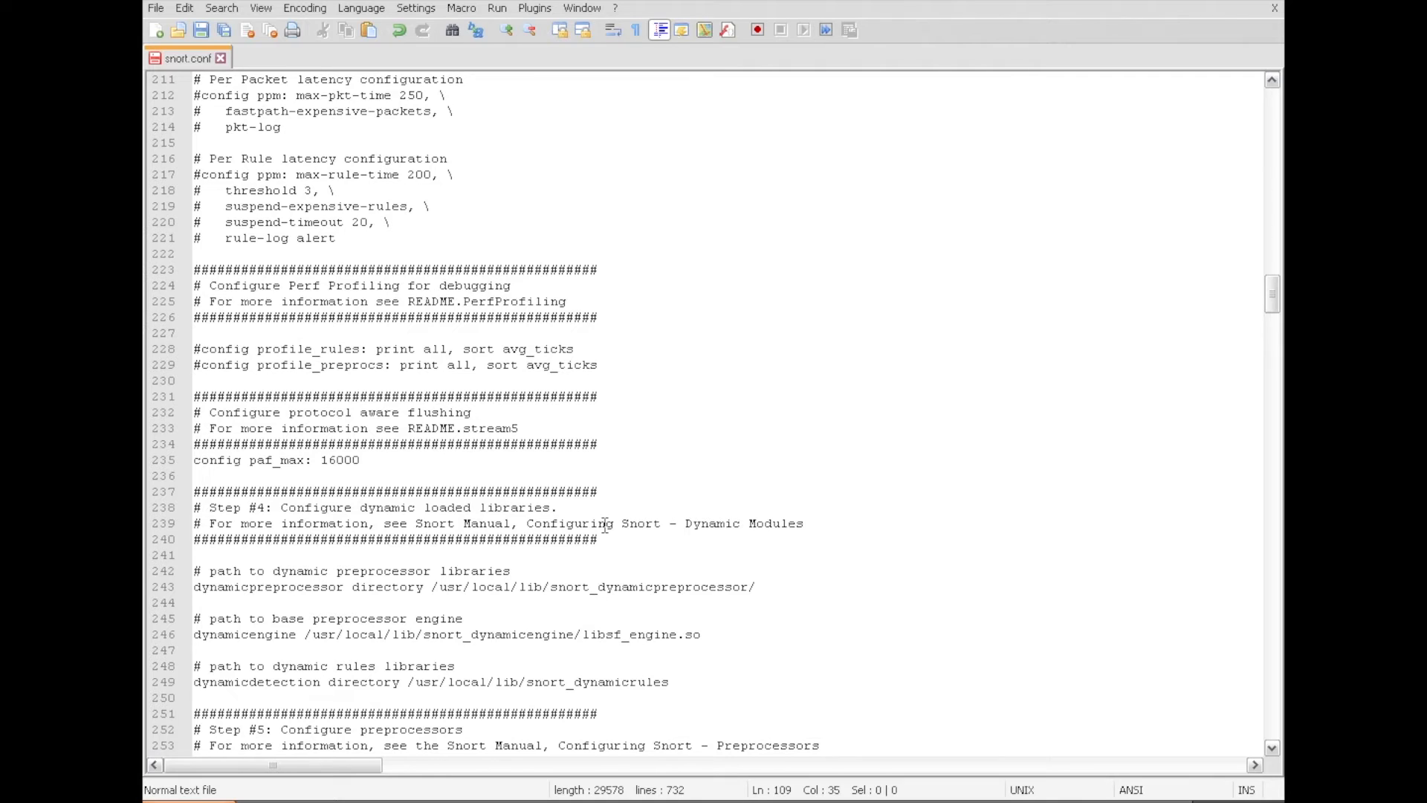
{"action": "scroll", "coordinate": [605, 524], "scroll_direction": "down", "scroll_amount": 2}
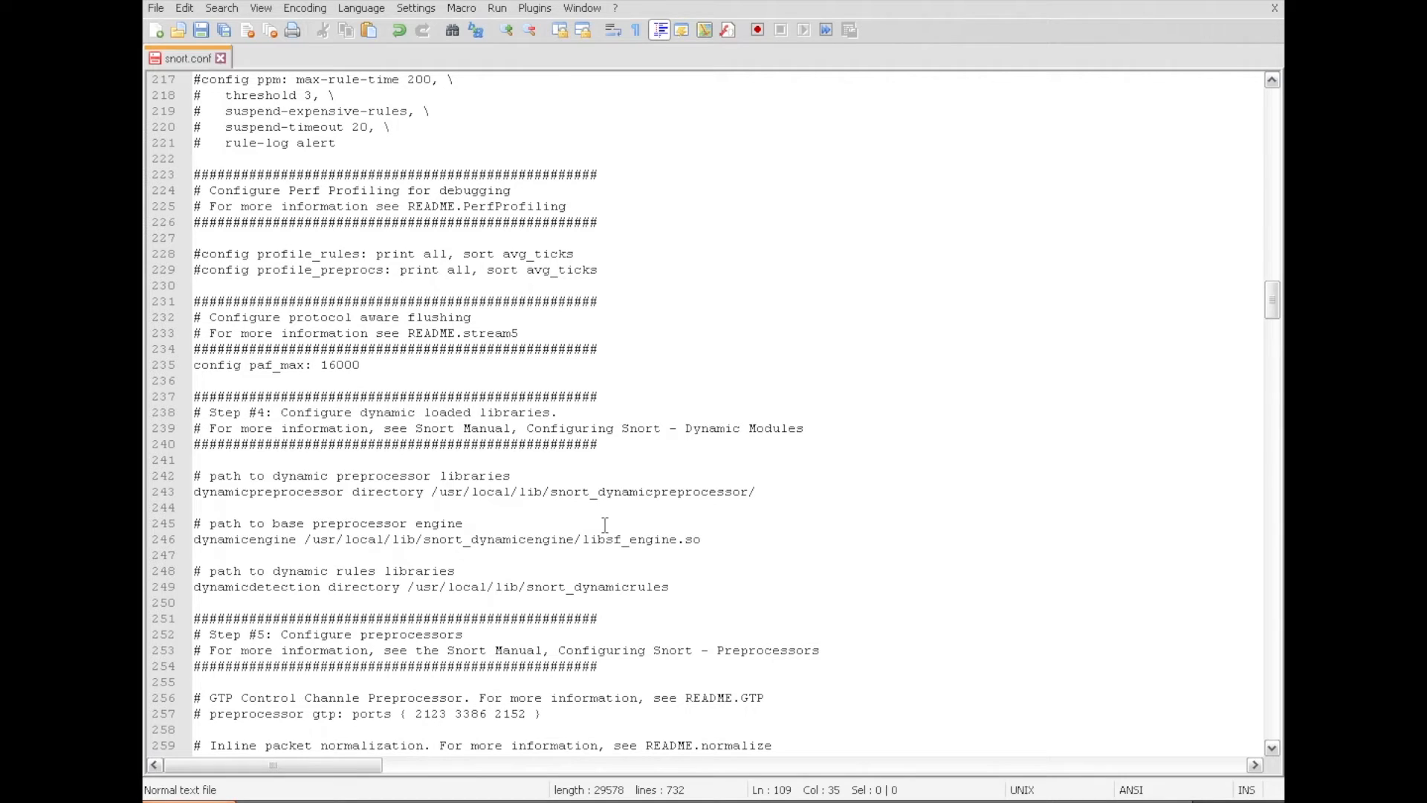
{"action": "scroll", "coordinate": [605, 524], "scroll_direction": "down", "scroll_amount": 2}
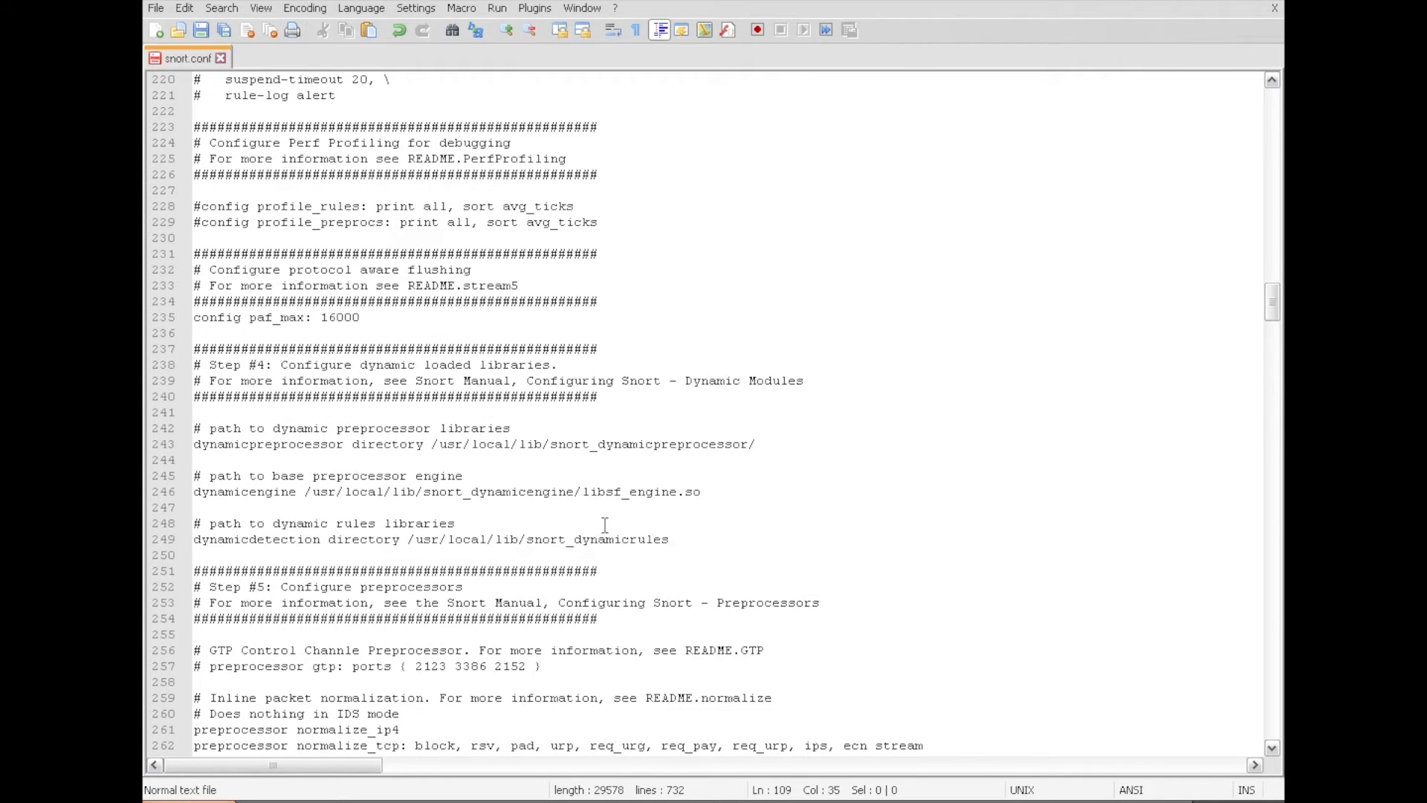
{"action": "left_click", "coordinate": [763, 399]}
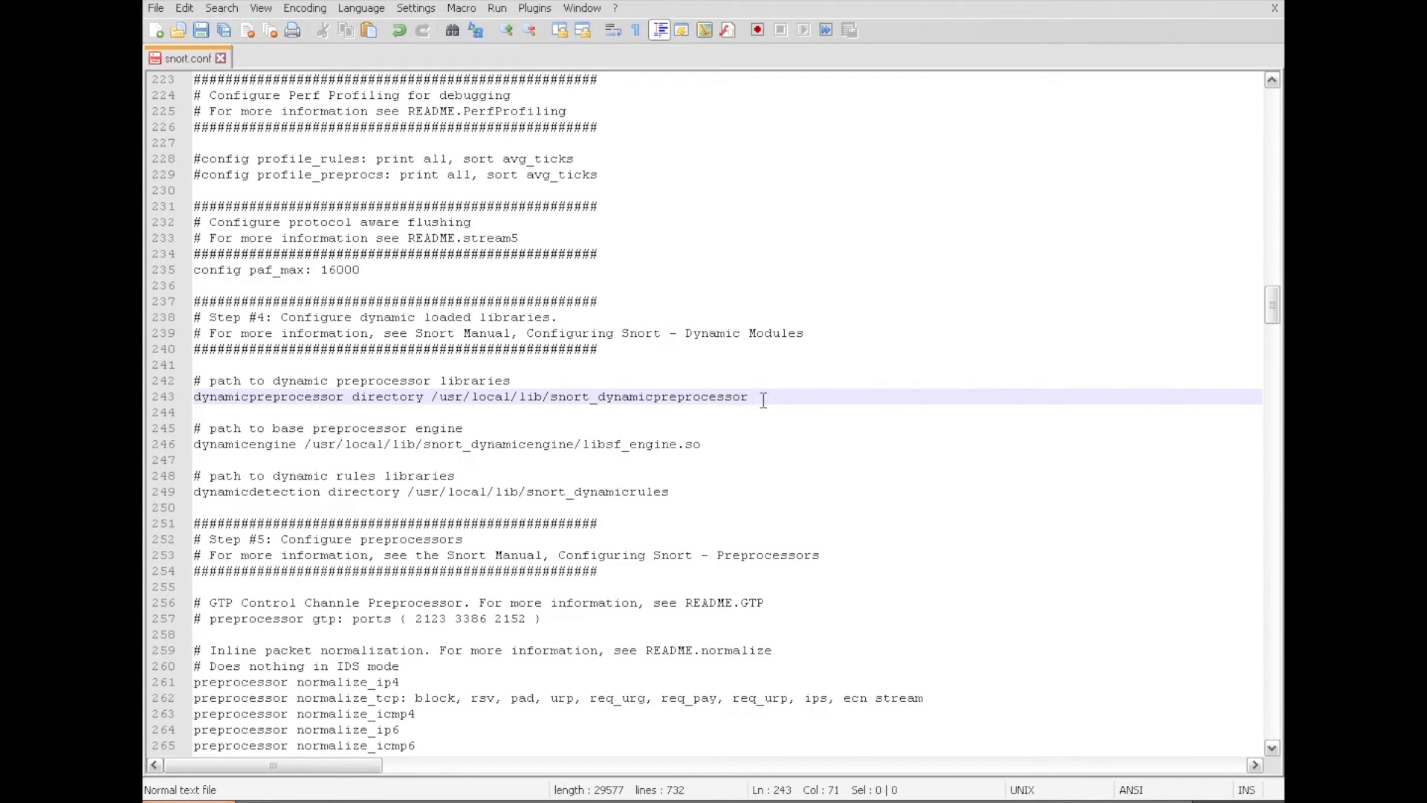
Drop the directory keyword and change the dynamicpreprocessor path to c:\Snort\lib\snort_dynamicpreprocessor.
{"action": "left_click", "coordinate": [552, 396]}
{"action": "key", "text": "BackSpace"}
{"action": "type", "text": "\\"}
{"action": "key", "text": "BackSpace"}
{"action": "type", "text": "\\"}
{"action": "left_click_drag", "start_coordinate": [511, 397], "coordinate": [353, 402]}
{"action": "type", "text": "C:\\"}
{"action": "key", "text": "BackSpace"}
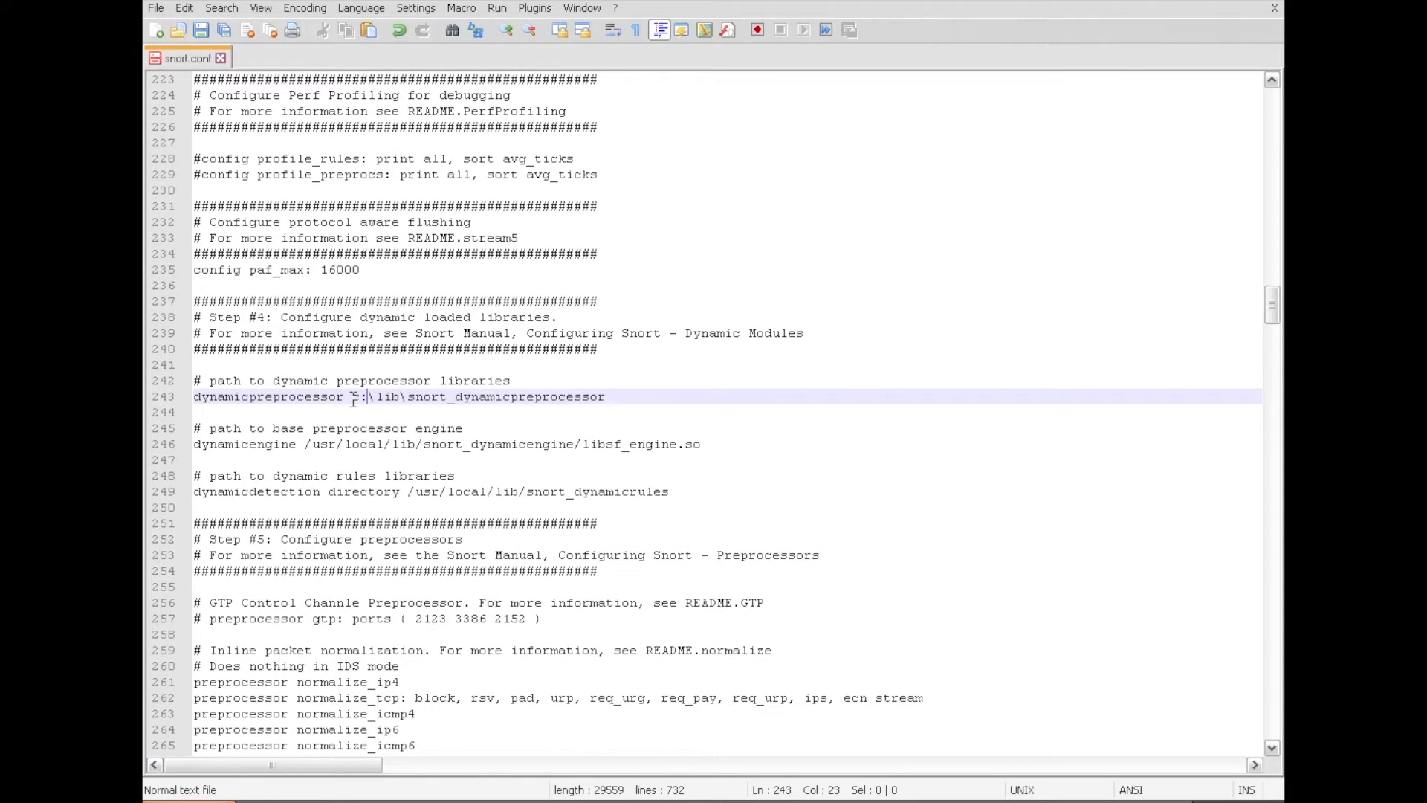
{"action": "type", "text": "\\Snort"}
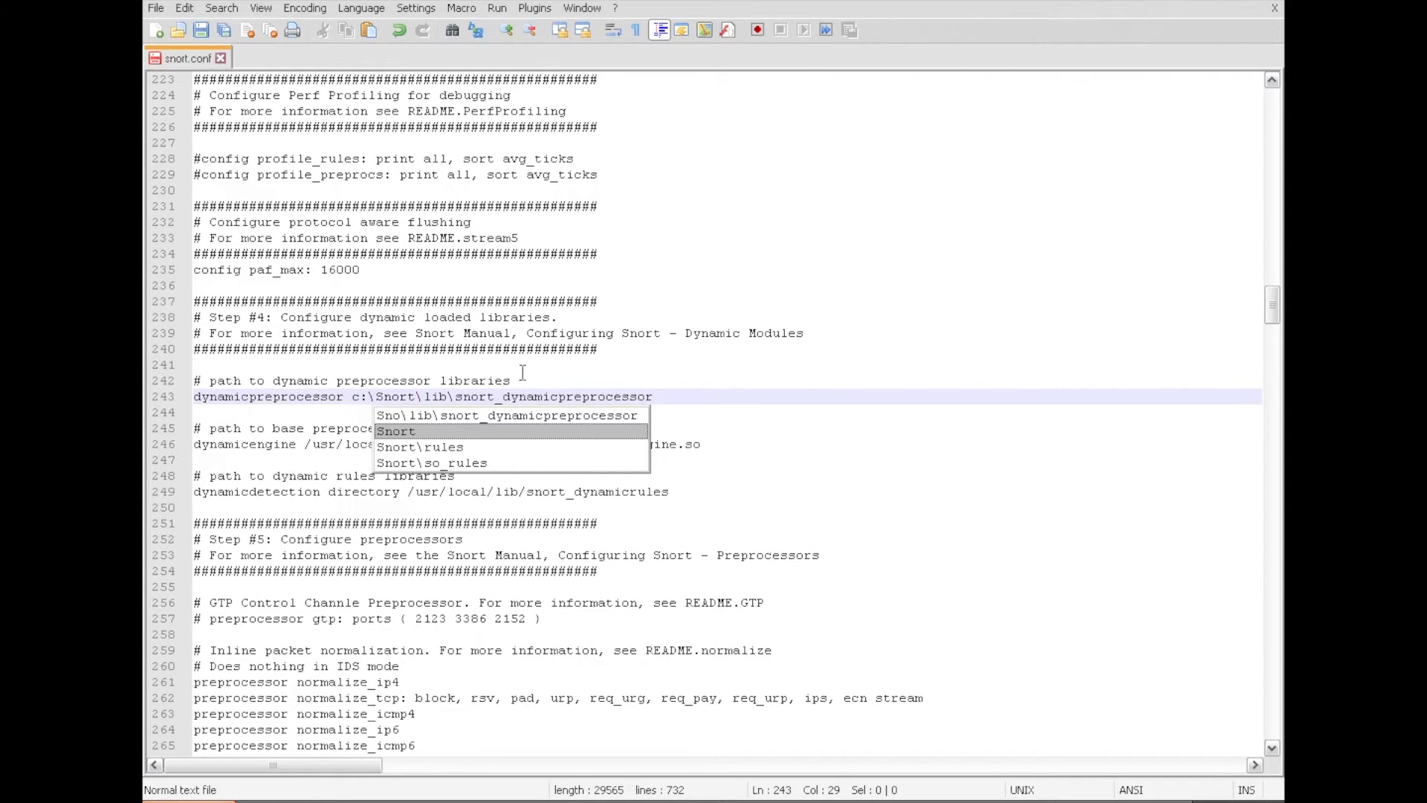
{"action": "left_click", "coordinate": [683, 413]}
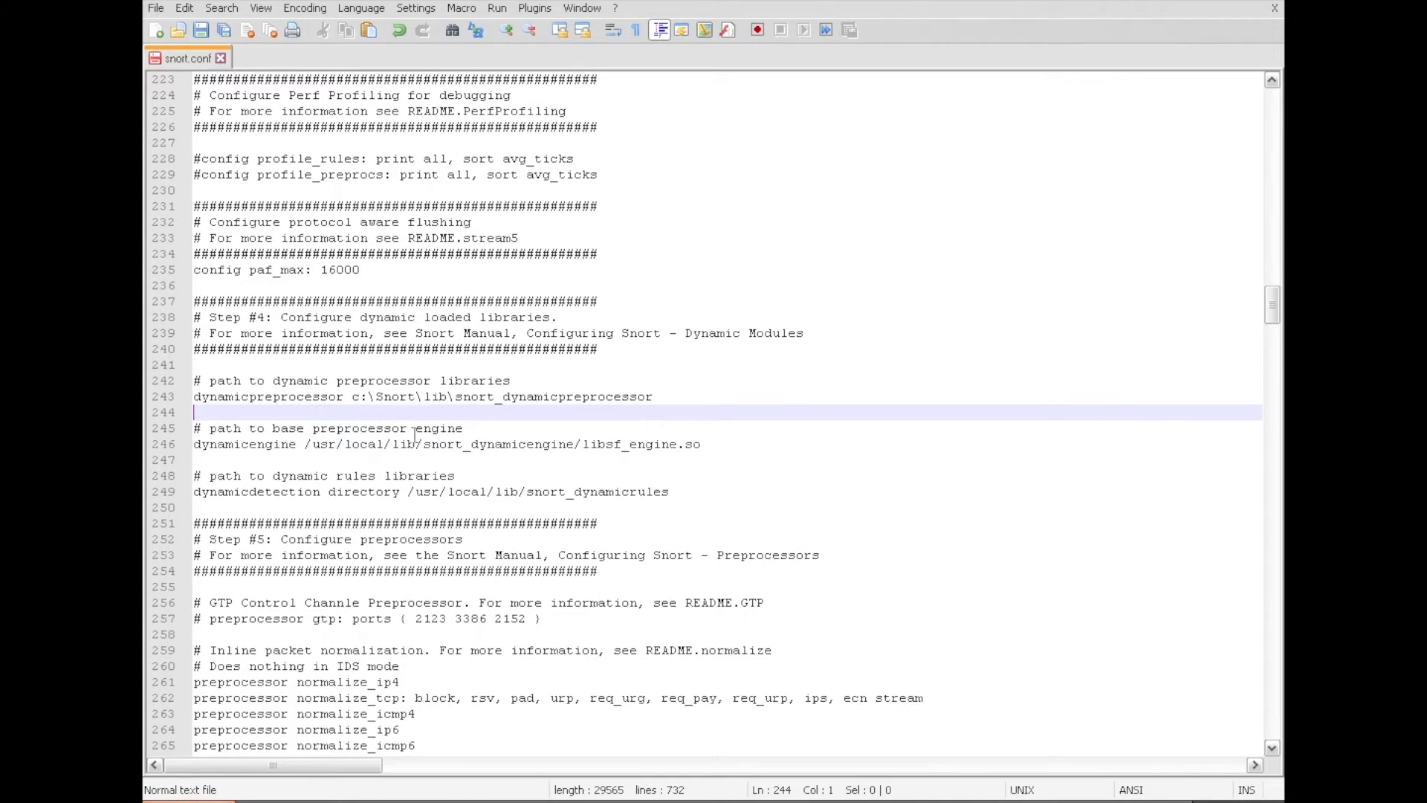
Replace libsf_engine.so in the dynamicengine path with the file name sf_engine.dll, copied from the C:\Snort\lib\snort_dynamicengine folder.
{"action": "left_click", "coordinate": [709, 441]}
{"action": "left_click_drag", "start_coordinate": [709, 442], "coordinate": [584, 446]}
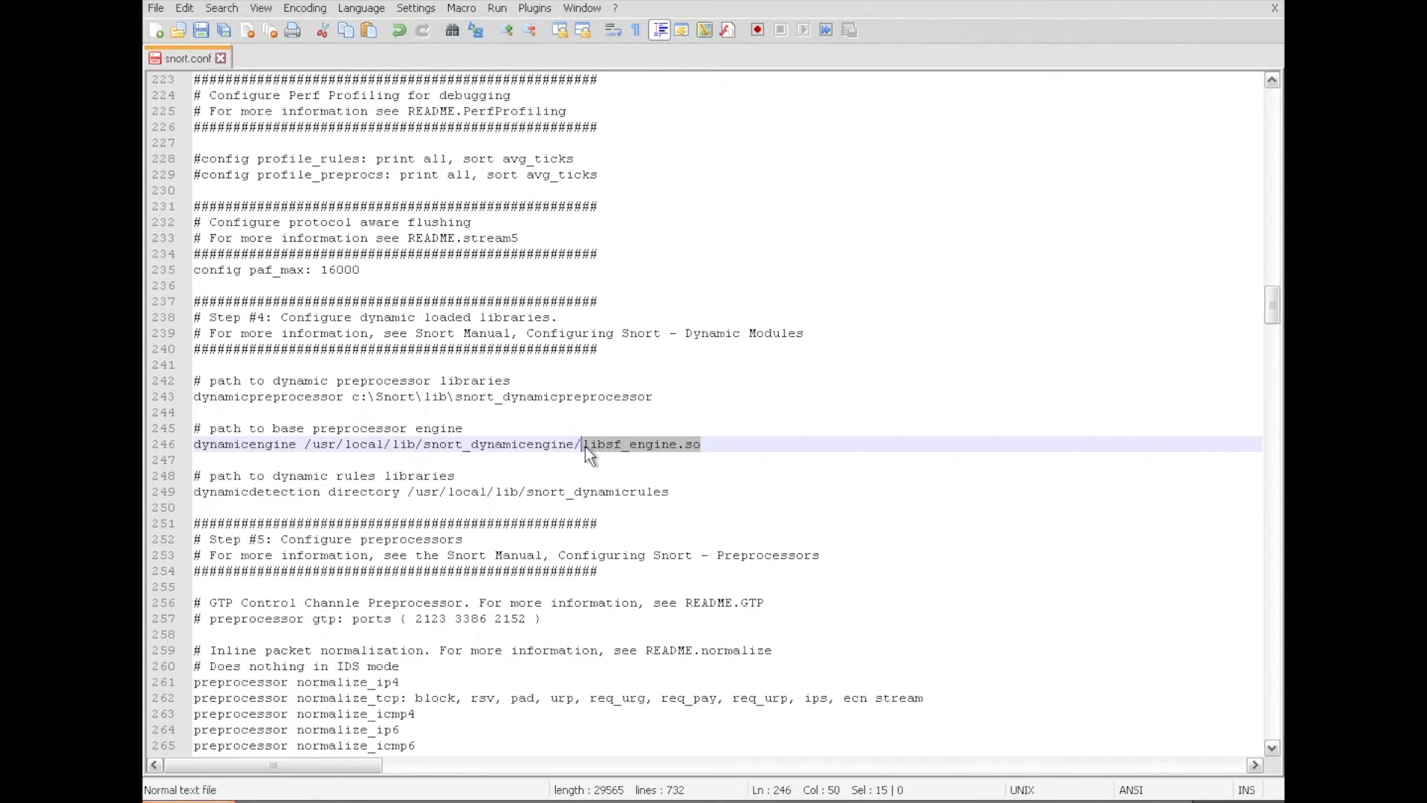
{"action": "left_click", "coordinate": [493, 797]}
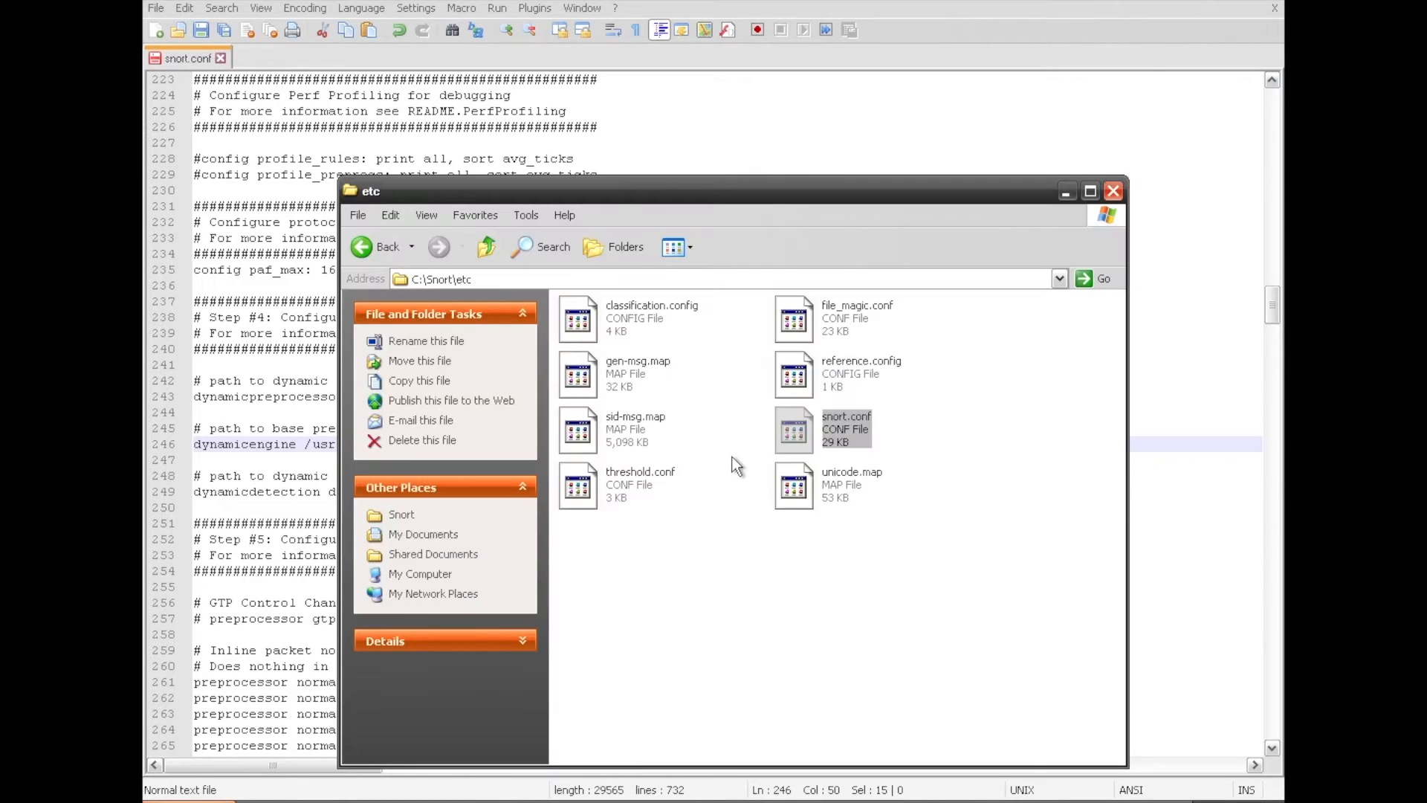
{"action": "key", "text": "BackSpace"}
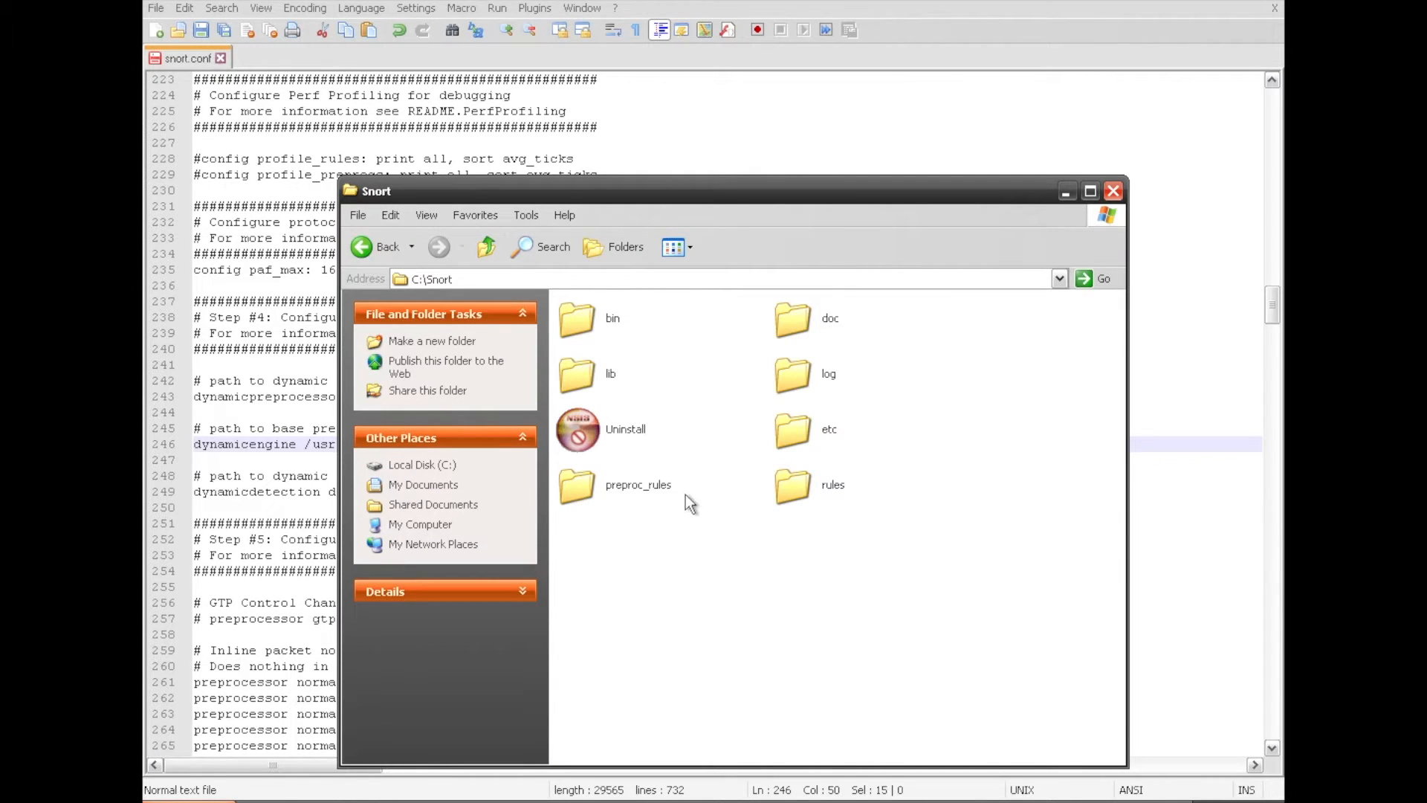
{"action": "double_click", "coordinate": [591, 374]}
{"action": "double_click", "coordinate": [631, 325]}
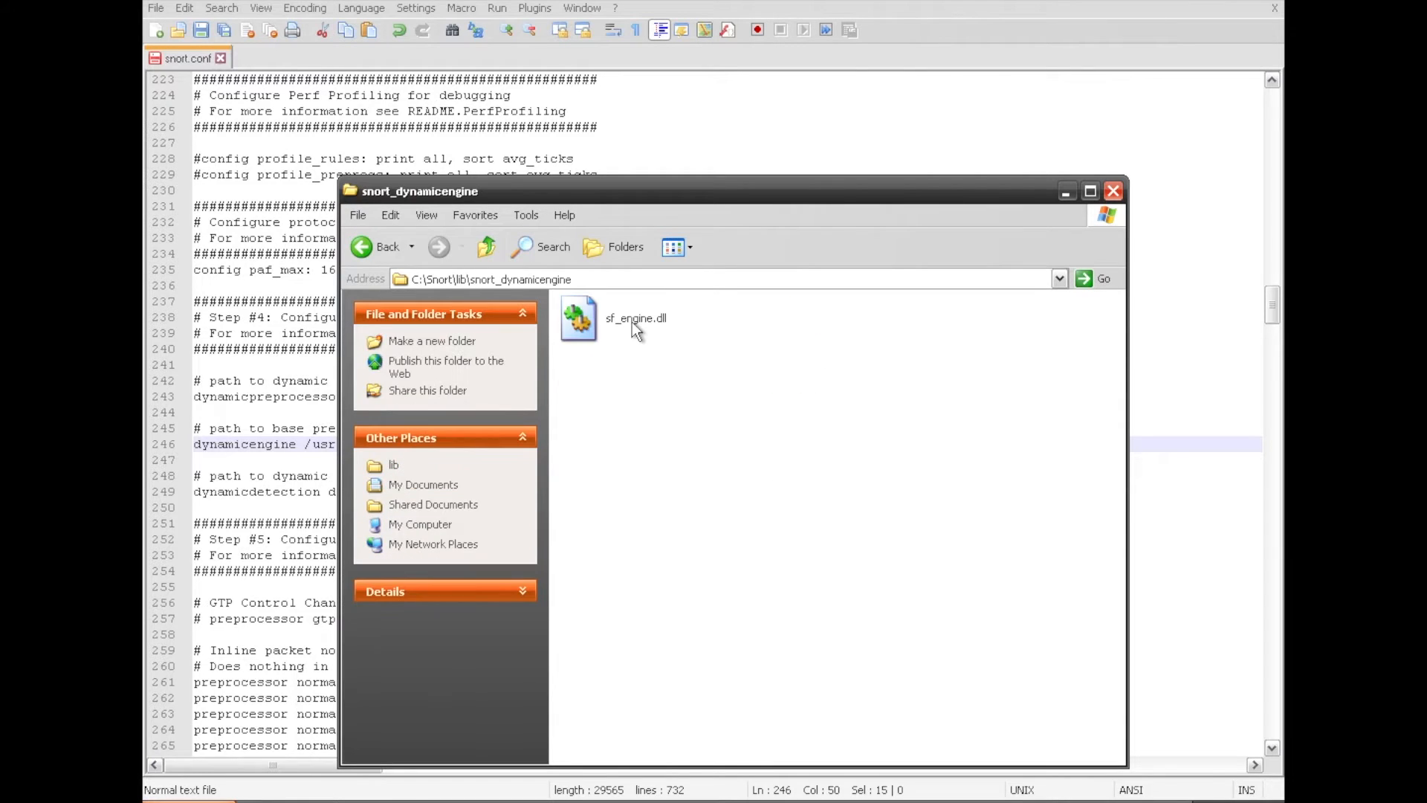
{"action": "left_click", "coordinate": [633, 322]}
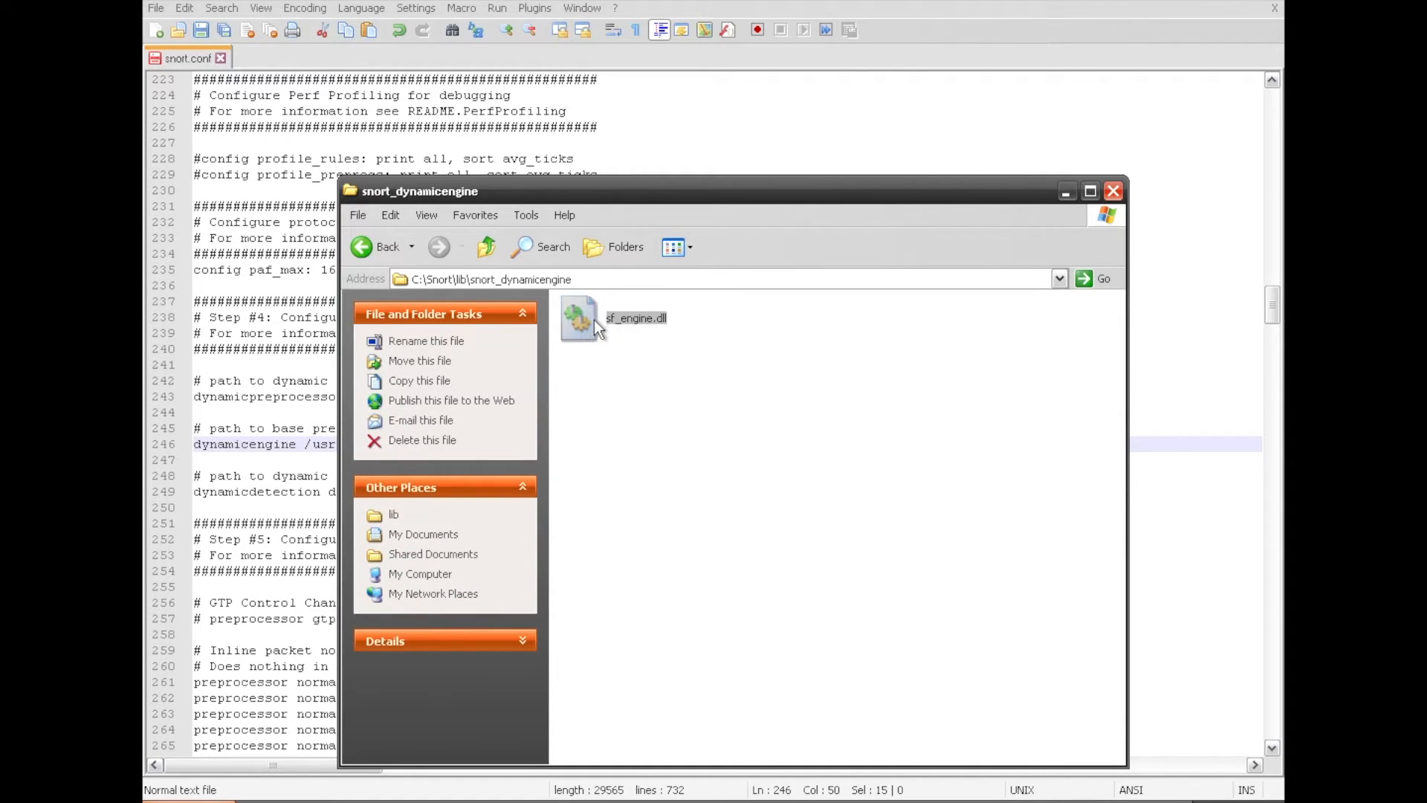
{"action": "left_click", "coordinate": [625, 320]}
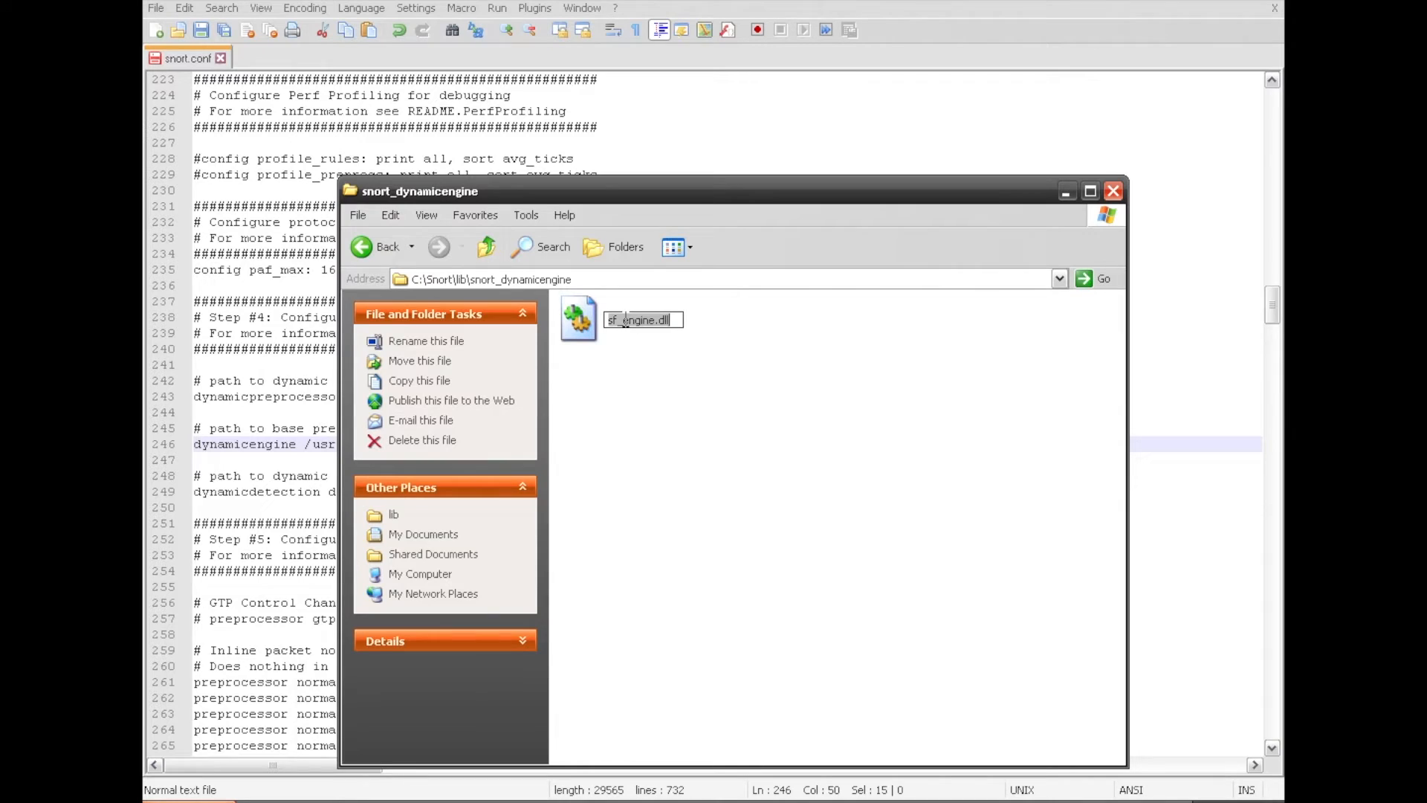
{"action": "right_click", "coordinate": [675, 320]}
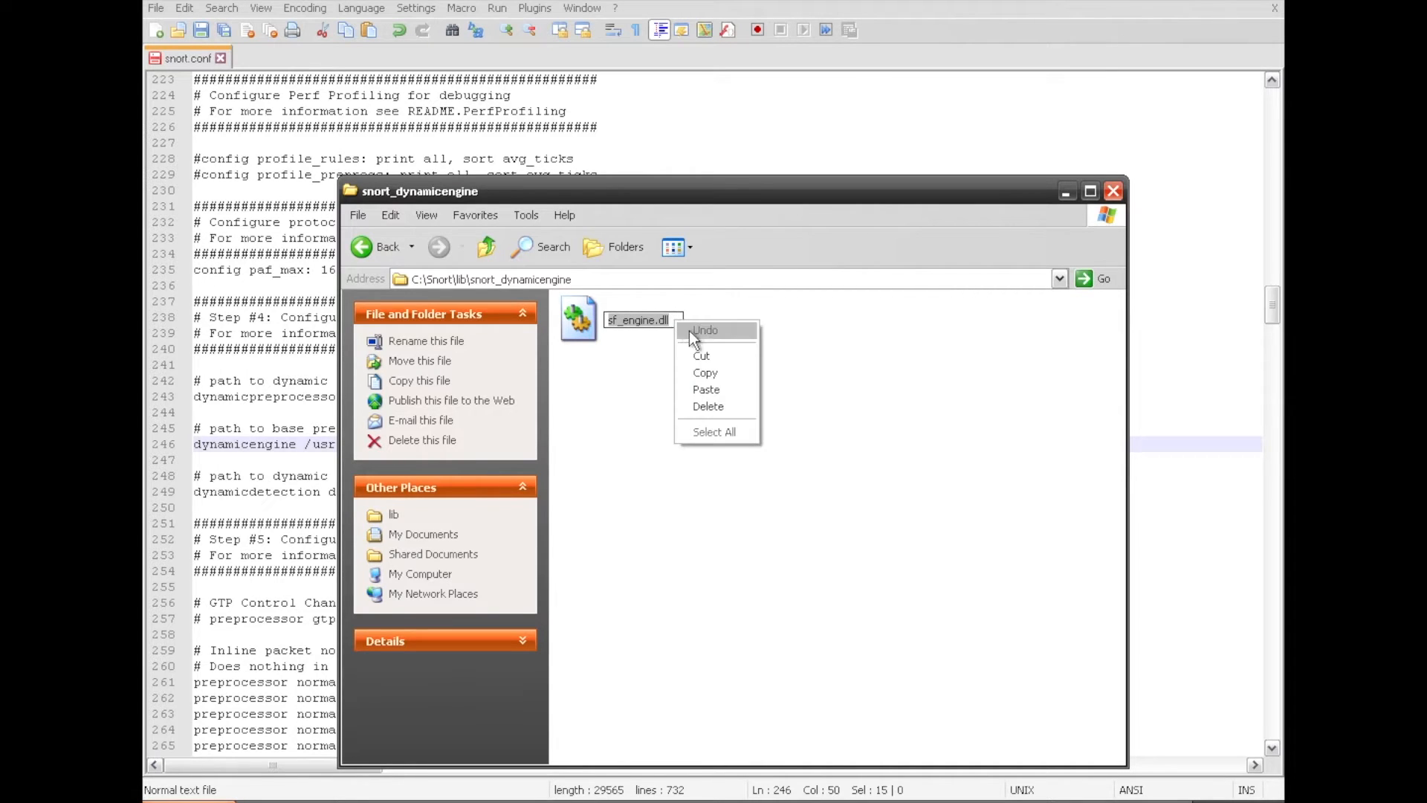
{"action": "left_click", "coordinate": [707, 374]}
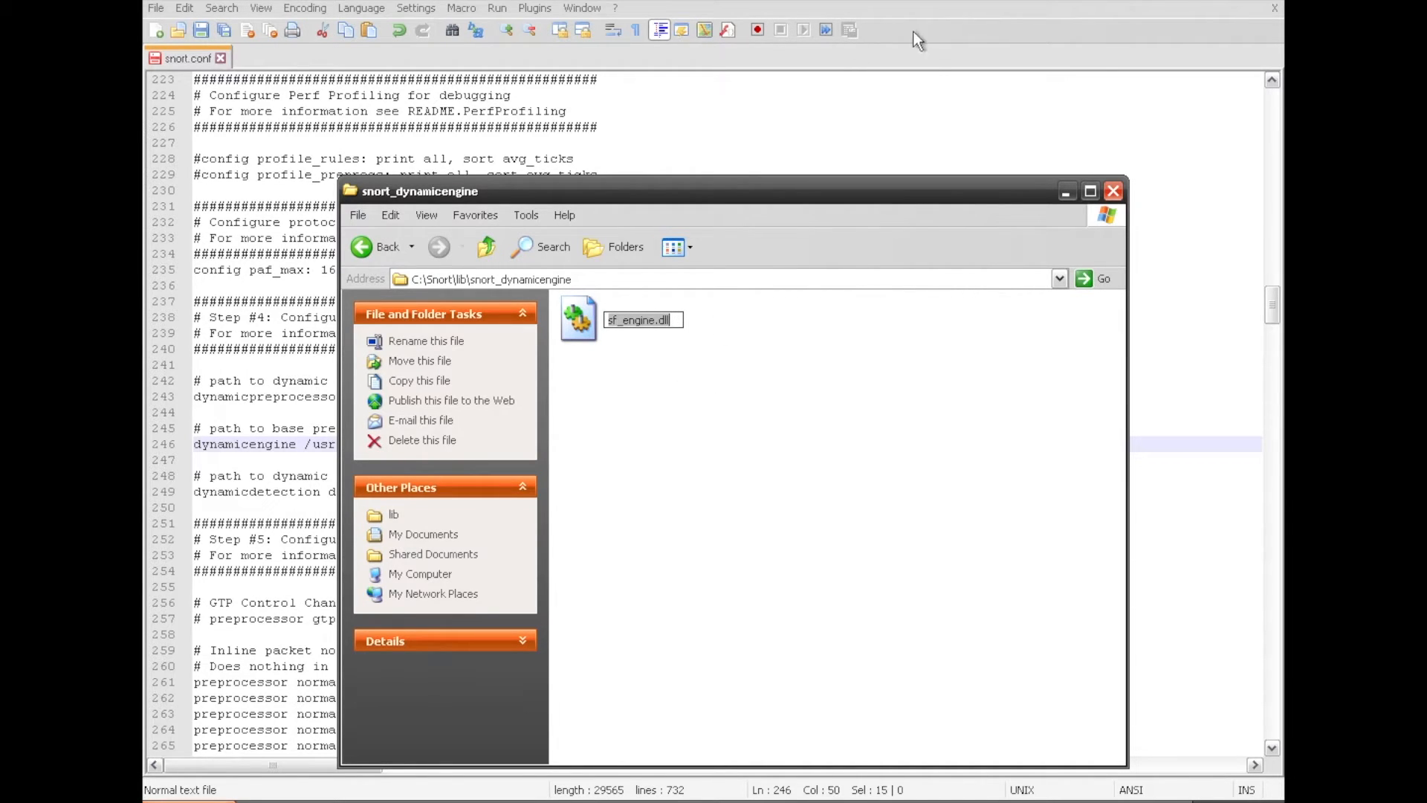
{"action": "left_click", "coordinate": [924, 52]}
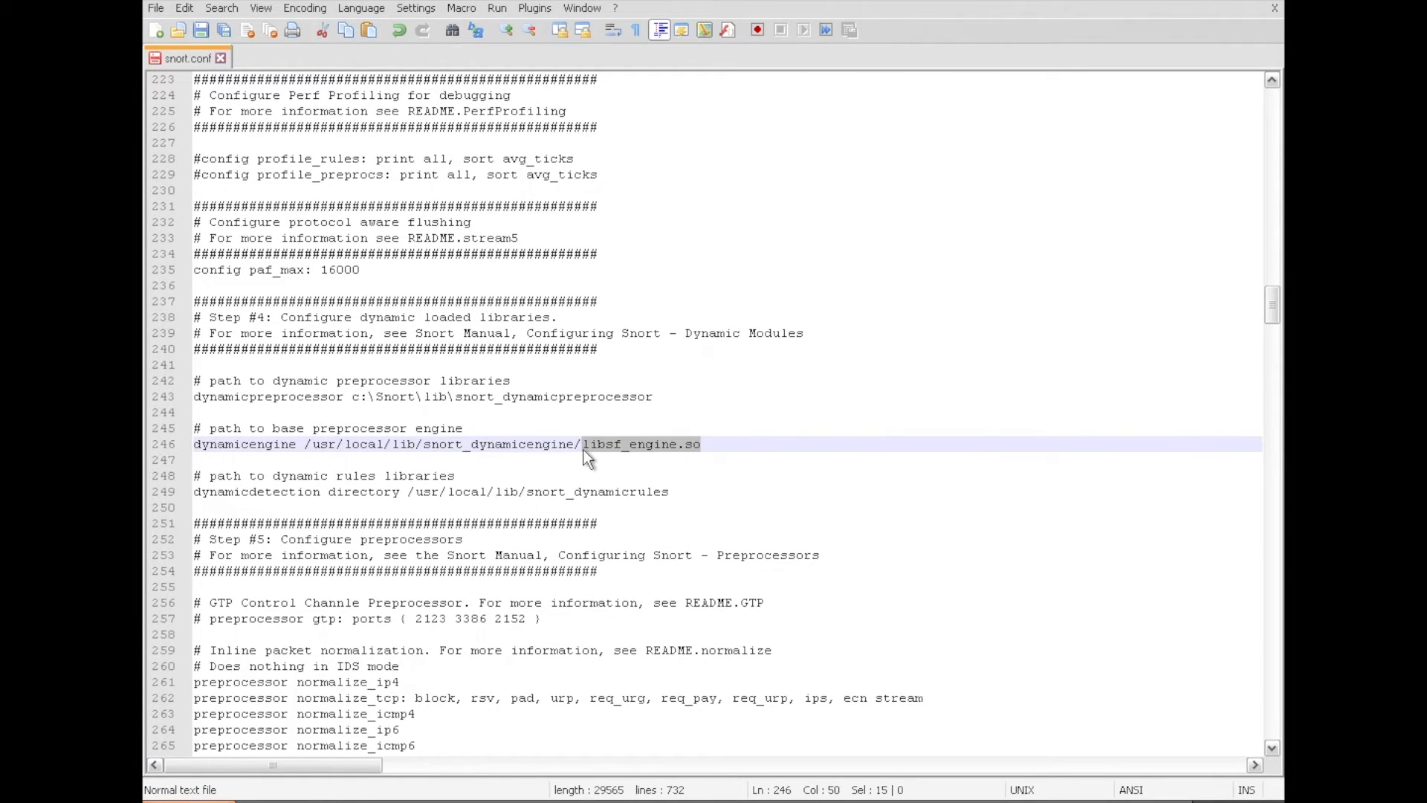
{"action": "key", "text": "ctrl+v"}
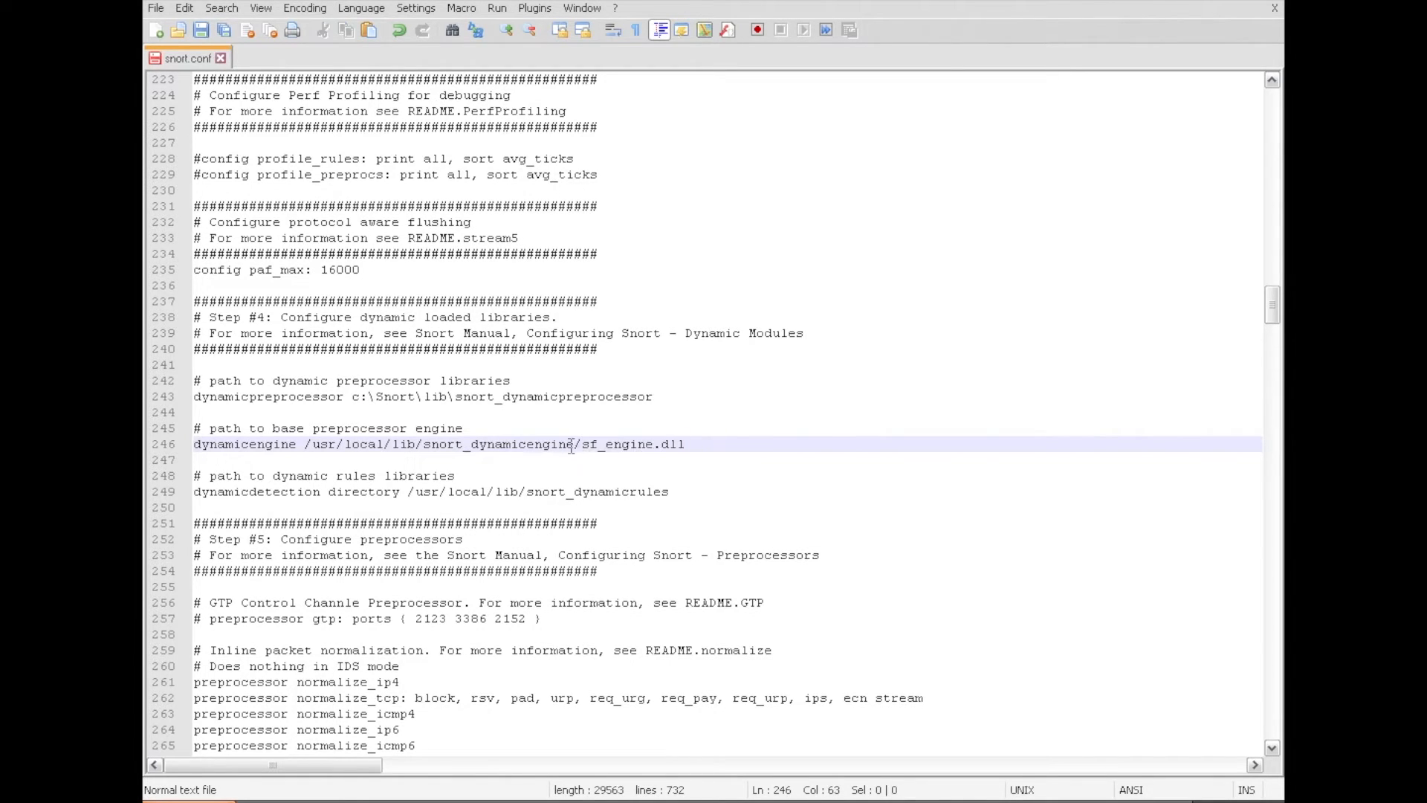
Replace the forward slashes before and after snort_dynamicengine in the dynamicengine path with backslashes.
{"action": "left_click", "coordinate": [577, 444]}
{"action": "key", "text": "Delete"}
{"action": "type", "text": "\\"}
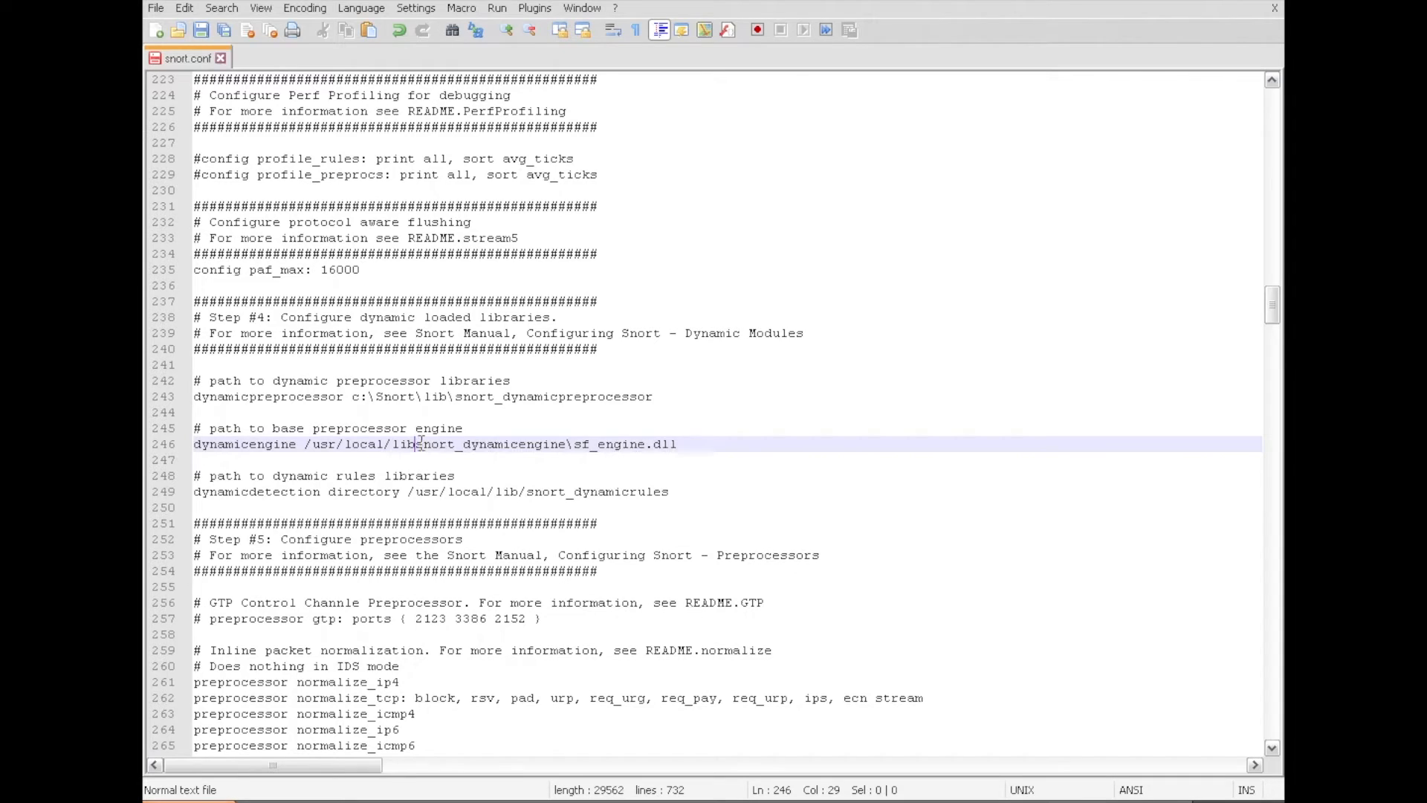
{"action": "key", "text": "BackSpace"}
{"action": "type", "text": "\\"}
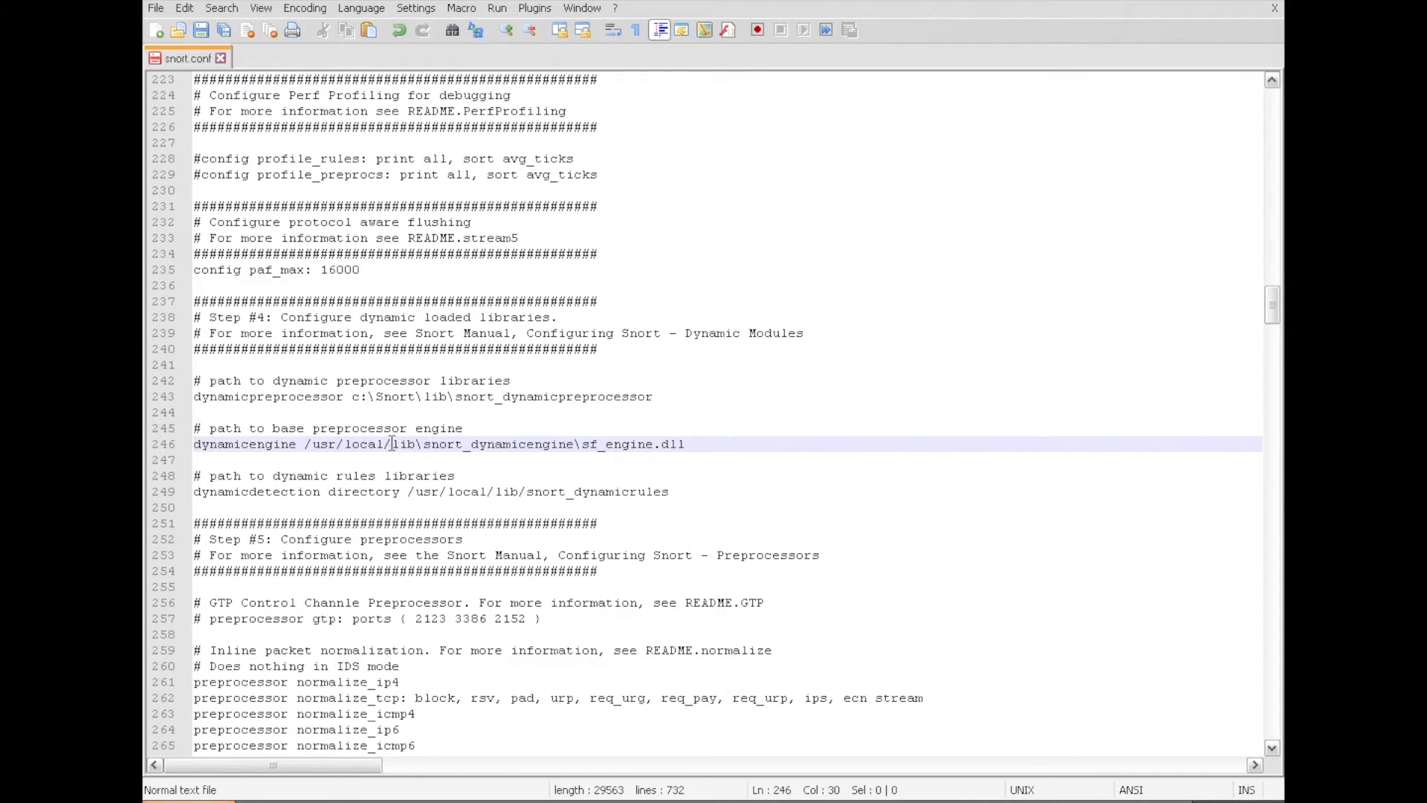
Replace the /usr/local/ prefix of the dynamicengine path with c:\Snort\.
{"action": "key", "text": "BackSpace"}
{"action": "key", "text": "BackSpace"}
{"action": "key", "text": "BackSpace"}
{"action": "key", "text": "BackSpace"}
{"action": "key", "text": "BackSpace"}
{"action": "key", "text": "BackSpace"}
{"action": "key", "text": "BackSpace"}
{"action": "key", "text": "BackSpace"}
{"action": "key", "text": "BackSpace"}
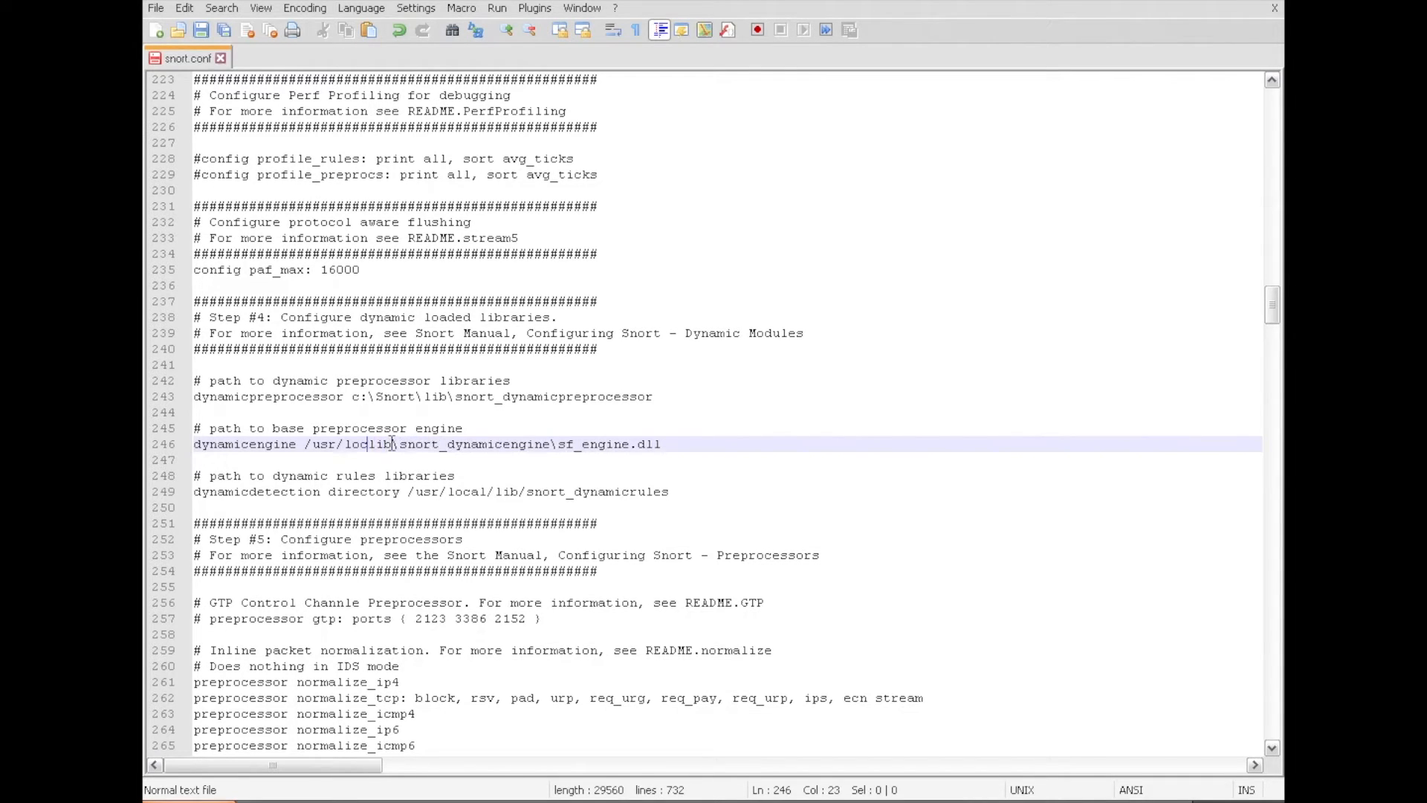
{"action": "key", "text": "BackSpace"}
{"action": "key", "text": "BackSpace"}
{"action": "type", "text": "c:\\"}
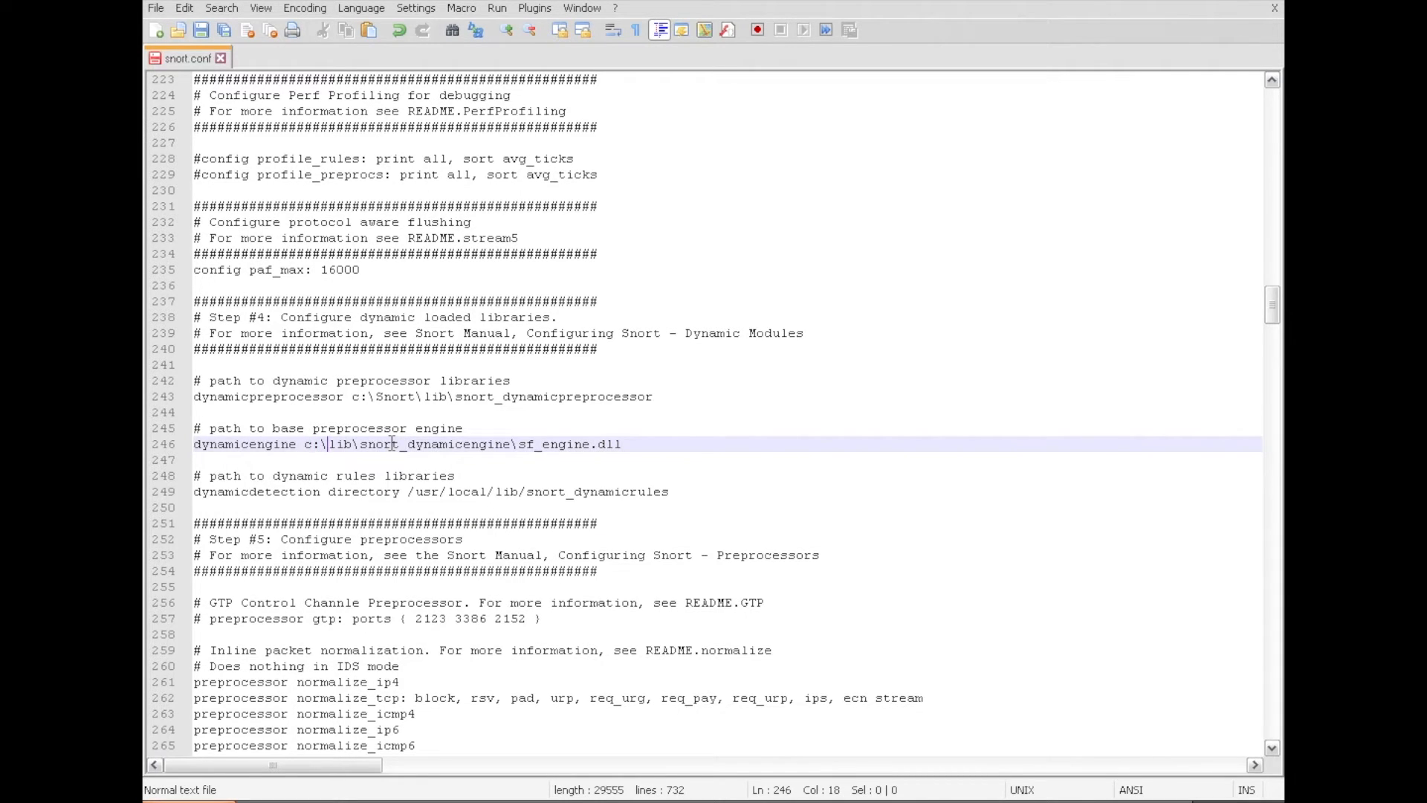
{"action": "type", "text": "Snort"}
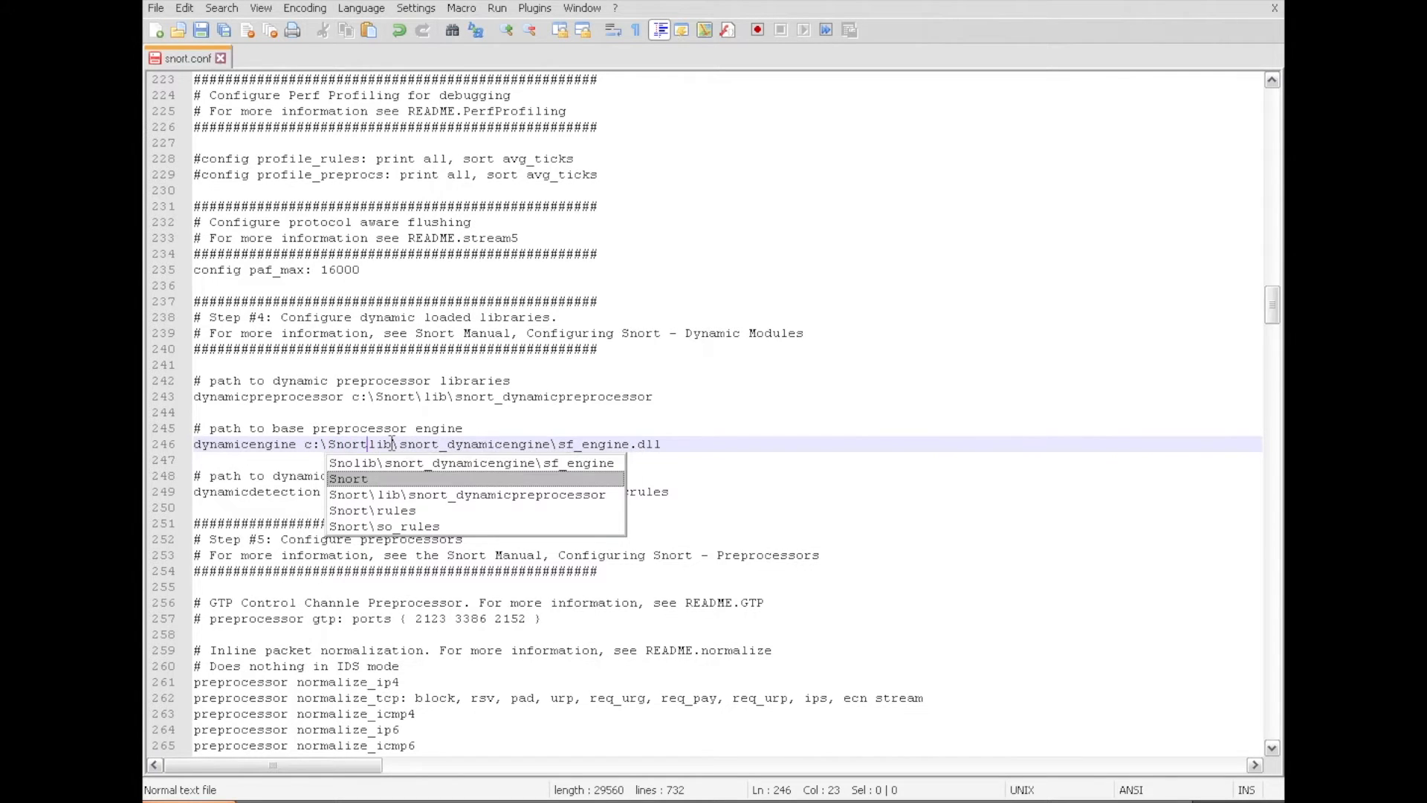
{"action": "type", "text": "\\"}
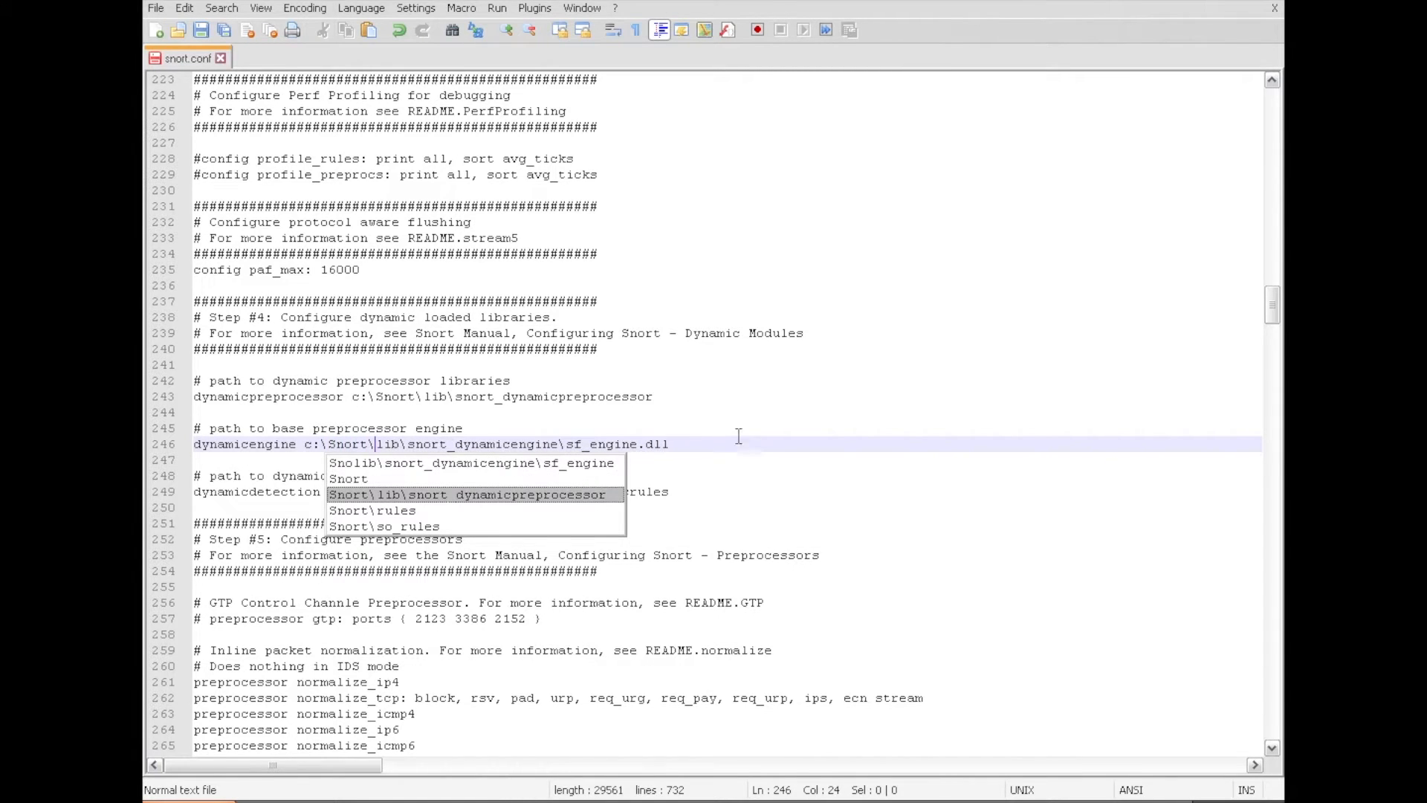
{"action": "left_click", "coordinate": [720, 454]}
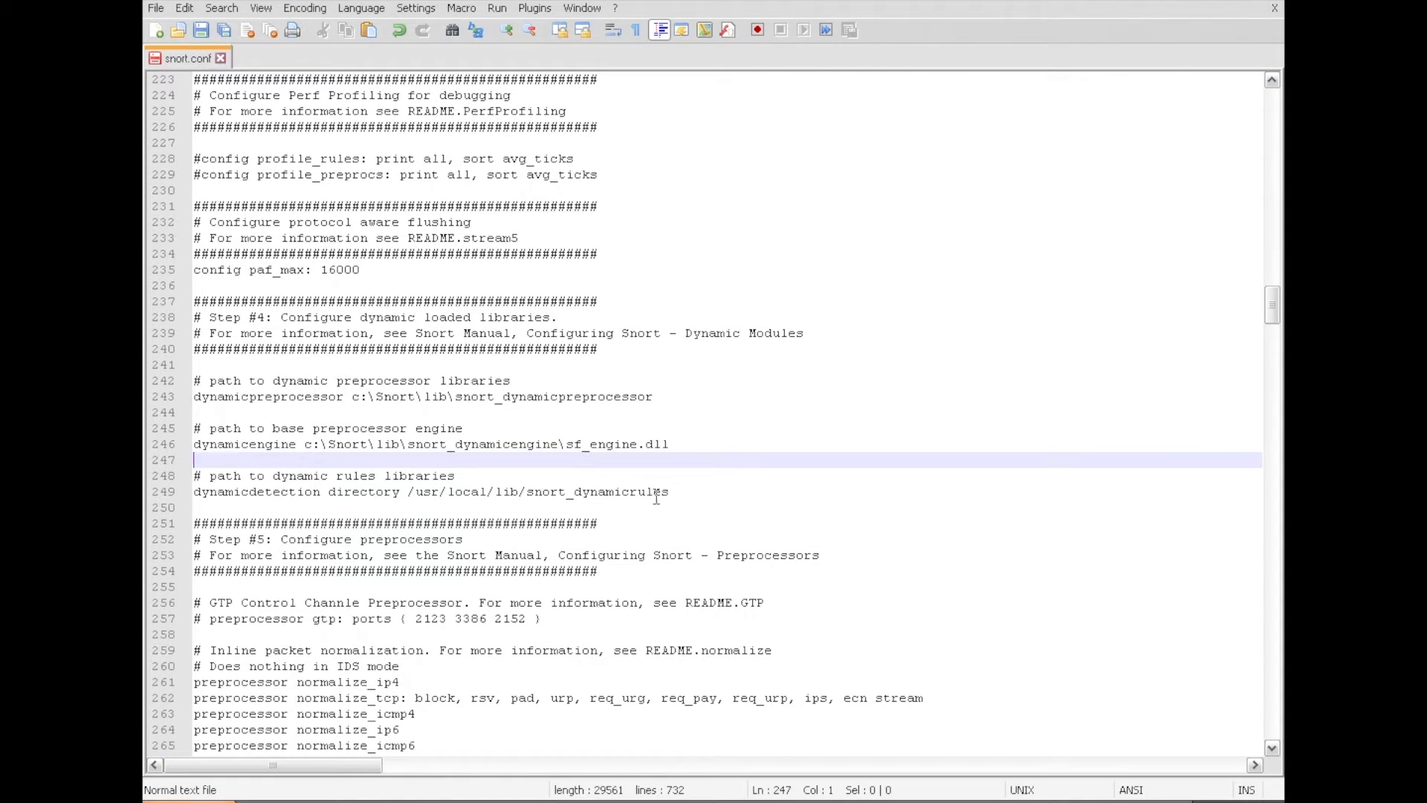
Comment out the dynamicdetection directory line with # and change the slash before snort_dynamicrules to a backslash.
{"action": "left_click", "coordinate": [194, 495]}
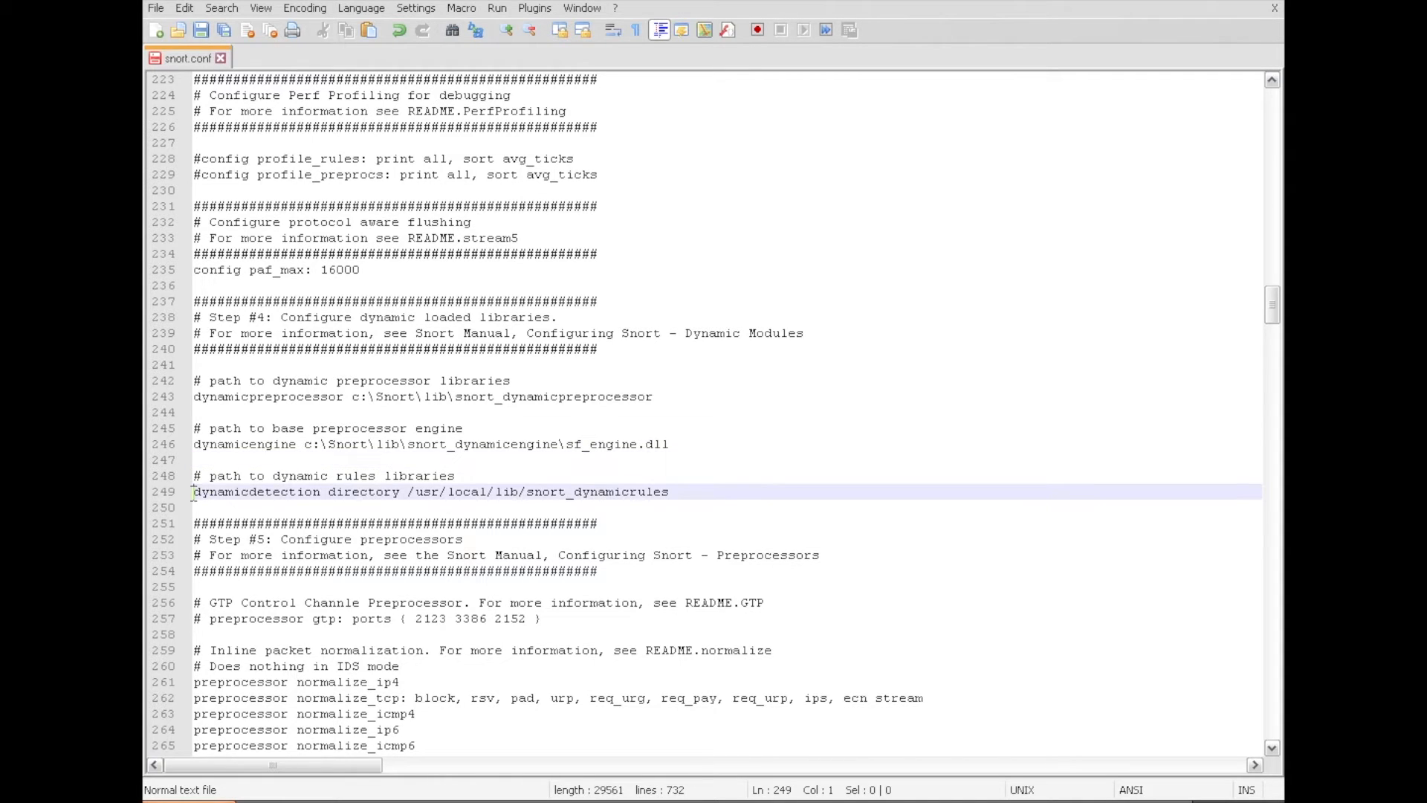
{"action": "type", "text": "#"}
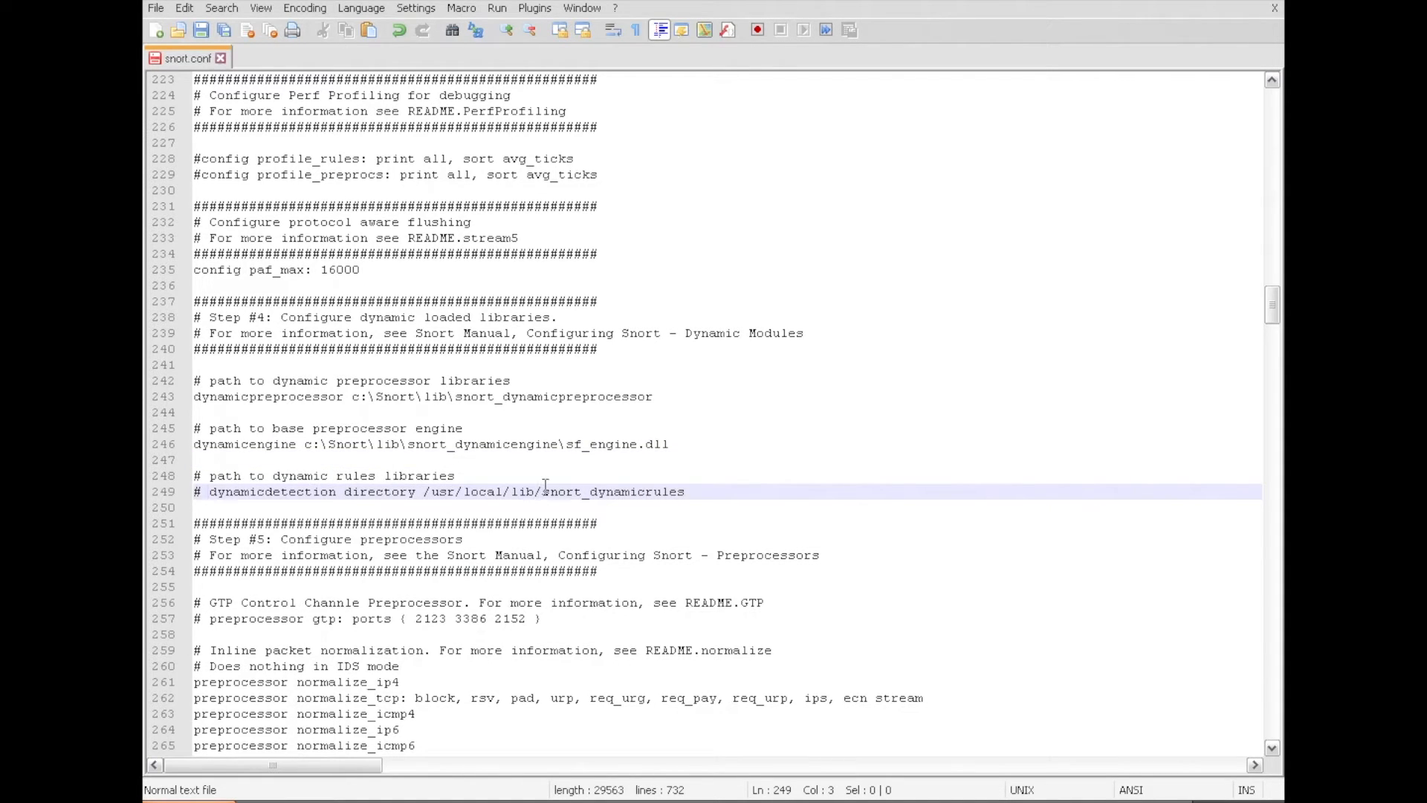
{"action": "left_click", "coordinate": [544, 491]}
{"action": "key", "text": "BackSpace"}
{"action": "type", "text": "\\"}
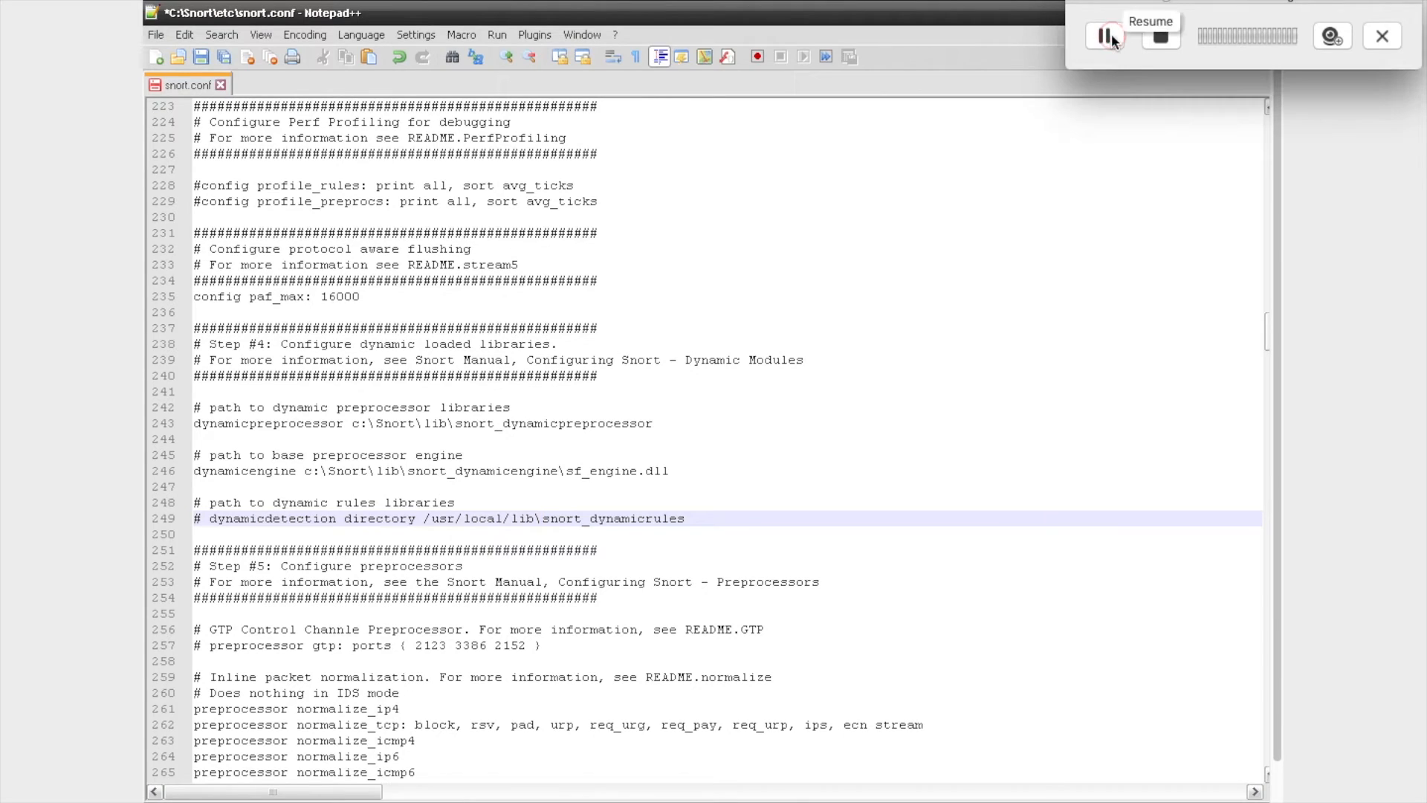
Switch the virtual machine window back to full-screen mode.
{"action": "left_click", "coordinate": [1211, 166]}
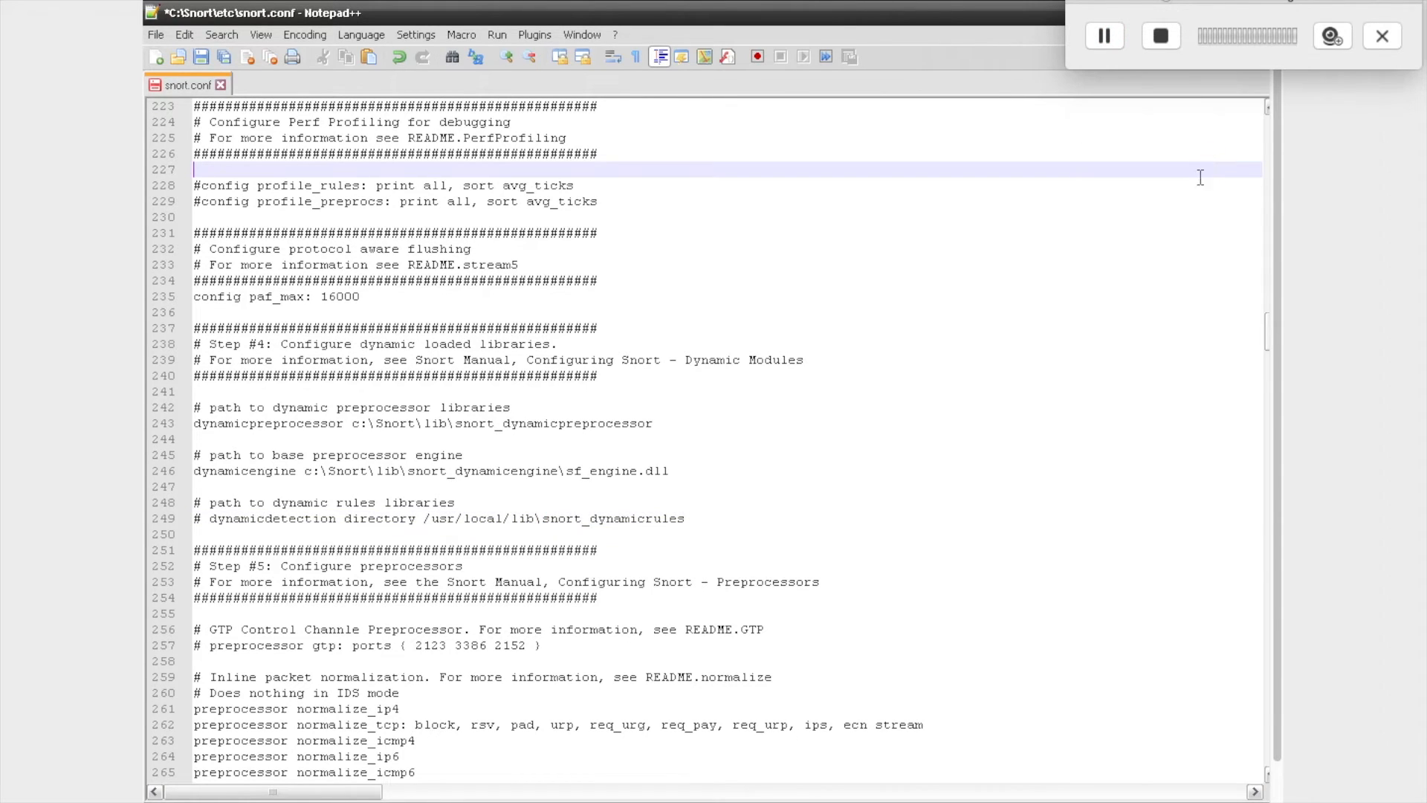
{"action": "key", "text": "super+f"}
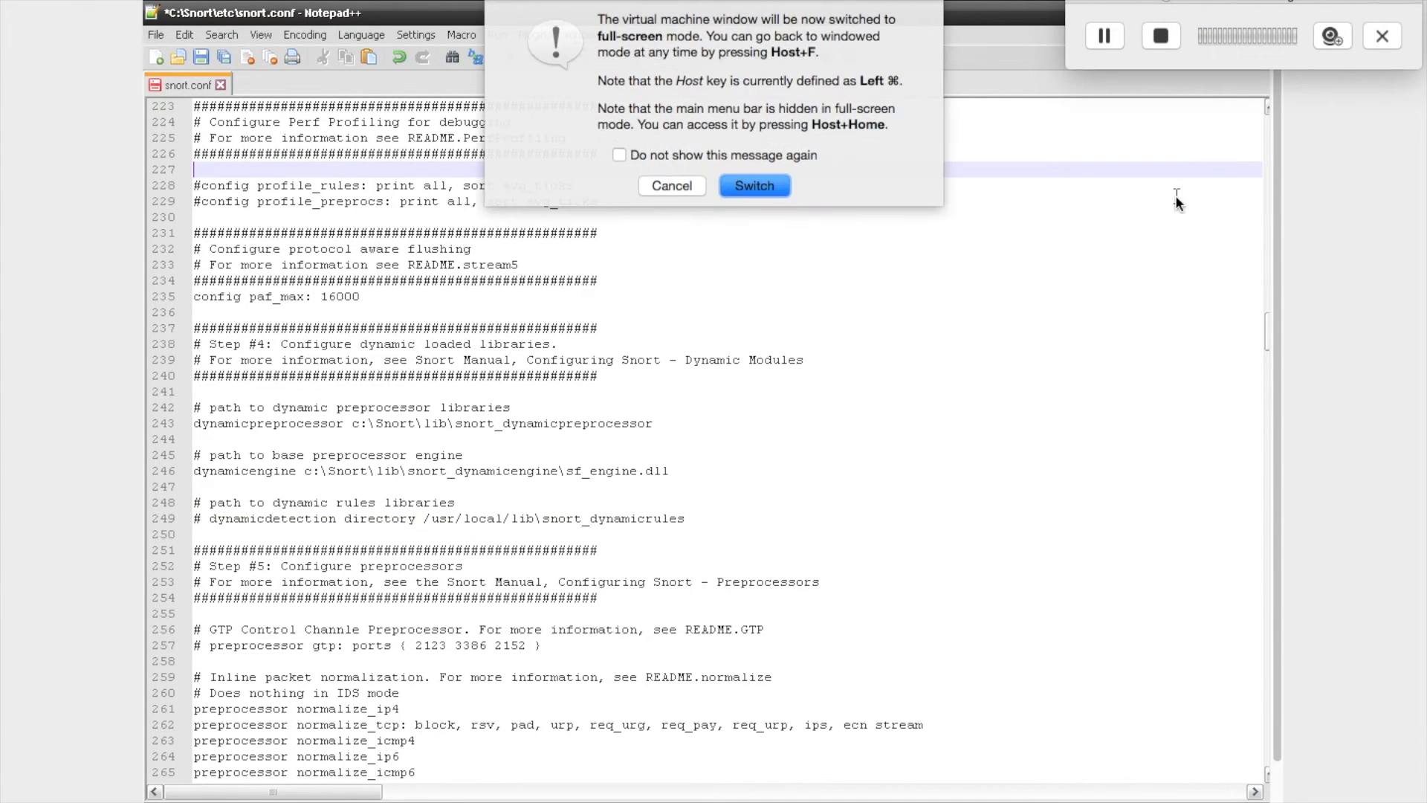
{"action": "key", "text": "Return"}
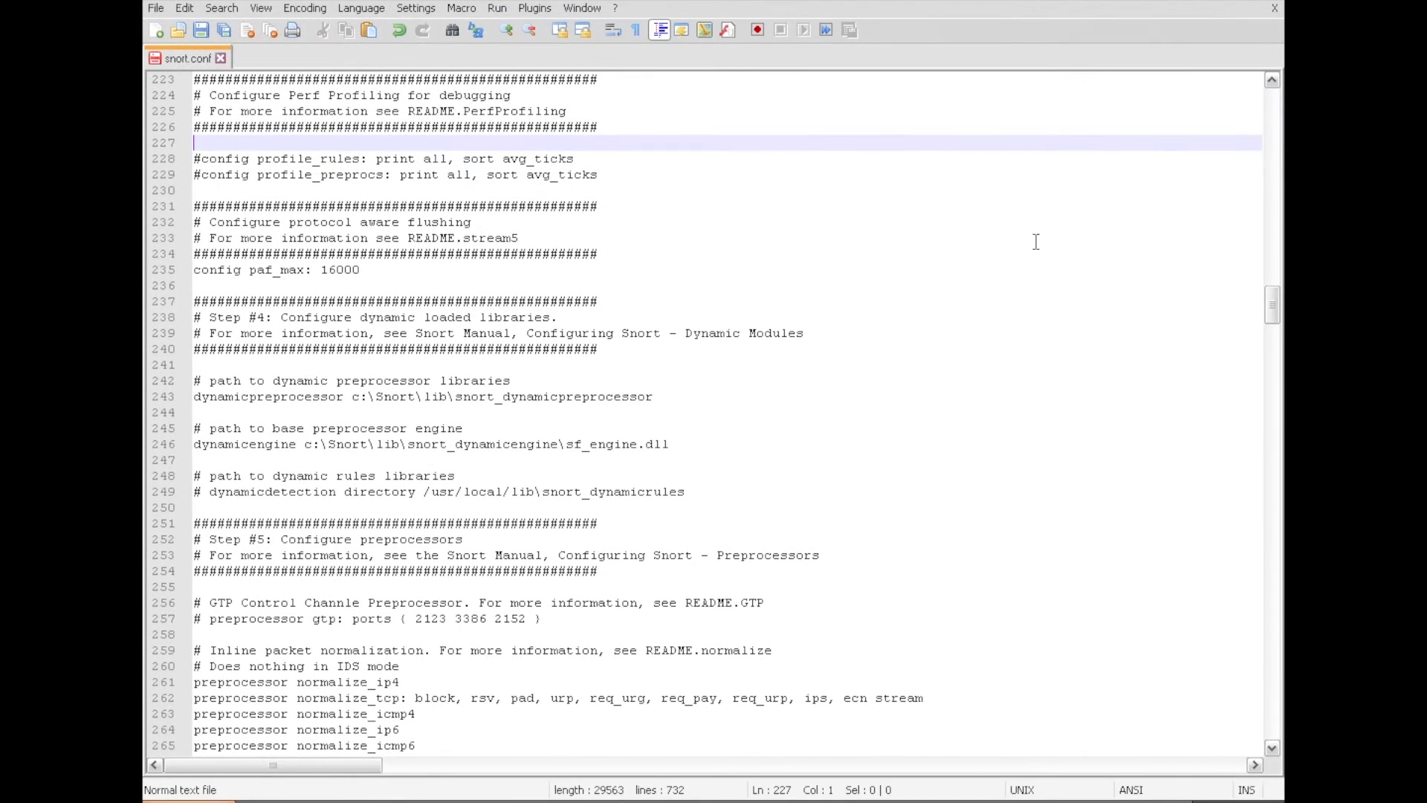
Replace the forward slashes before and after local in the commented dynamicdetection directory path with backslashes.
{"action": "left_click", "coordinate": [509, 491]}
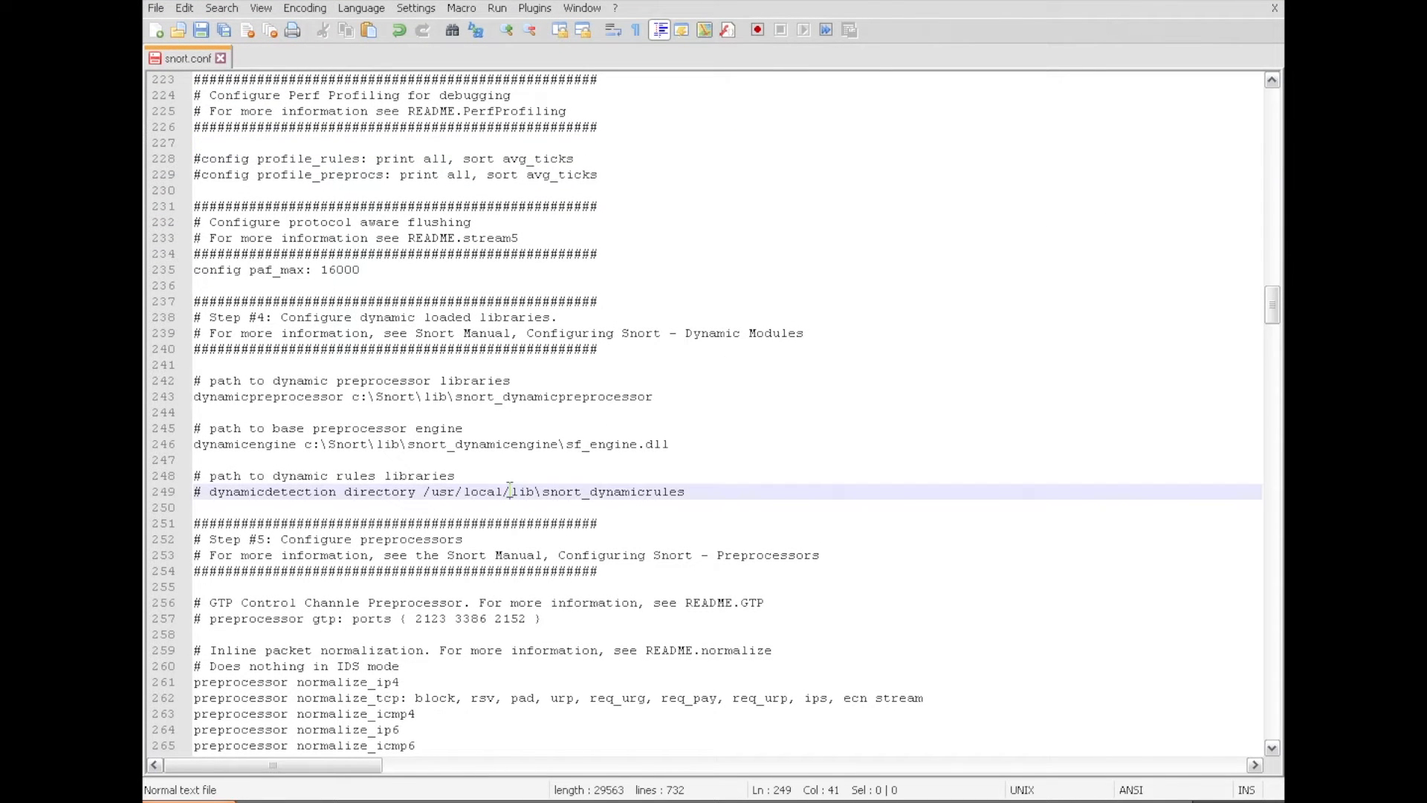
{"action": "key", "text": "BackSpace"}
{"action": "type", "text": "\\"}
{"action": "left_click", "coordinate": [461, 493]}
{"action": "key", "text": "BackSpace"}
{"action": "type", "text": "\\"}
{"action": "left_click", "coordinate": [505, 492]}
Replace the /usr\local prefix of the dynamicdetection directory path with c:\Snort.
{"action": "right_click", "coordinate": [426, 494]}
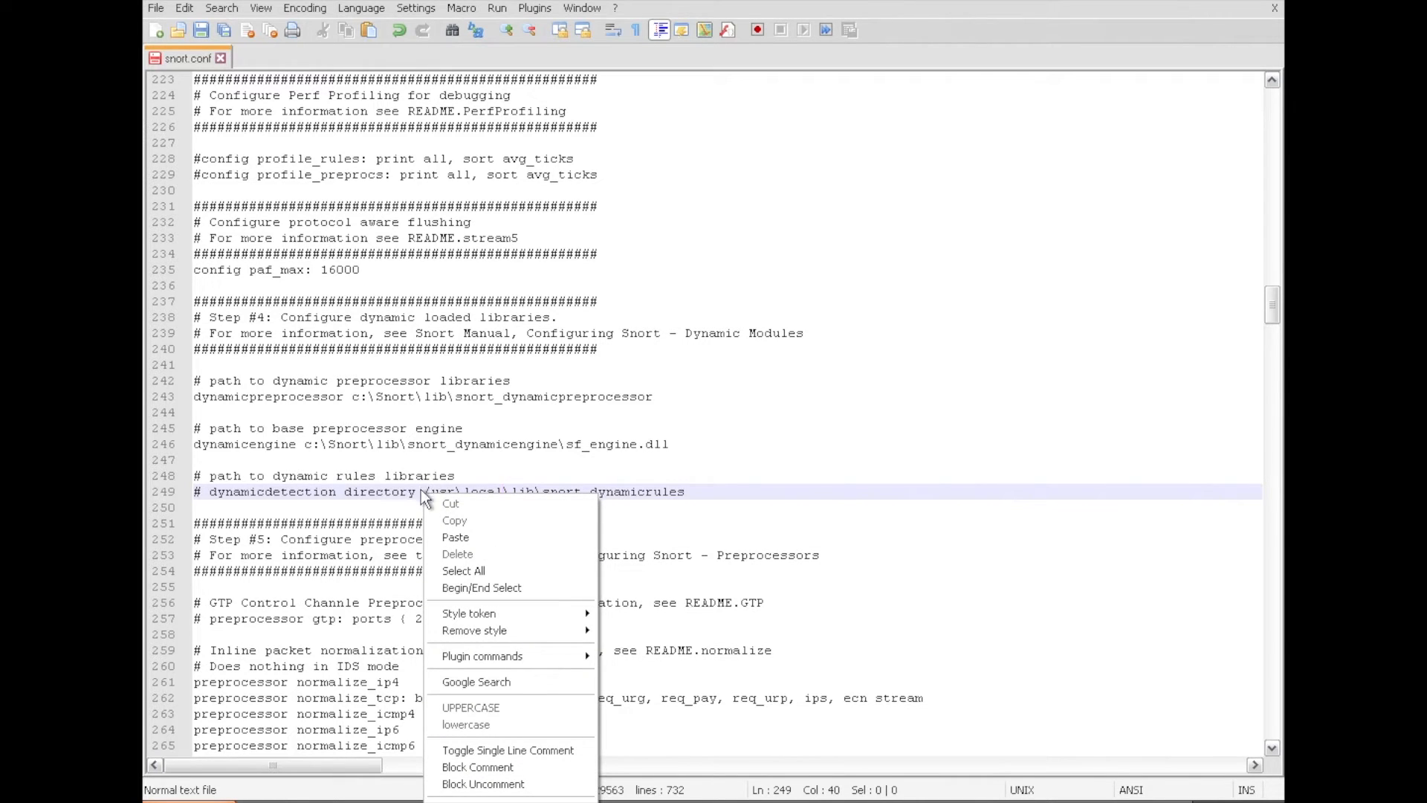
{"action": "left_click", "coordinate": [421, 490]}
{"action": "left_click_drag", "start_coordinate": [420, 491], "coordinate": [504, 485]}
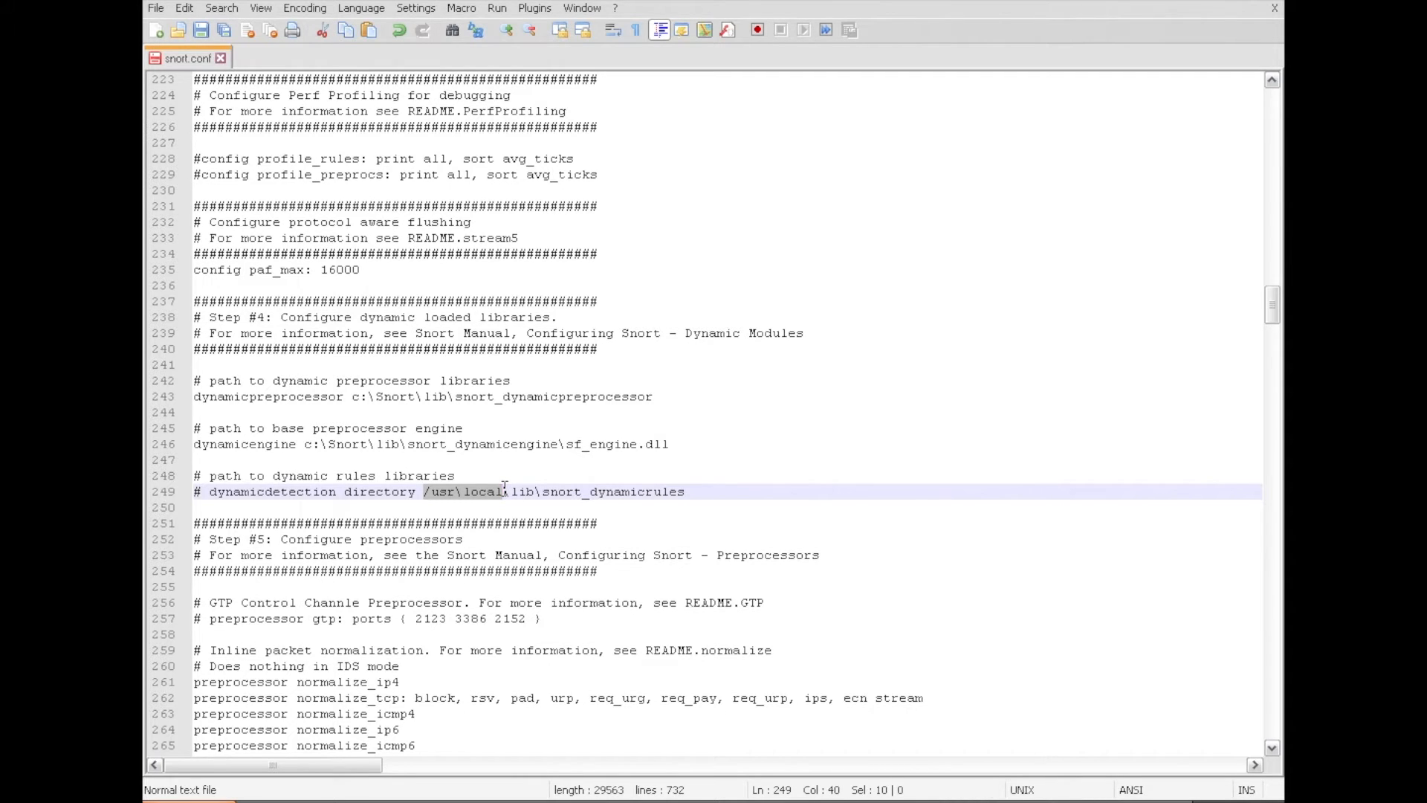
{"action": "type", "text": "c:"}
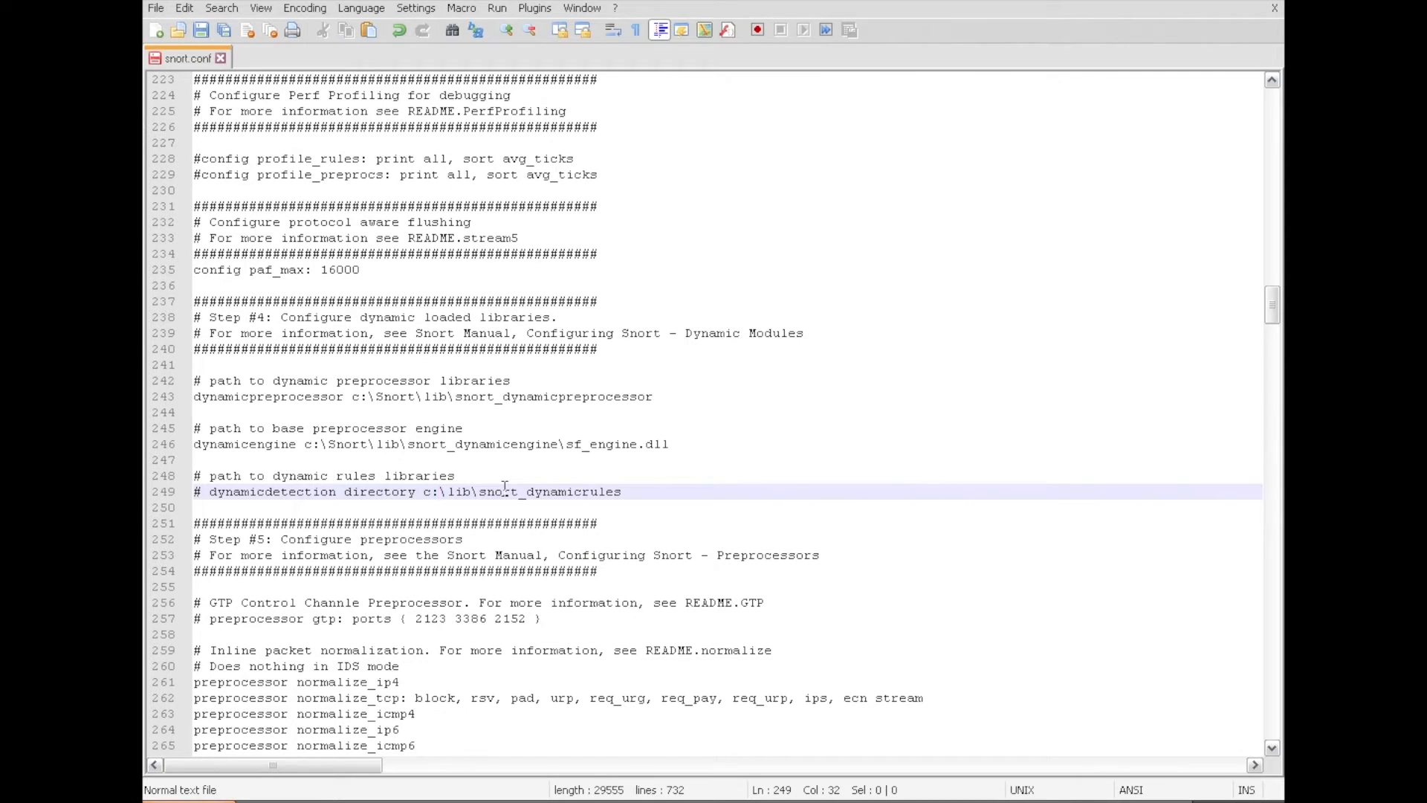
{"action": "type", "text": "\\Snort\\"}
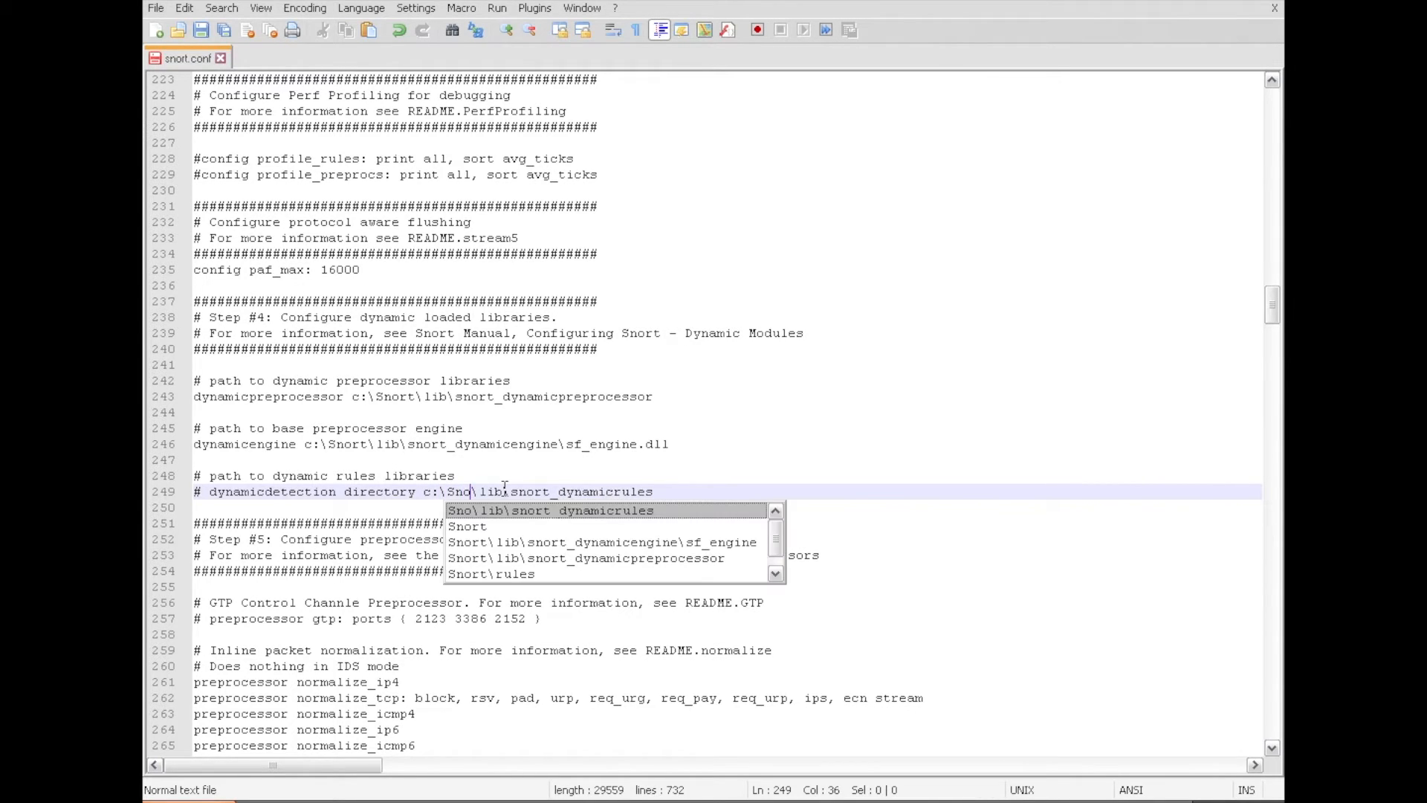
{"action": "left_click", "coordinate": [689, 487]}
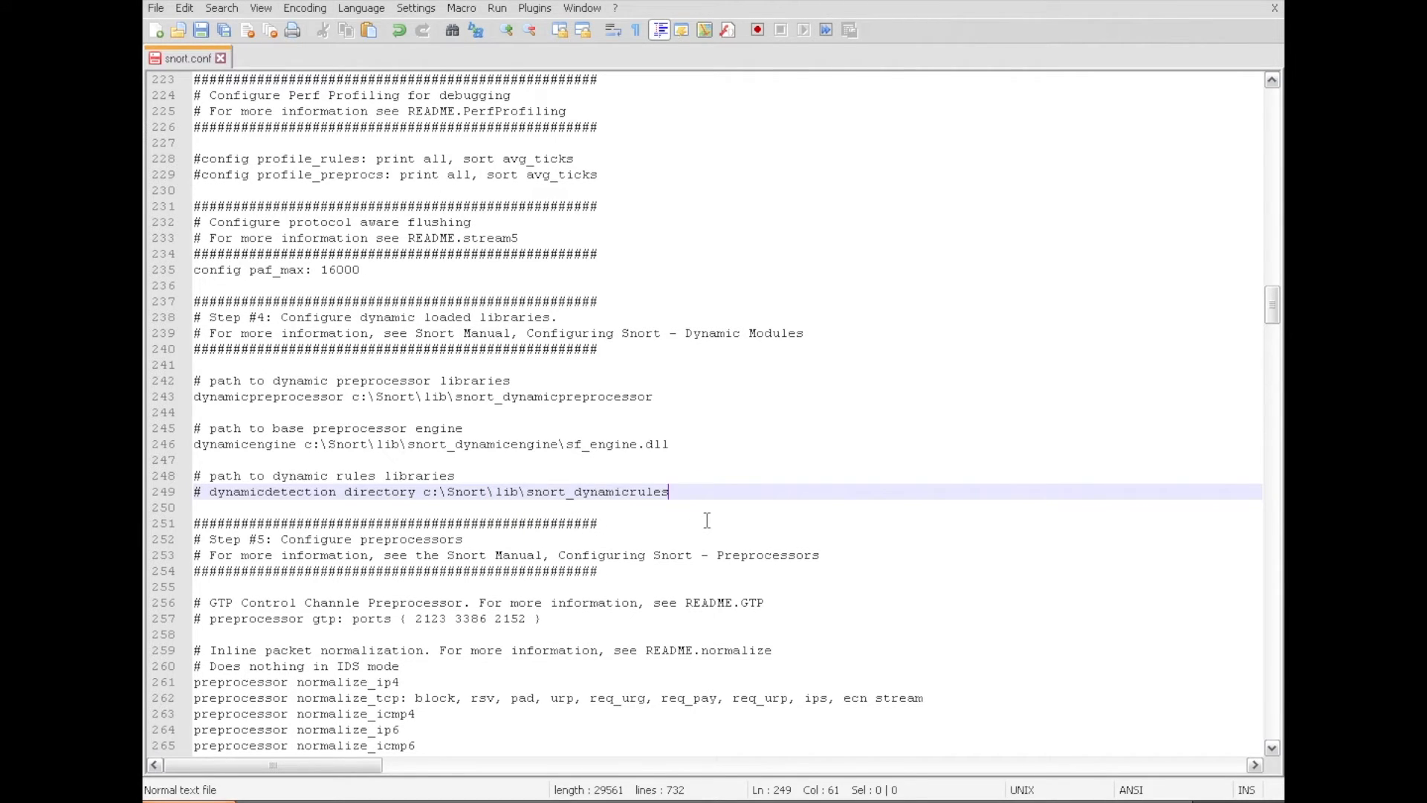
Change the whitelist file name in the reputation preprocessor from white_list.rules to white.list.
{"action": "scroll", "coordinate": [706, 521], "scroll_direction": "down", "scroll_amount": 3}
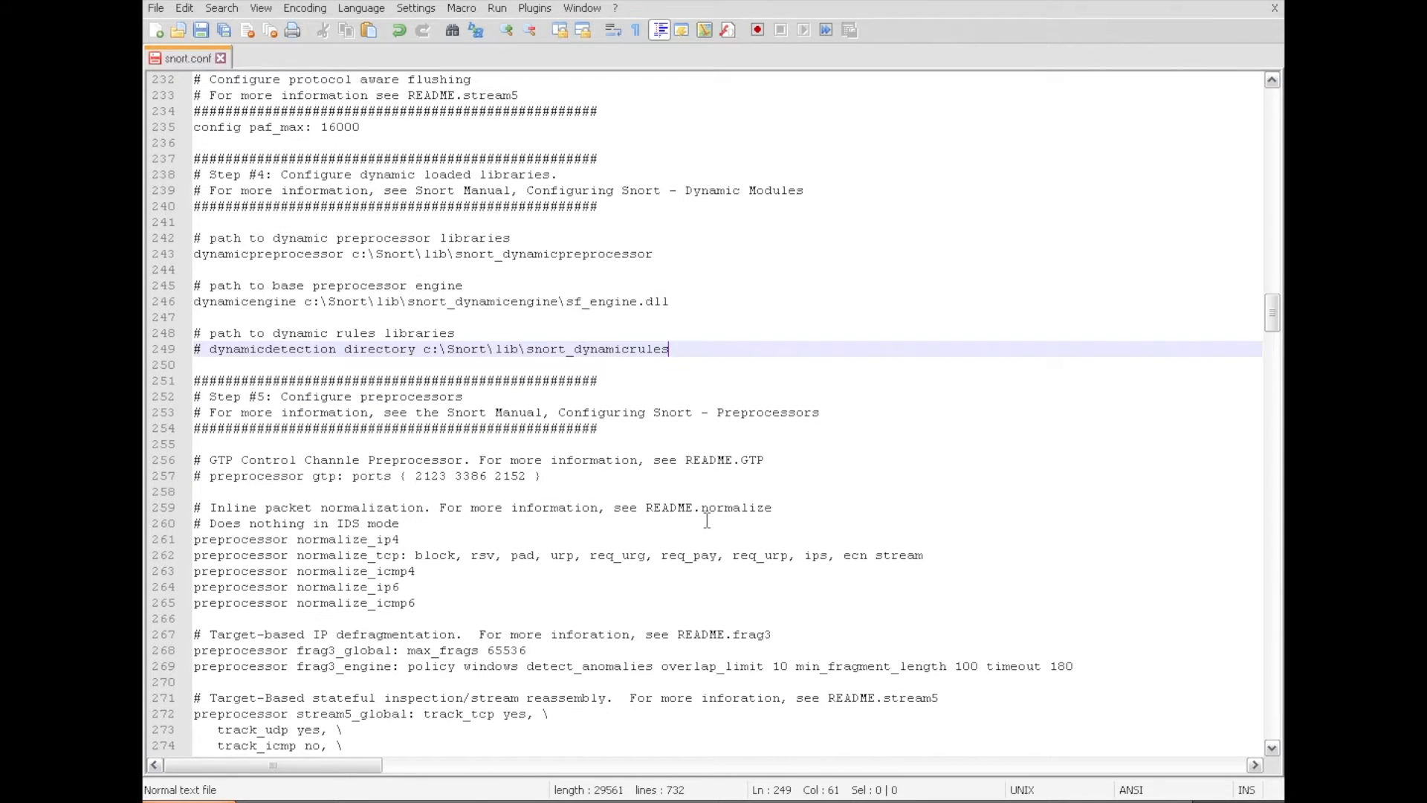
{"action": "scroll", "coordinate": [707, 520], "scroll_direction": "down", "scroll_amount": 2}
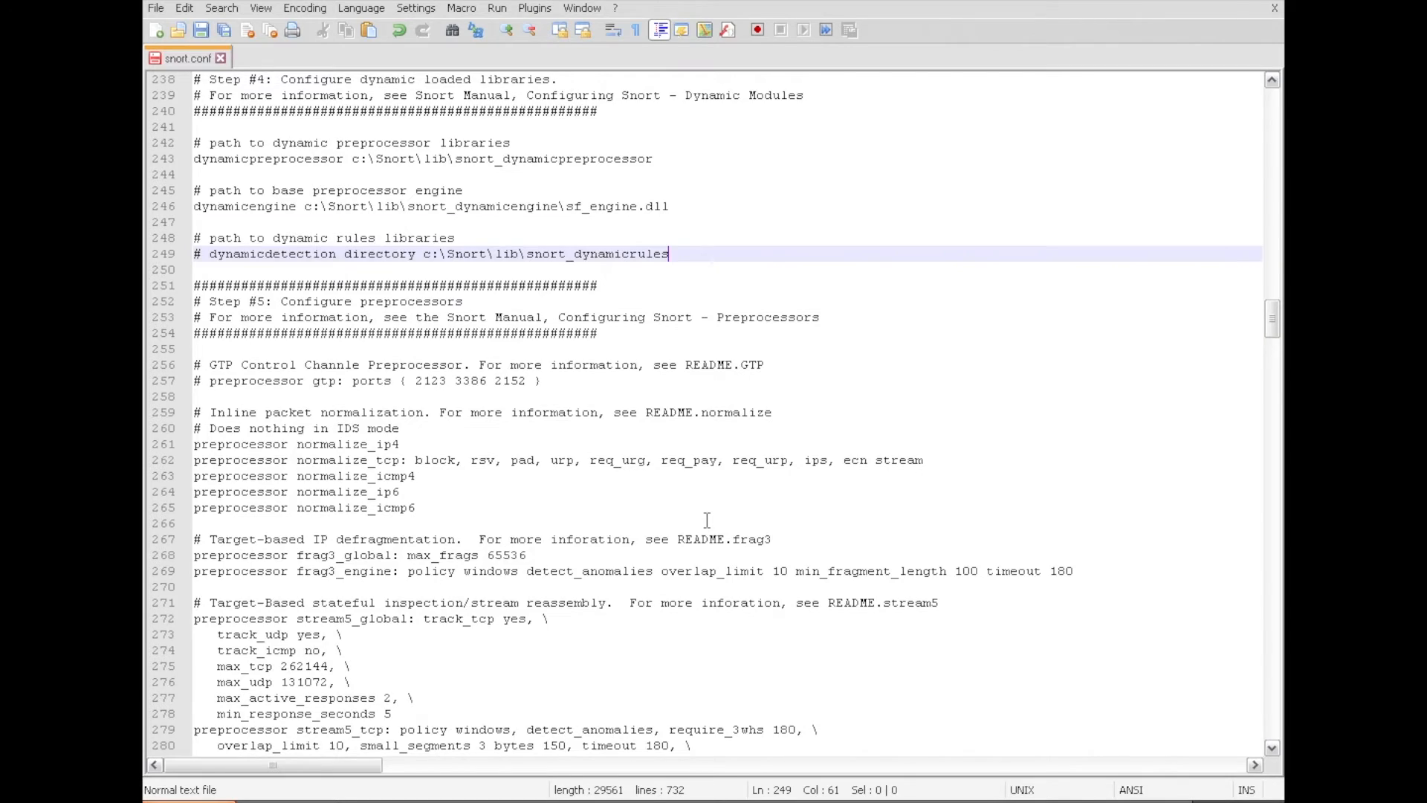
{"action": "scroll", "coordinate": [707, 520], "scroll_direction": "down", "scroll_amount": 12}
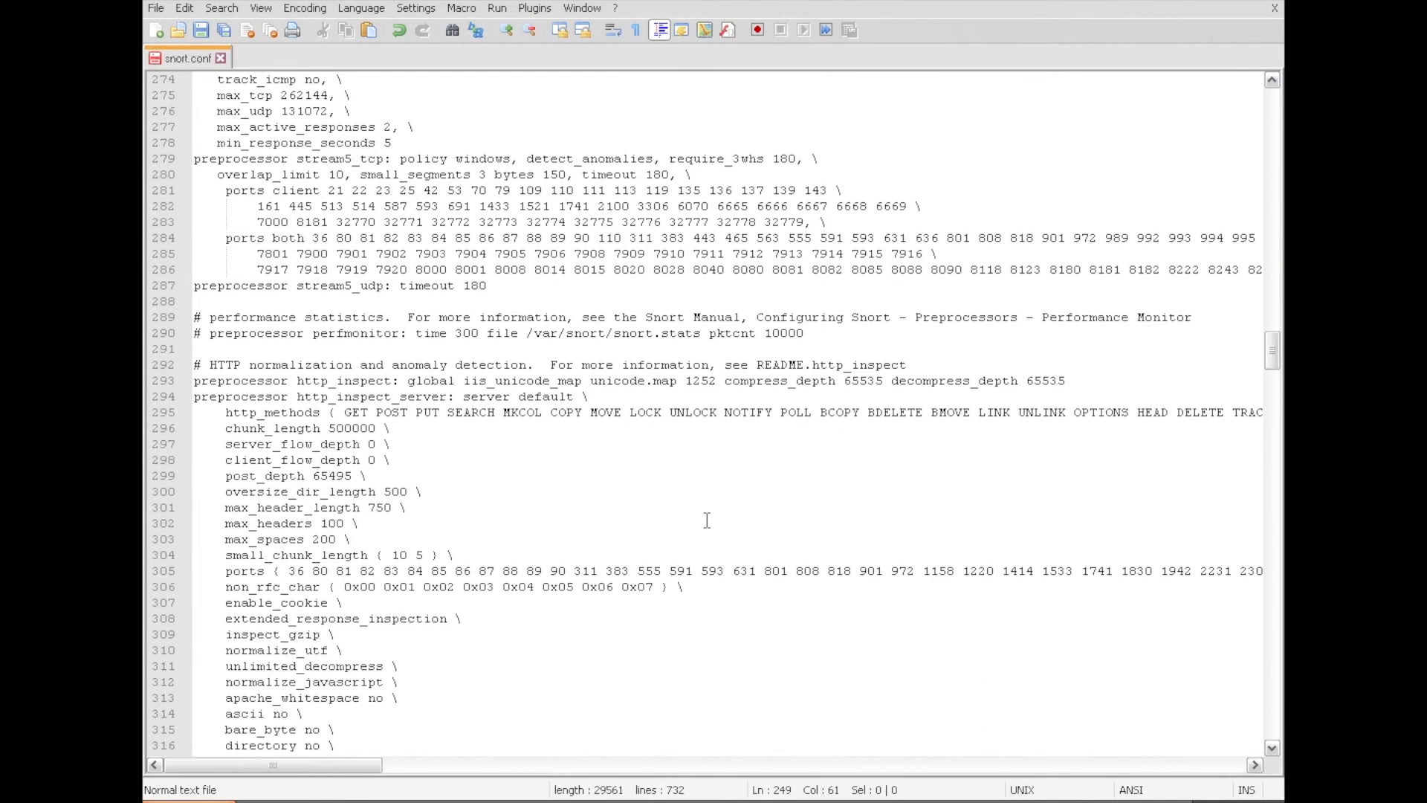
{"action": "scroll", "coordinate": [706, 520], "scroll_direction": "down", "scroll_amount": 18}
{"action": "scroll", "coordinate": [707, 520], "scroll_direction": "down", "scroll_amount": 14}
{"action": "scroll", "coordinate": [707, 520], "scroll_direction": "down", "scroll_amount": 11}
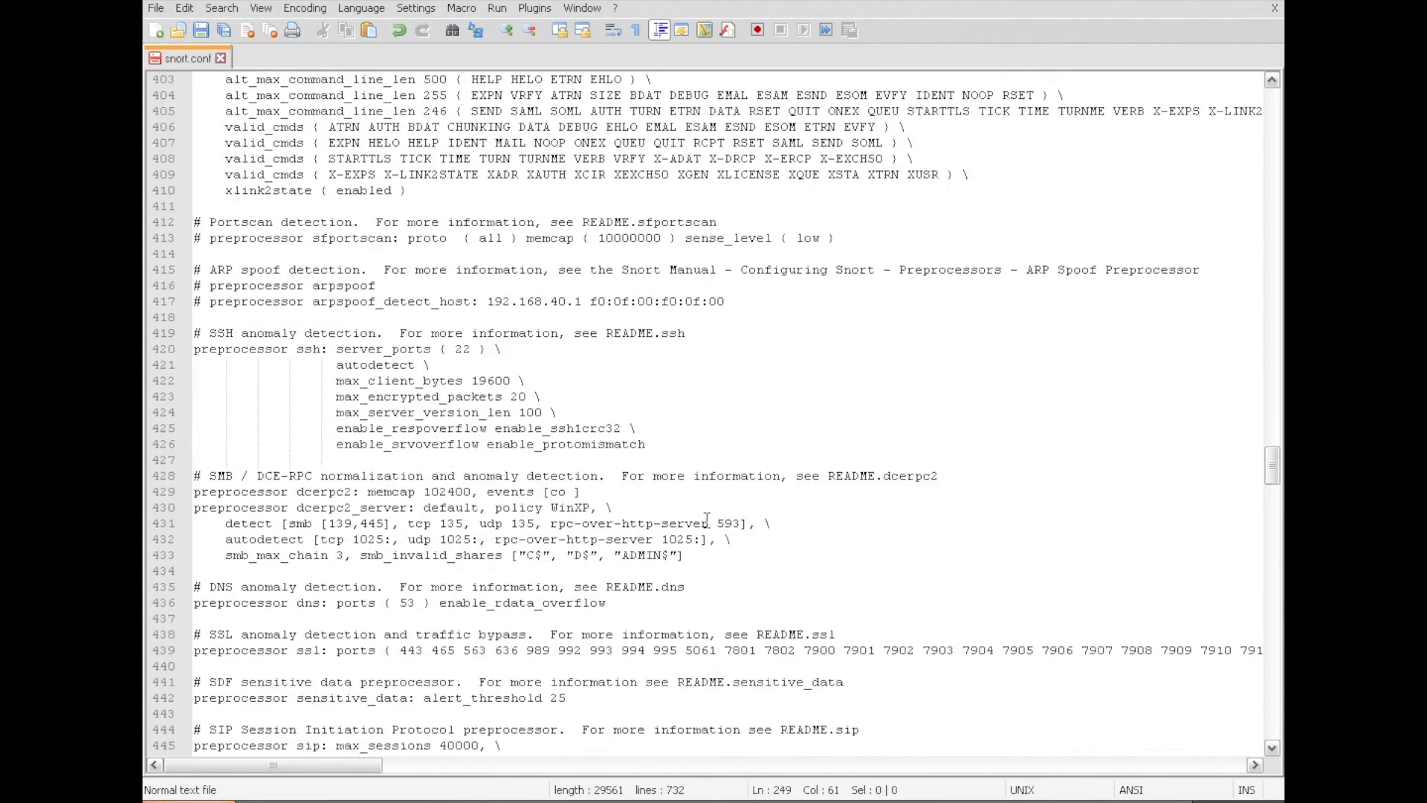
{"action": "scroll", "coordinate": [707, 521], "scroll_direction": "down", "scroll_amount": 11}
{"action": "scroll", "coordinate": [707, 520], "scroll_direction": "down", "scroll_amount": 8}
{"action": "scroll", "coordinate": [707, 520], "scroll_direction": "down", "scroll_amount": 7}
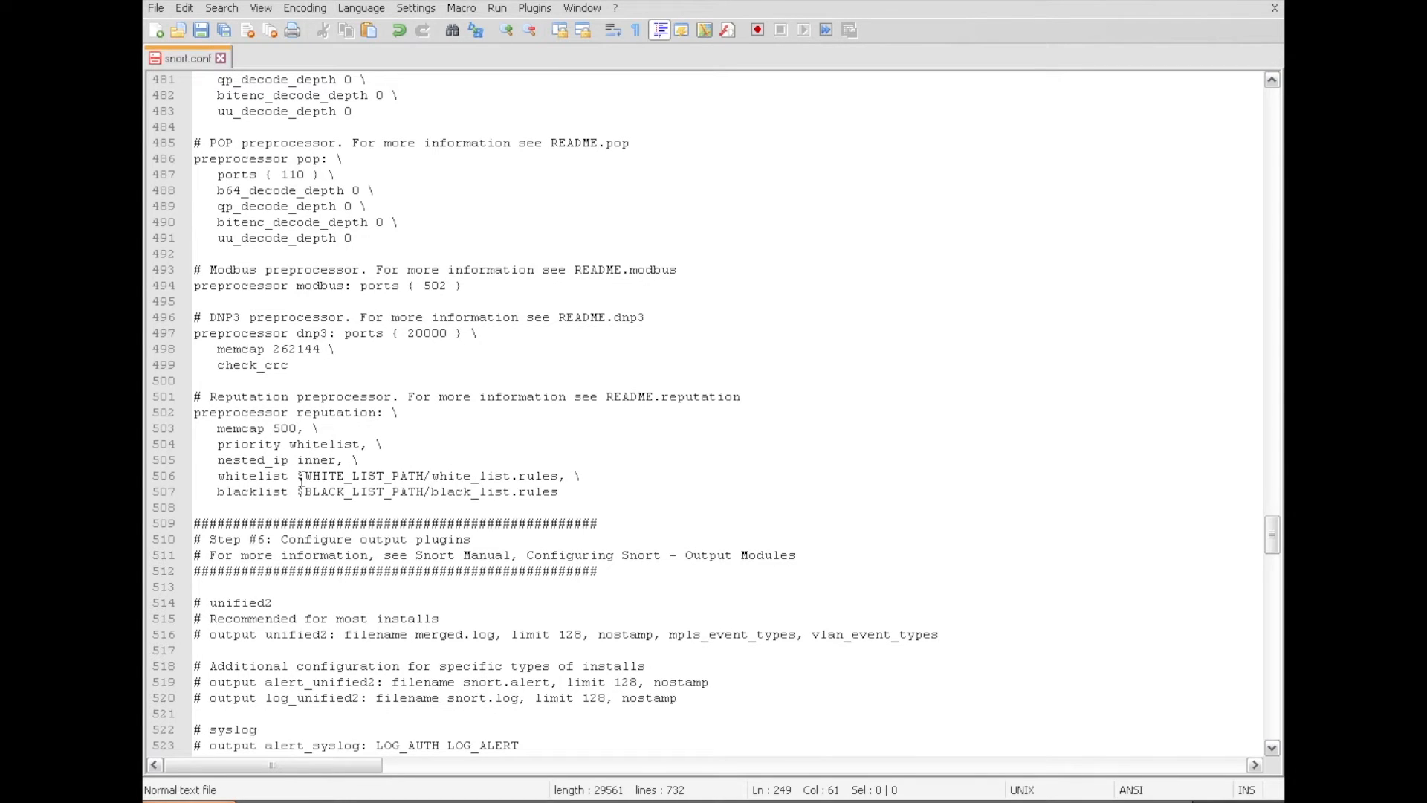
{"action": "left_click", "coordinate": [561, 474]}
{"action": "left_click_drag", "start_coordinate": [561, 475], "coordinate": [512, 477]}
{"action": "key", "text": "Delete"}
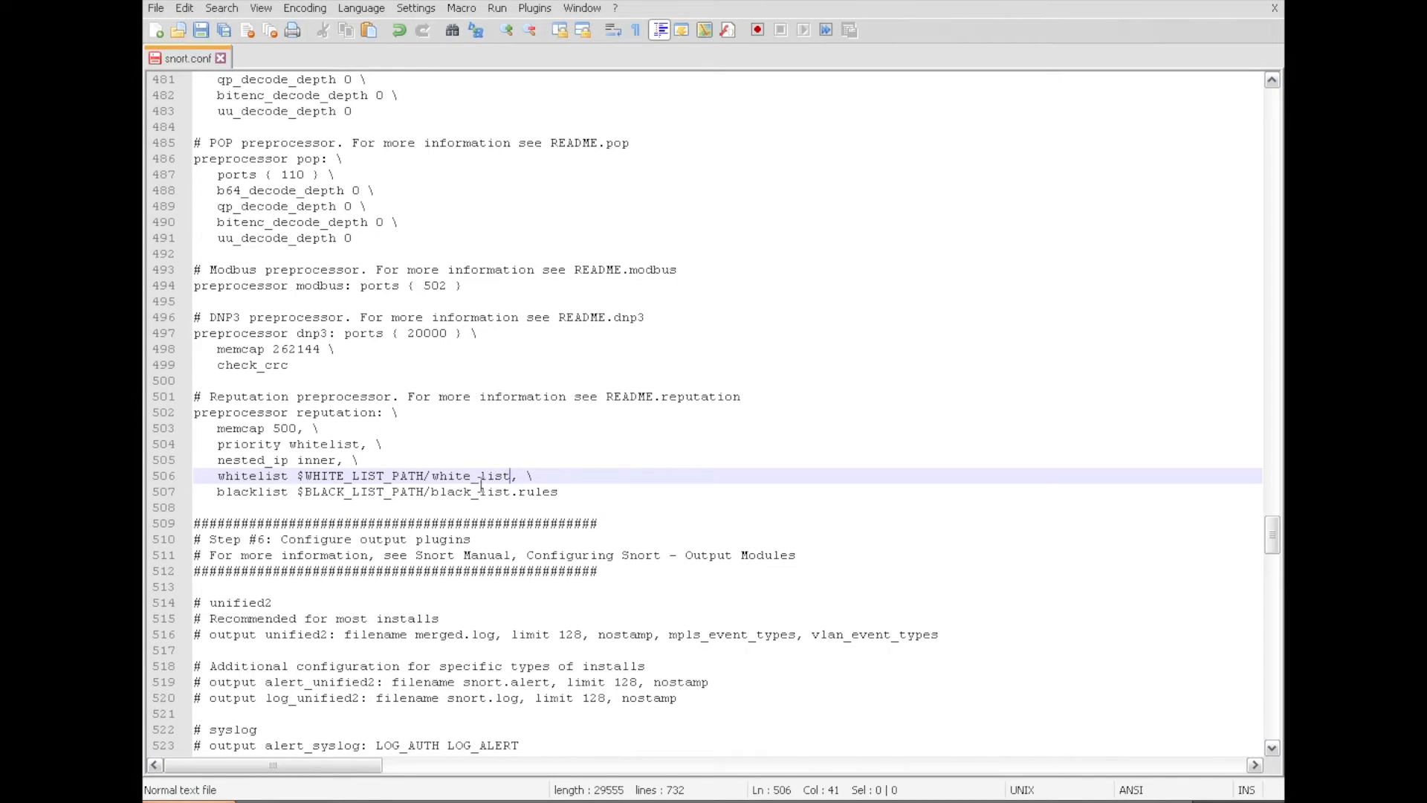
{"action": "left_click", "coordinate": [479, 491]}
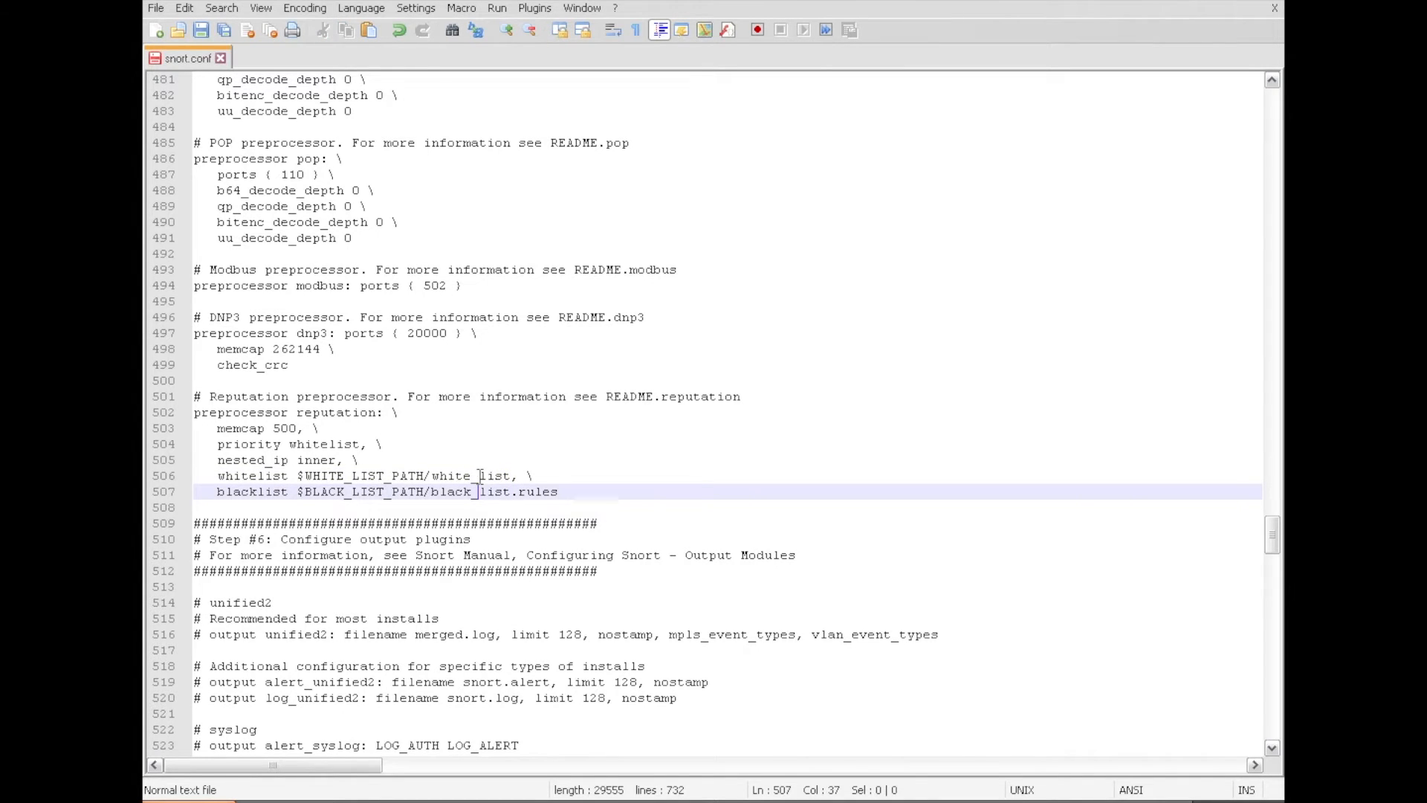
{"action": "left_click", "coordinate": [480, 475]}
{"action": "key", "text": "BackSpace"}
{"action": "type", "text": "."}
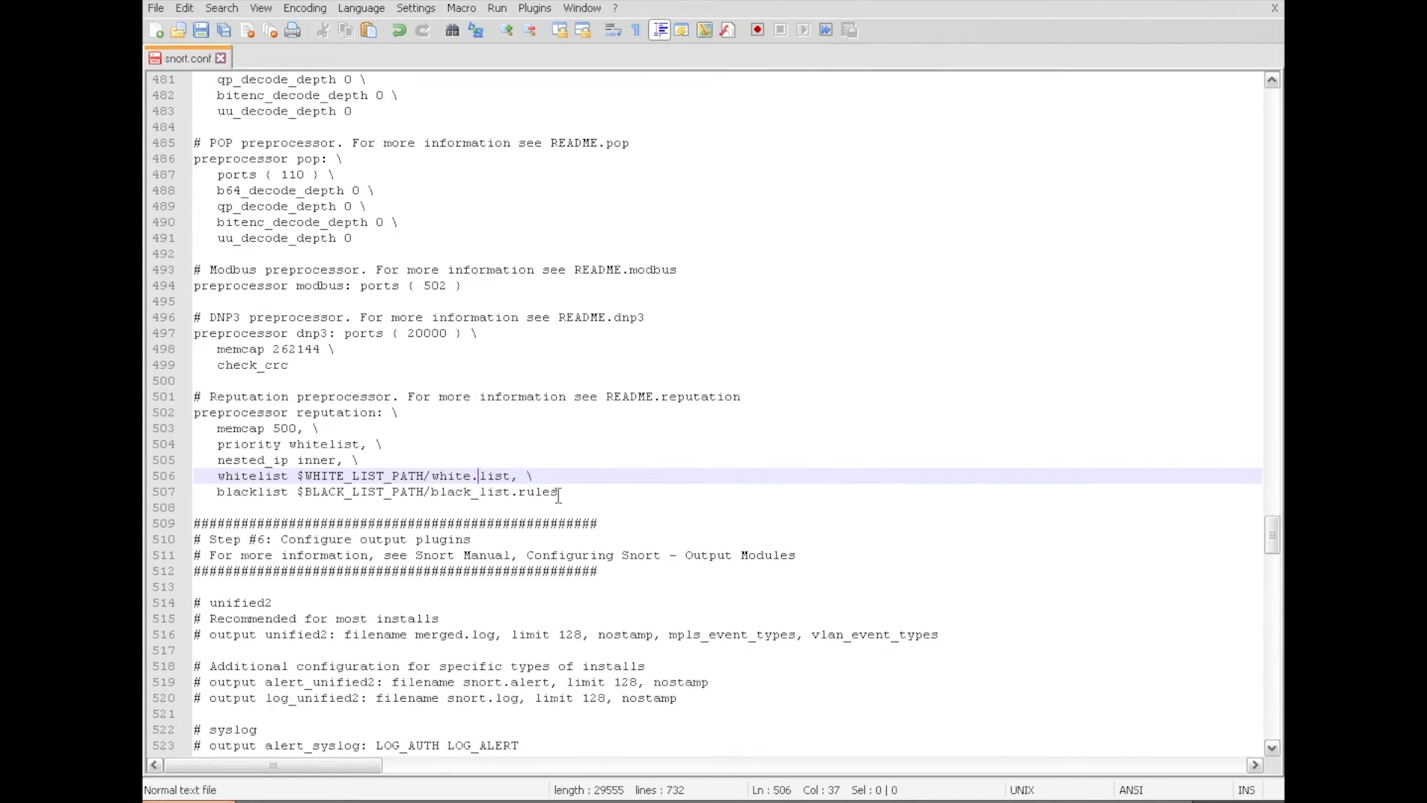
Change the blacklist file name in the reputation preprocessor from black_list.rules to black.list.
{"action": "left_click_drag", "start_coordinate": [559, 494], "coordinate": [511, 500]}
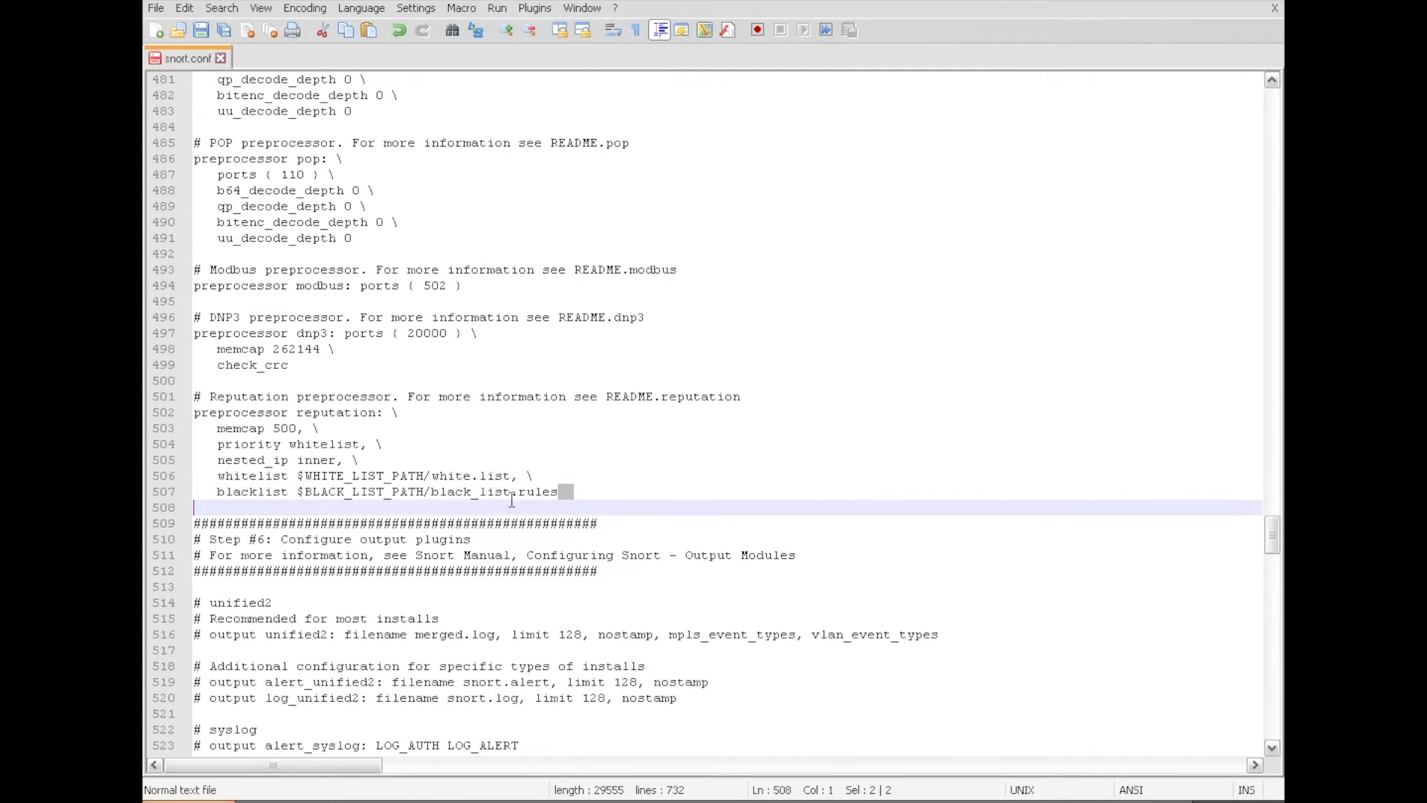
{"action": "left_click", "coordinate": [571, 493]}
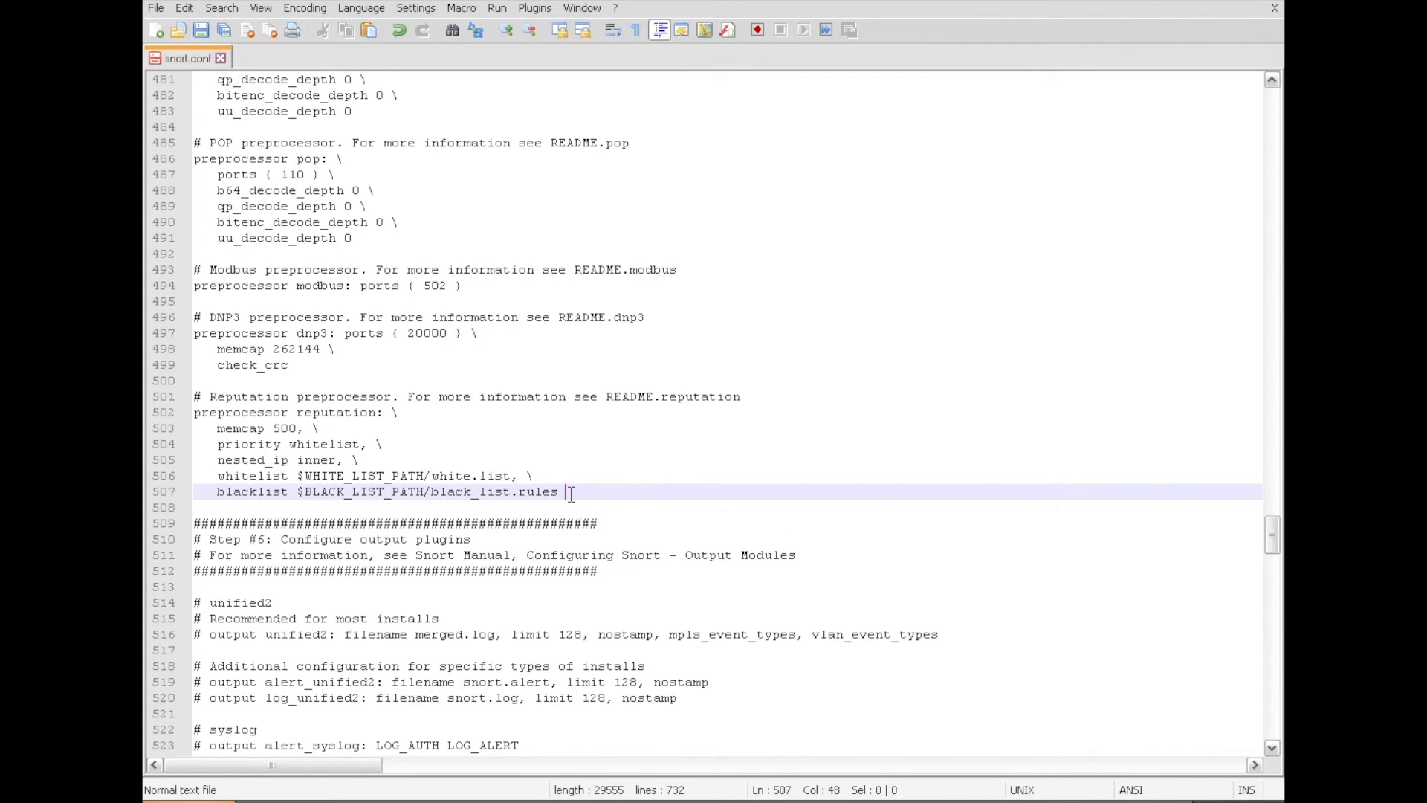
{"action": "key", "text": "BackSpace"}
{"action": "key", "text": "BackSpace"}
{"action": "key", "text": "BackSpace"}
{"action": "key", "text": "BackSpace"}
{"action": "key", "text": "BackSpace"}
{"action": "key", "text": "BackSpace"}
{"action": "left_click", "coordinate": [478, 503]}
{"action": "left_click", "coordinate": [479, 493]}
{"action": "key", "text": "BackSpace"}
{"action": "type", "text": "."}
Replace / with \ one occurrence at a time in the $RULE_PATH and $PREPROC_RULE_PATH include lines, starting at local.rules.
{"action": "scroll", "coordinate": [535, 504], "scroll_direction": "down", "scroll_amount": 1}
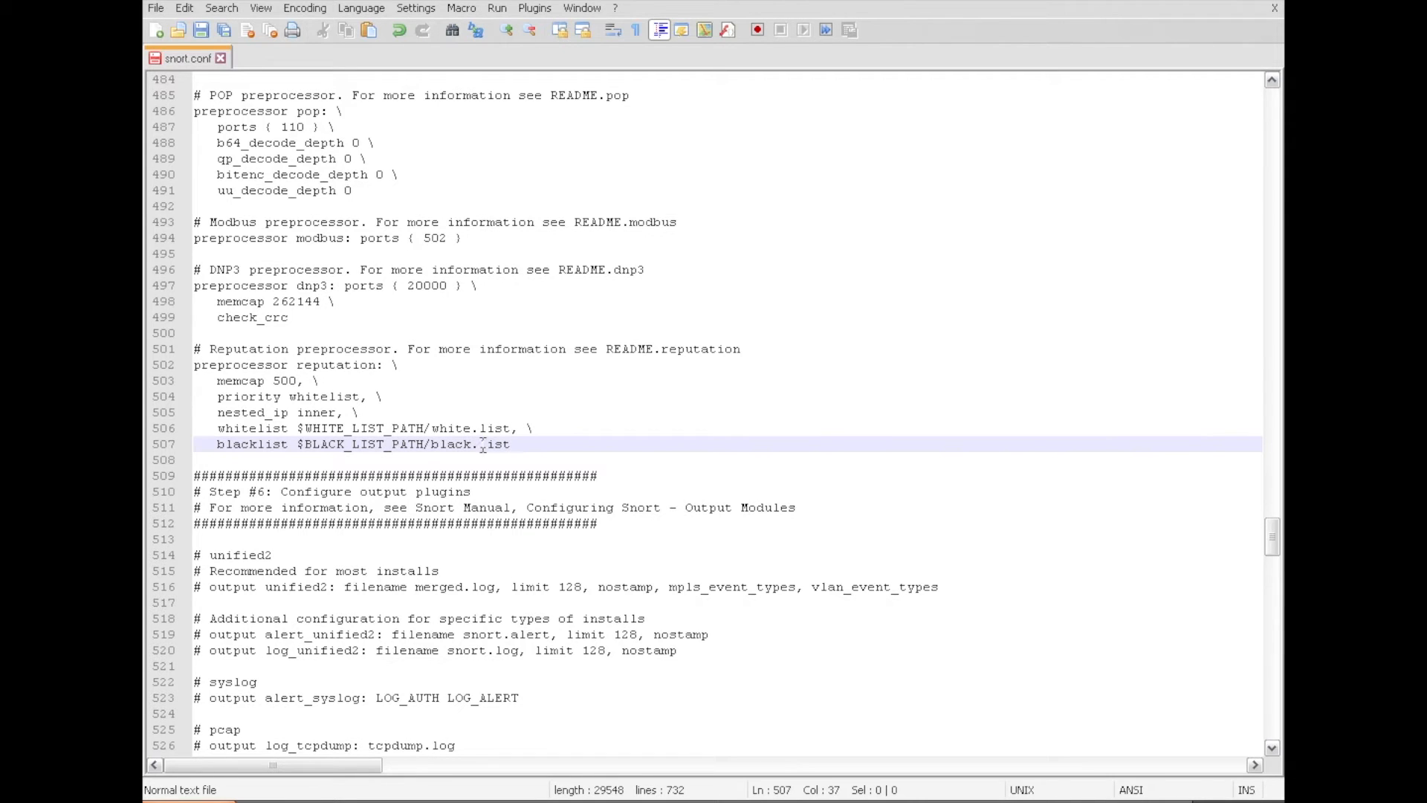
{"action": "scroll", "coordinate": [523, 507], "scroll_direction": "down", "scroll_amount": 4}
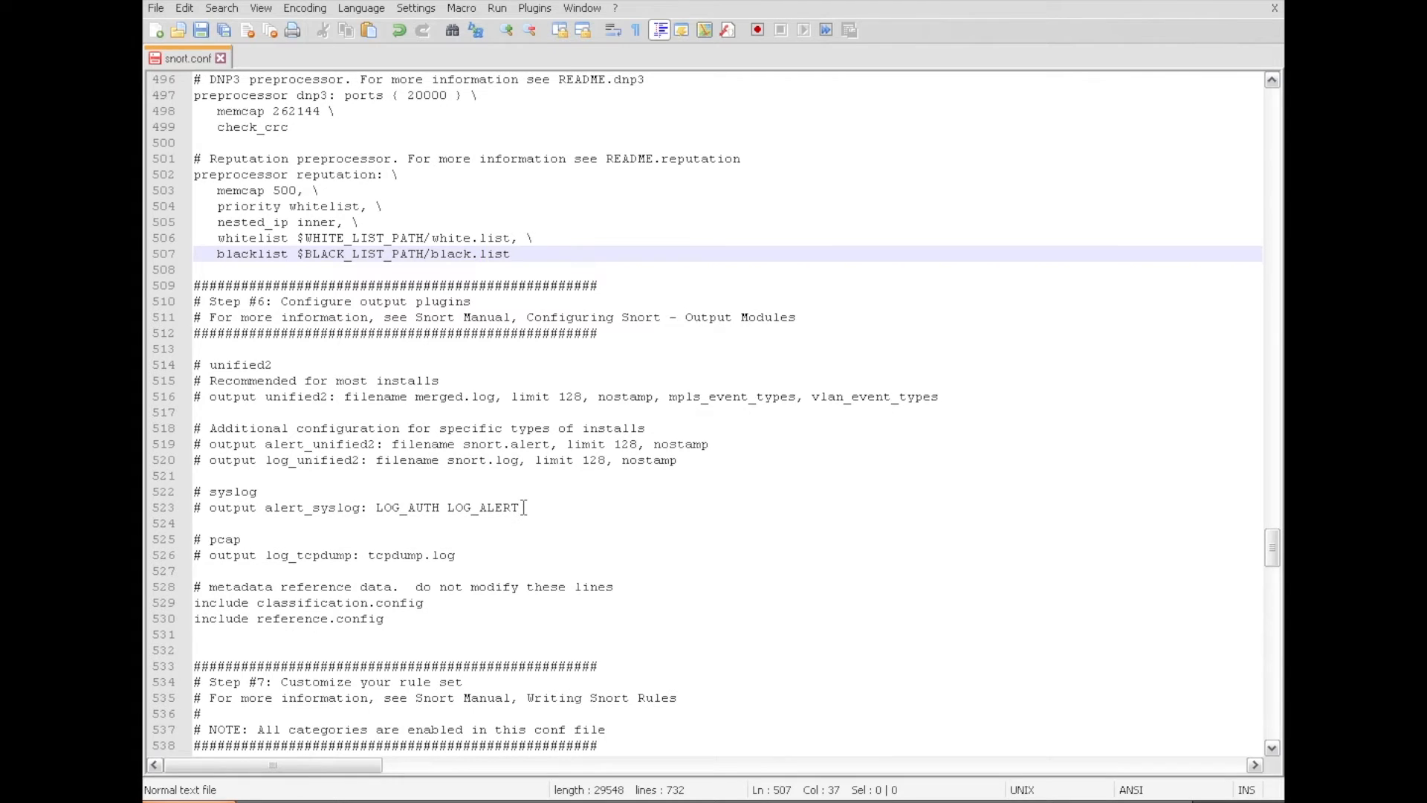
{"action": "scroll", "coordinate": [523, 508], "scroll_direction": "down", "scroll_amount": 1}
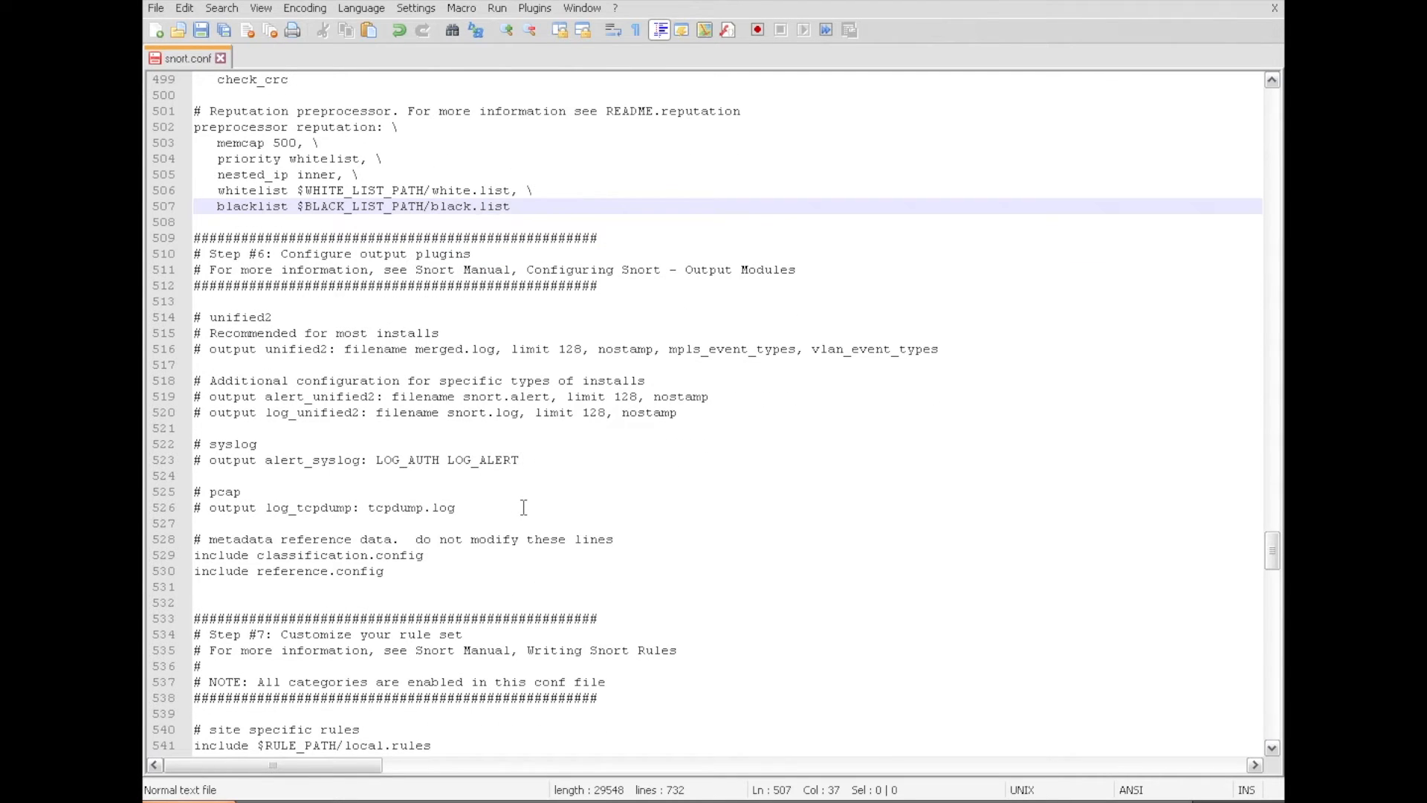
{"action": "scroll", "coordinate": [523, 508], "scroll_direction": "down", "scroll_amount": 7}
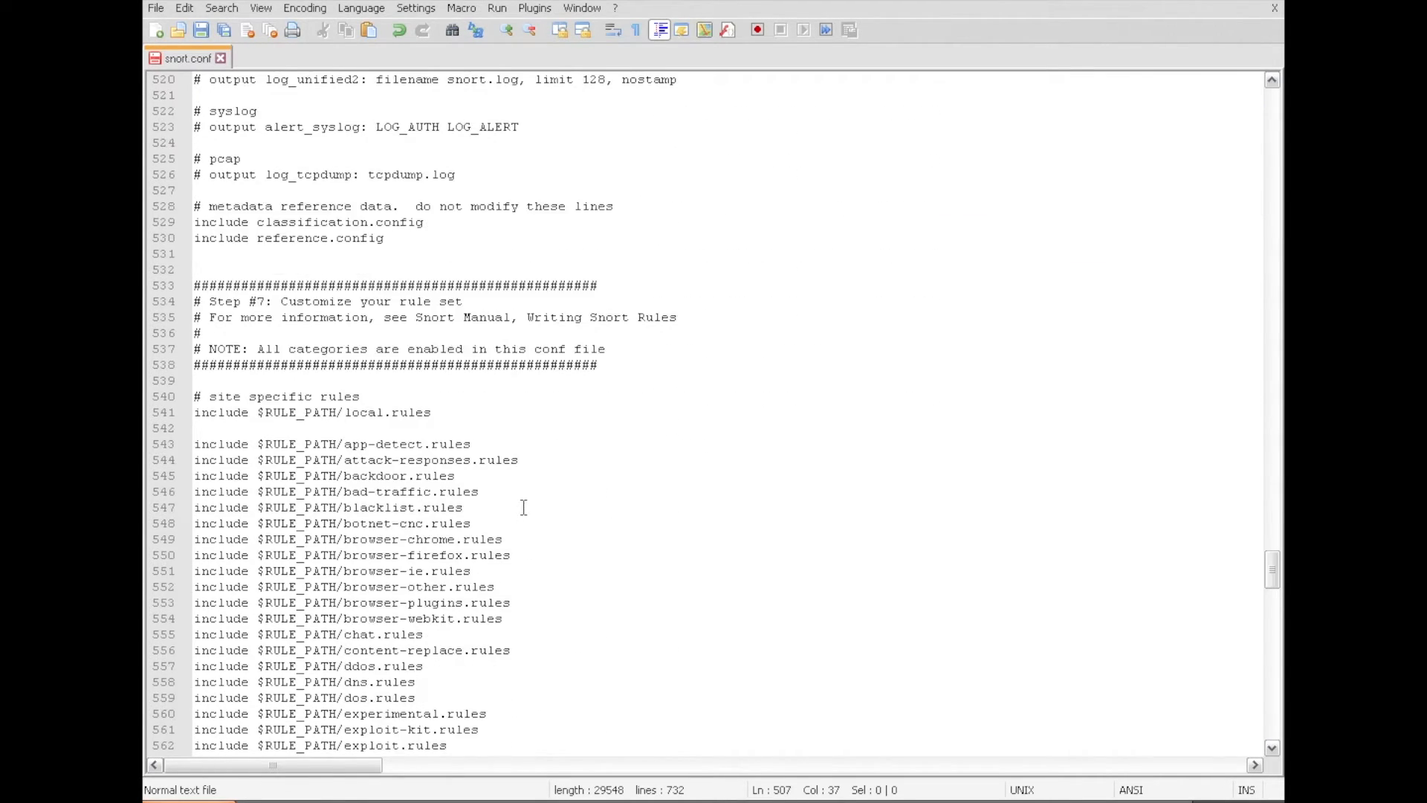
{"action": "scroll", "coordinate": [524, 508], "scroll_direction": "down", "scroll_amount": 1}
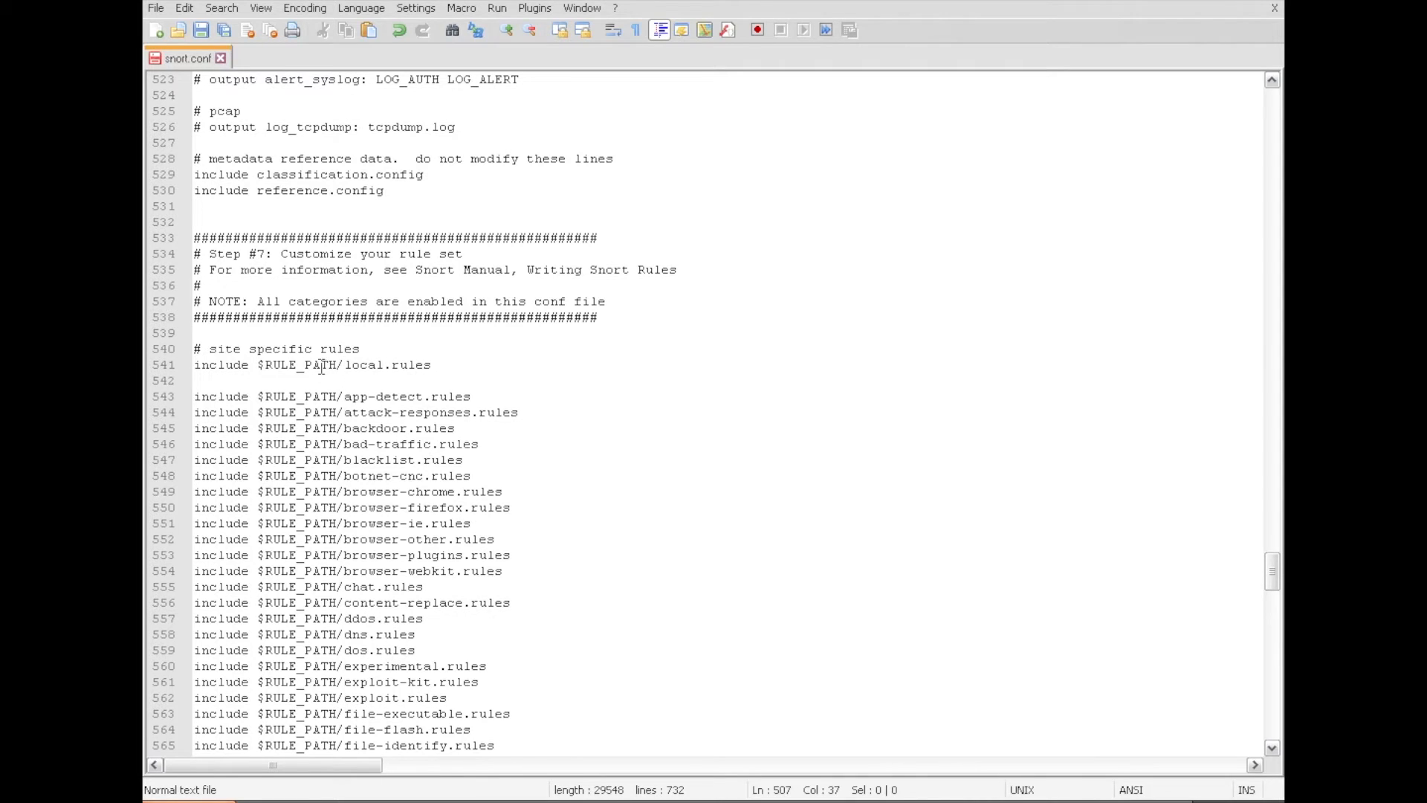
{"action": "left_click", "coordinate": [343, 364]}
{"action": "left_click_drag", "start_coordinate": [341, 360], "coordinate": [336, 366]}
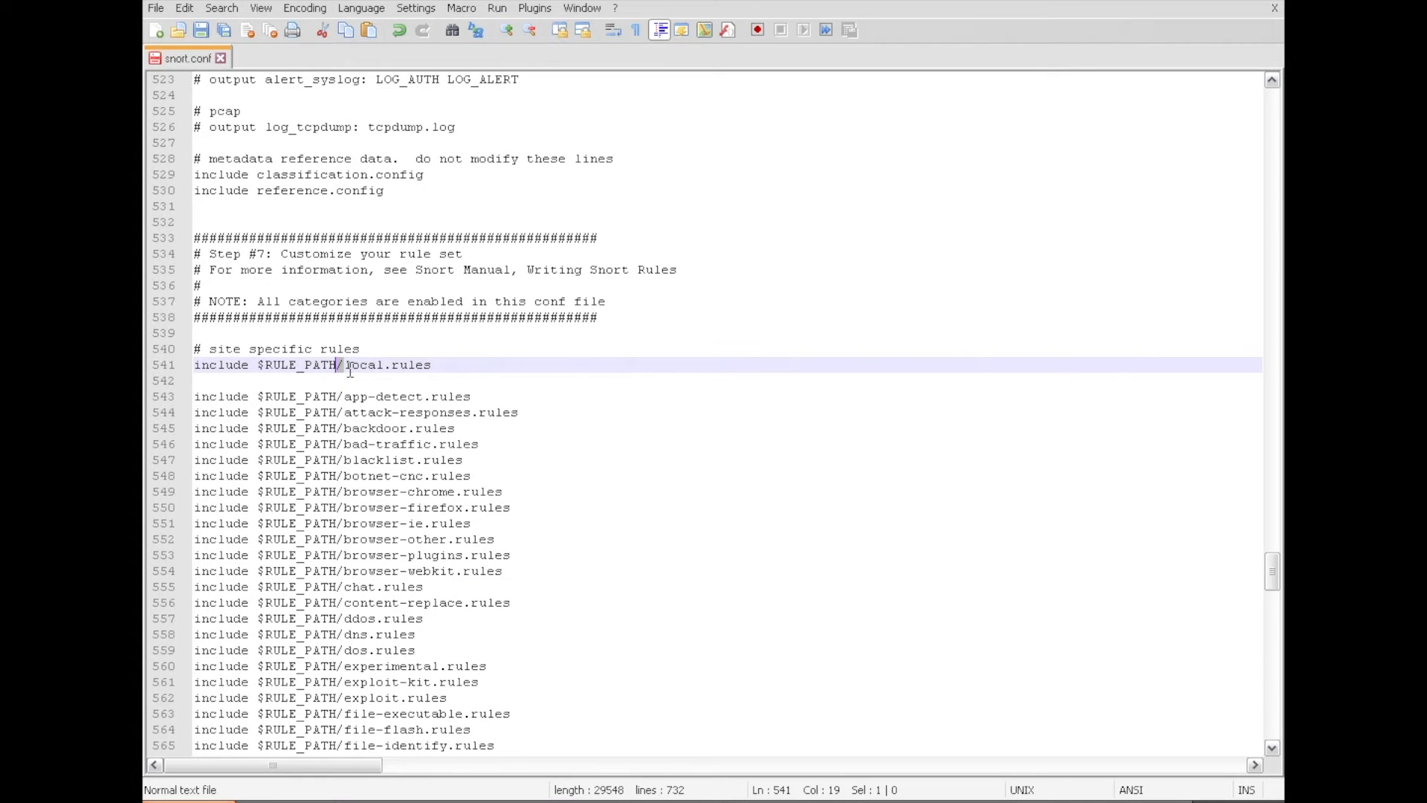
{"action": "key", "text": "ctrl+f"}
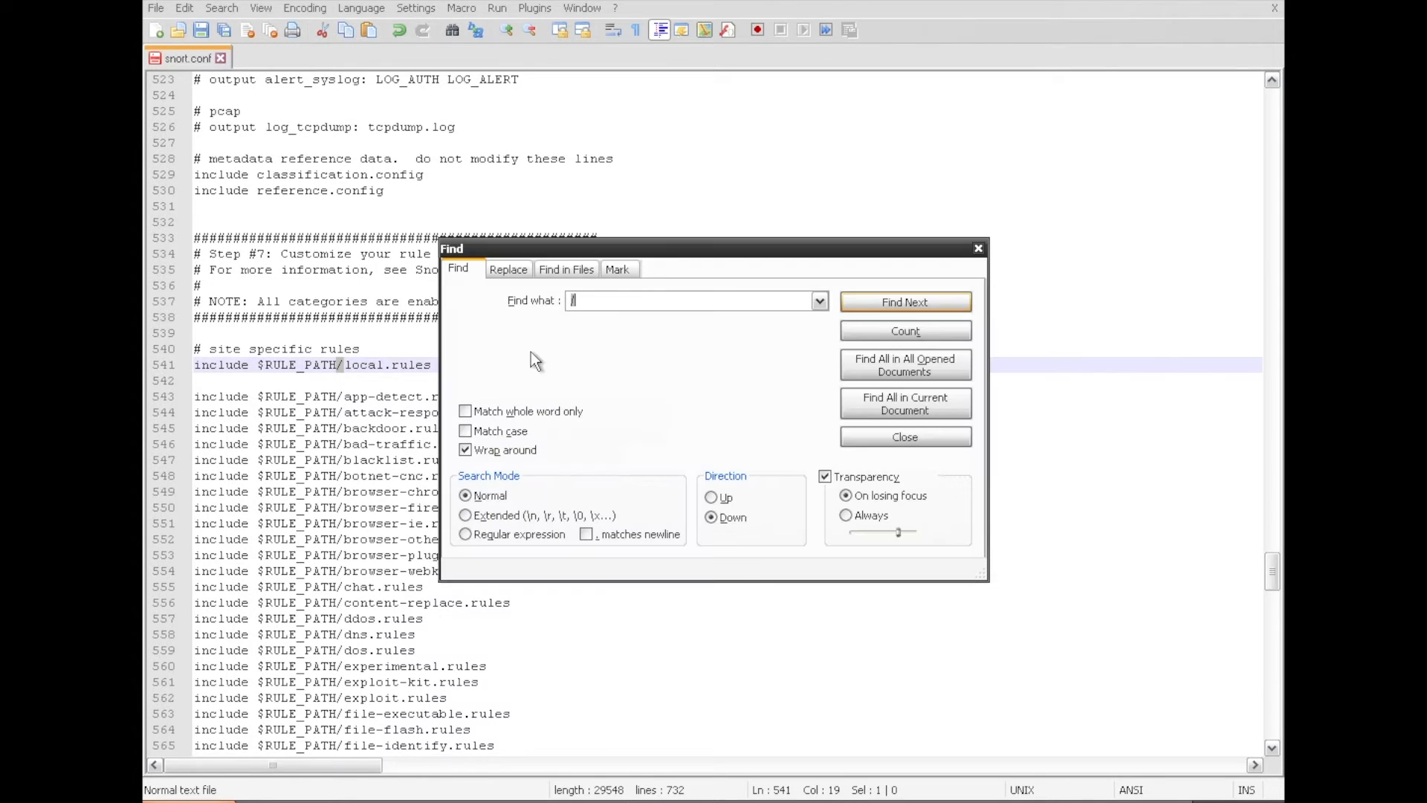
{"action": "left_click", "coordinate": [520, 272]}
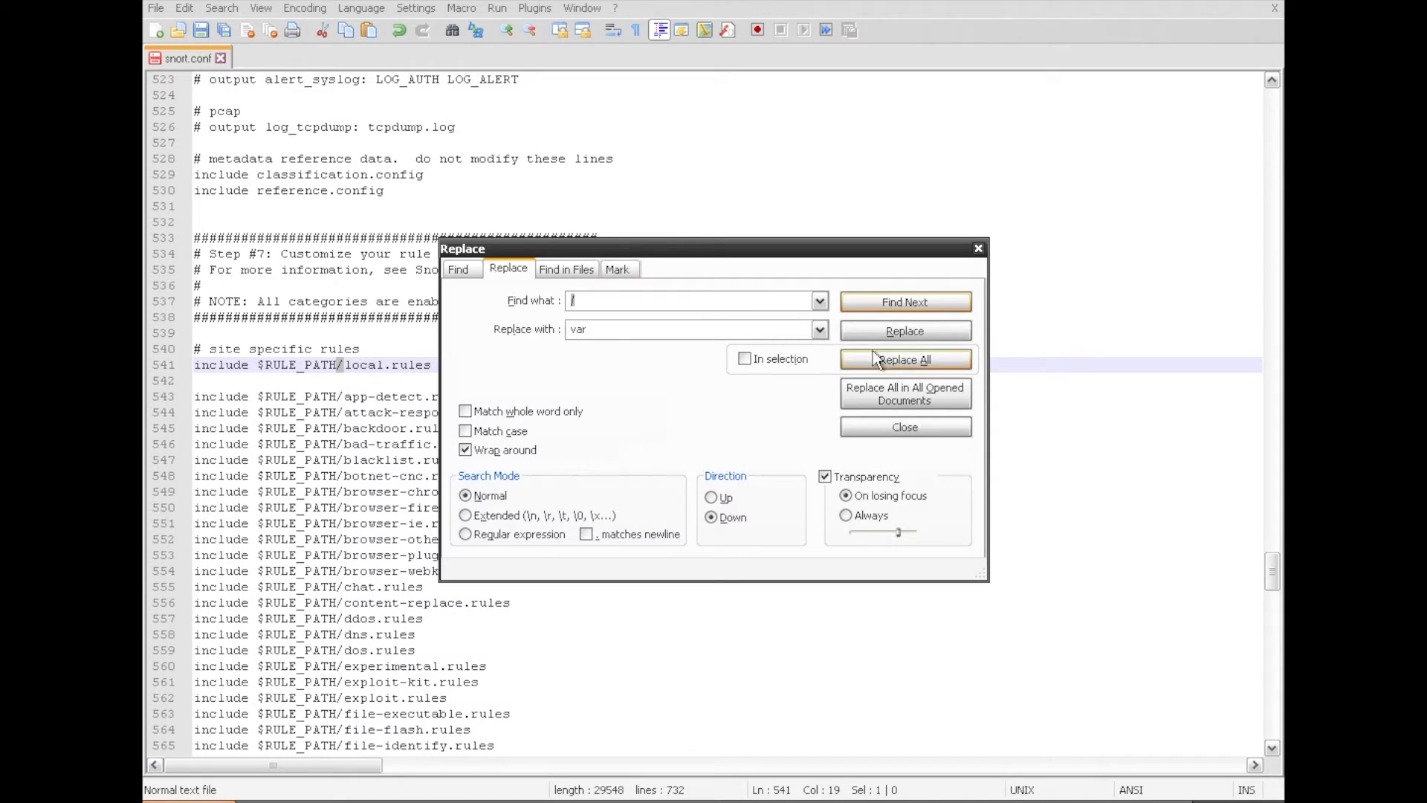
{"action": "left_click", "coordinate": [707, 325]}
{"action": "type", "text": "\\"}
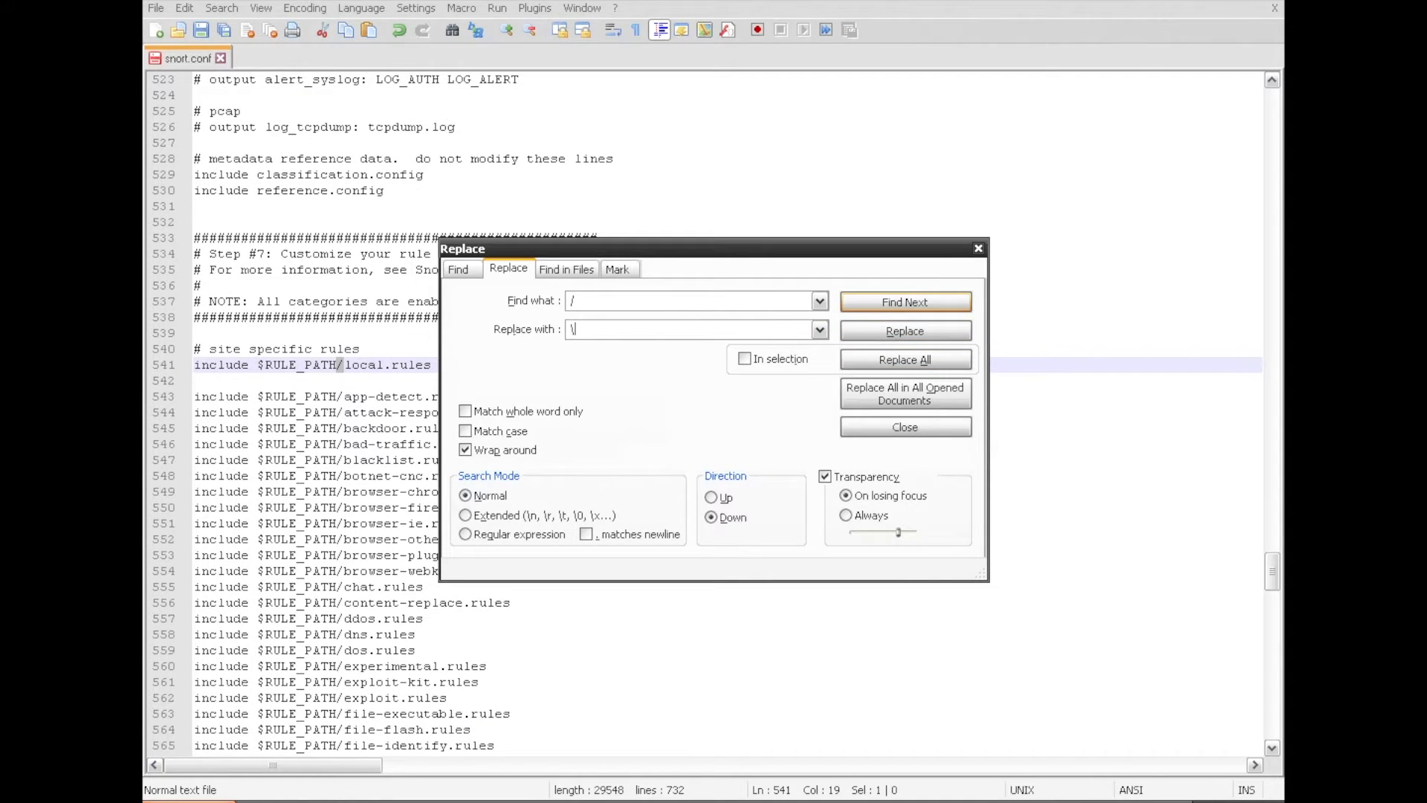
{"action": "left_click", "coordinate": [882, 328]}
{"action": "left_click", "coordinate": [881, 329]}
{"action": "left_click", "coordinate": [881, 329]}
{"action": "left_click", "coordinate": [881, 329]}
{"action": "left_click", "coordinate": [882, 329]}
{"action": "left_click", "coordinate": [881, 329]}
{"action": "left_click", "coordinate": [881, 329]}
{"action": "left_click", "coordinate": [882, 328]}
{"action": "left_click", "coordinate": [882, 328]}
{"action": "left_click", "coordinate": [881, 329]}
{"action": "left_click", "coordinate": [881, 329]}
{"action": "left_click", "coordinate": [881, 328]}
{"action": "left_click", "coordinate": [881, 328]}
{"action": "left_click", "coordinate": [882, 328]}
{"action": "left_click", "coordinate": [881, 329]}
{"action": "left_click", "coordinate": [882, 329]}
{"action": "left_click", "coordinate": [882, 329]}
{"action": "left_click", "coordinate": [881, 329]}
{"action": "left_click", "coordinate": [882, 328]}
{"action": "left_click", "coordinate": [882, 328]}
{"action": "left_click", "coordinate": [881, 329]}
{"action": "left_click", "coordinate": [881, 329]}
{"action": "left_click", "coordinate": [881, 328]}
{"action": "left_click", "coordinate": [882, 328]}
{"action": "left_click", "coordinate": [881, 328]}
{"action": "left_click", "coordinate": [881, 329]}
{"action": "left_click", "coordinate": [881, 328]}
{"action": "left_click", "coordinate": [882, 328]}
{"action": "left_click", "coordinate": [881, 329]}
{"action": "left_click", "coordinate": [881, 329]}
{"action": "left_click", "coordinate": [881, 328]}
{"action": "left_click", "coordinate": [882, 328]}
{"action": "left_click", "coordinate": [882, 328]}
{"action": "left_click", "coordinate": [881, 328]}
{"action": "left_click", "coordinate": [881, 328]}
{"action": "left_click", "coordinate": [881, 329]}
{"action": "left_click", "coordinate": [882, 329]}
{"action": "left_click", "coordinate": [881, 328]}
{"action": "left_click", "coordinate": [881, 329]}
{"action": "left_click", "coordinate": [882, 329]}
{"action": "left_click", "coordinate": [881, 328]}
{"action": "left_click", "coordinate": [881, 329]}
{"action": "left_click", "coordinate": [881, 328]}
{"action": "left_click", "coordinate": [882, 328]}
{"action": "left_click", "coordinate": [882, 328]}
{"action": "left_click", "coordinate": [881, 329]}
{"action": "left_click", "coordinate": [881, 328]}
{"action": "left_click", "coordinate": [882, 329]}
{"action": "left_click", "coordinate": [881, 329]}
{"action": "left_click", "coordinate": [882, 328]}
{"action": "left_click", "coordinate": [881, 329]}
{"action": "left_click", "coordinate": [881, 328]}
{"action": "left_click", "coordinate": [882, 328]}
{"action": "left_click", "coordinate": [881, 328]}
{"action": "left_click", "coordinate": [882, 329]}
{"action": "left_click", "coordinate": [882, 328]}
{"action": "left_click", "coordinate": [882, 328]}
{"action": "left_click", "coordinate": [881, 329]}
{"action": "left_click", "coordinate": [881, 329]}
{"action": "left_click", "coordinate": [881, 328]}
{"action": "left_click", "coordinate": [881, 328]}
{"action": "left_click", "coordinate": [881, 328]}
{"action": "left_click", "coordinate": [882, 328]}
{"action": "left_click", "coordinate": [881, 329]}
{"action": "left_click", "coordinate": [882, 328]}
{"action": "left_click", "coordinate": [882, 328]}
{"action": "left_click", "coordinate": [882, 329]}
{"action": "left_click", "coordinate": [882, 329]}
{"action": "left_click", "coordinate": [881, 329]}
{"action": "left_click", "coordinate": [881, 329]}
{"action": "left_click", "coordinate": [881, 329]}
{"action": "left_click", "coordinate": [881, 328]}
{"action": "left_click", "coordinate": [881, 328]}
{"action": "left_click", "coordinate": [882, 329]}
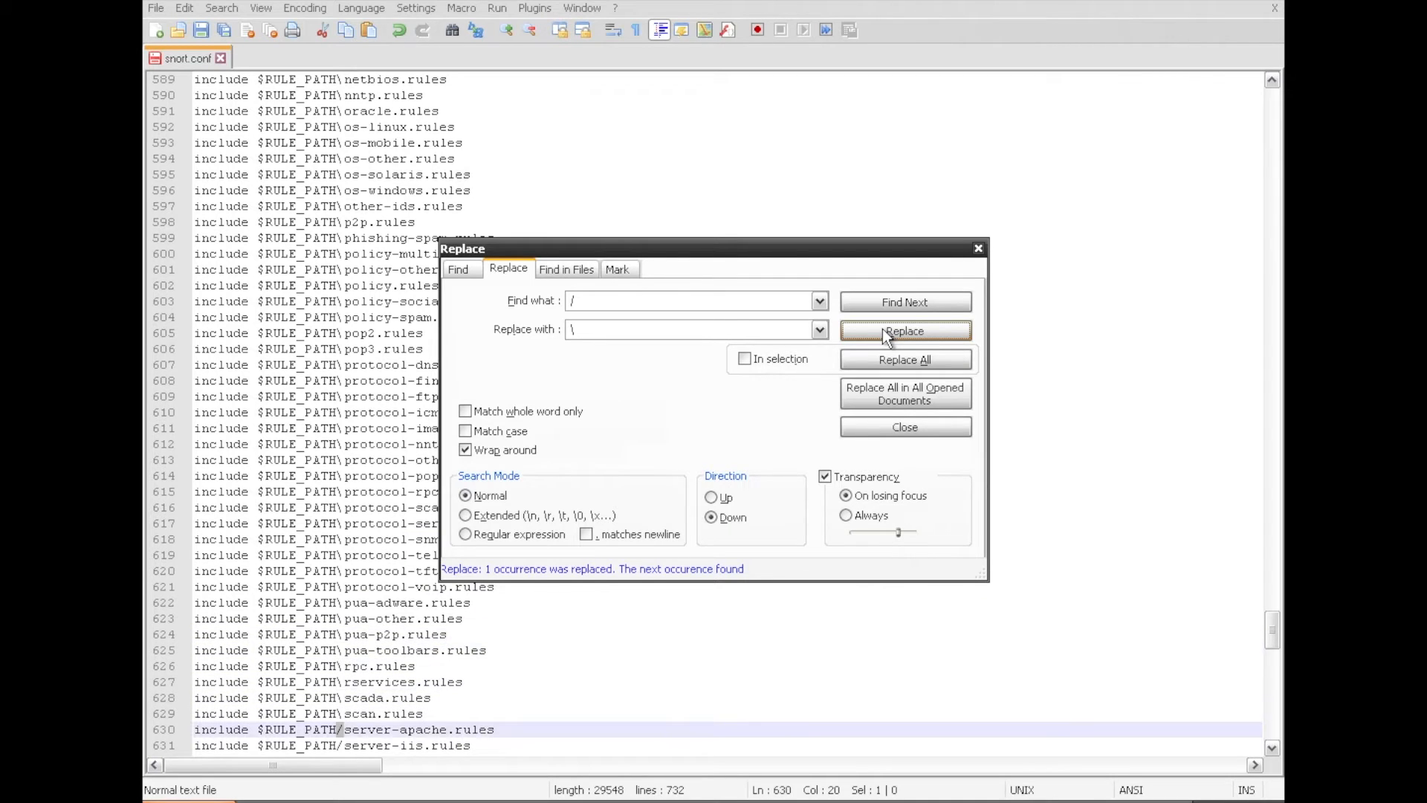
{"action": "left_click", "coordinate": [882, 329]}
{"action": "left_click", "coordinate": [881, 329]}
{"action": "left_click", "coordinate": [881, 329]}
{"action": "left_click", "coordinate": [881, 329]}
{"action": "left_click", "coordinate": [882, 329]}
{"action": "left_click", "coordinate": [882, 328]}
{"action": "left_click", "coordinate": [882, 329]}
{"action": "left_click", "coordinate": [881, 329]}
{"action": "left_click", "coordinate": [881, 328]}
{"action": "left_click", "coordinate": [882, 329]}
{"action": "left_click", "coordinate": [882, 328]}
{"action": "left_click", "coordinate": [881, 328]}
{"action": "left_click", "coordinate": [881, 328]}
{"action": "left_click", "coordinate": [882, 329]}
{"action": "left_click", "coordinate": [881, 328]}
{"action": "left_click", "coordinate": [882, 328]}
{"action": "left_click", "coordinate": [882, 329]}
{"action": "left_click", "coordinate": [882, 328]}
{"action": "left_click", "coordinate": [881, 329]}
{"action": "left_click", "coordinate": [881, 329]}
{"action": "left_click", "coordinate": [881, 329]}
{"action": "left_click", "coordinate": [882, 328]}
{"action": "left_click", "coordinate": [881, 328]}
{"action": "left_click", "coordinate": [881, 329]}
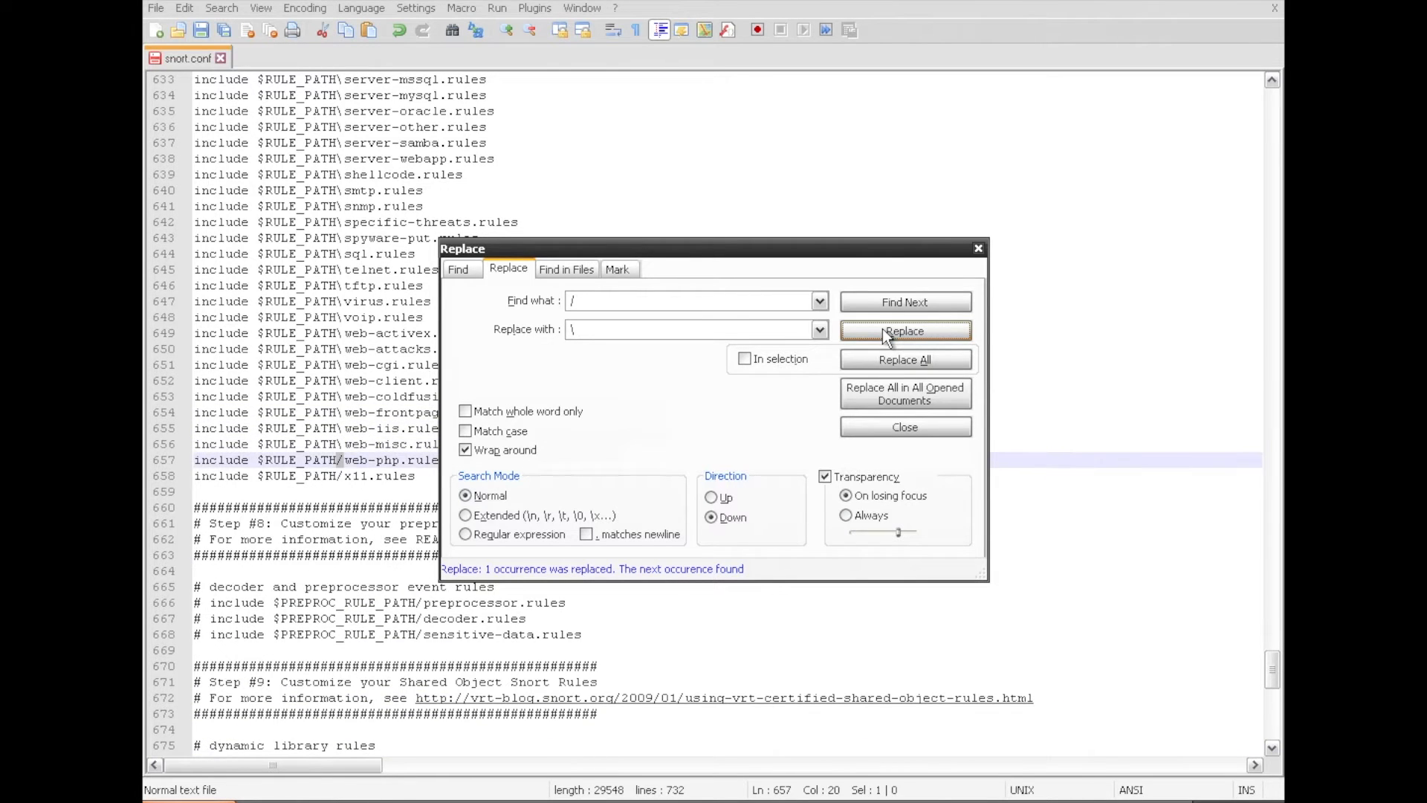
{"action": "left_click", "coordinate": [882, 329]}
{"action": "left_click", "coordinate": [881, 329]}
{"action": "left_click", "coordinate": [882, 329]}
{"action": "left_click", "coordinate": [881, 329]}
{"action": "left_click", "coordinate": [882, 328]}
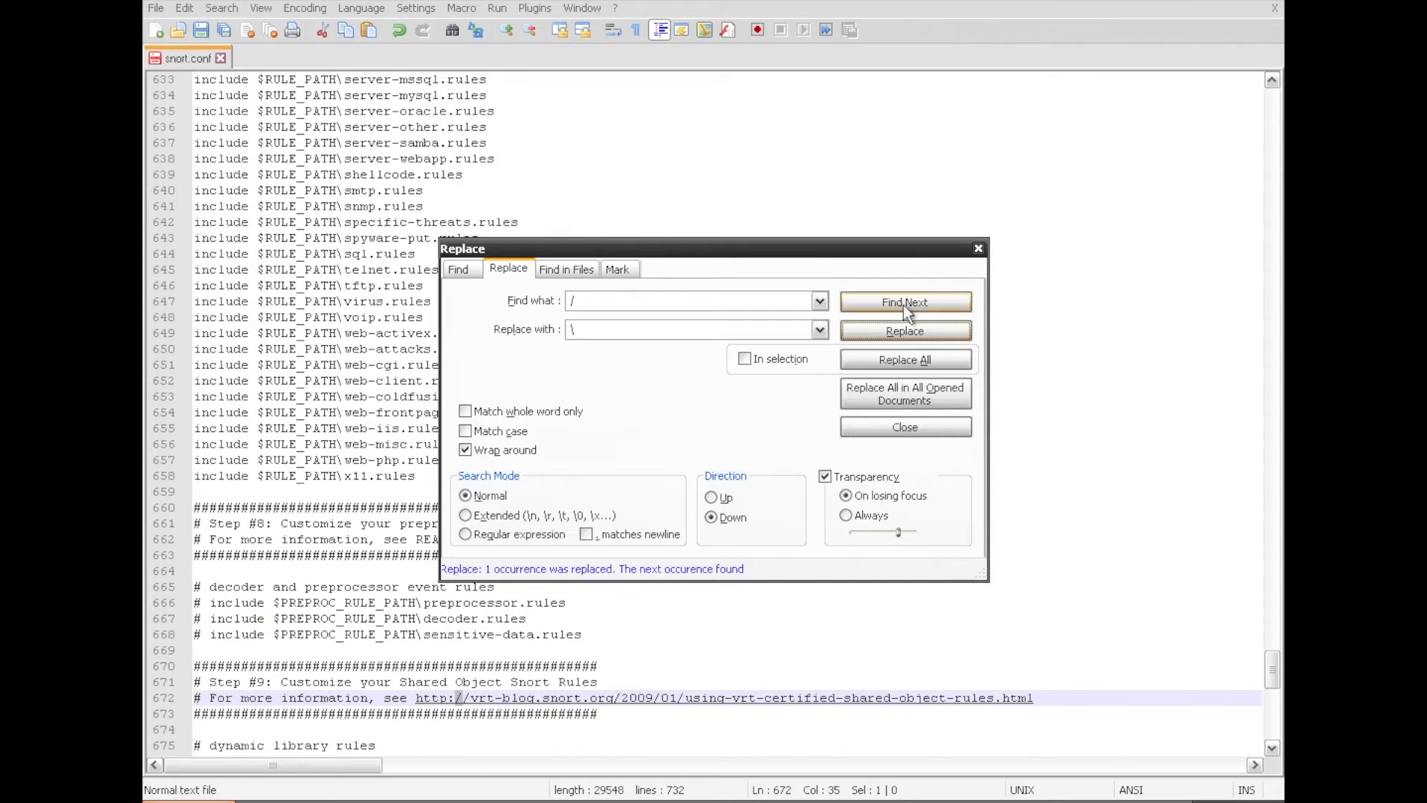
{"action": "left_click", "coordinate": [978, 249]}
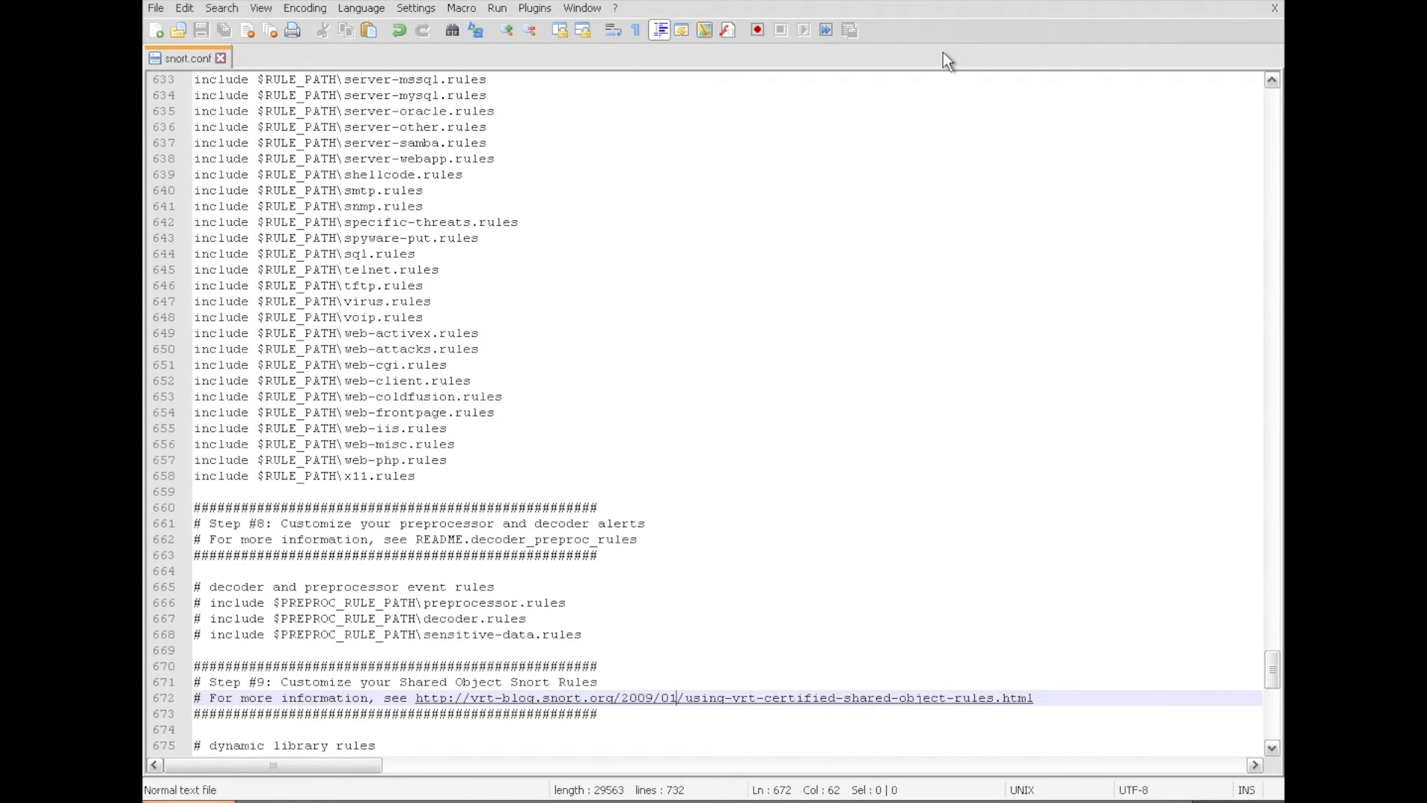
Close the snort.conf editor and open a blank document in Notepad.
{"action": "left_click", "coordinate": [1275, 7]}
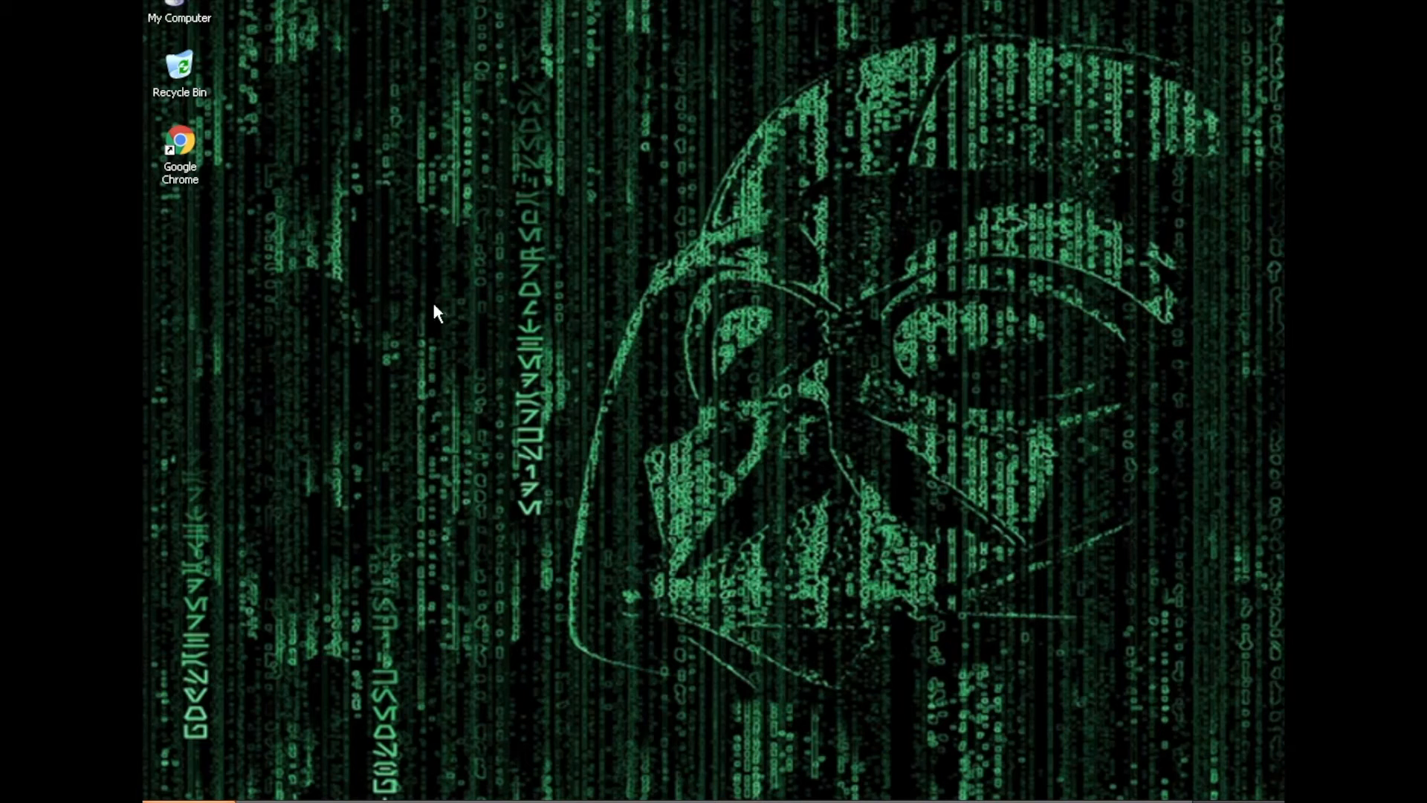
{"action": "left_click", "coordinate": [189, 800]}
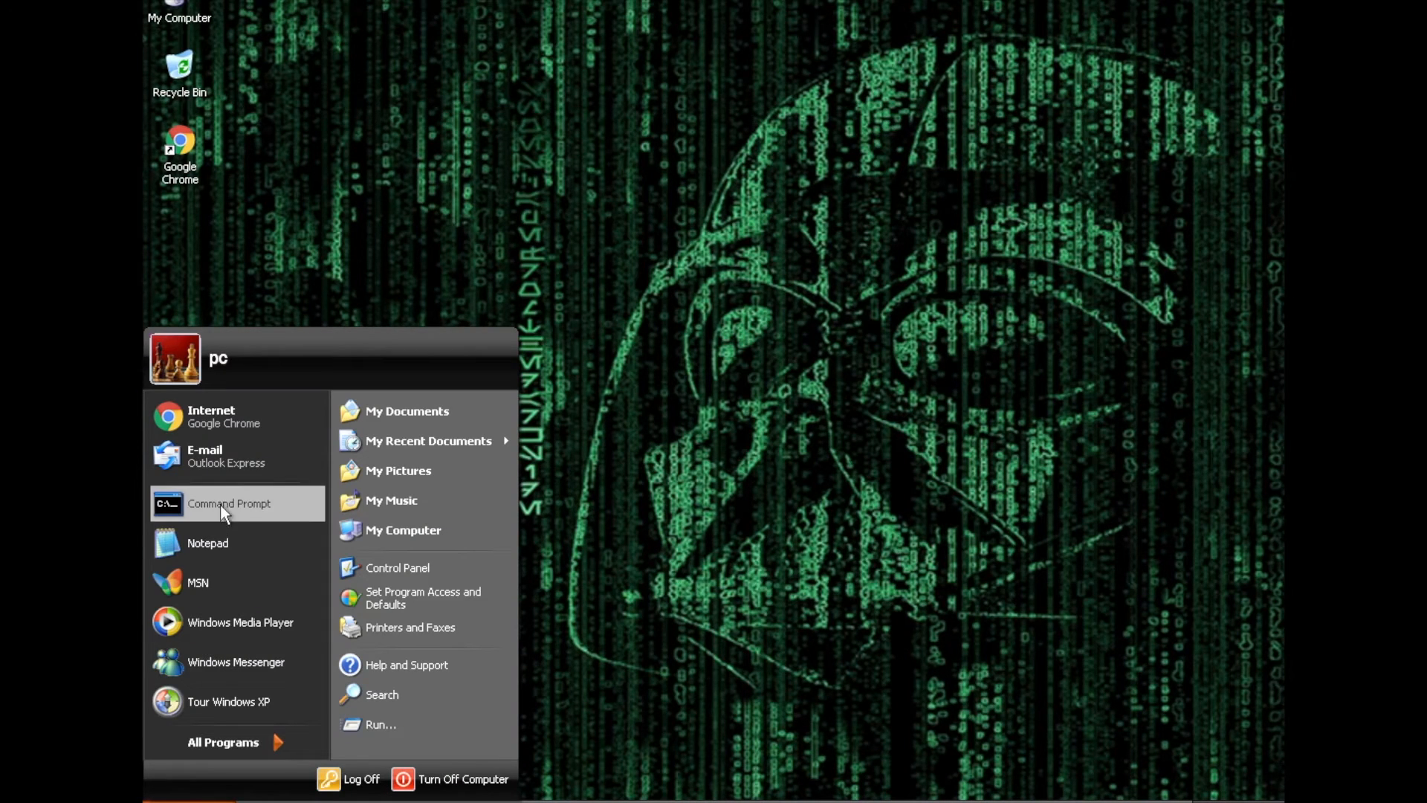
{"action": "left_click", "coordinate": [249, 546]}
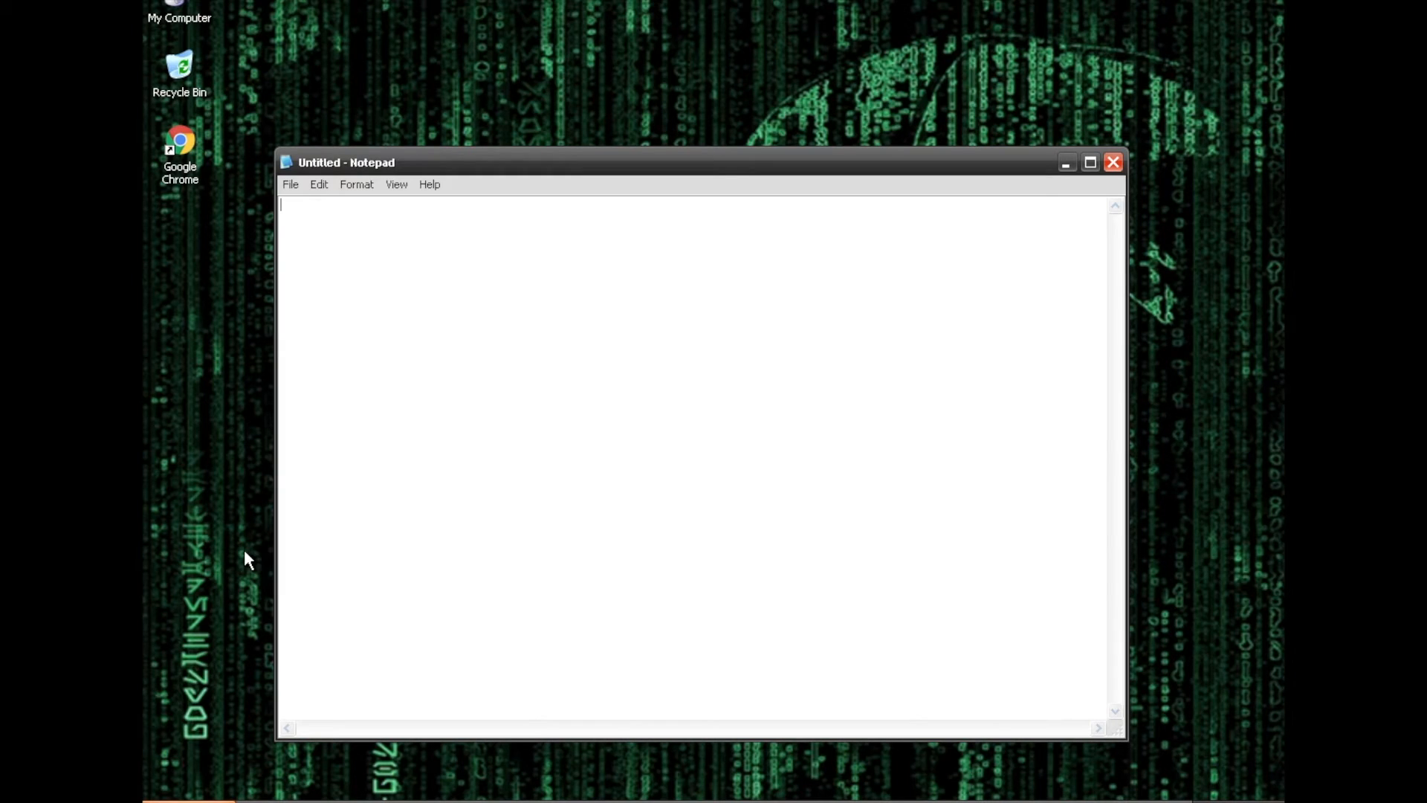
Save the empty document as black.list in the C:\Snort\rules folder, using the All Files type.
{"action": "left_click", "coordinate": [290, 183]}
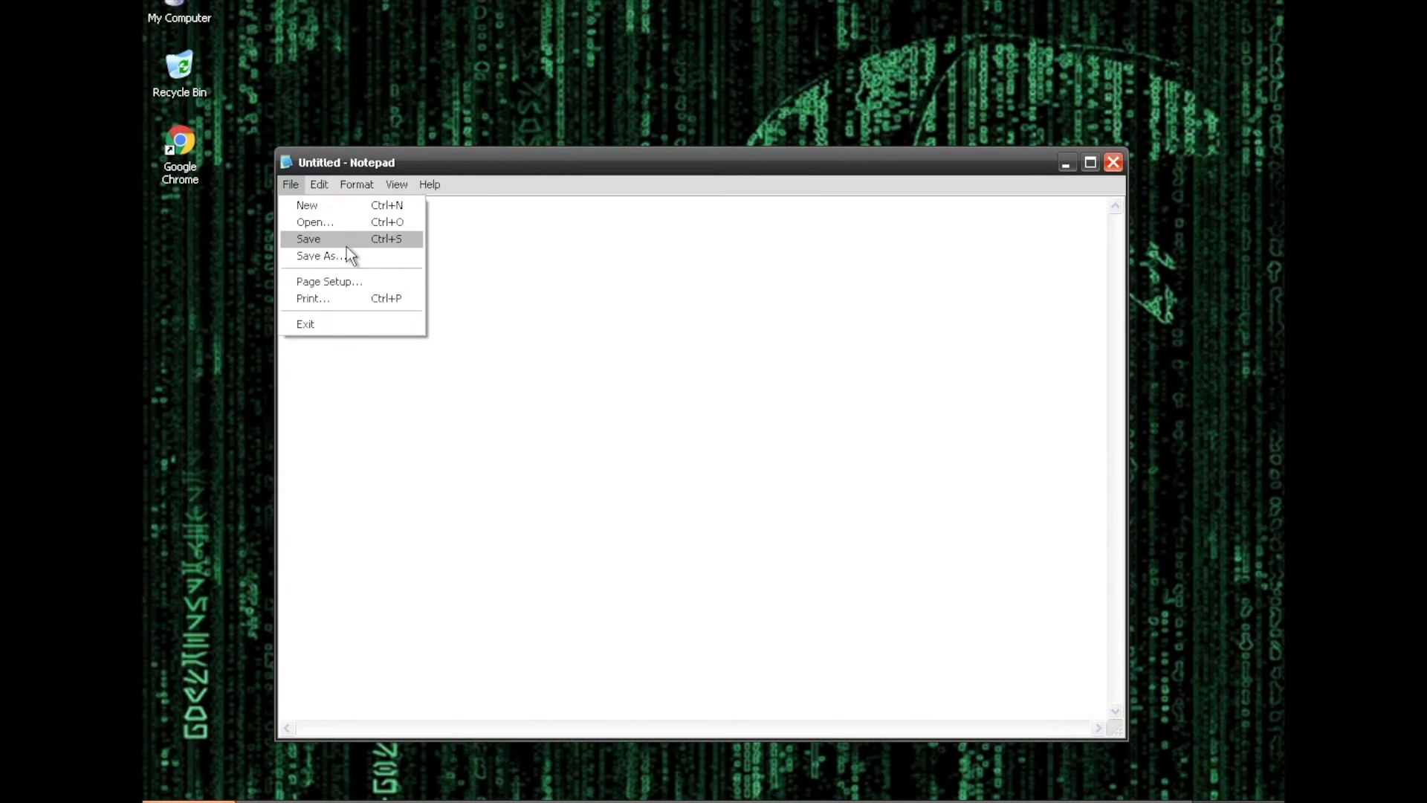
{"action": "left_click", "coordinate": [346, 255]}
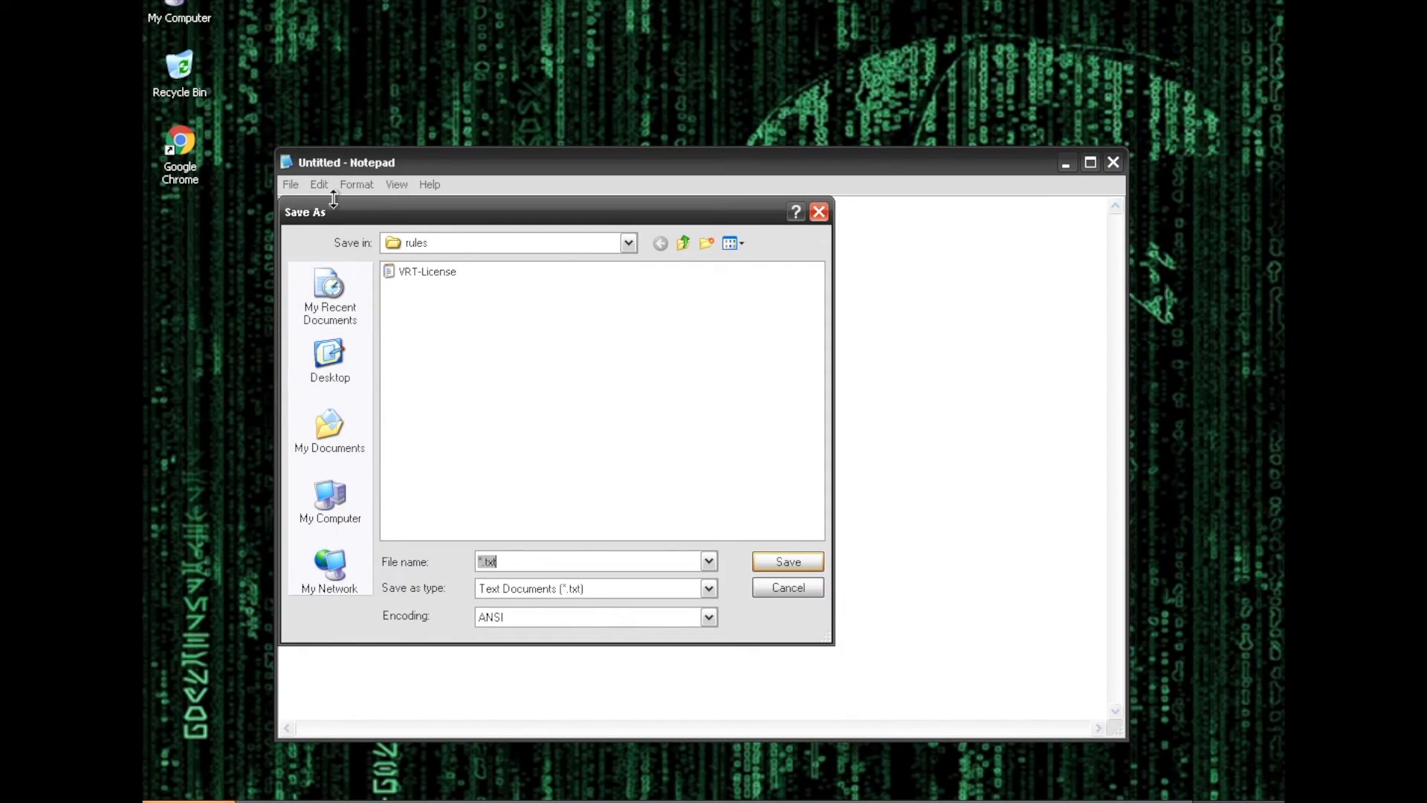
{"action": "left_click", "coordinate": [480, 248]}
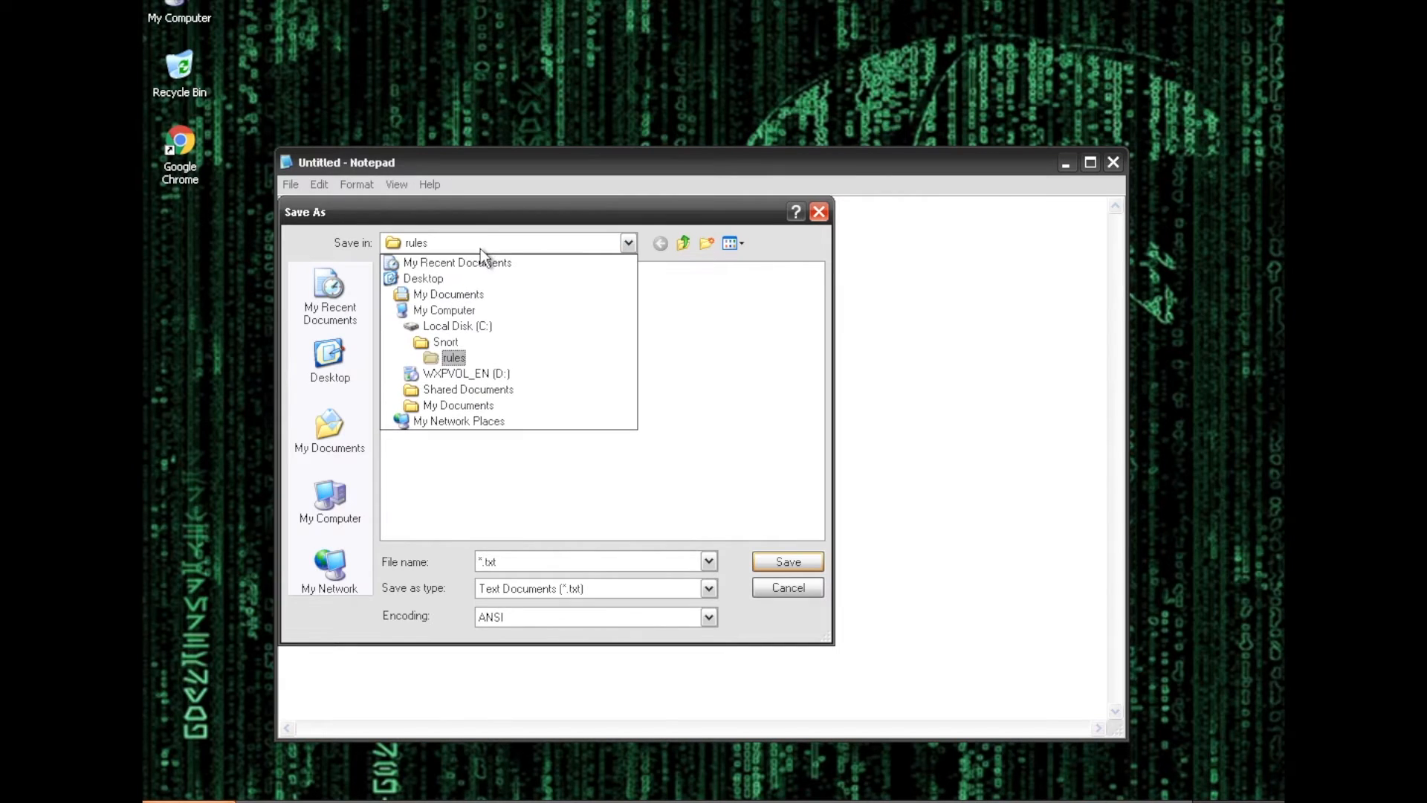
{"action": "left_click", "coordinate": [528, 359]}
{"action": "left_click", "coordinate": [548, 563]}
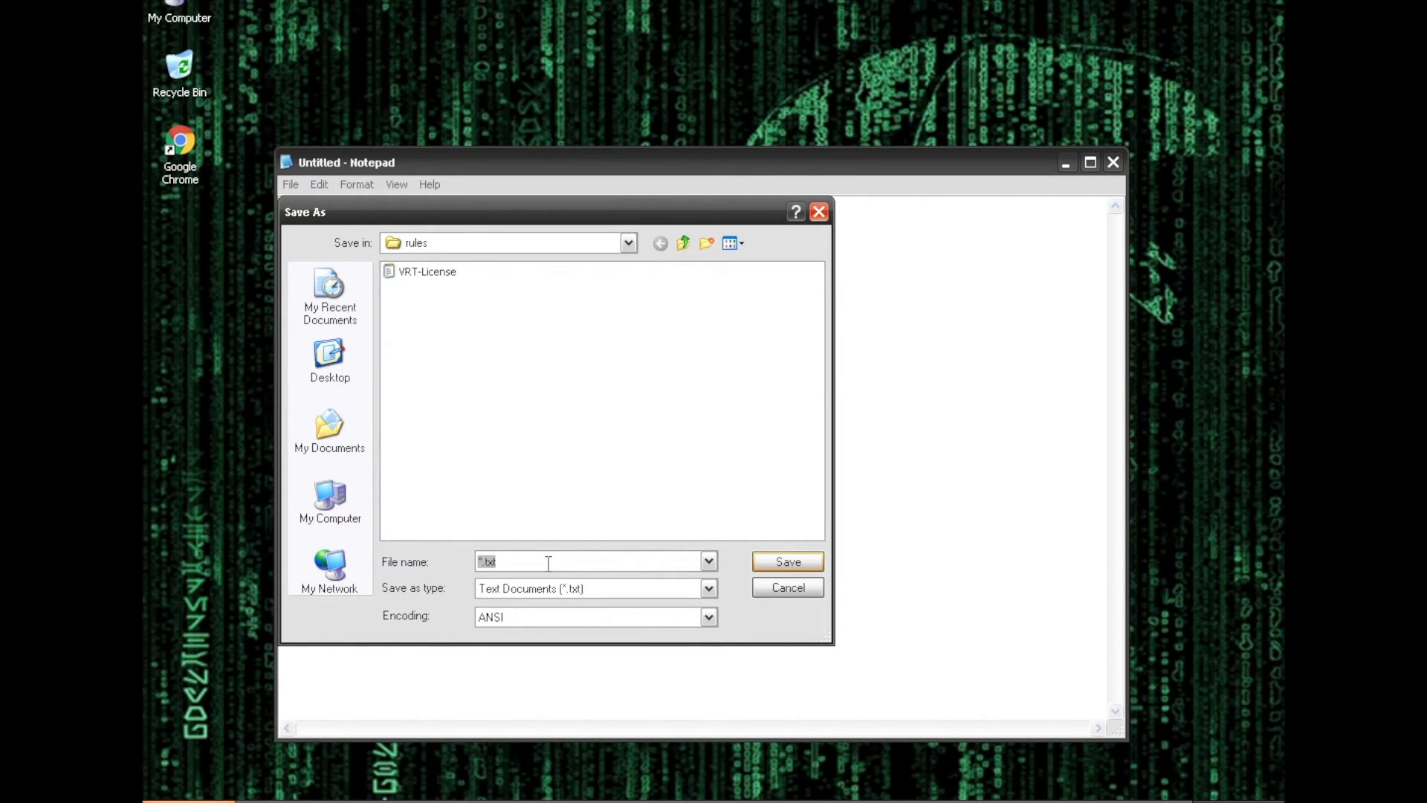
{"action": "type", "text": "bl"}
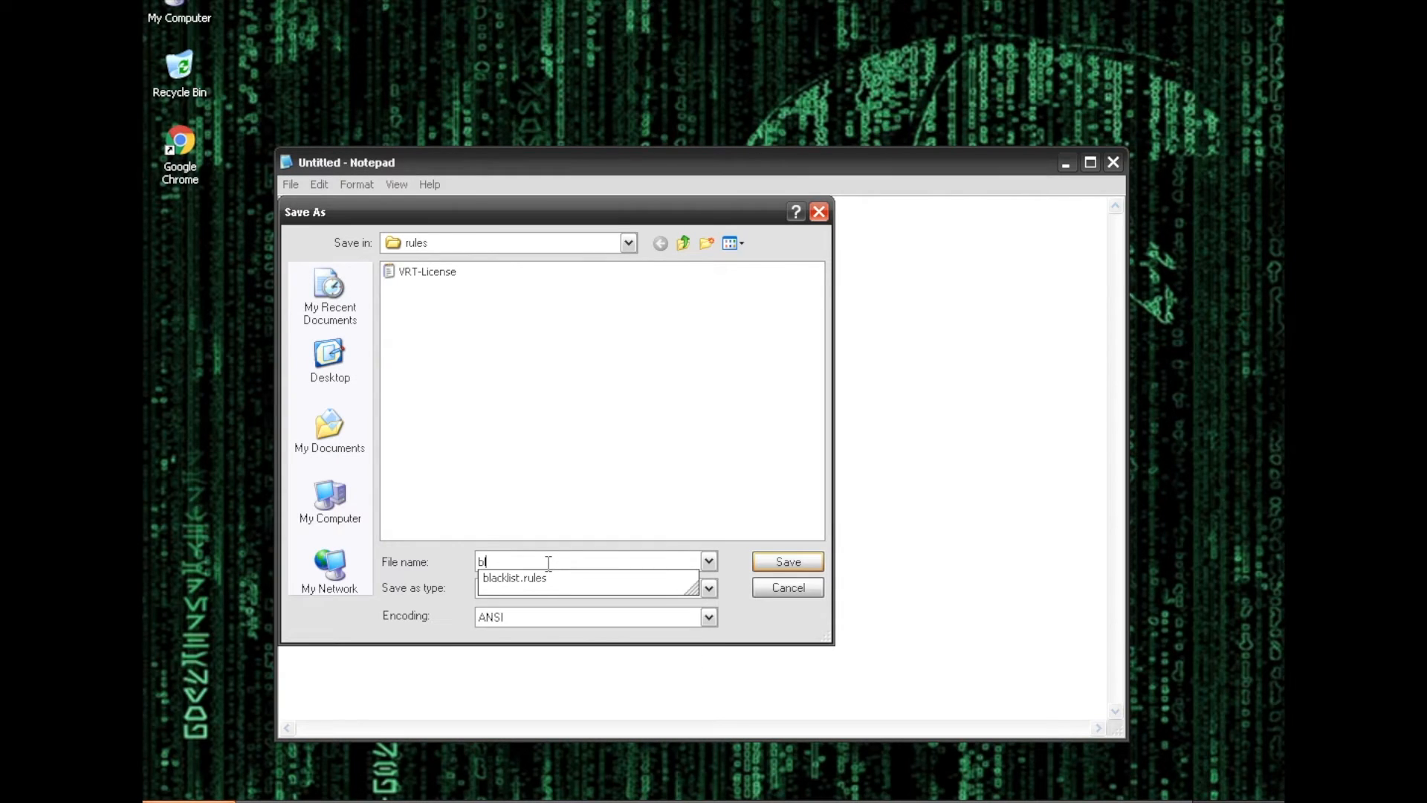
{"action": "type", "text": "ack.list"}
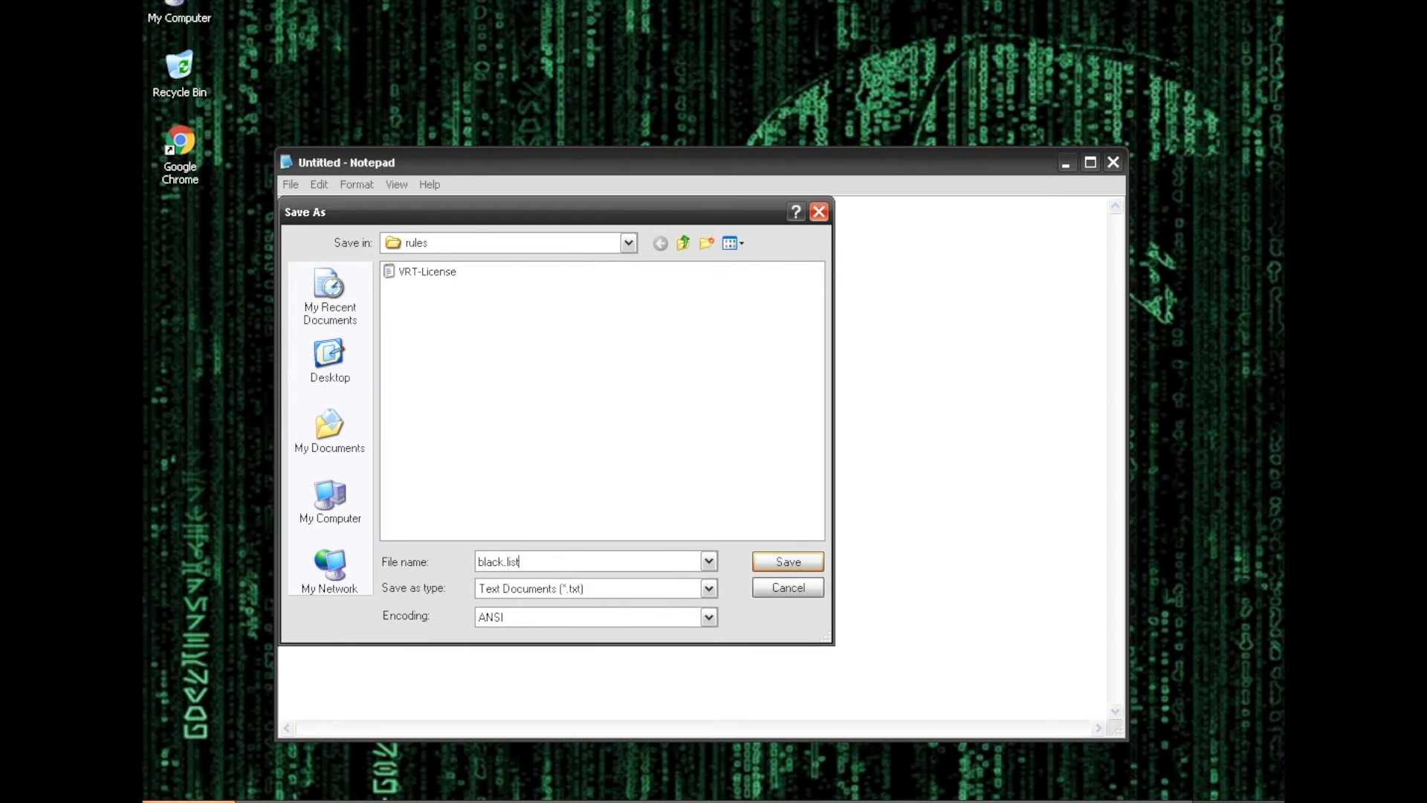
{"action": "left_click", "coordinate": [557, 592]}
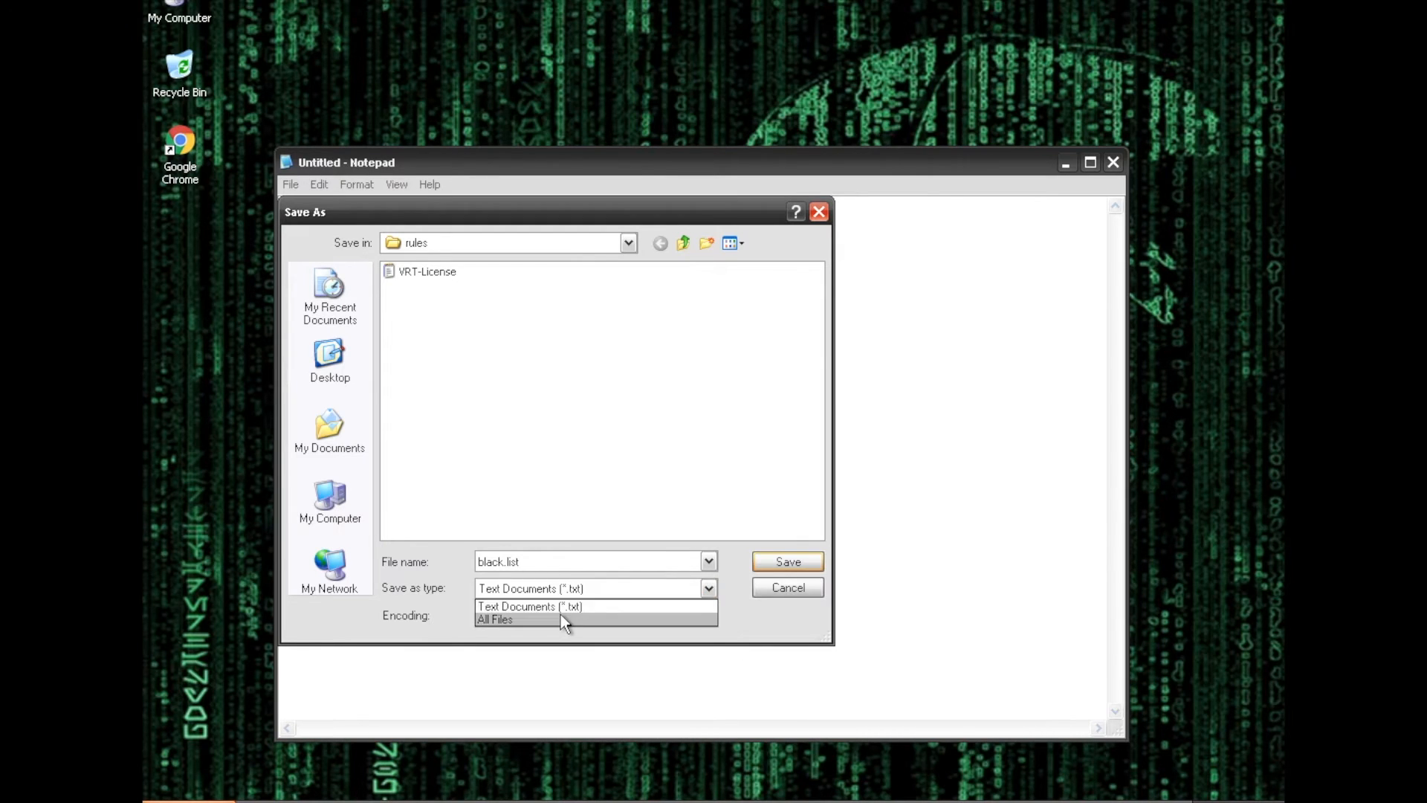
{"action": "left_click", "coordinate": [560, 615]}
{"action": "left_click", "coordinate": [775, 563]}
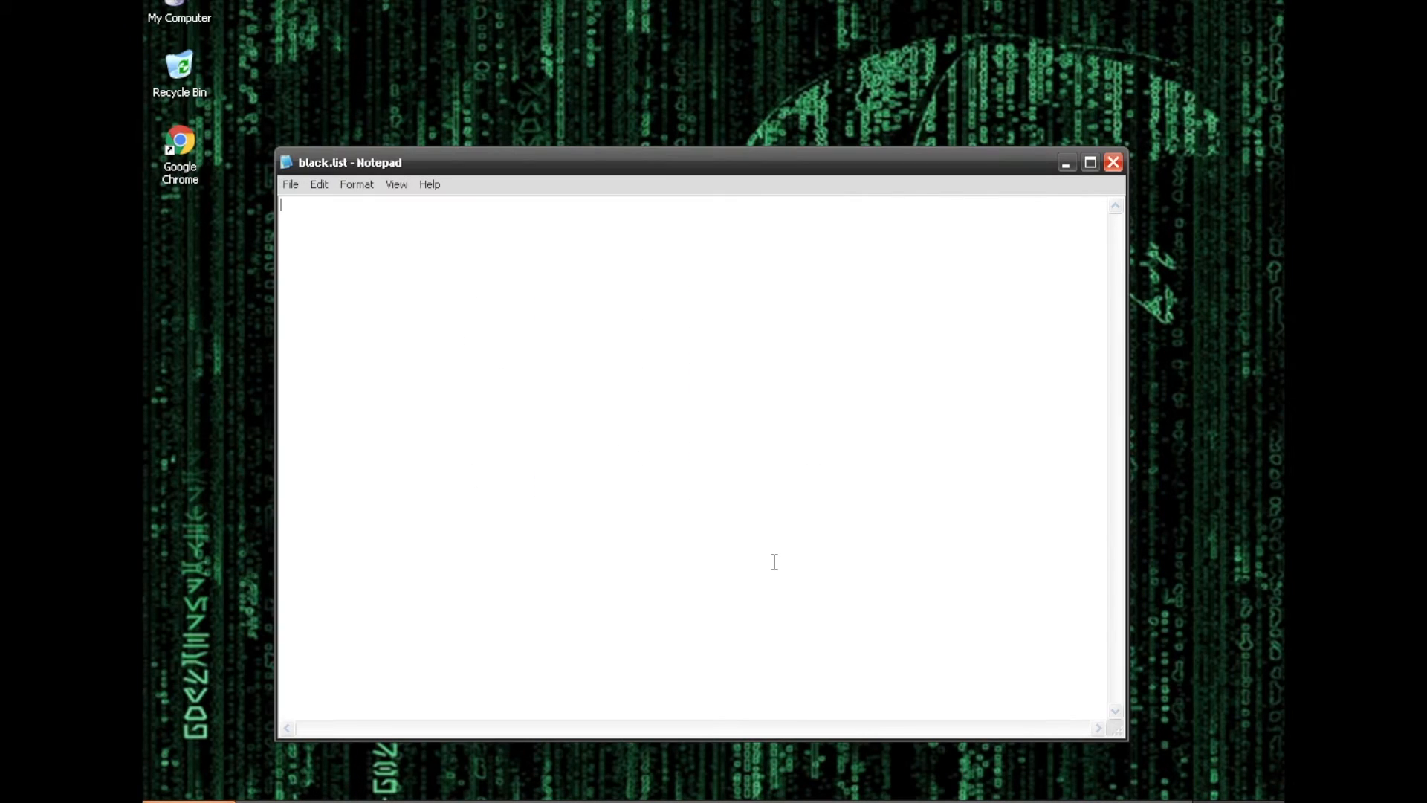
Save a copy of the empty document as white.list in the rules folder with the All Files type, and close Notepad.
{"action": "left_click", "coordinate": [290, 184]}
{"action": "left_click", "coordinate": [342, 256]}
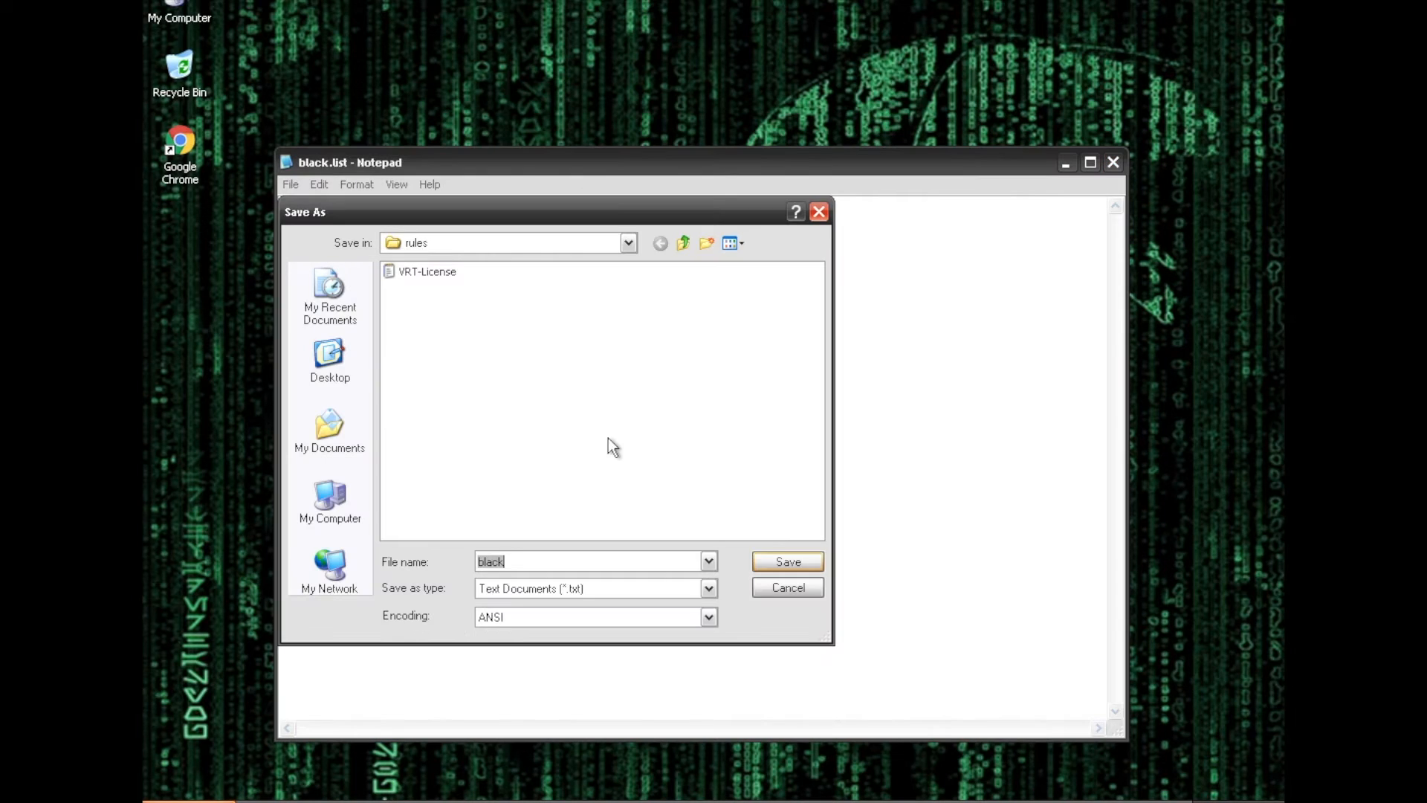
{"action": "left_click", "coordinate": [569, 591]}
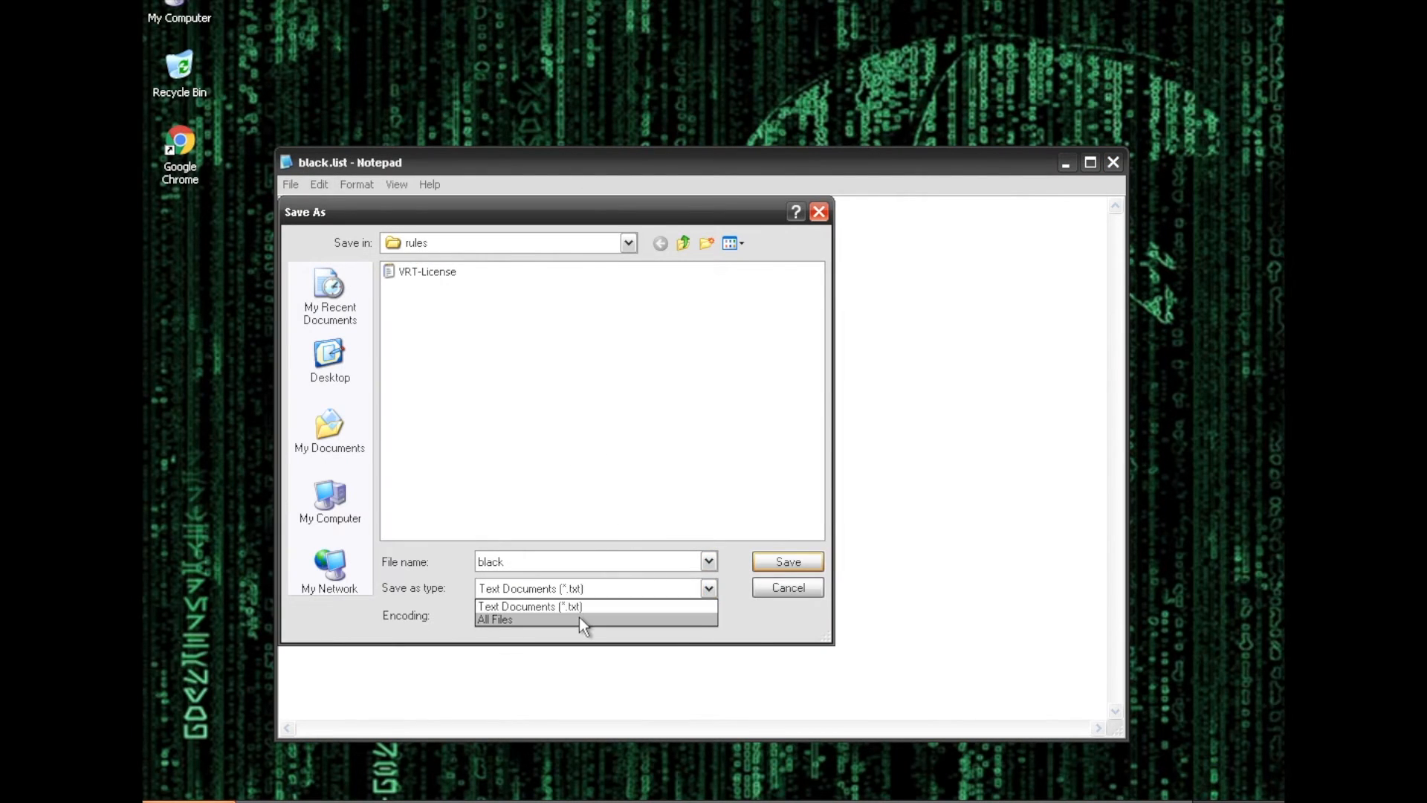
{"action": "left_click", "coordinate": [578, 617]}
{"action": "left_click", "coordinate": [597, 561]}
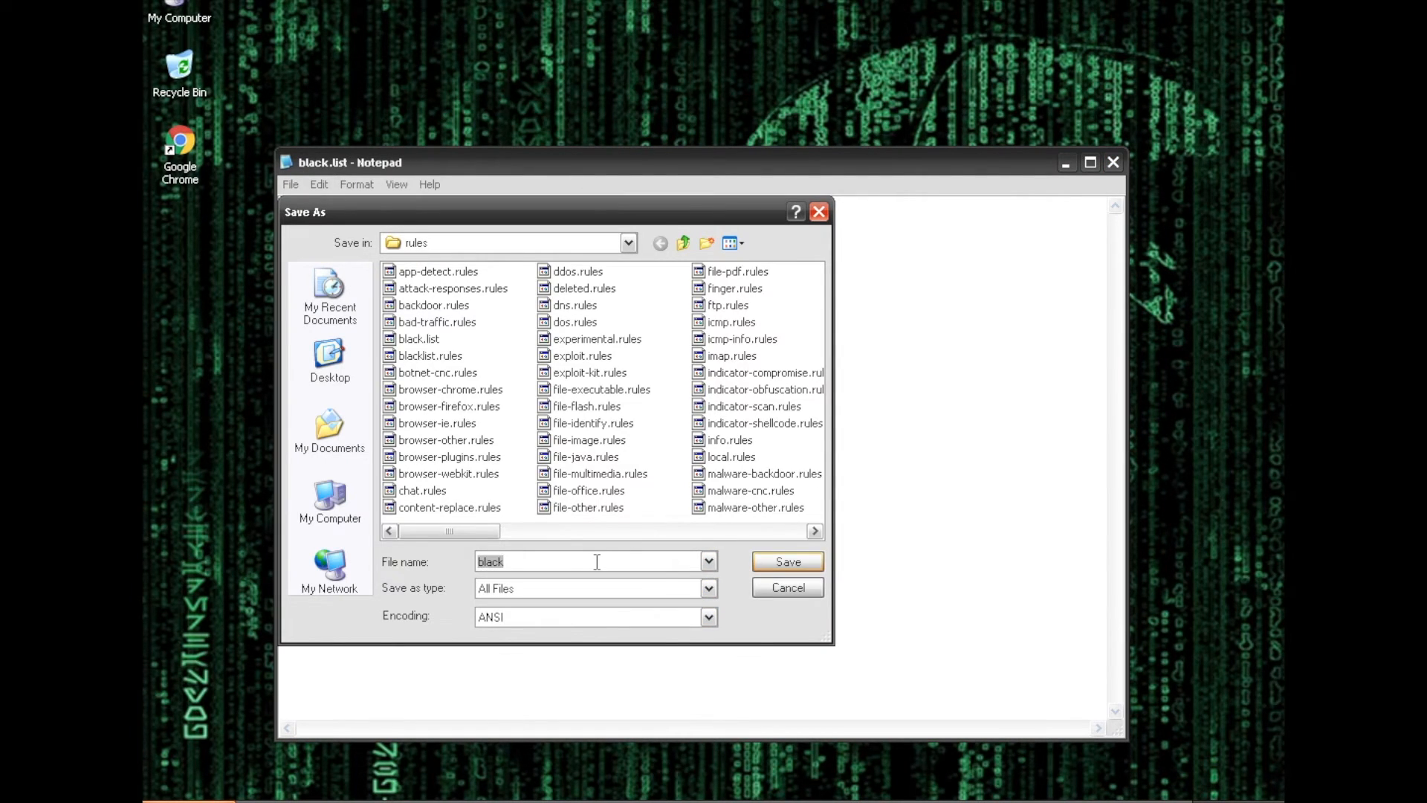
{"action": "type", "text": "white.lis"}
{"action": "left_click", "coordinate": [627, 591]}
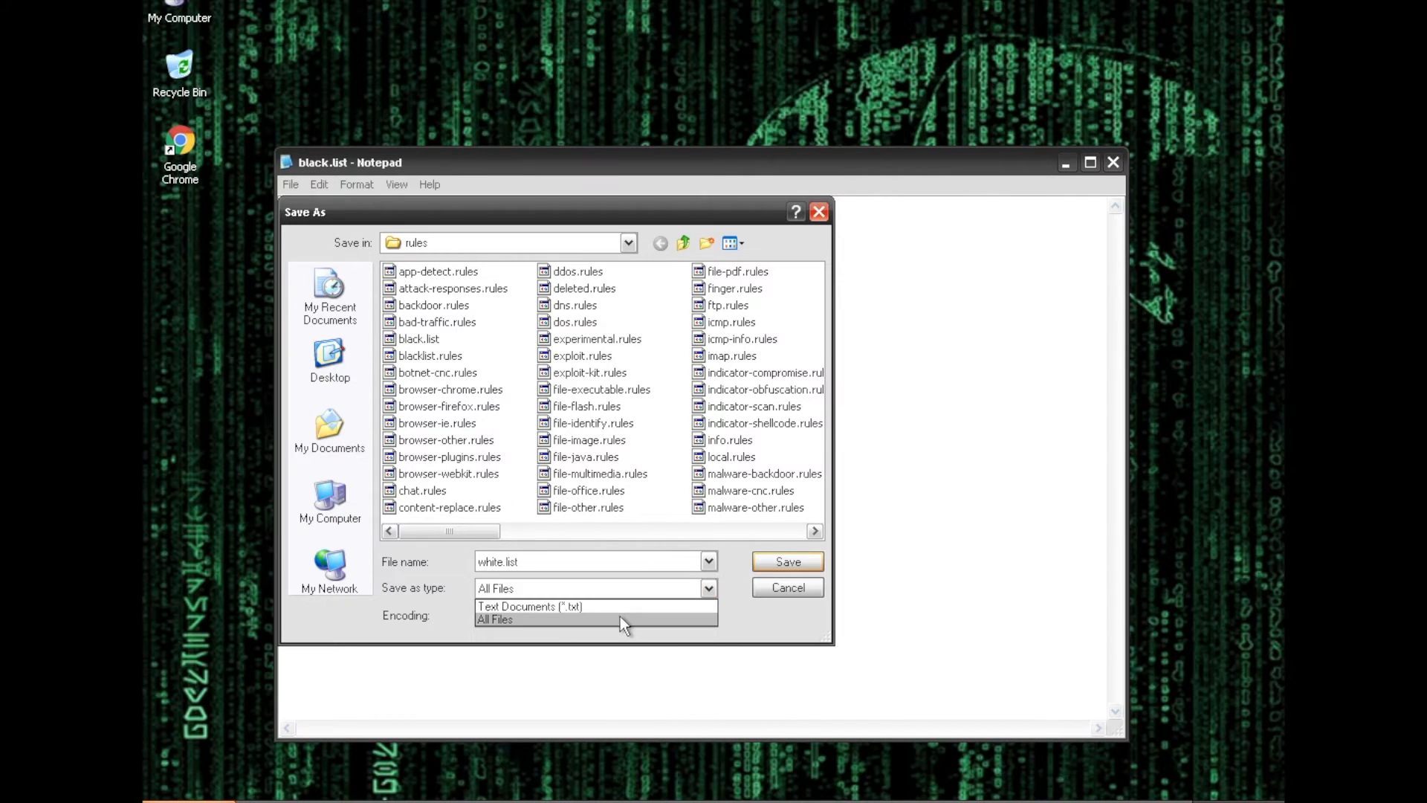
{"action": "left_click", "coordinate": [620, 618]}
{"action": "left_click", "coordinate": [800, 562]}
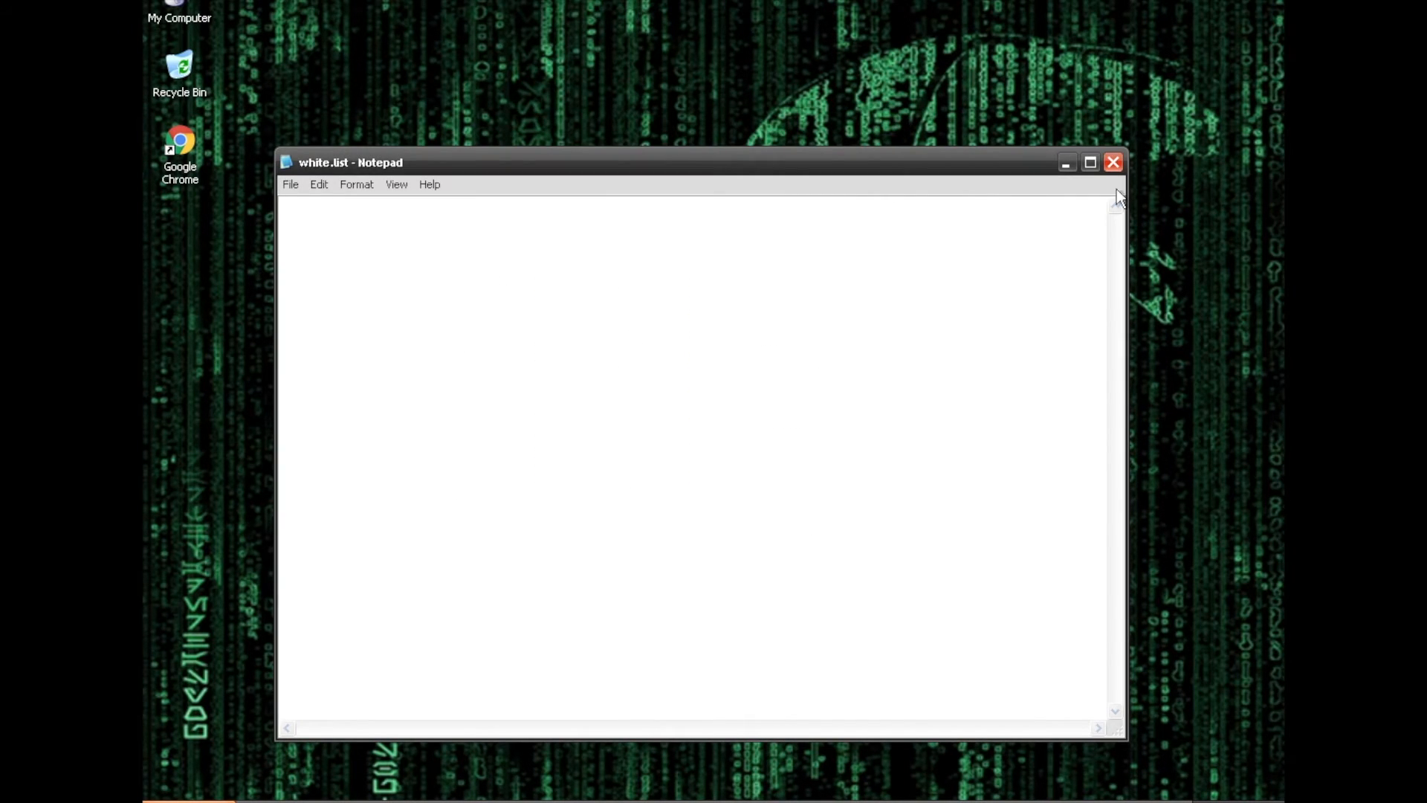
{"action": "left_click", "coordinate": [1113, 164]}
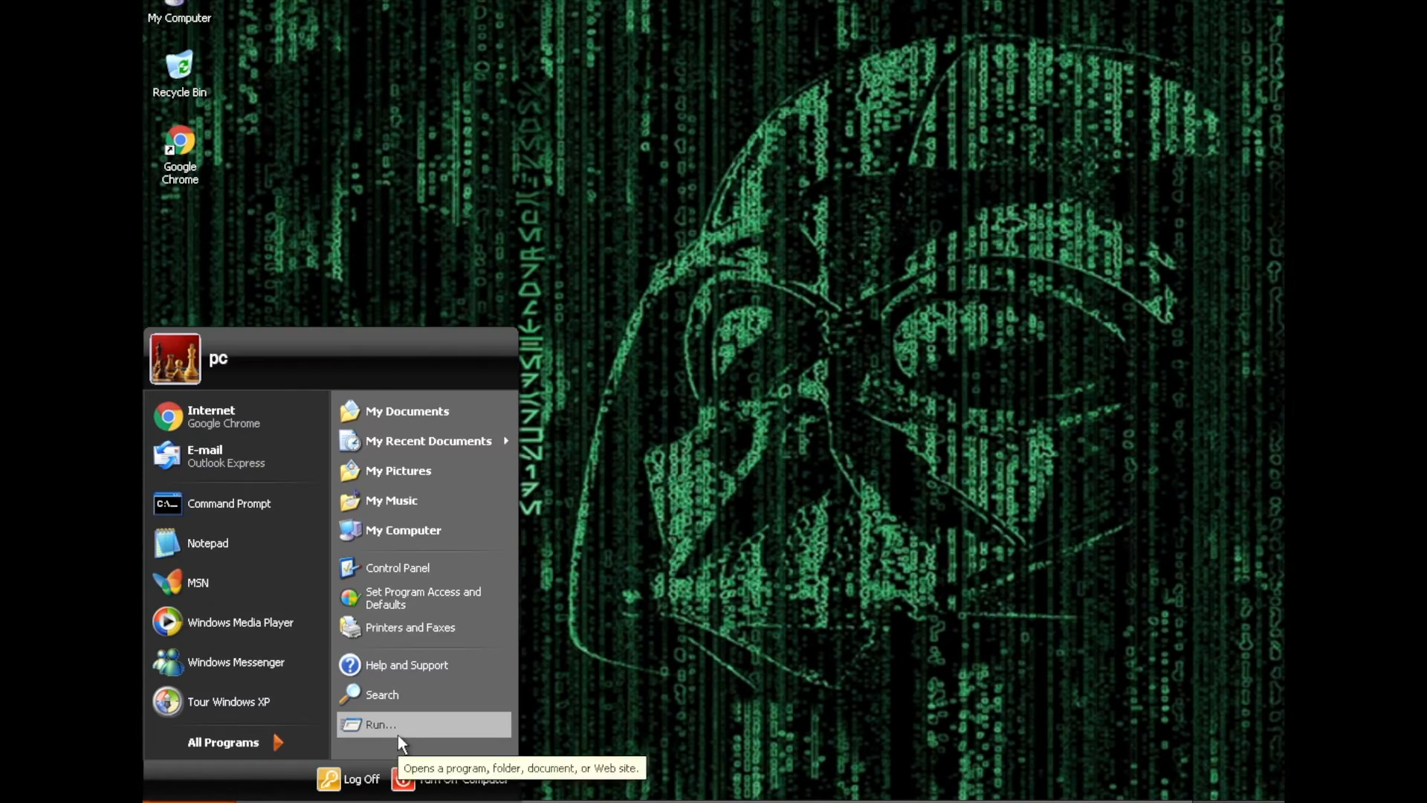
Open a Command Prompt with cmd and try to run snort from the root of the C: drive.
{"action": "left_click", "coordinate": [398, 732]}
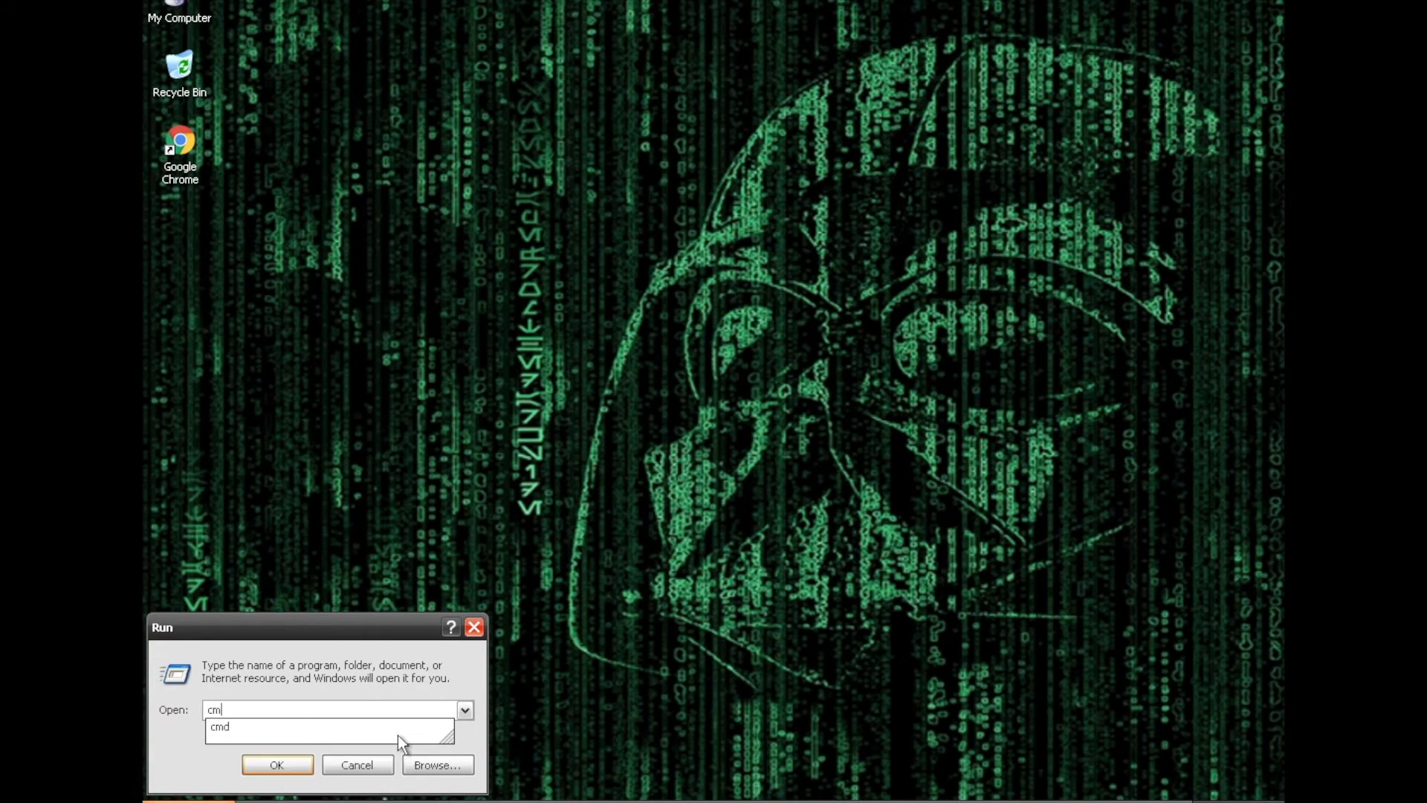
{"action": "key", "text": "Return"}
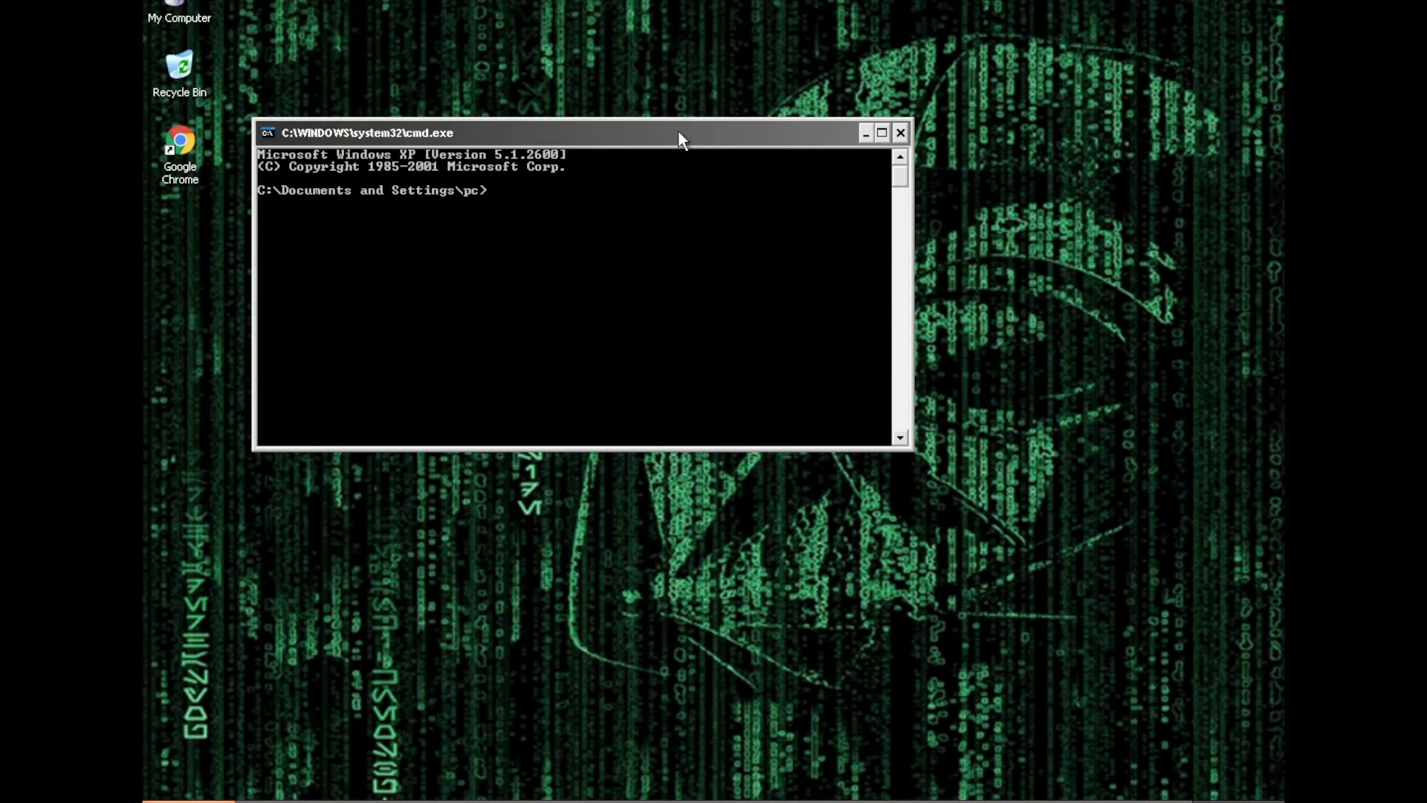
{"action": "left_click_drag", "start_coordinate": [677, 131], "coordinate": [829, 178]}
{"action": "type", "text": "cd"}
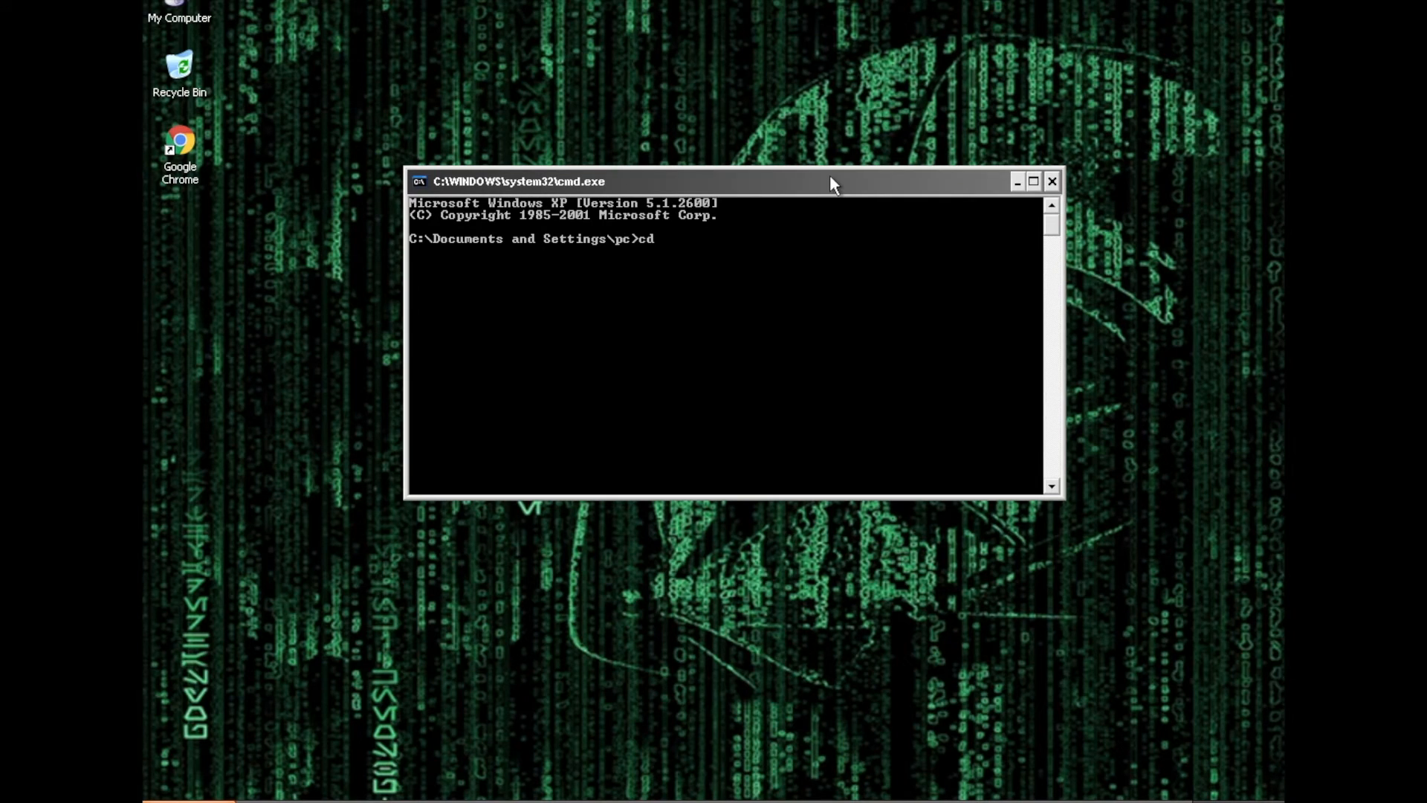
{"action": "type", "text": " \\"}
{"action": "key", "text": "Return"}
{"action": "type", "text": "snort"}
{"action": "key", "text": "Return"}
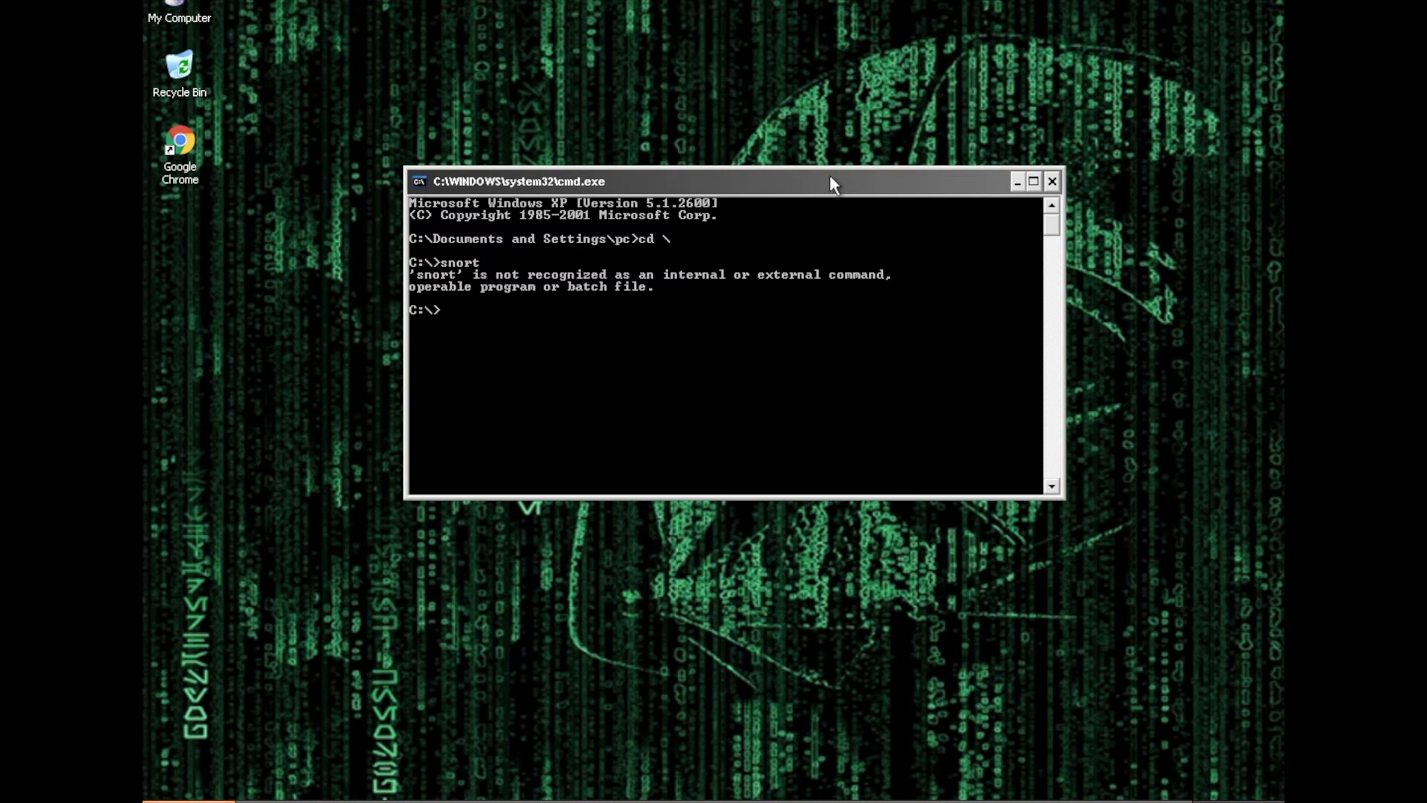
Change to the C:\Snort\bin directory and list the available network interfaces with snort -W.
{"action": "type", "text": "cd snort"}
{"action": "key", "text": "Return"}
{"action": "type", "text": "cd"}
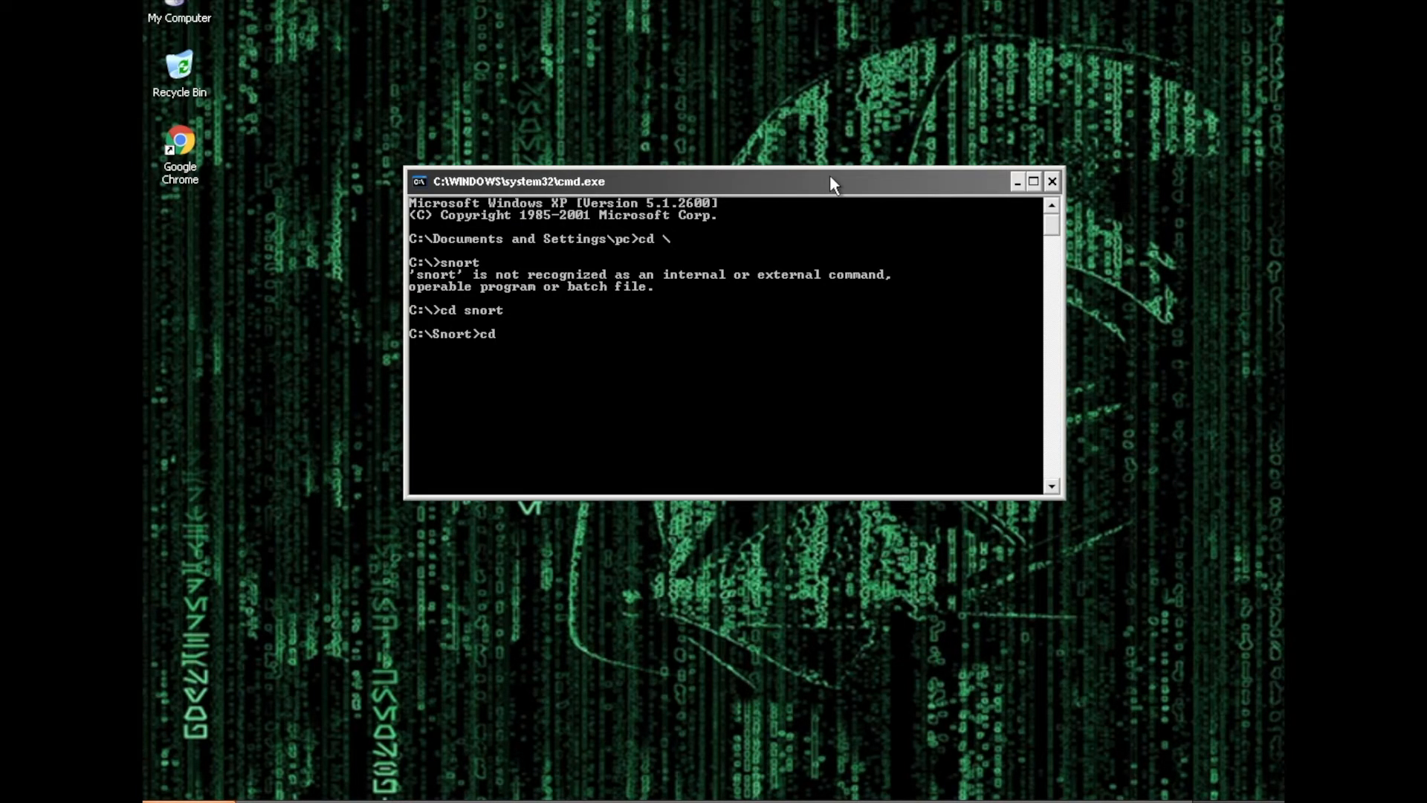
{"action": "type", "text": " bin"}
{"action": "key", "text": "Return"}
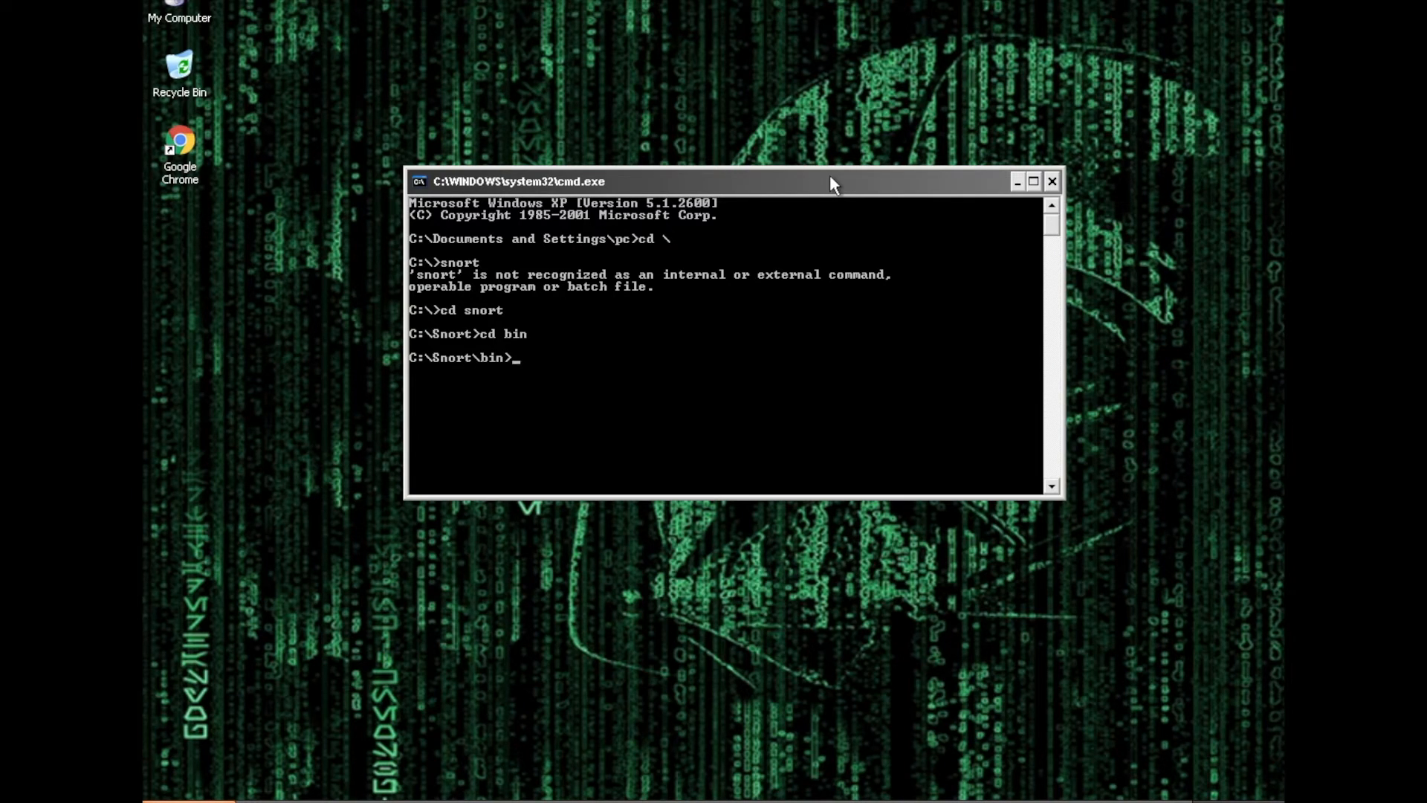
{"action": "type", "text": "snort -W"}
{"action": "key", "text": "Return"}
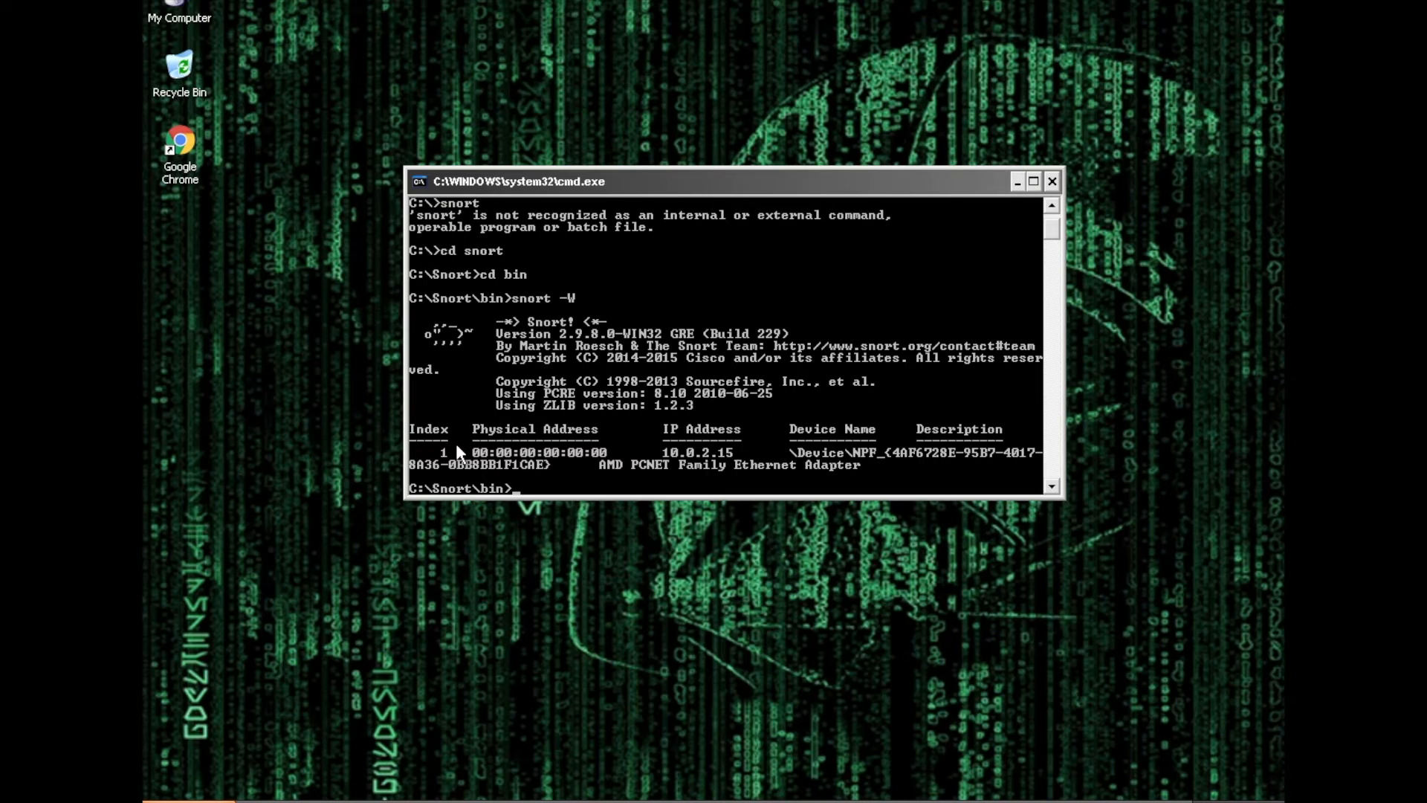
Test the configuration on interface 1 by running snort -i 1 -c c:\snort\etc\snort.conf -T.
{"action": "type", "text": "snort -i 1"}
{"action": "type", "text": "-c c:\\snort\\etc"}
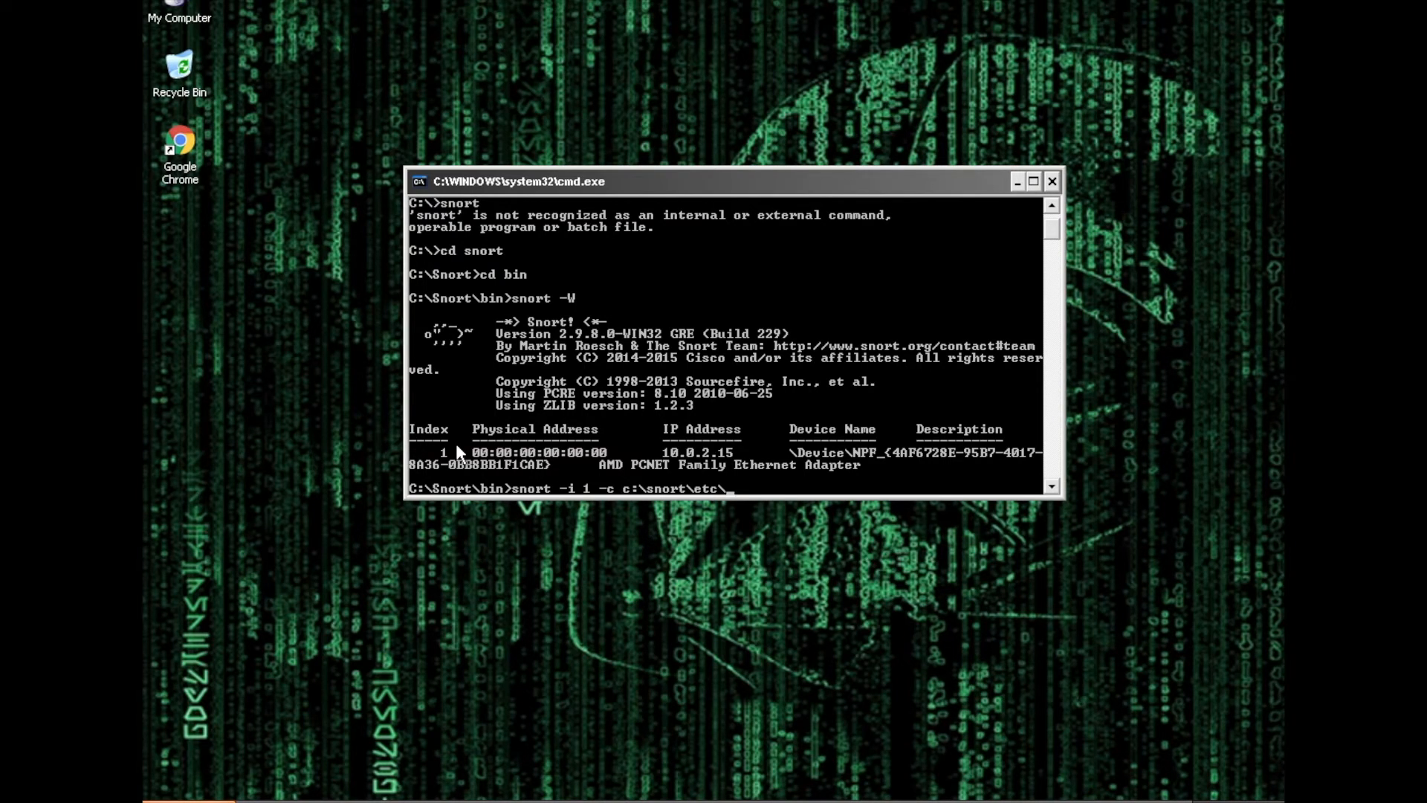
{"action": "type", "text": "\\snort.conf -T"}
{"action": "key", "text": "Return"}
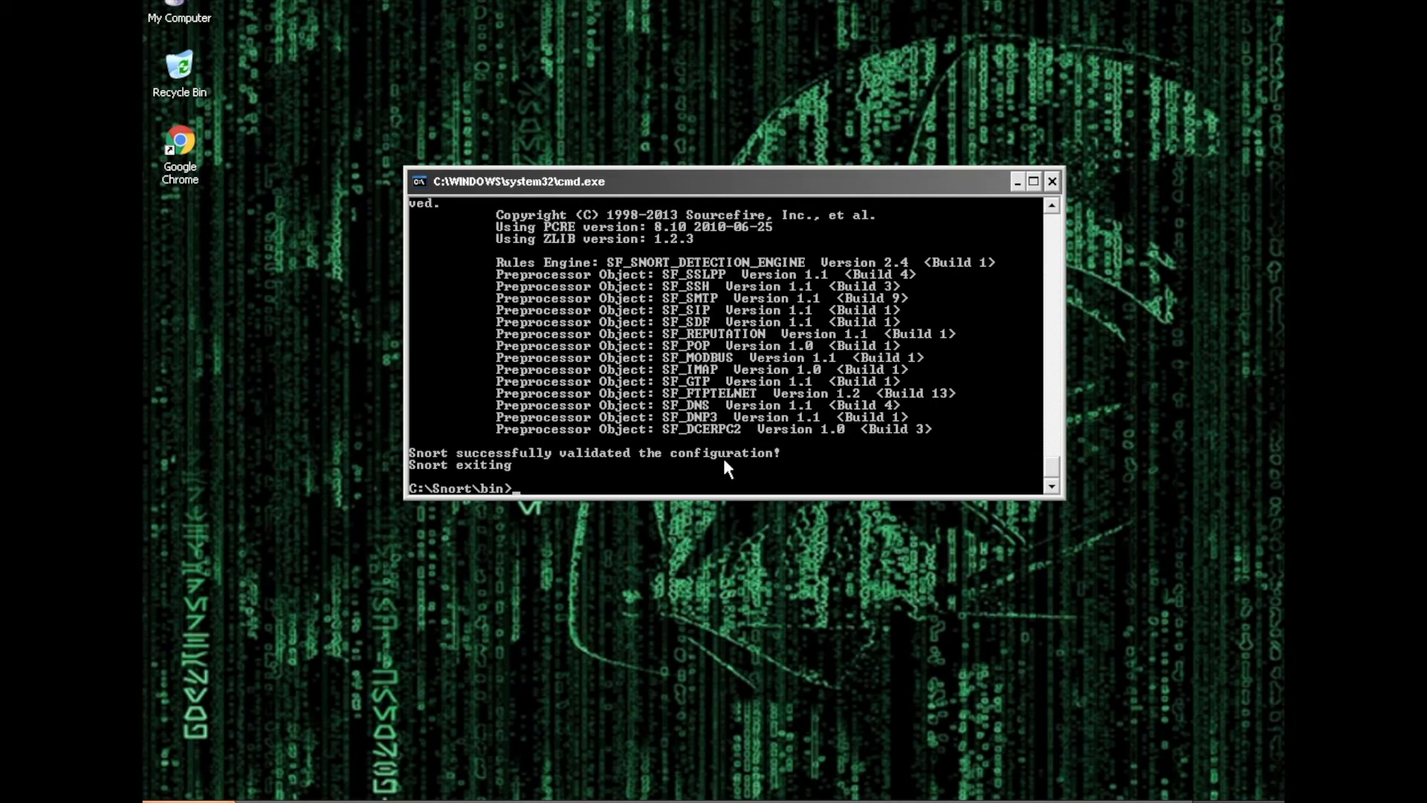
Start Snort with console alerts by running snort -i 1 -c c:\snort\etc\snort.conf -A console.
{"action": "key", "text": "Up"}
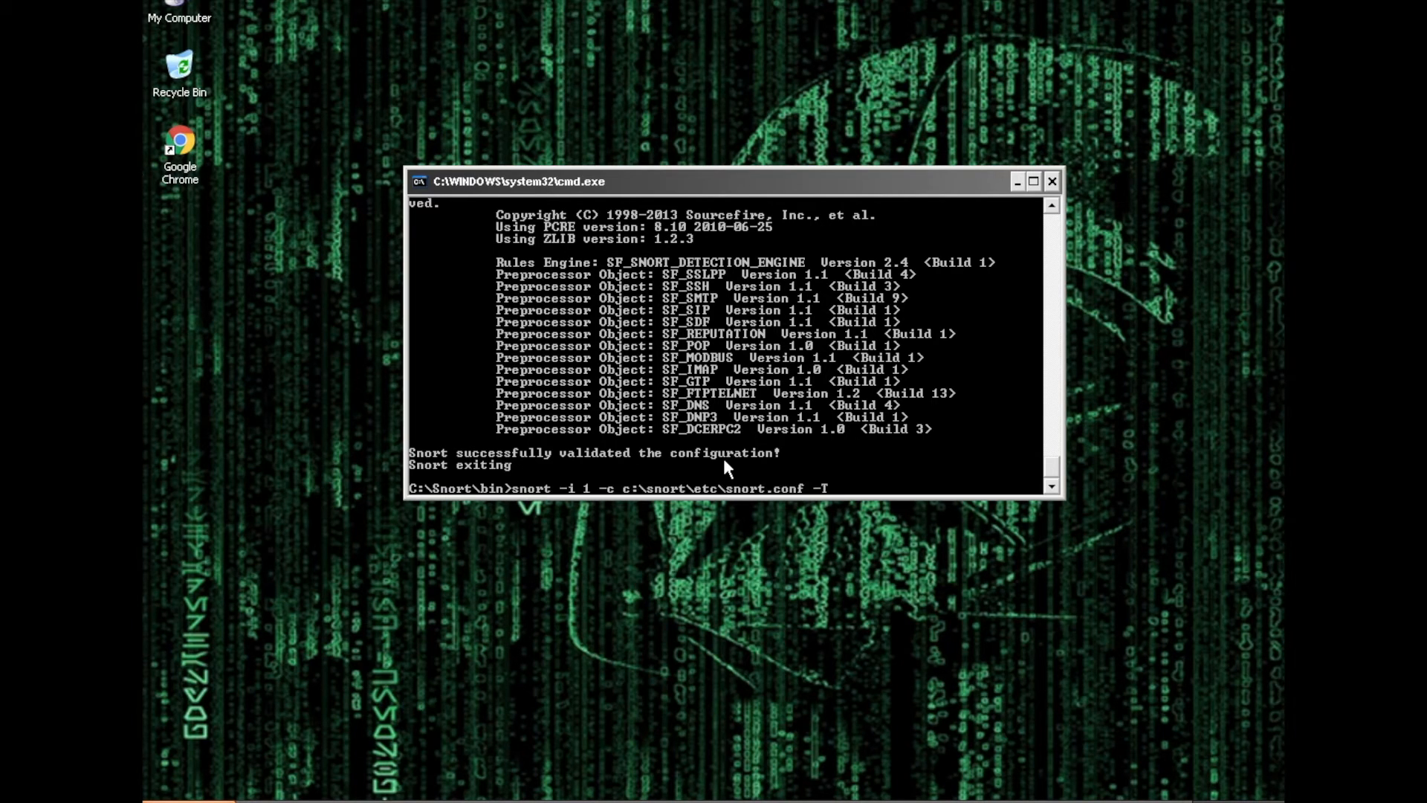
{"action": "key", "text": "BackSpace"}
{"action": "type", "text": "A"}
{"action": "type", "text": "console"}
{"action": "key", "text": "Return"}
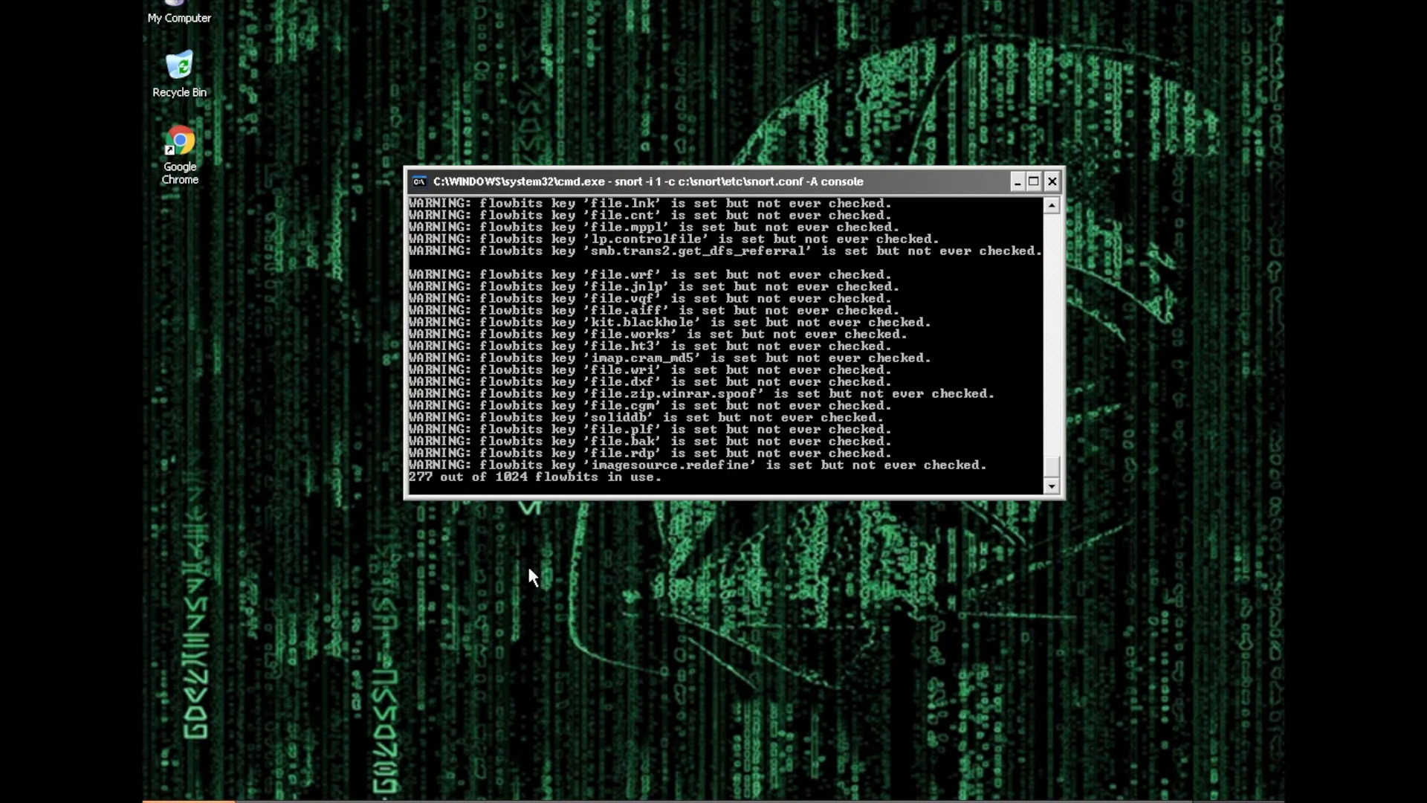
Switch to Windows Explorer and reopen the rules folder from C:\Snort to examine the rule and list files.
{"action": "left_click", "coordinate": [504, 794]}
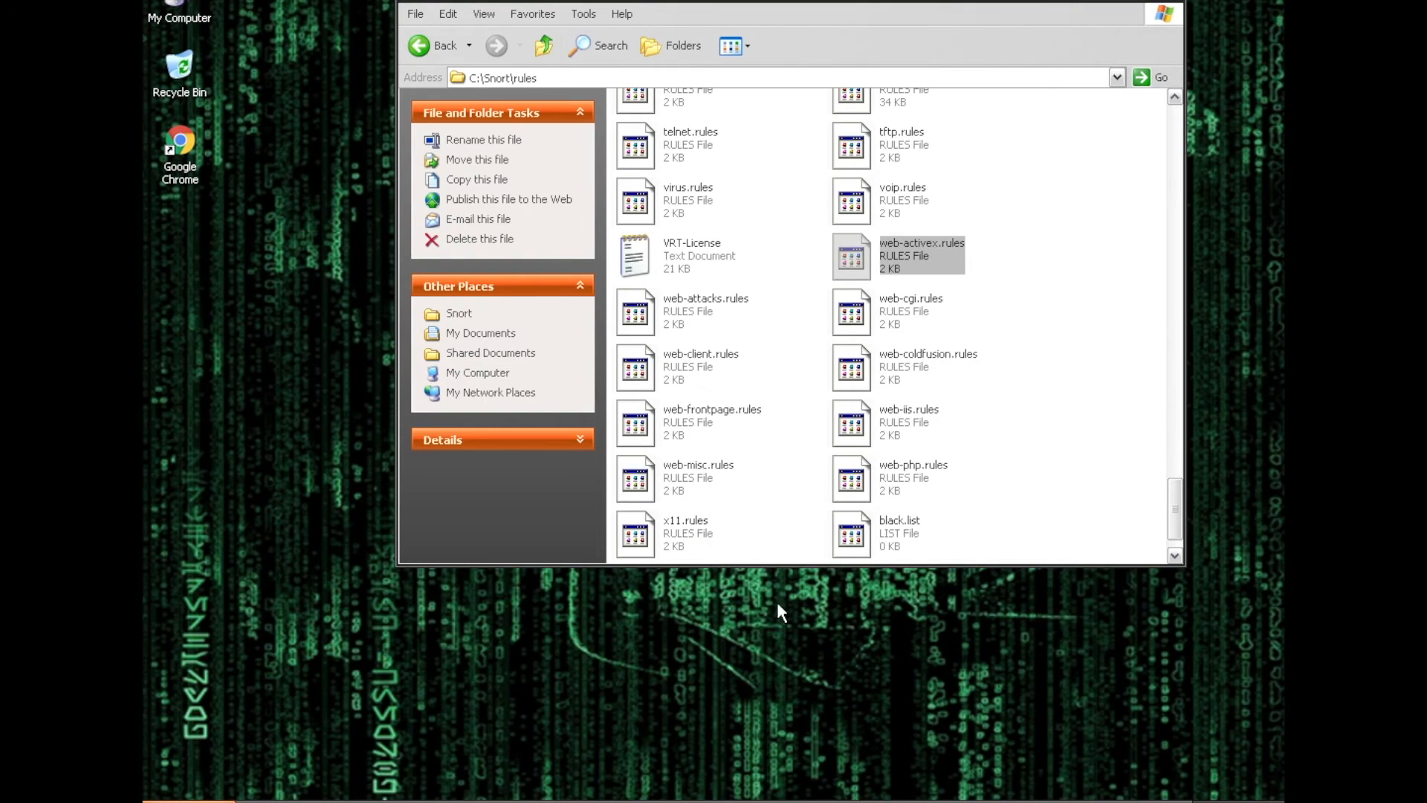
{"action": "left_click", "coordinate": [1078, 340]}
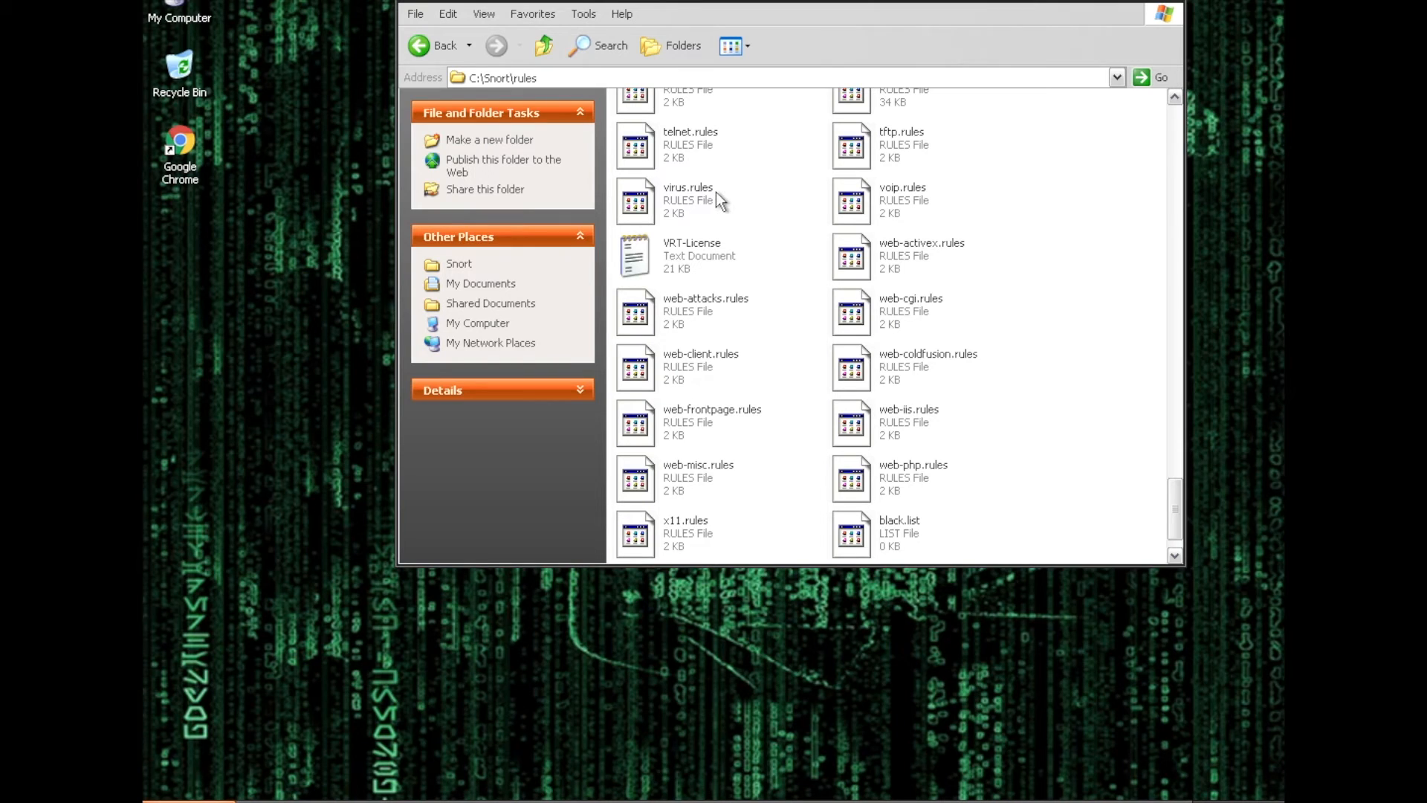
{"action": "left_click", "coordinate": [544, 47]}
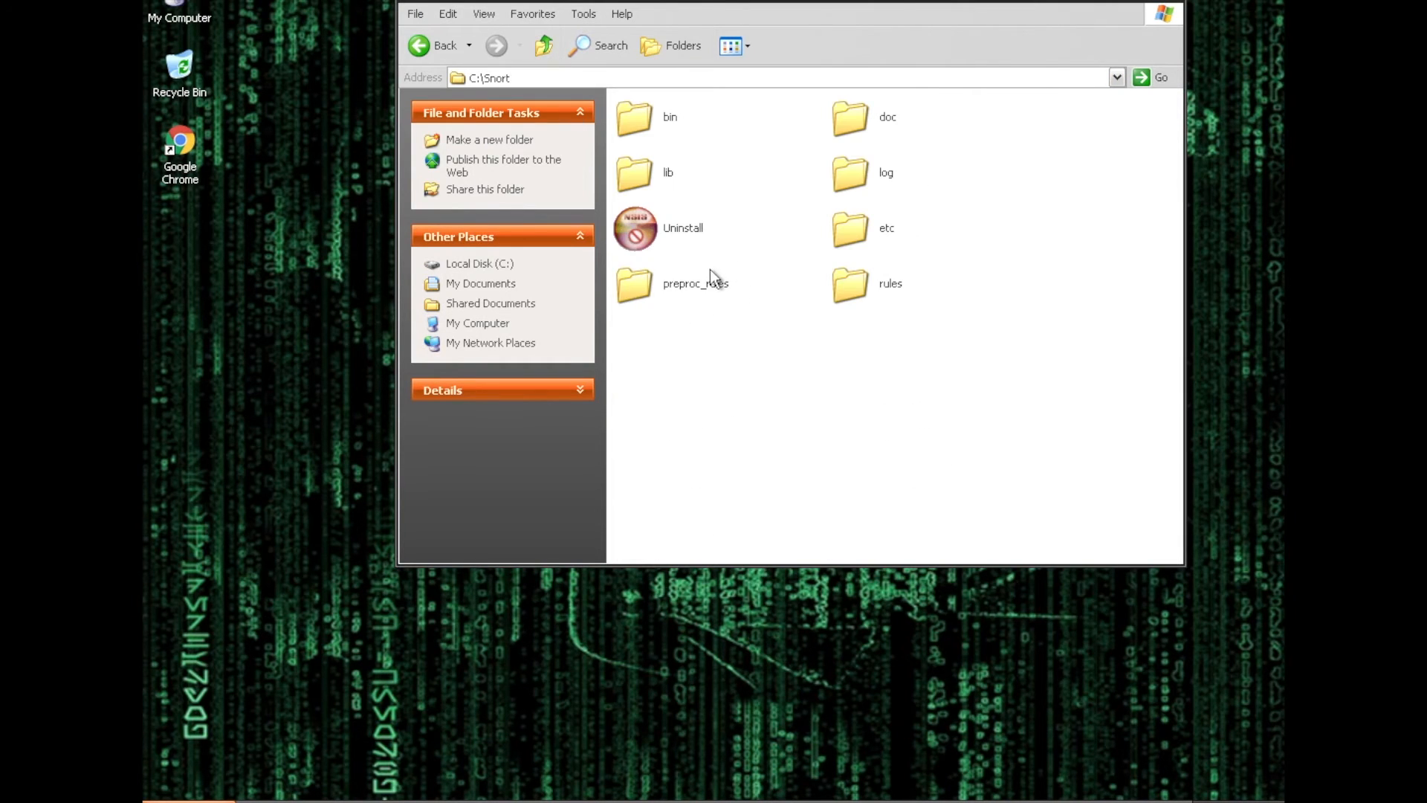
{"action": "double_click", "coordinate": [847, 279]}
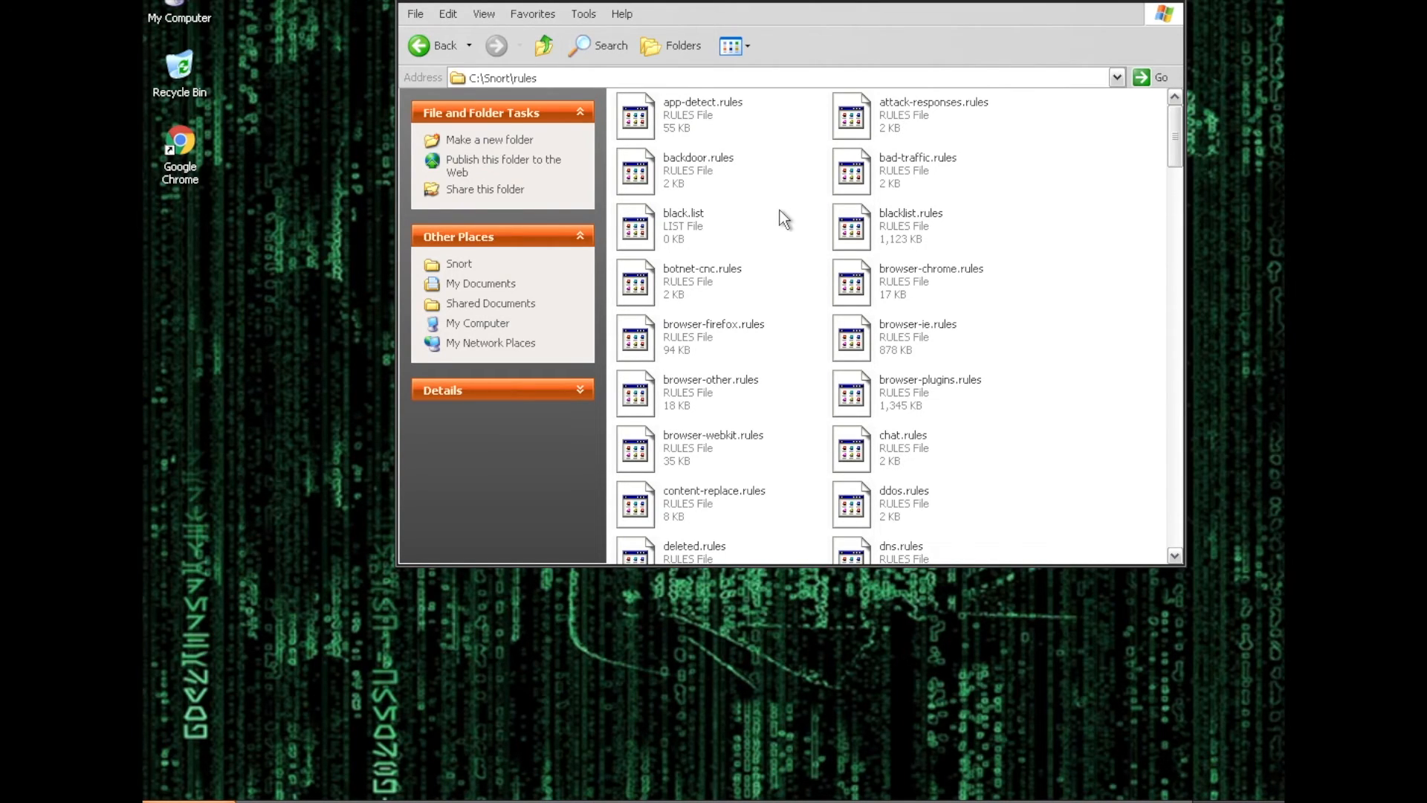
Return to the Command Prompt, stop the running Snort process and review its session statistics.
{"action": "left_click", "coordinate": [773, 801]}
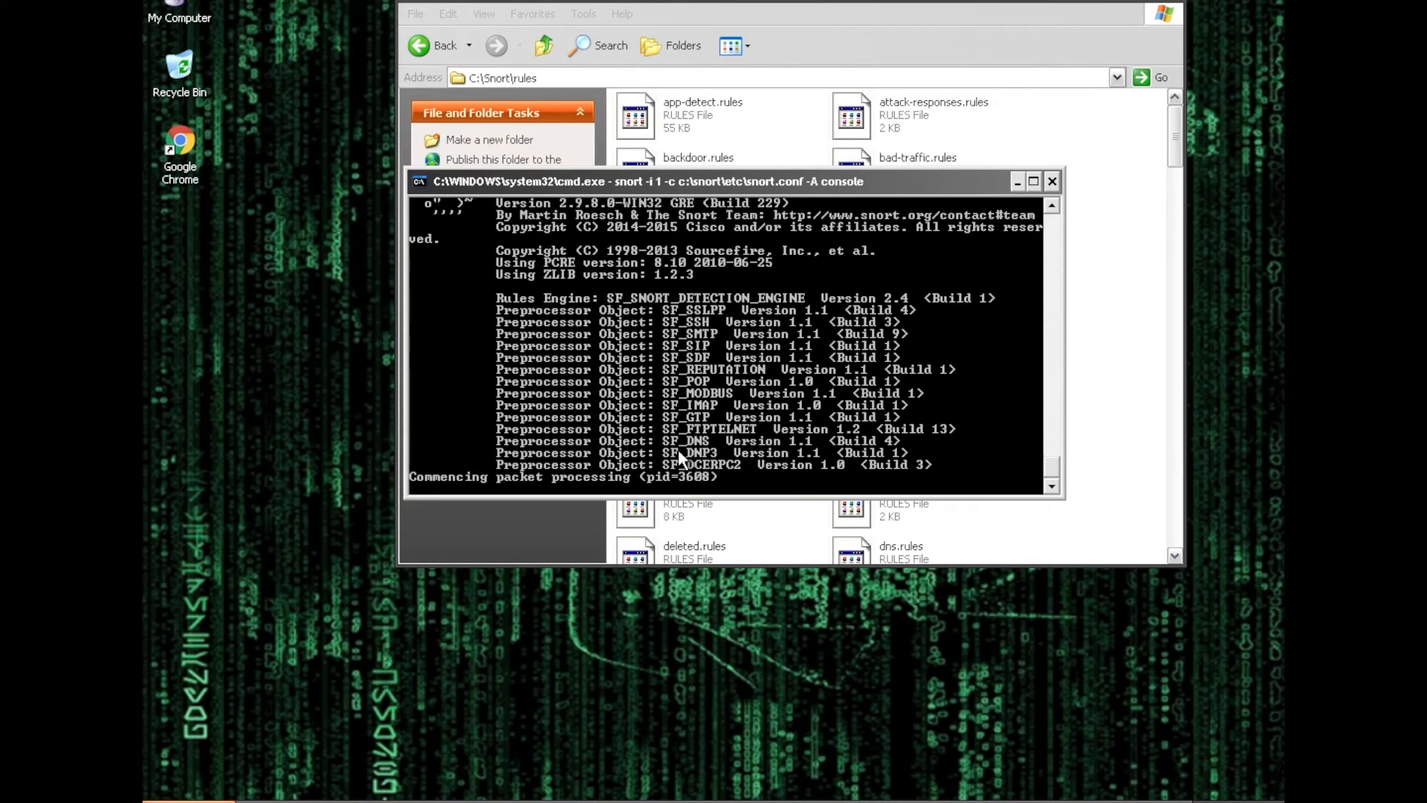
{"action": "key", "text": "ctrl+c"}
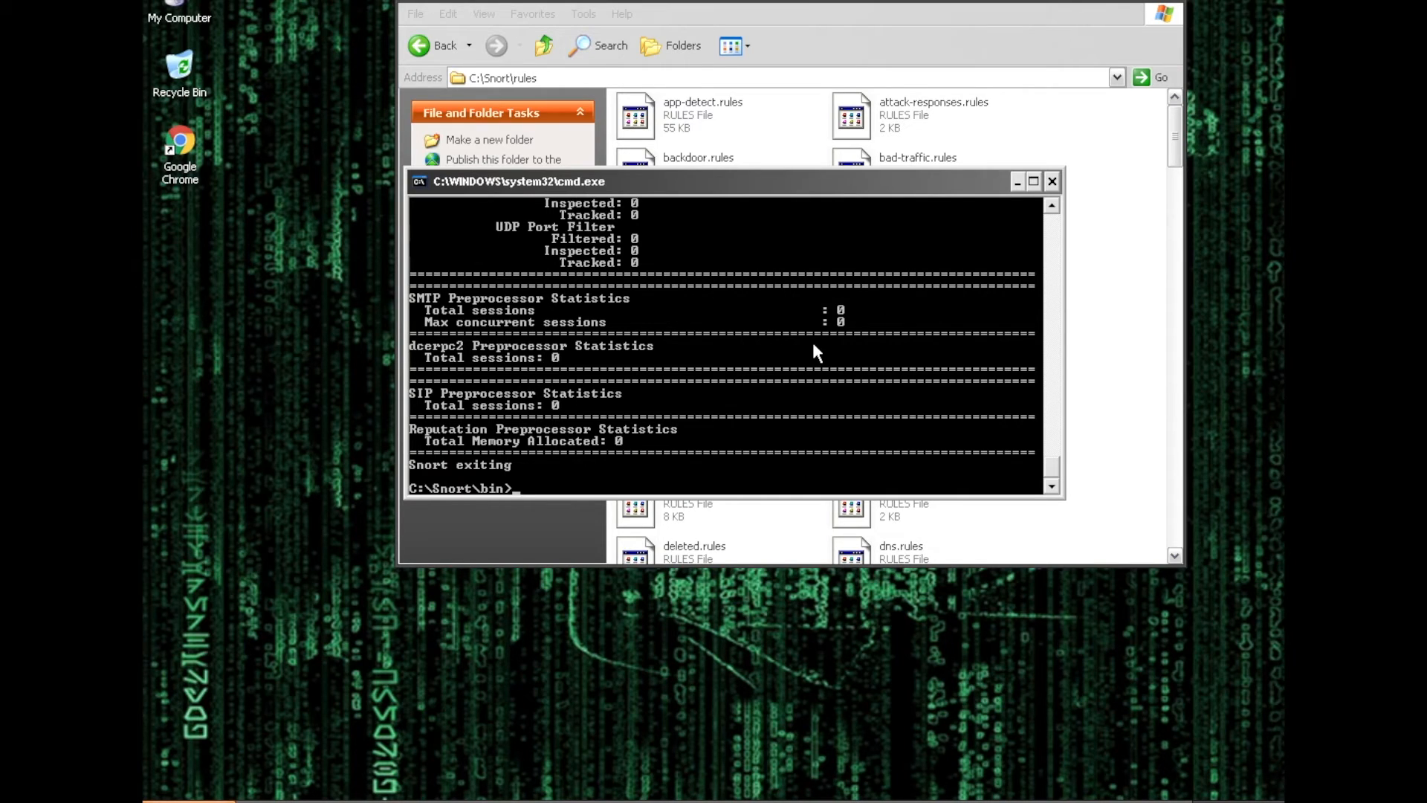
{"action": "scroll", "coordinate": [813, 342], "scroll_direction": "up", "scroll_amount": 9}
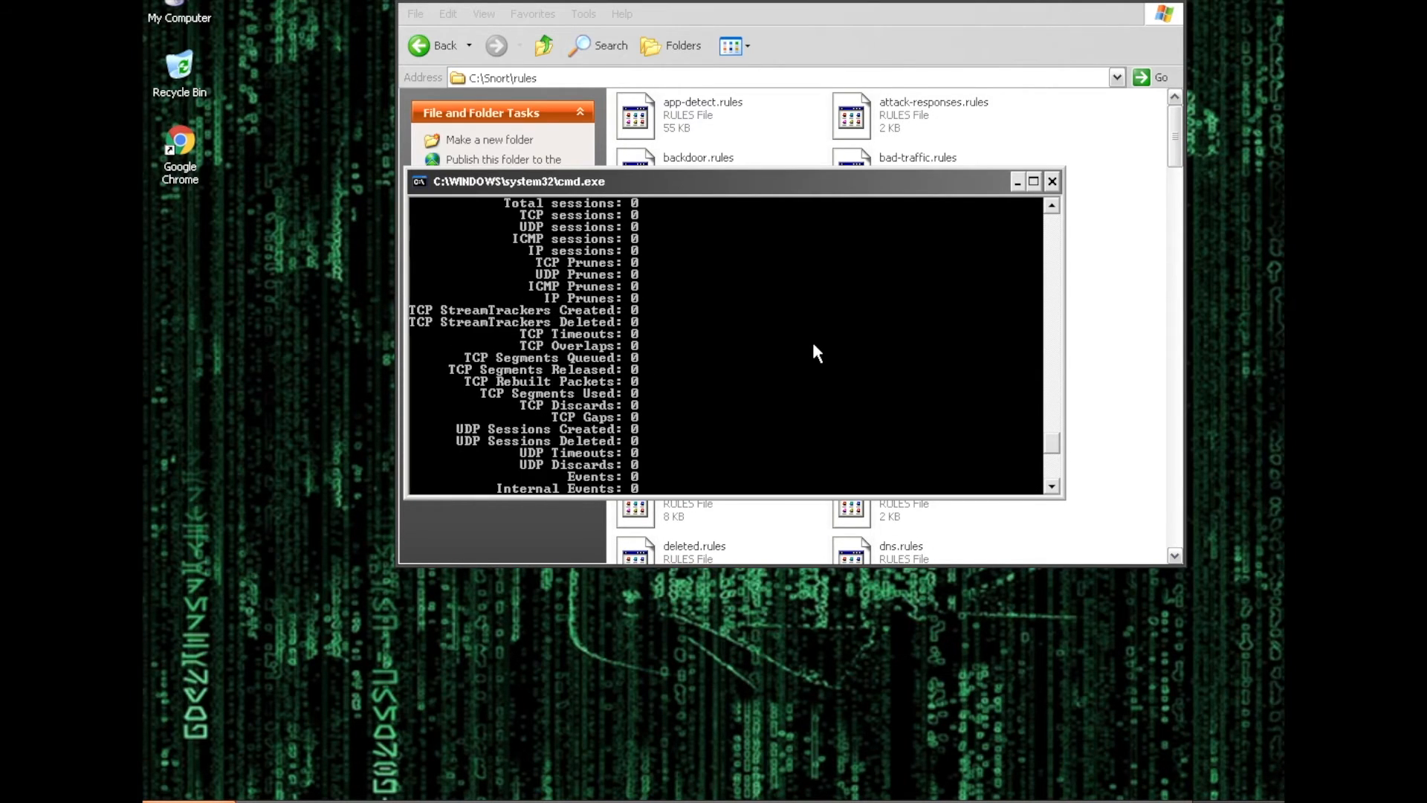
Review the rest of Snort's shutdown statistics, including the protocol breakdown, packet I/O totals and run time.
{"action": "scroll", "coordinate": [813, 344], "scroll_direction": "up", "scroll_amount": 12}
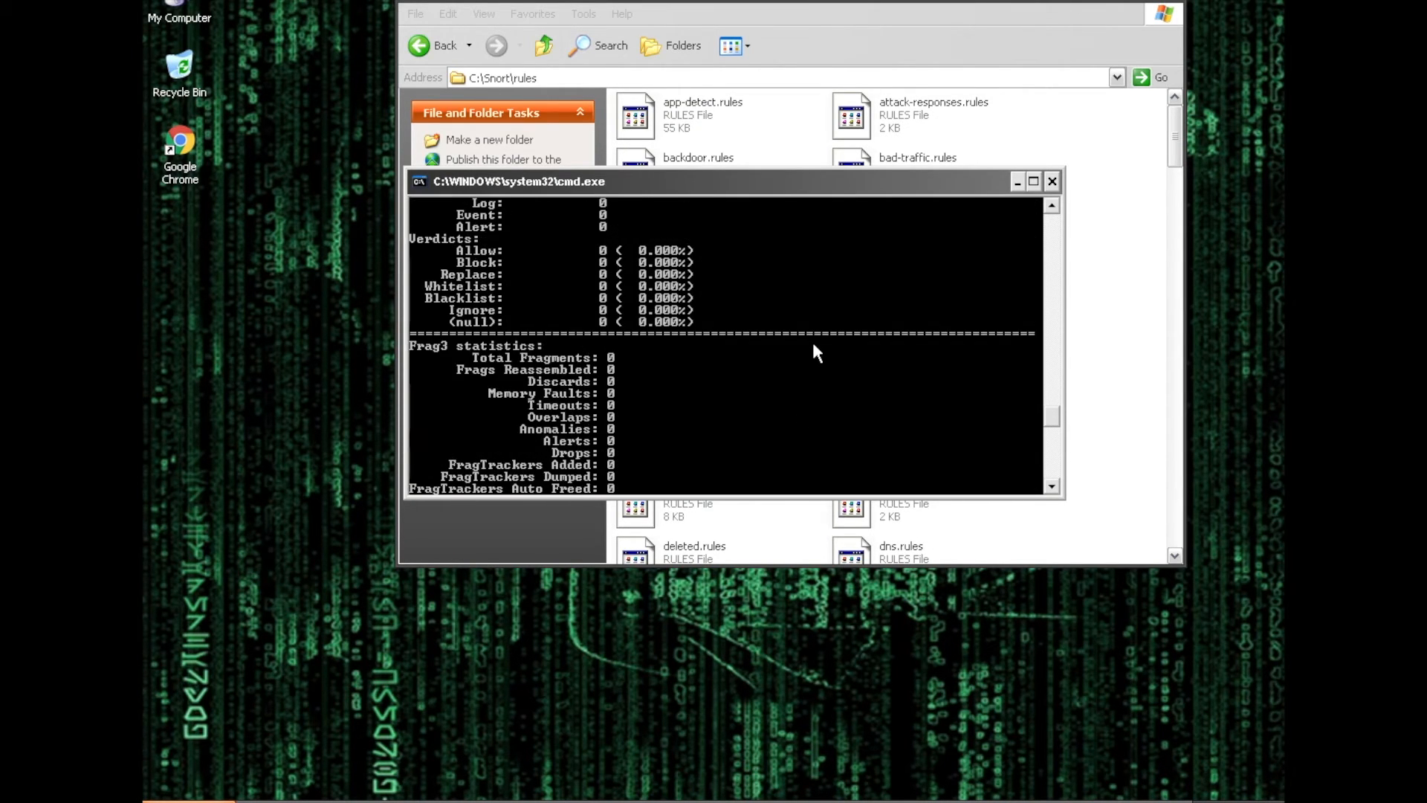
{"action": "scroll", "coordinate": [813, 344], "scroll_direction": "up", "scroll_amount": 12}
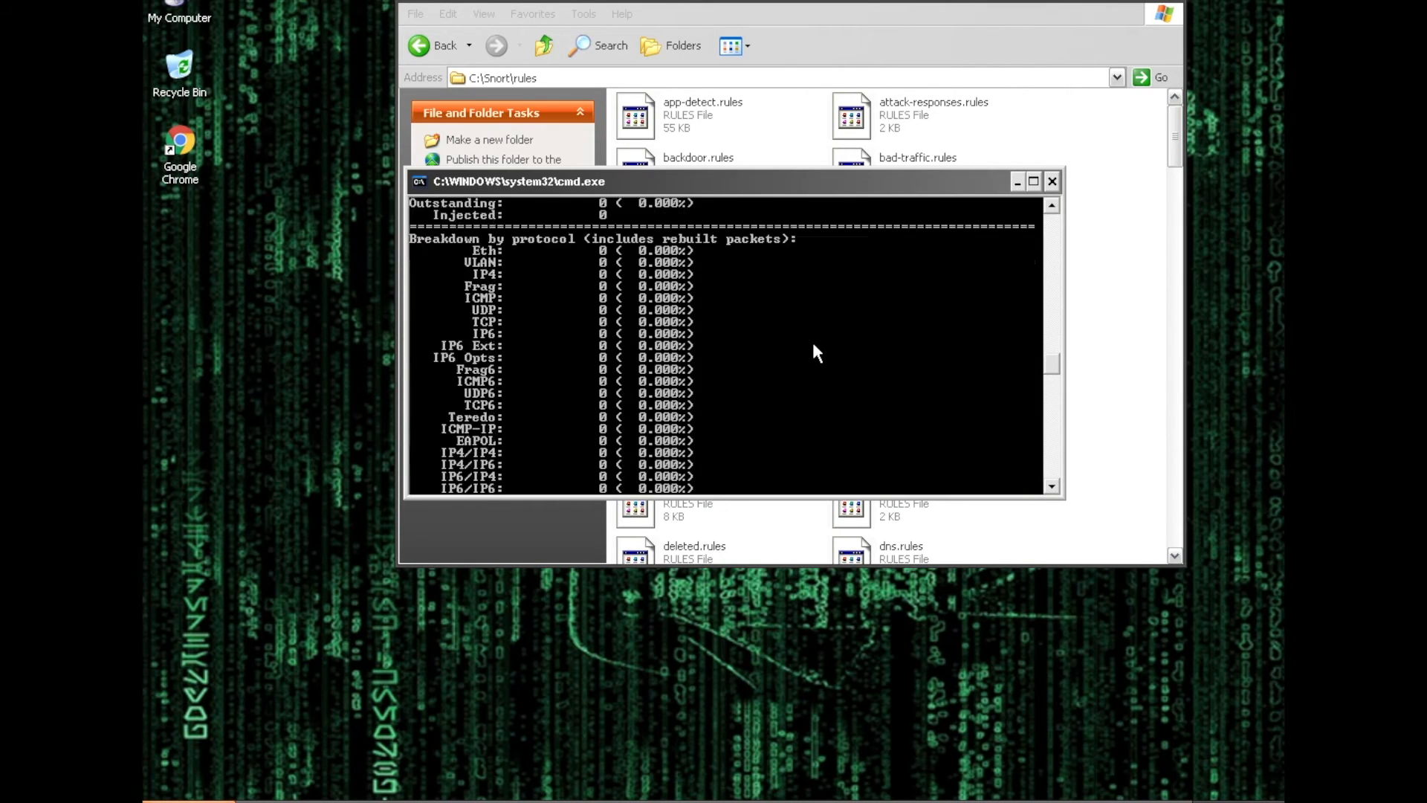
{"action": "scroll", "coordinate": [813, 343], "scroll_direction": "up", "scroll_amount": 6}
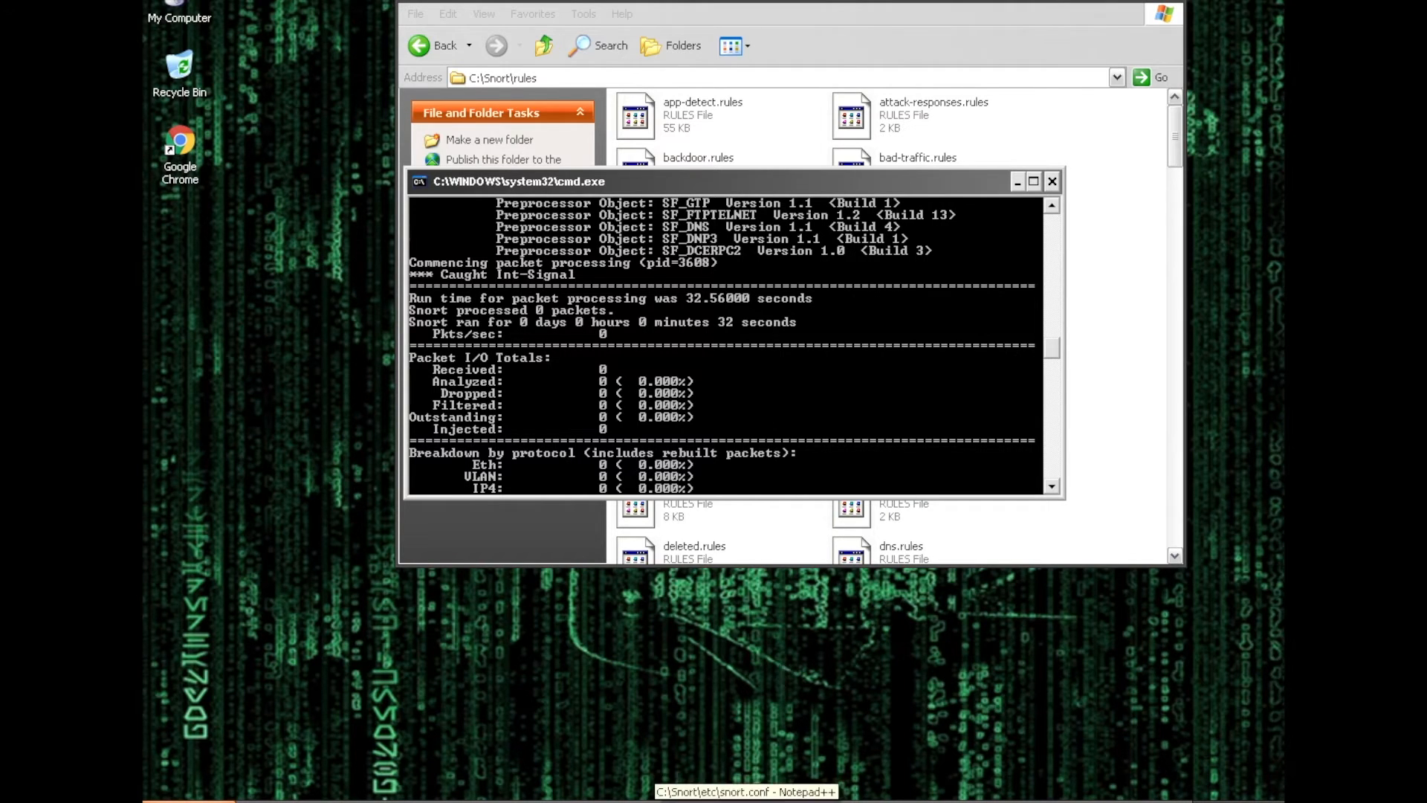
Switch to the C:\Snort\rules folder and open local.rules in Notepad++.
{"action": "left_click", "coordinate": [714, 792]}
{"action": "left_click", "coordinate": [666, 800]}
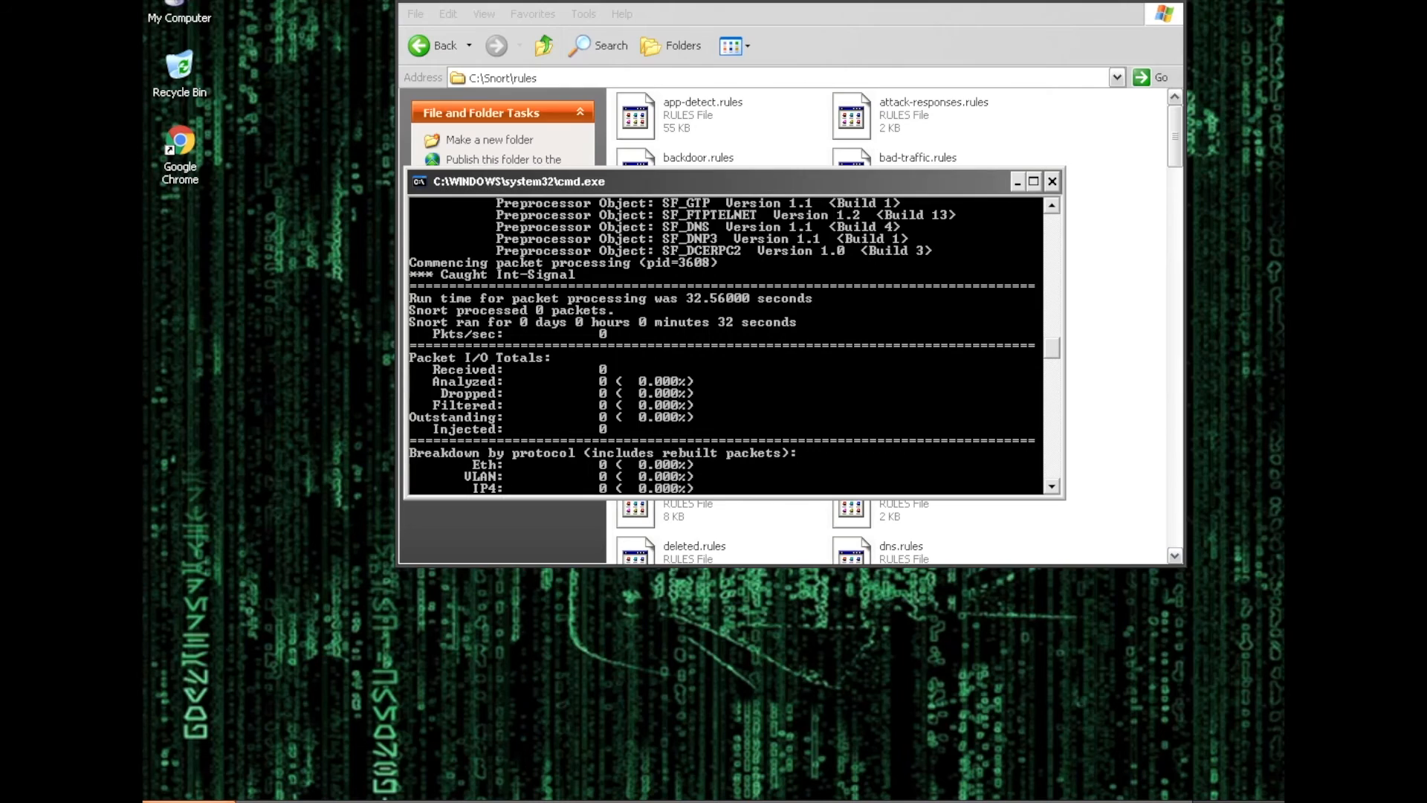
{"action": "left_click", "coordinate": [513, 800]}
{"action": "mouse_move", "coordinate": [852, 390]}
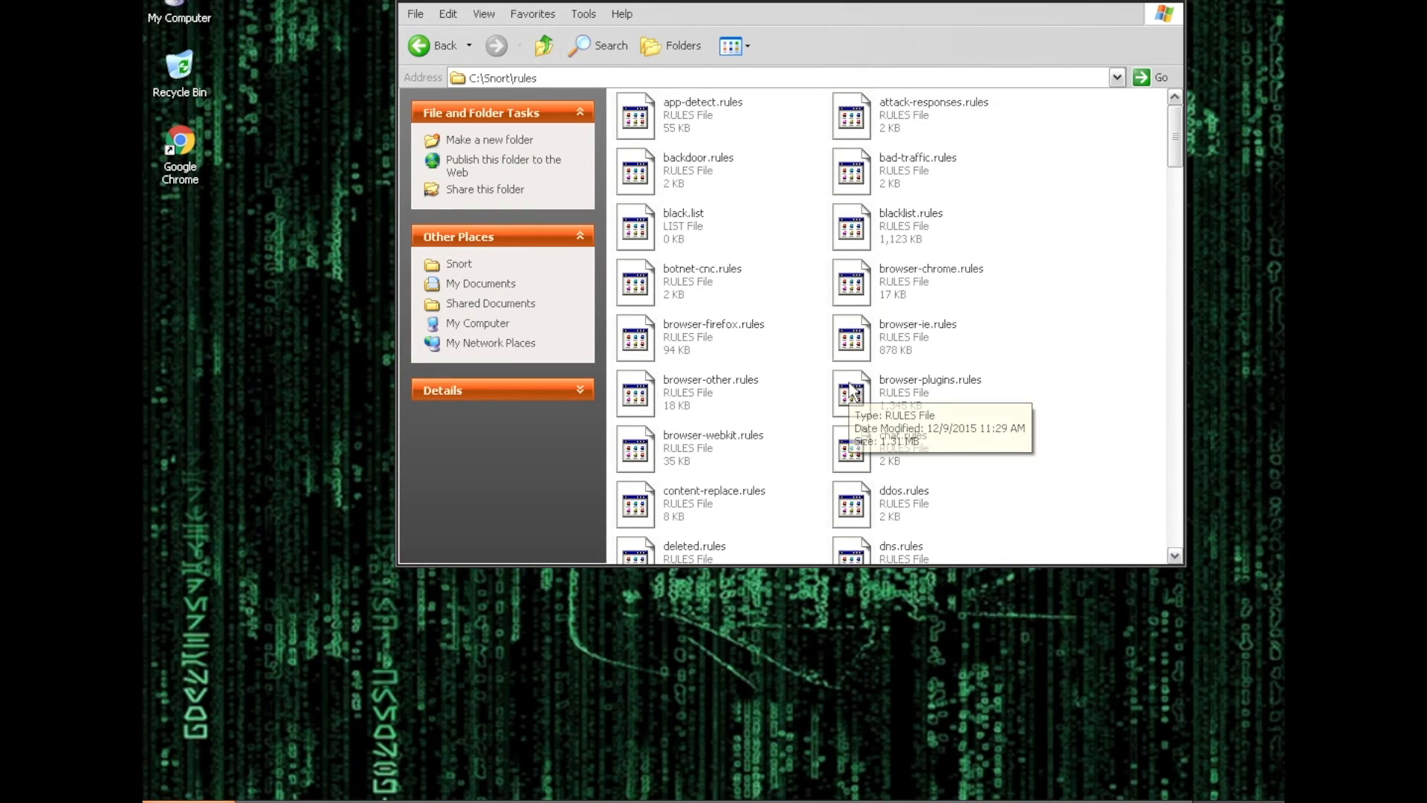
{"action": "key", "text": "l"}
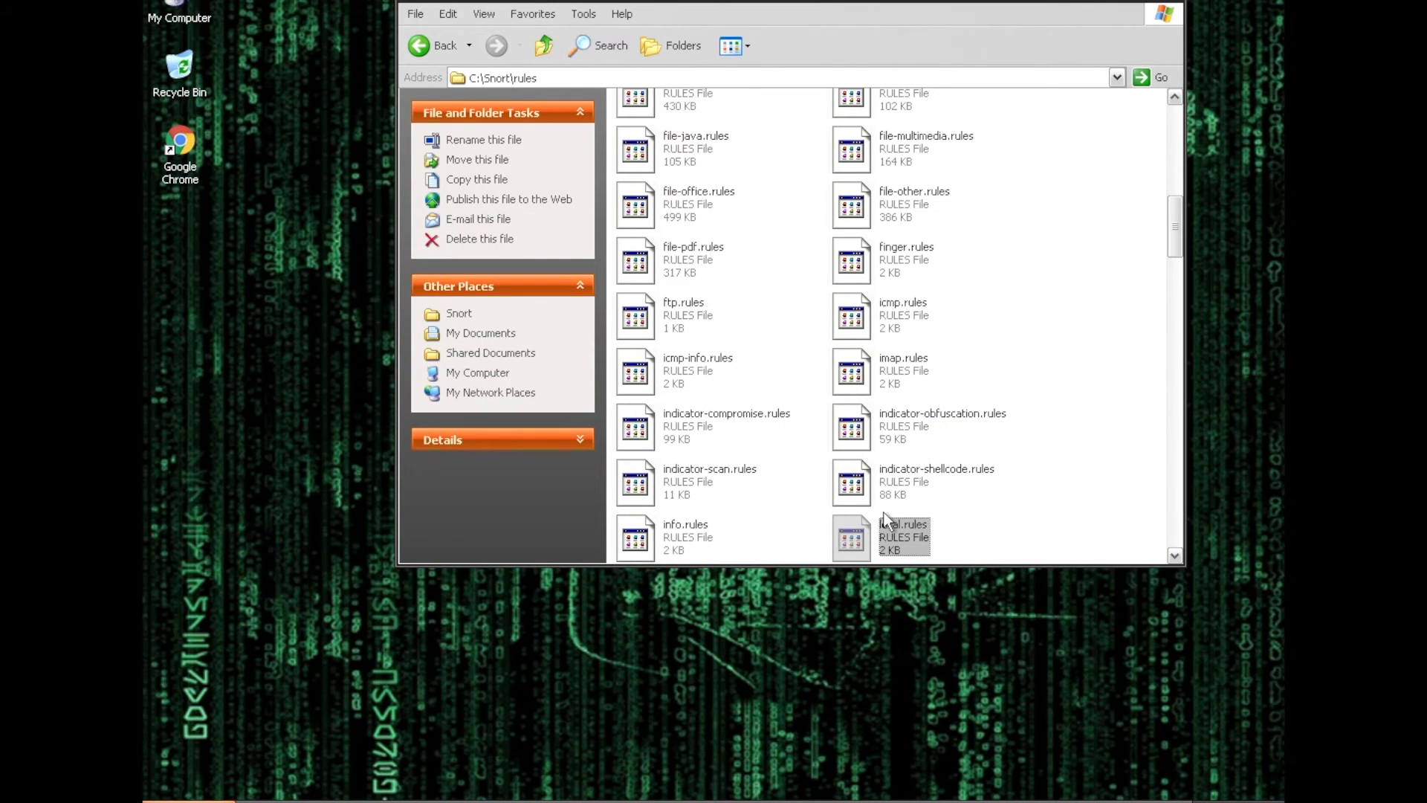
{"action": "right_click", "coordinate": [885, 525]}
{"action": "left_click", "coordinate": [911, 550]}
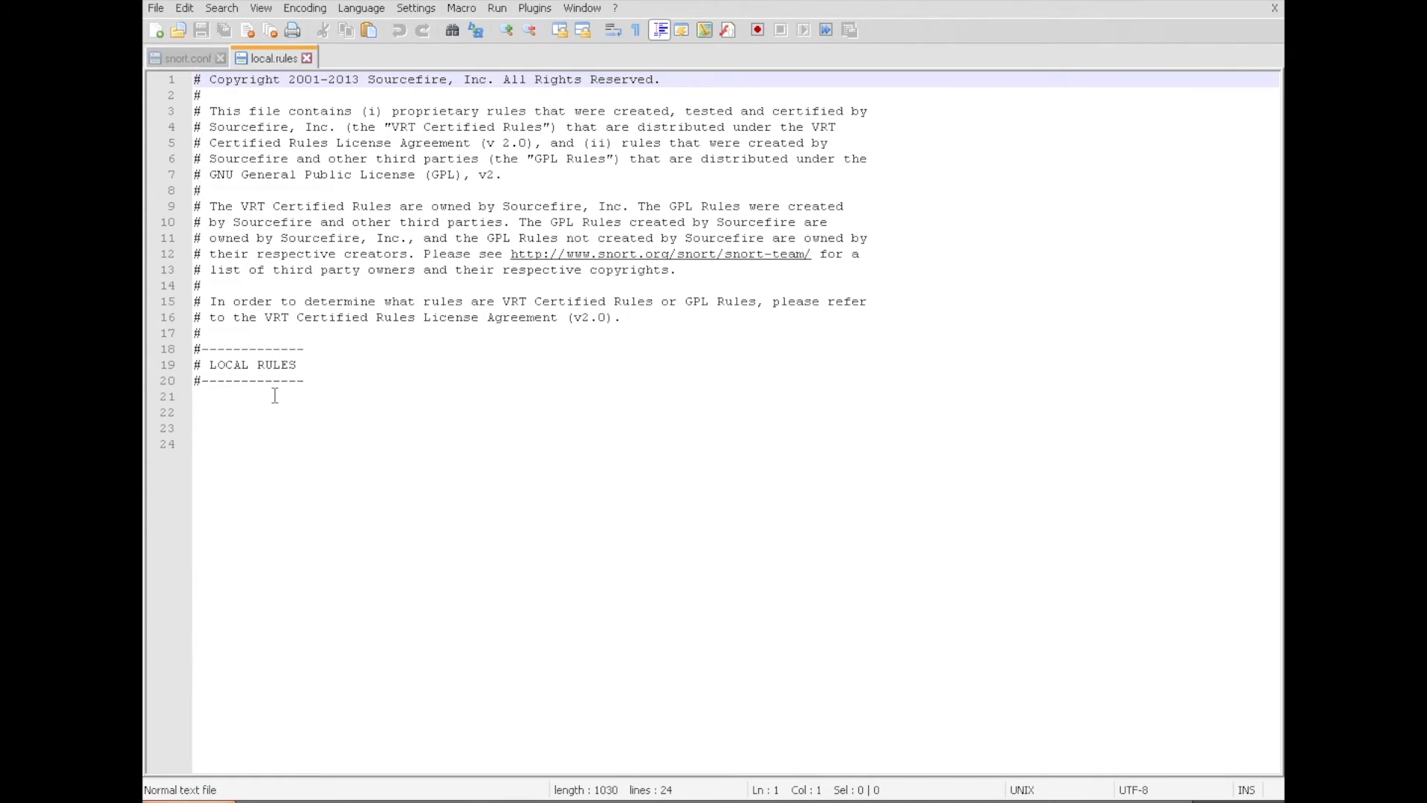
Begin a rule on line 21 of local.rules with alert icmp $EXTERNAL_NET any -> $HOME_NET sny (msg:"We are being pinged.
{"action": "left_click", "coordinate": [208, 424]}
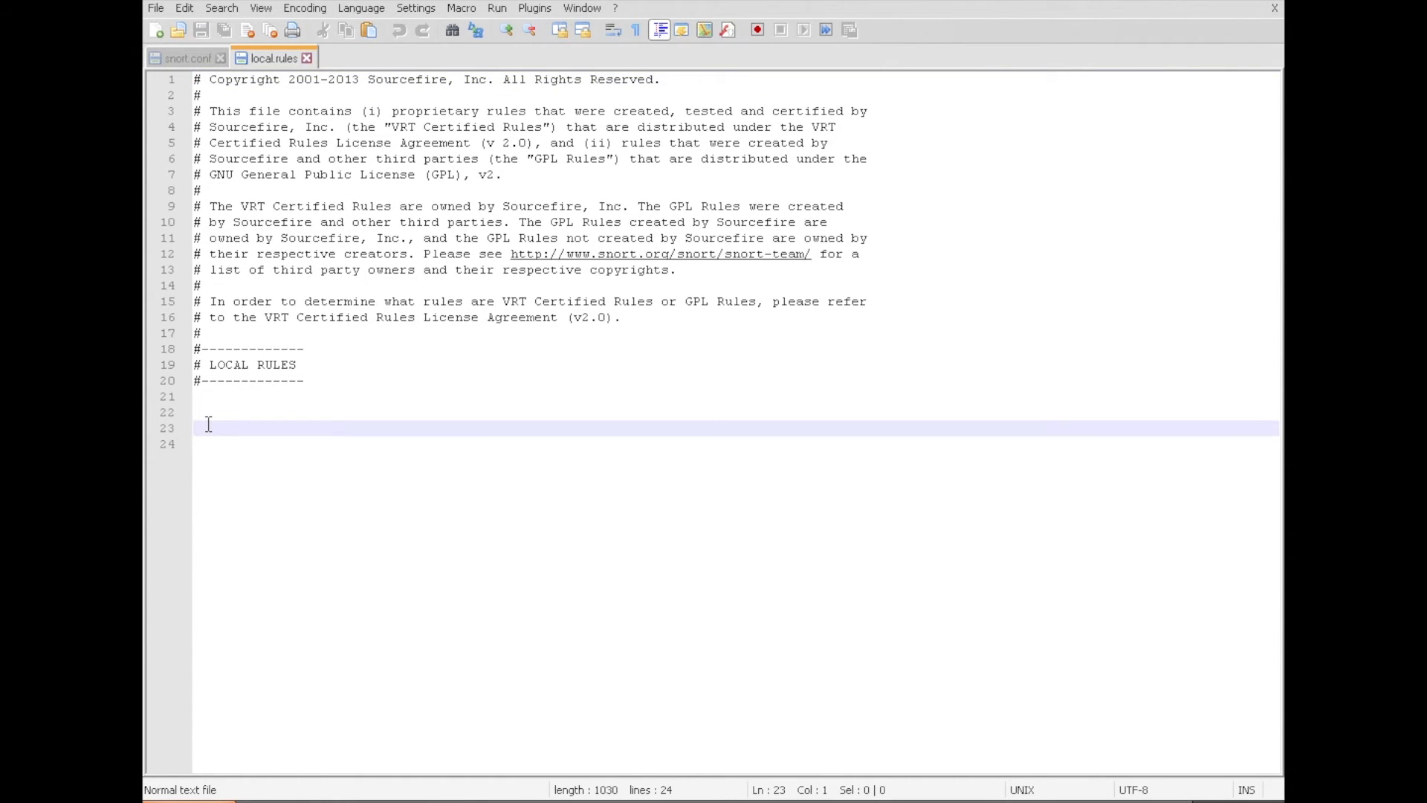
{"action": "left_click", "coordinate": [209, 393]}
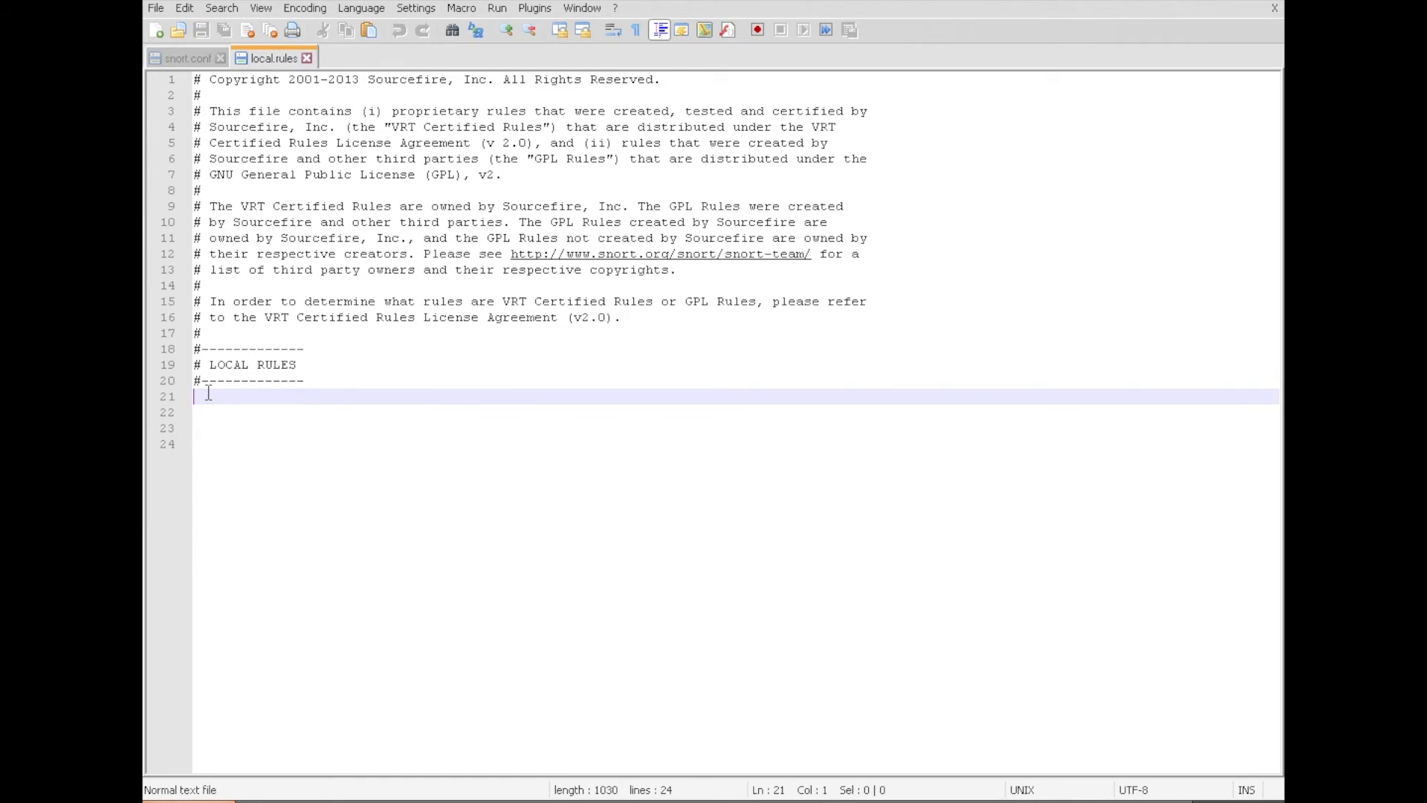
{"action": "type", "text": "alert icmp"}
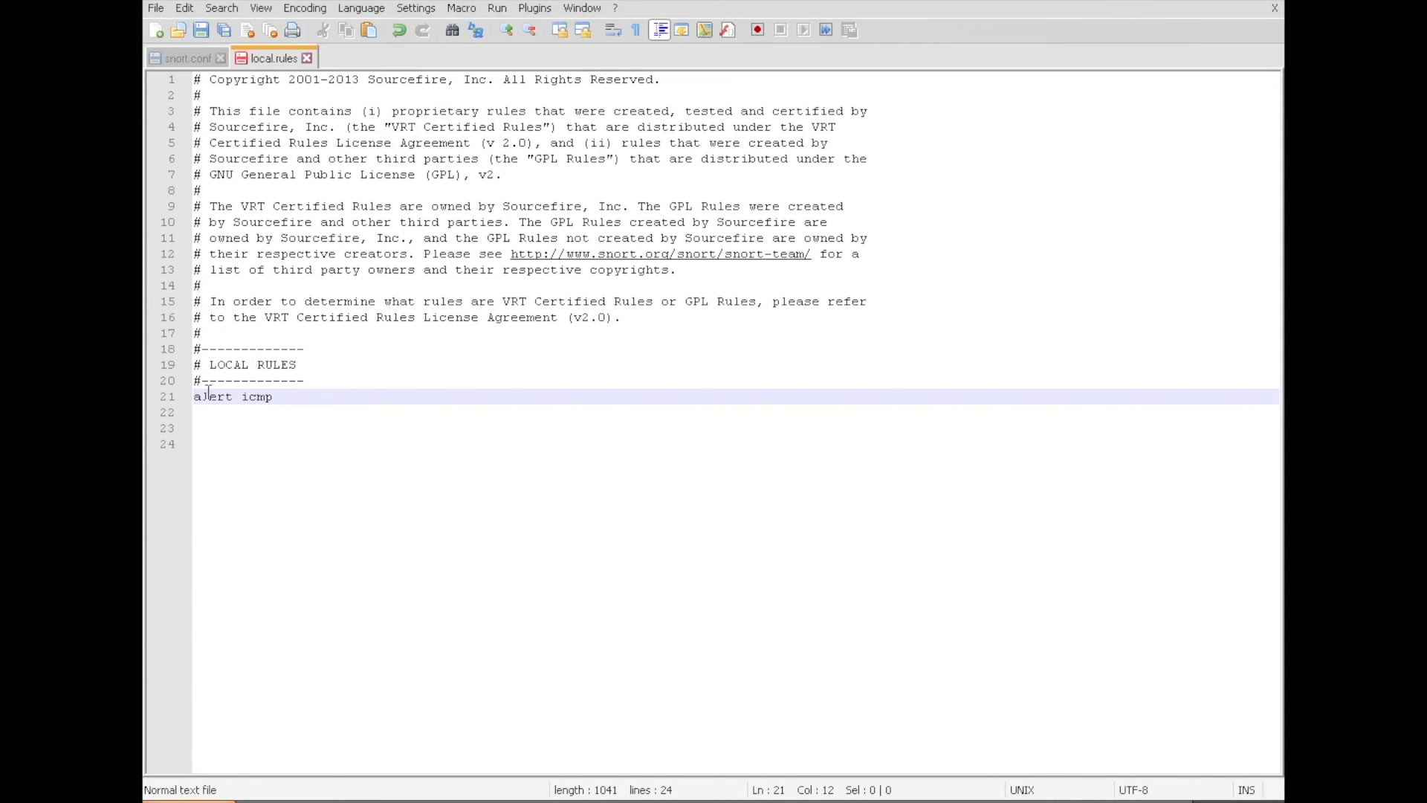
{"action": "type", "text": " $EXTERNAL_NET any -> $HOME"}
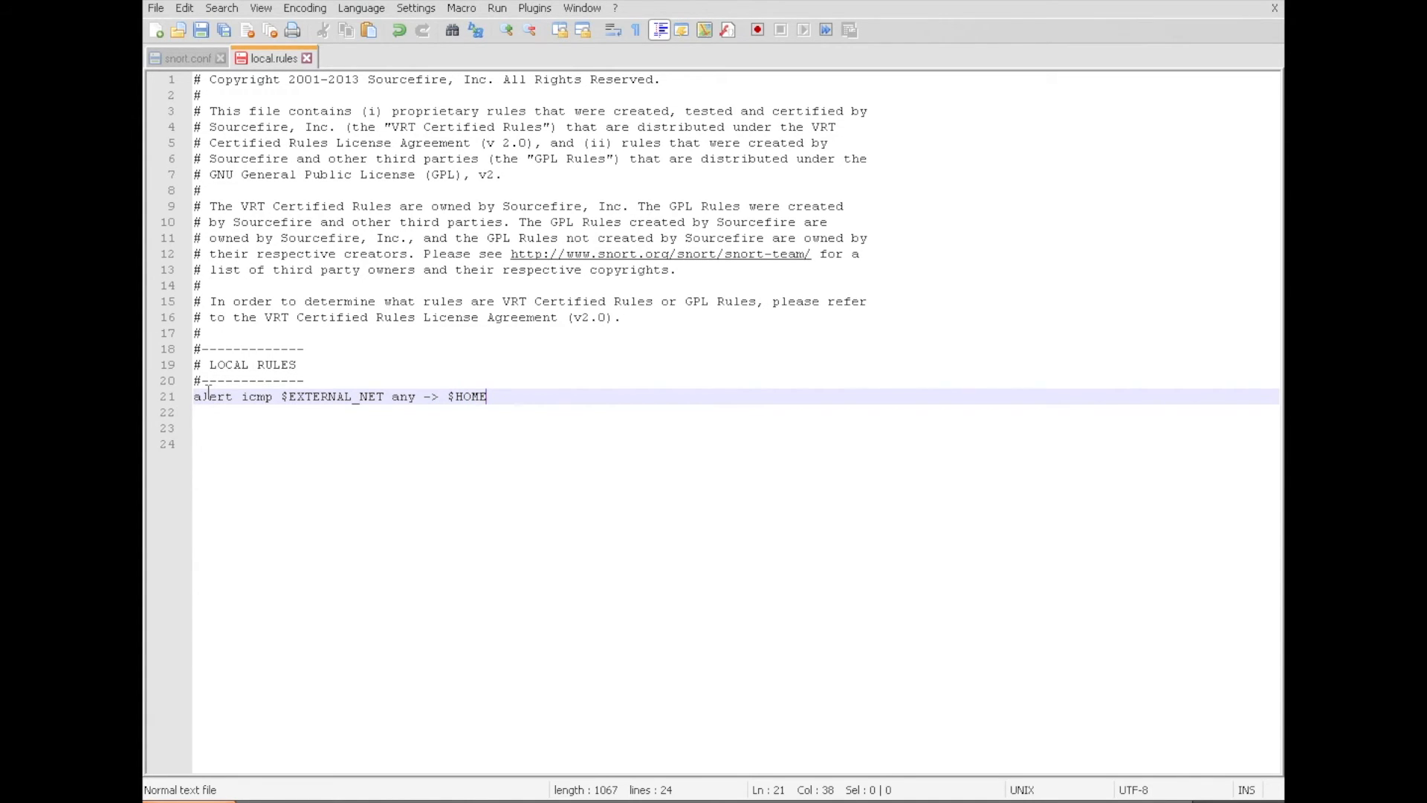
{"action": "type", "text": " NET sny (msg:\""}
{"action": "type", "text": "We"}
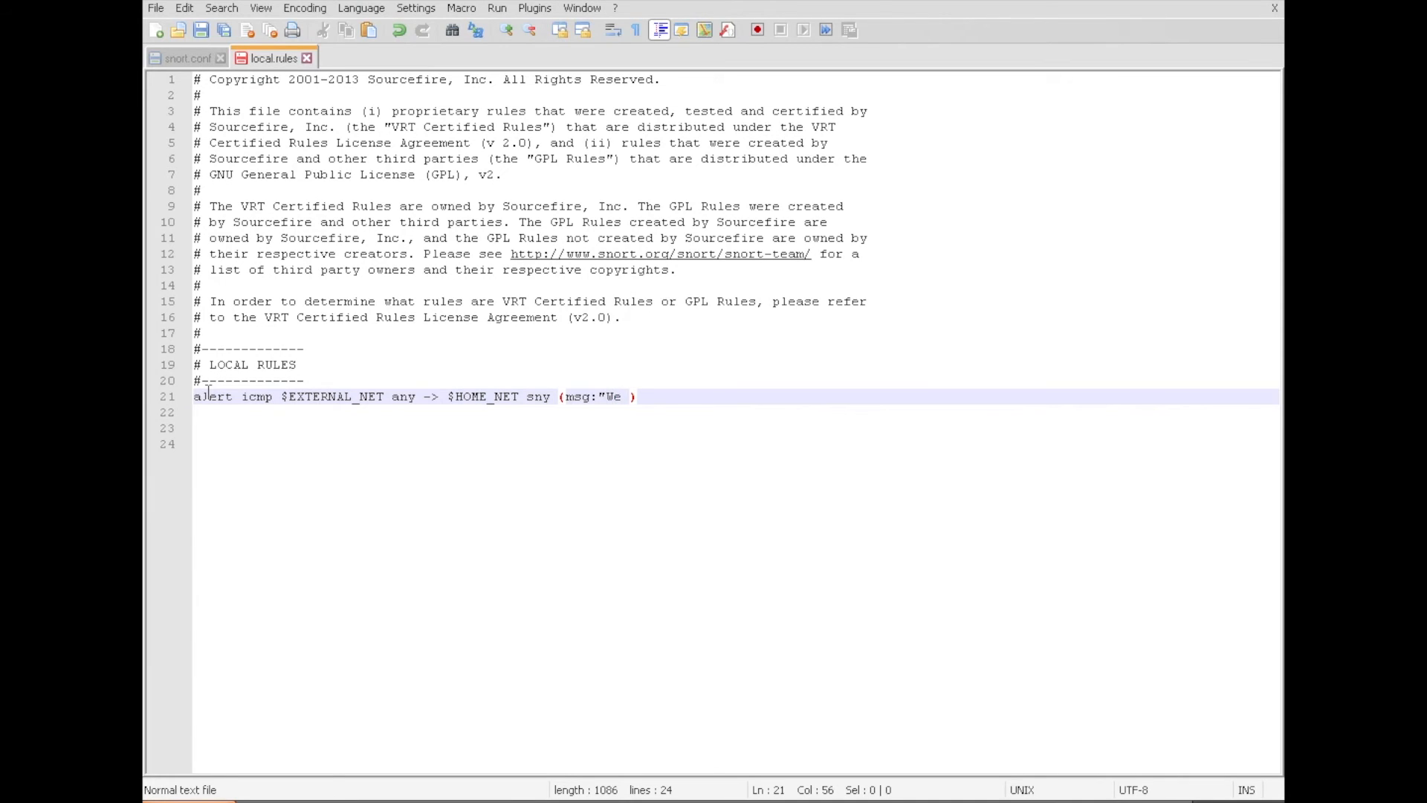
{"action": "type", "text": " are being pinged"}
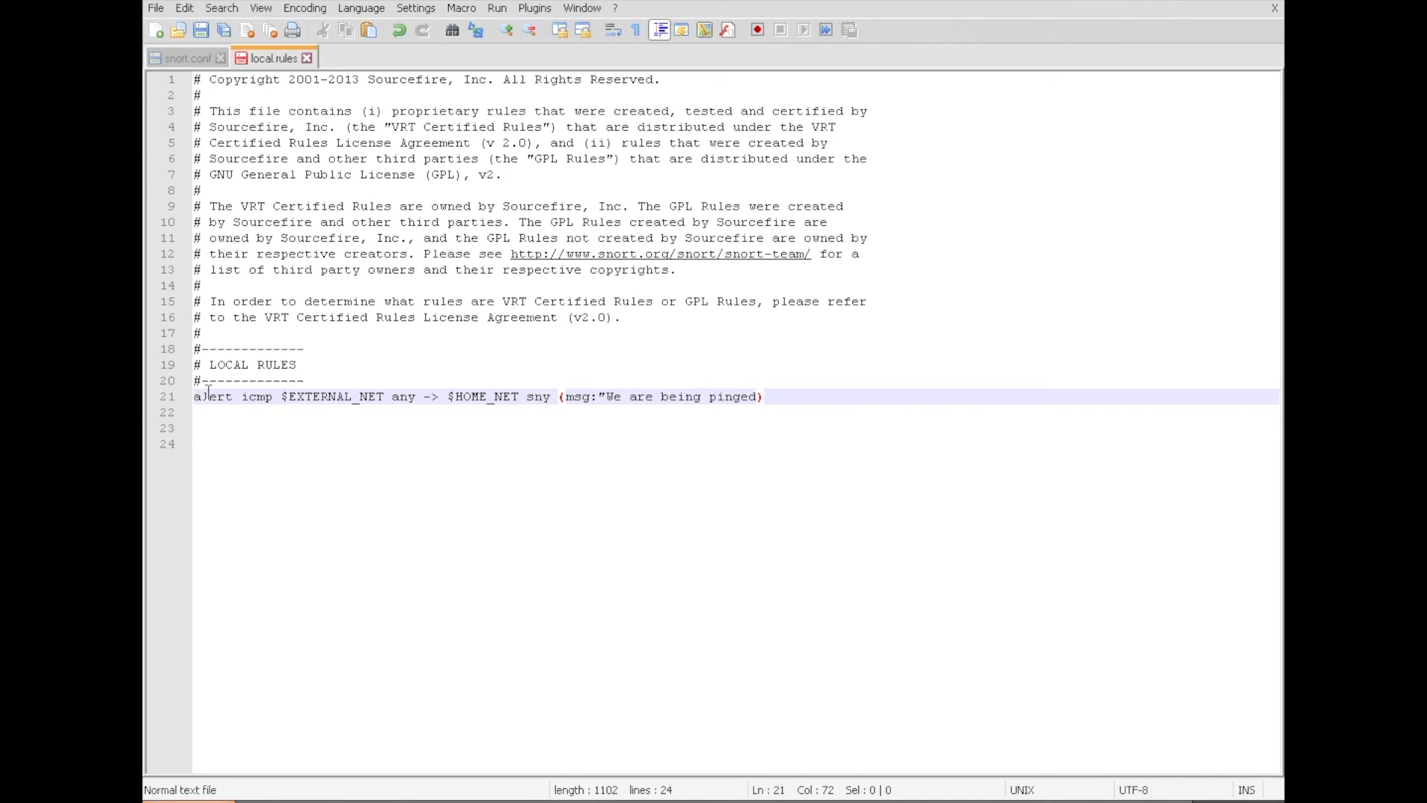
Complete the rule's options by closing the message string with "; and adding sid:10000001; inside the parentheses.
{"action": "type", "text": "'"}
{"action": "key", "text": "BackSpace"}
{"action": "type", "text": "\"; sid"}
{"action": "key", "text": "BackSpace"}
{"action": "type", "text": ":"}
{"action": "key", "text": "BackSpace"}
{"action": "type", "text": "10000001;"}
Copy the complete ICMP alert rule from line 21 of local.rules.
{"action": "triple_click", "coordinate": [287, 400]}
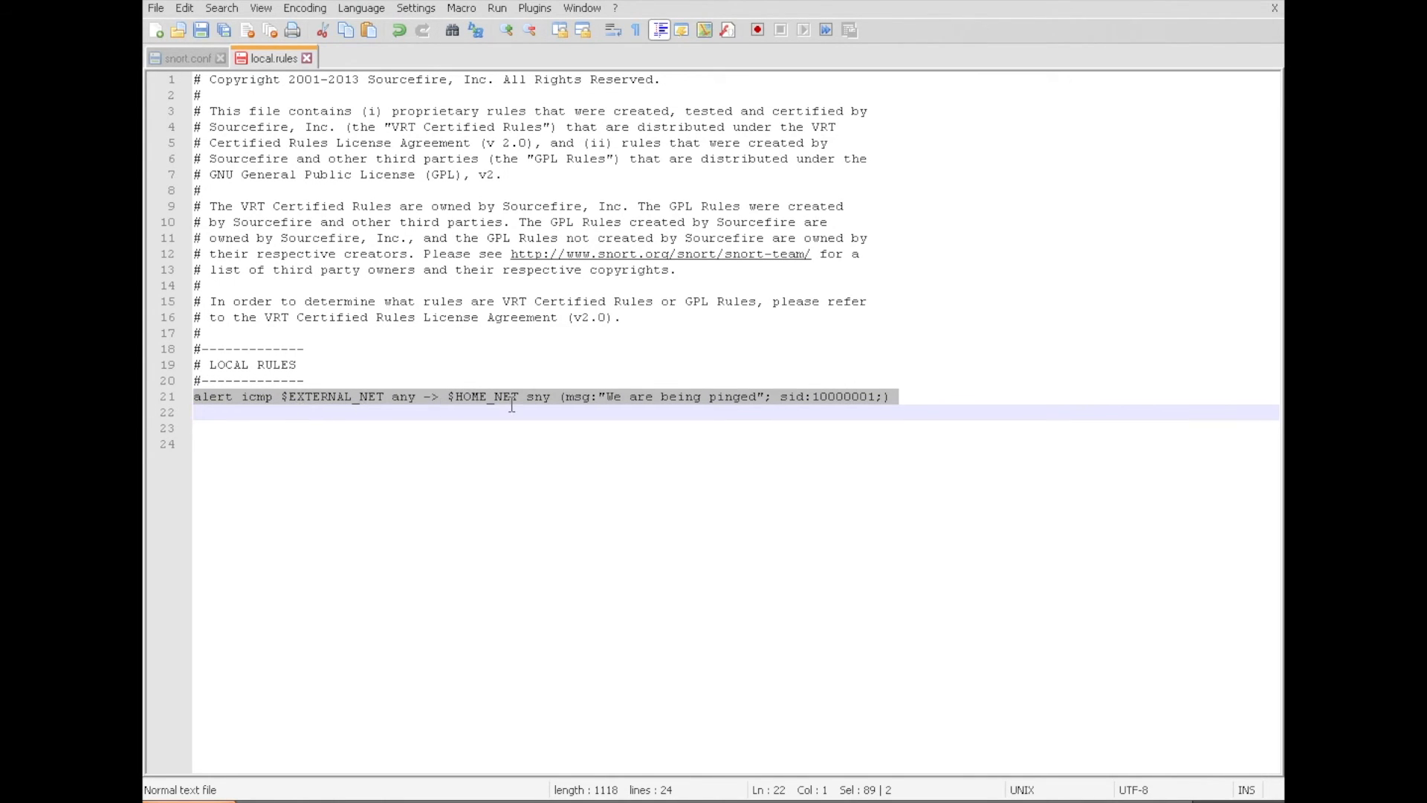
{"action": "left_click", "coordinate": [916, 414]}
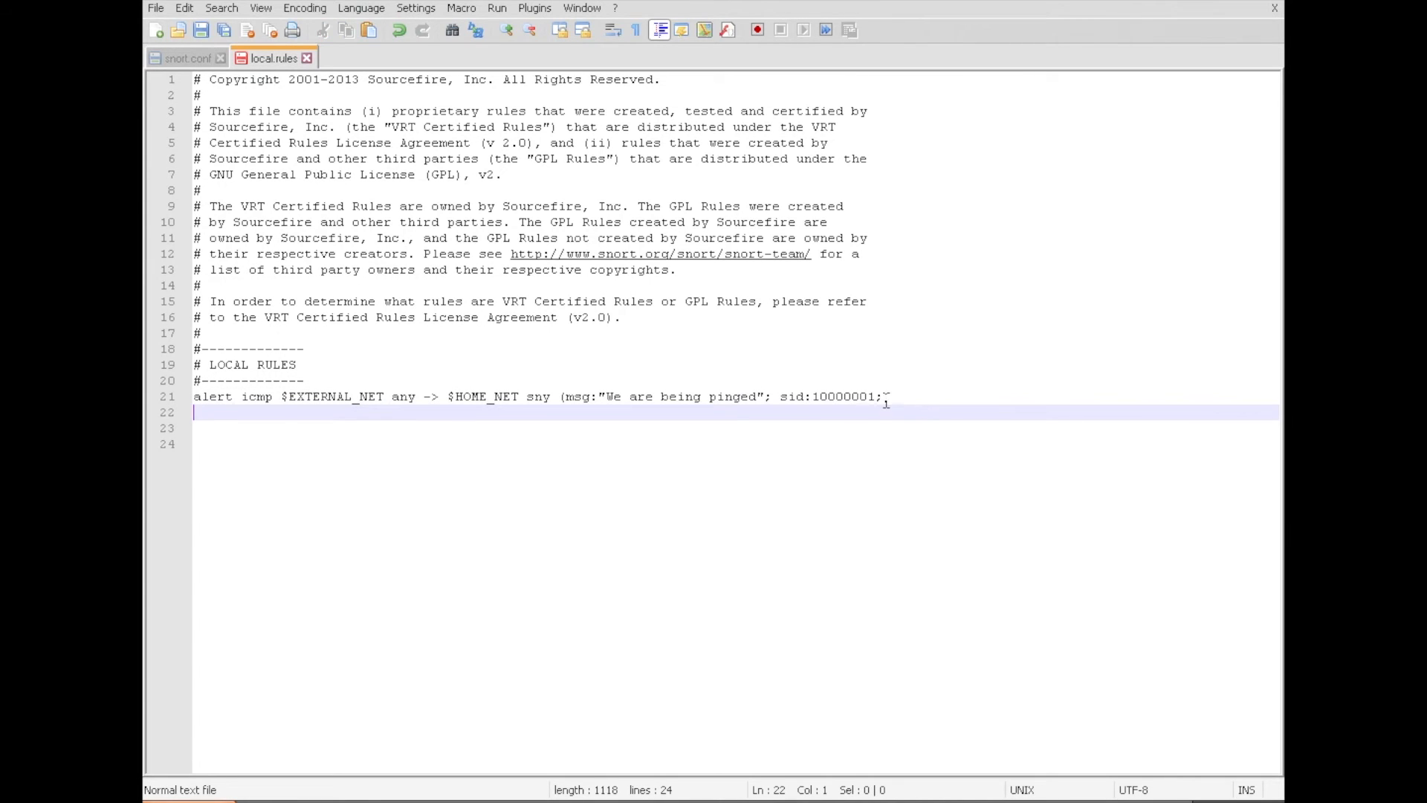
{"action": "left_click", "coordinate": [889, 396]}
{"action": "left_click_drag", "start_coordinate": [888, 397], "coordinate": [191, 393]}
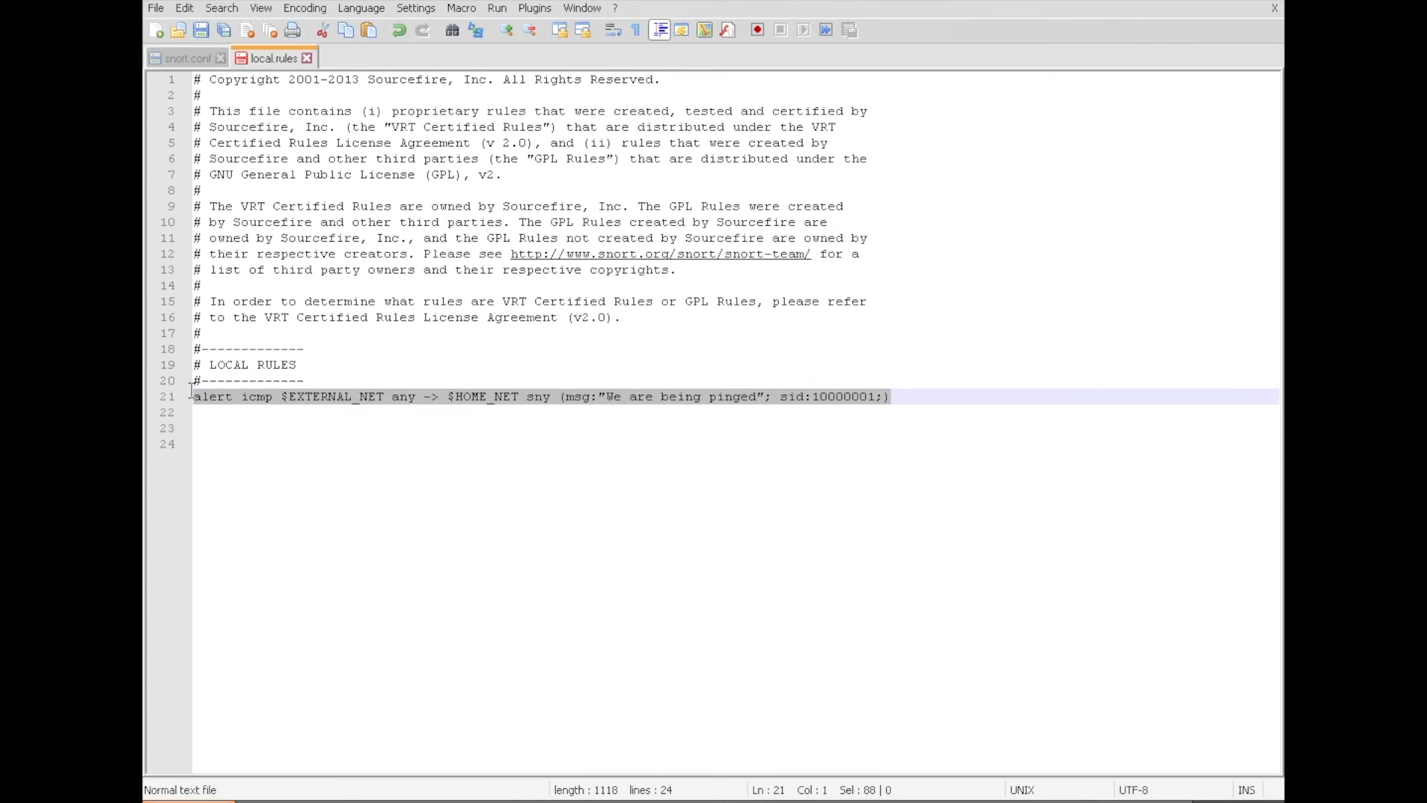
{"action": "right_click", "coordinate": [215, 397]}
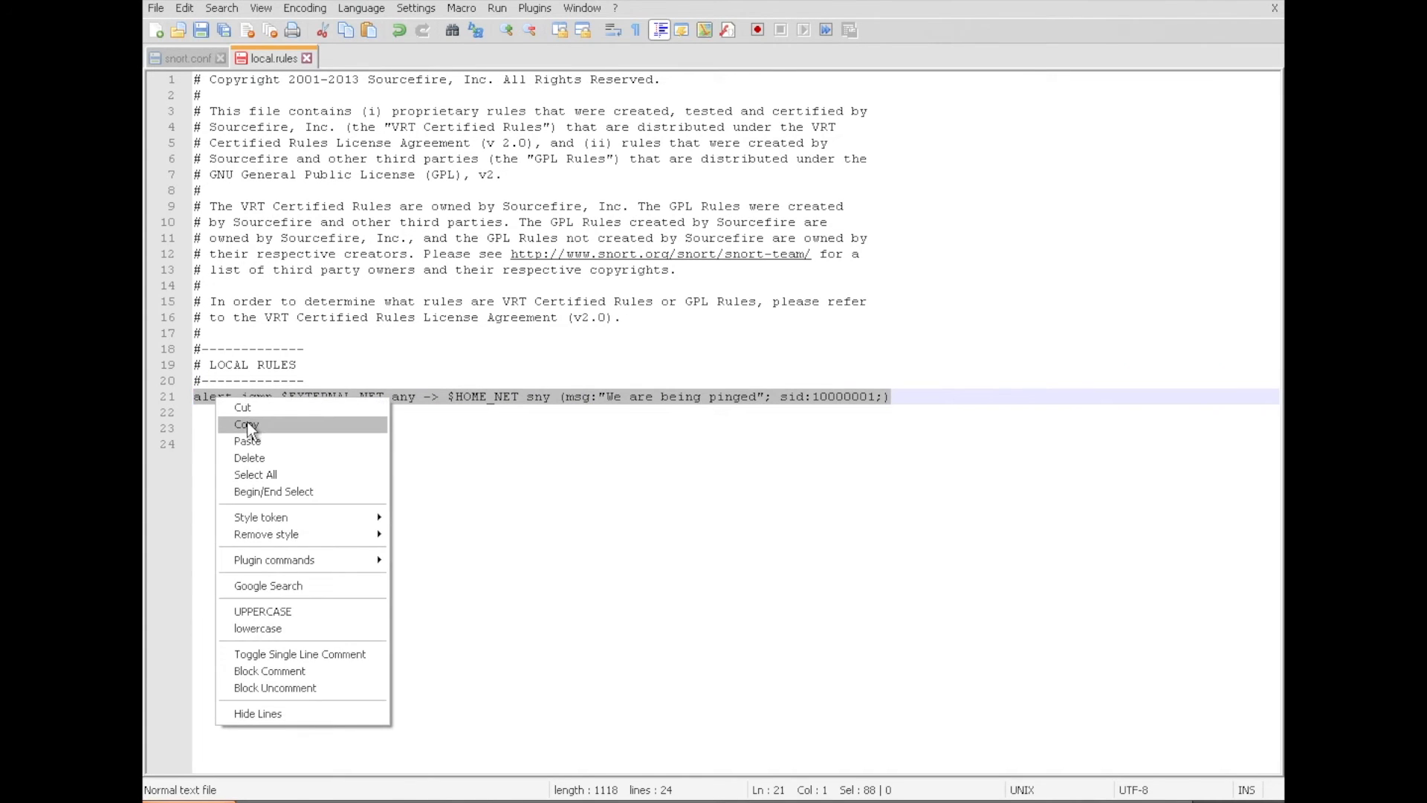
{"action": "left_click", "coordinate": [247, 421]}
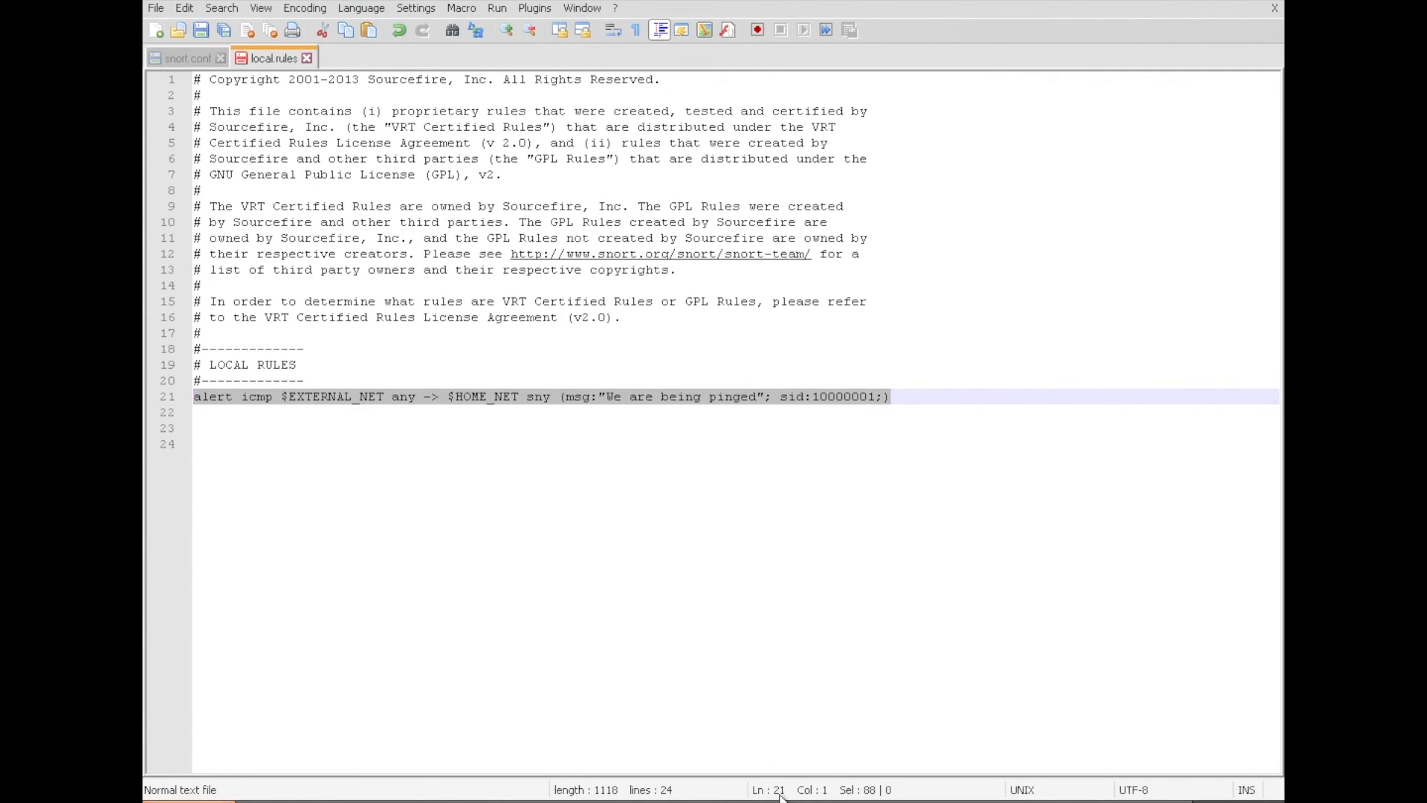
{"action": "key", "text": "alt+Tab"}
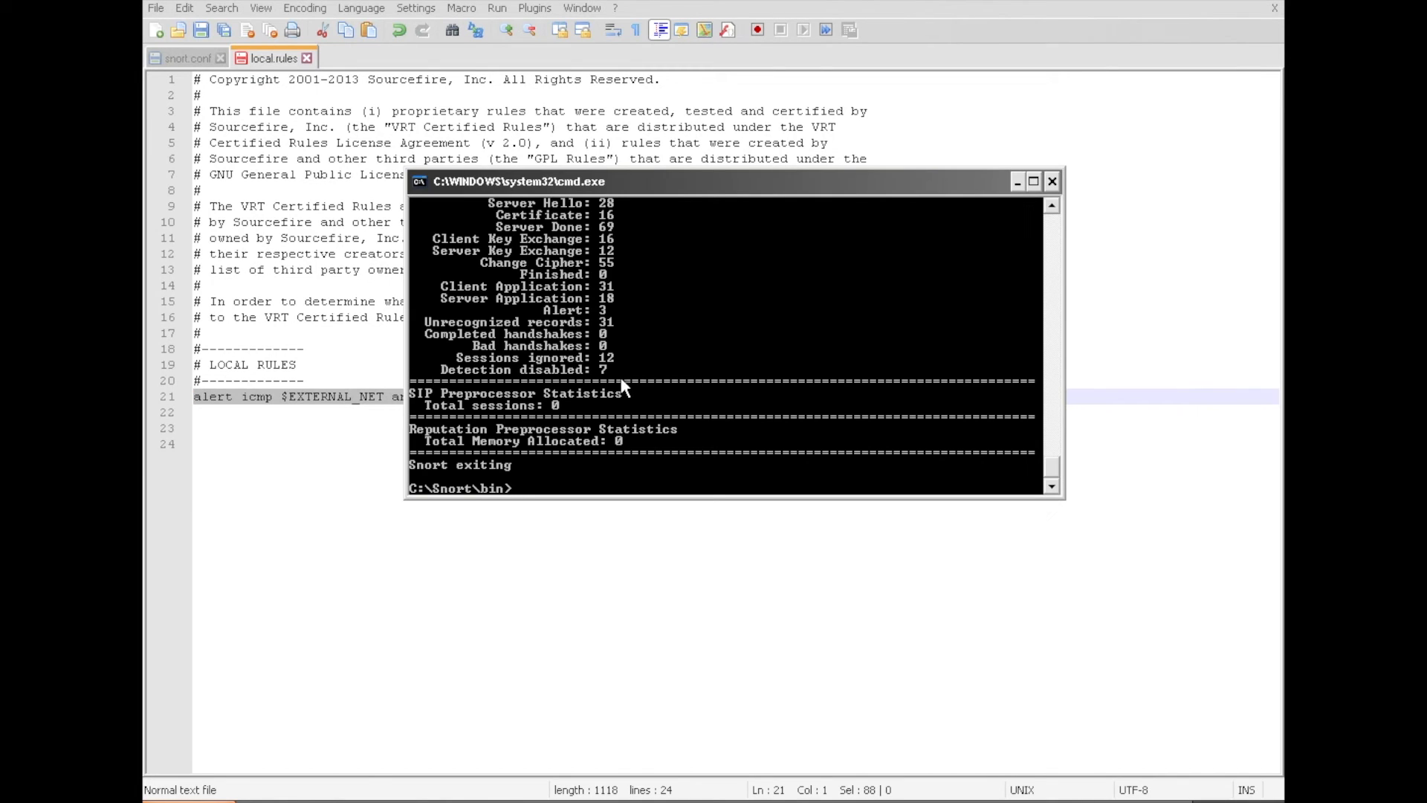
{"action": "key", "text": "Up"}
{"action": "key", "text": "Return"}
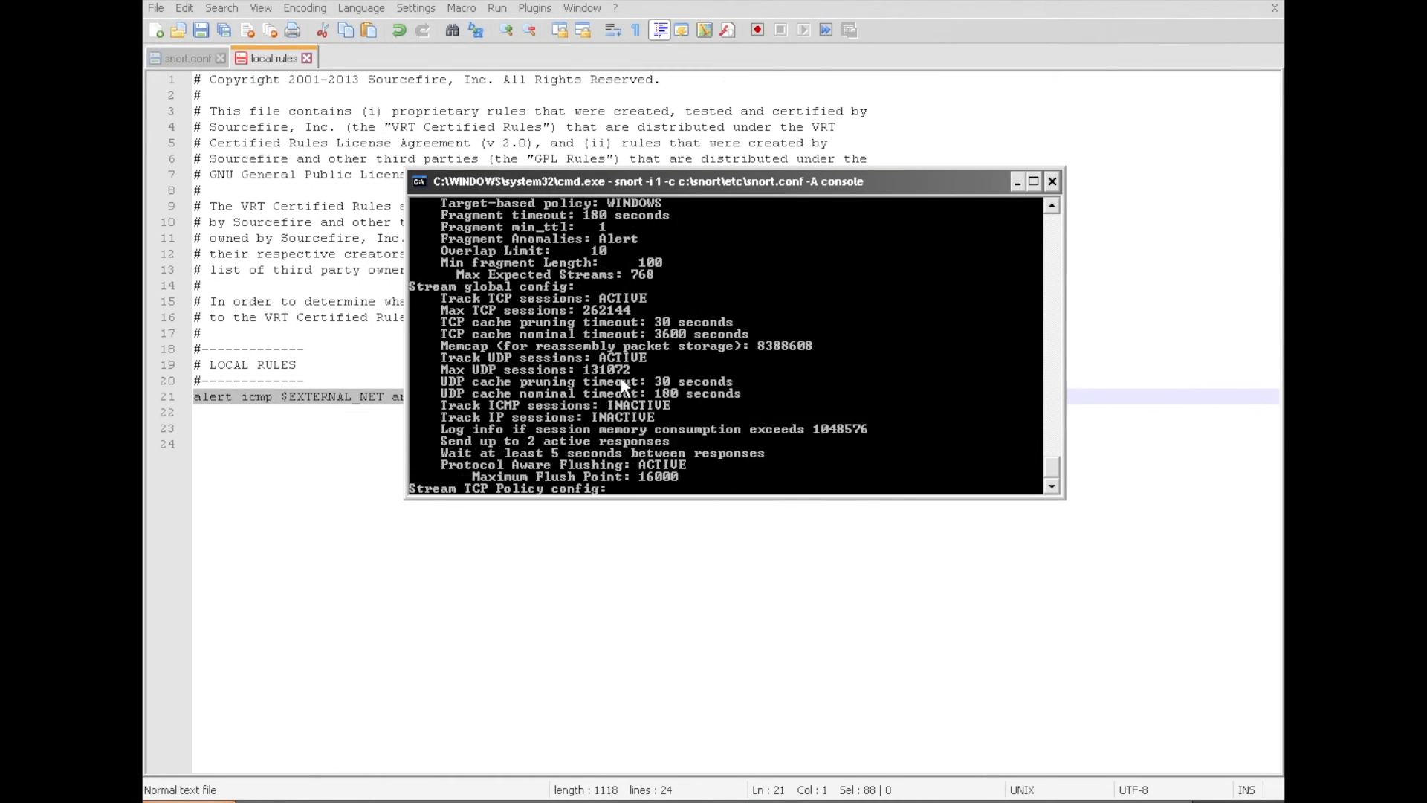
{"action": "left_click", "coordinate": [323, 455]}
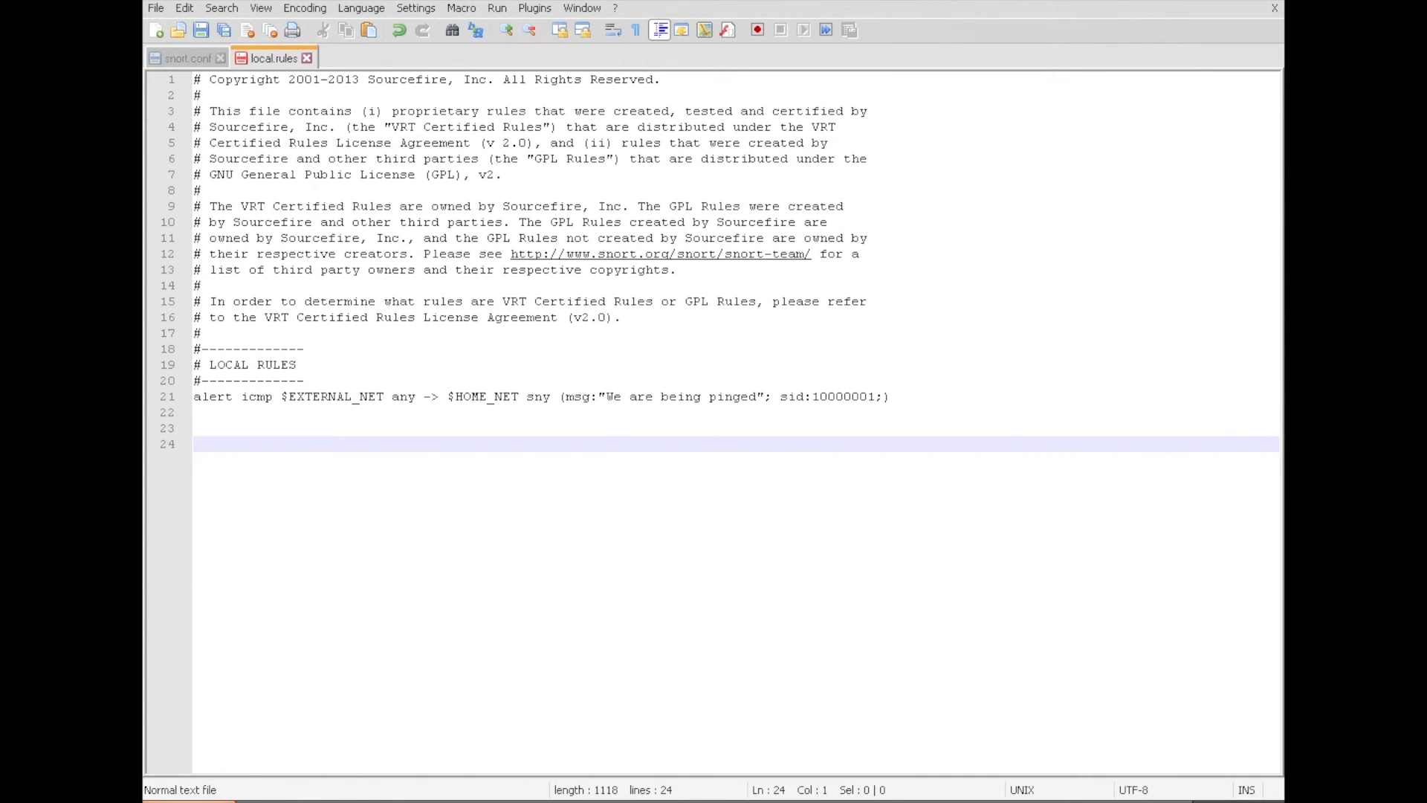
{"action": "key", "text": "alt+Tab"}
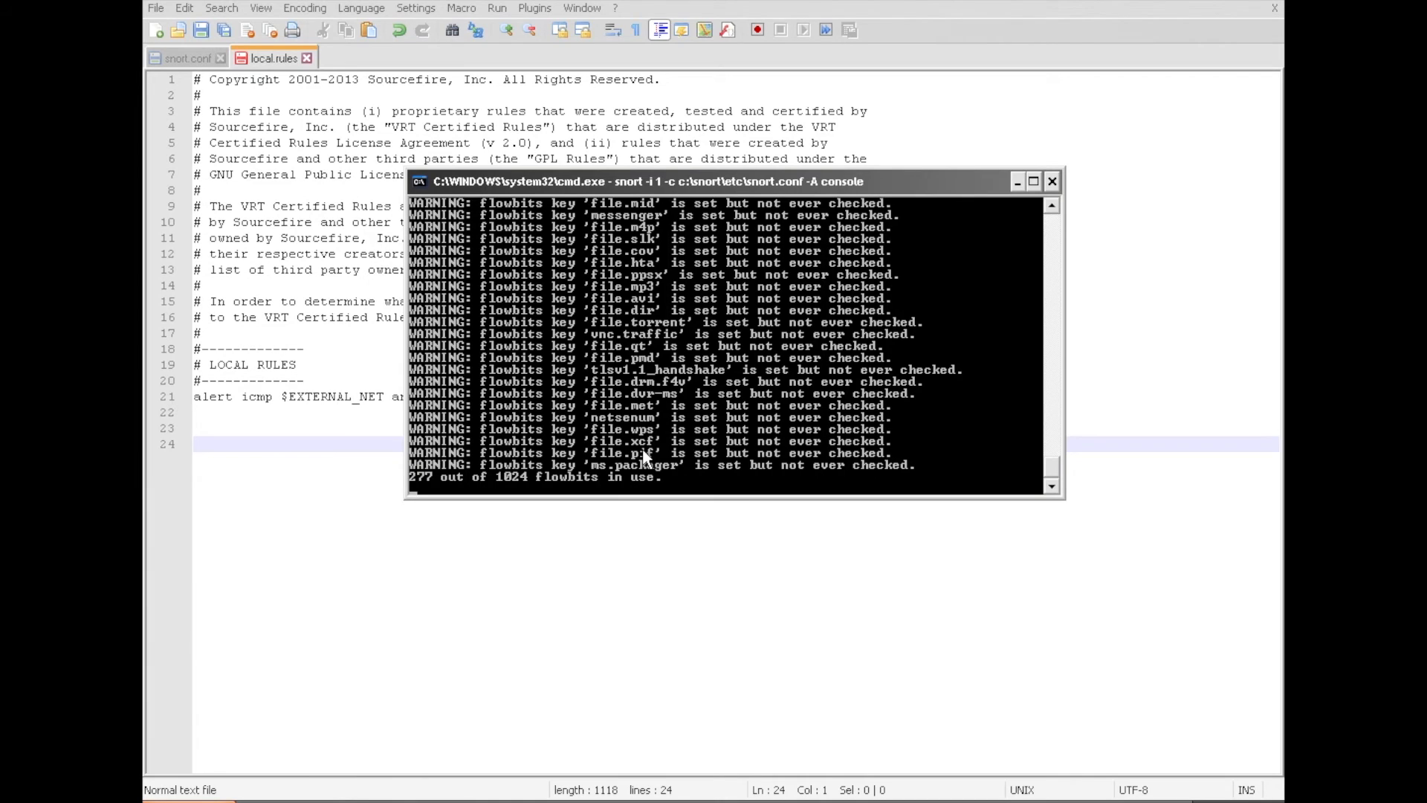
Save local.rules, stop the loading Snort run and restart it with snort -i 1 -c c:\snort\etc\snort.conf -A console.
{"action": "left_click", "coordinate": [589, 561]}
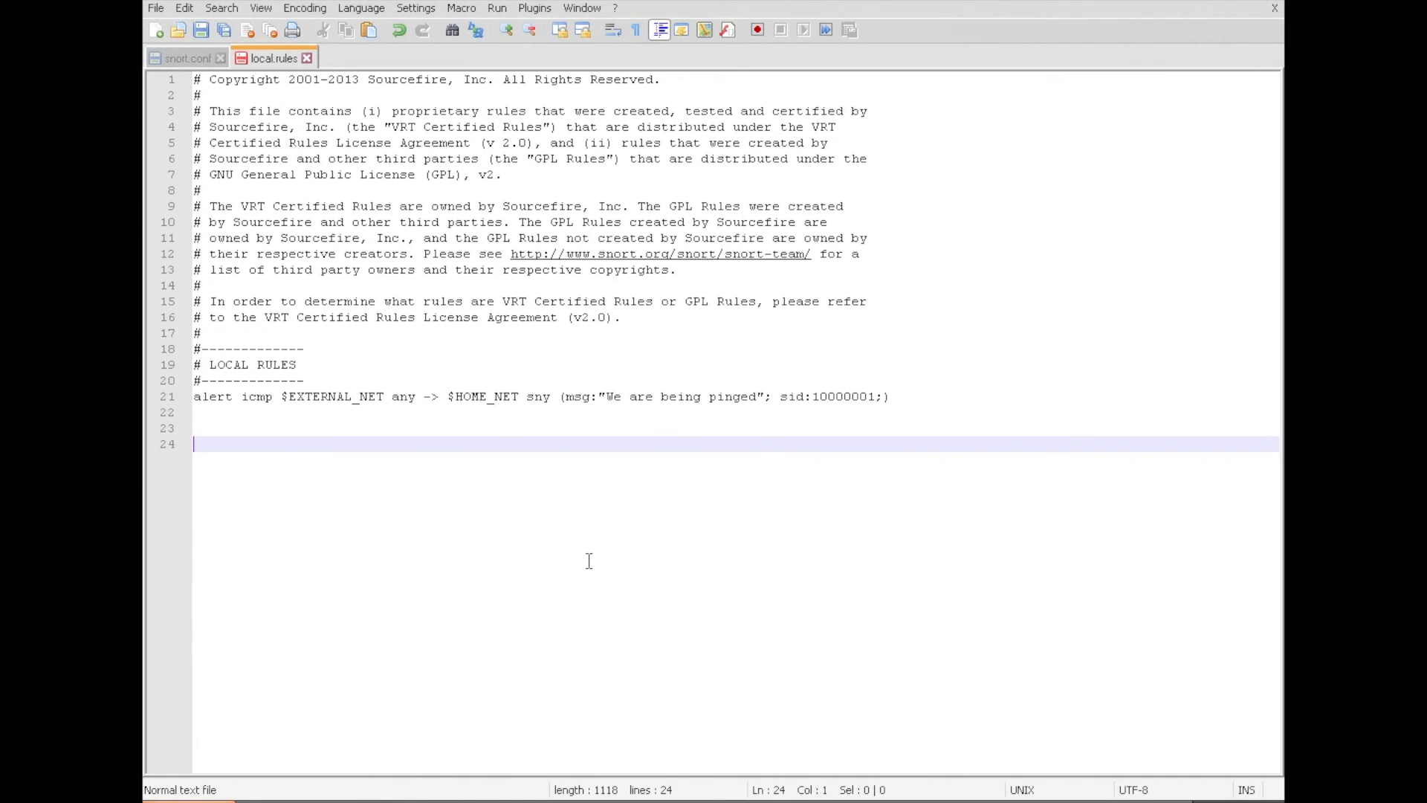
{"action": "key", "text": "ctrl+s"}
{"action": "key", "text": "alt+Tab"}
{"action": "key", "text": "Up"}
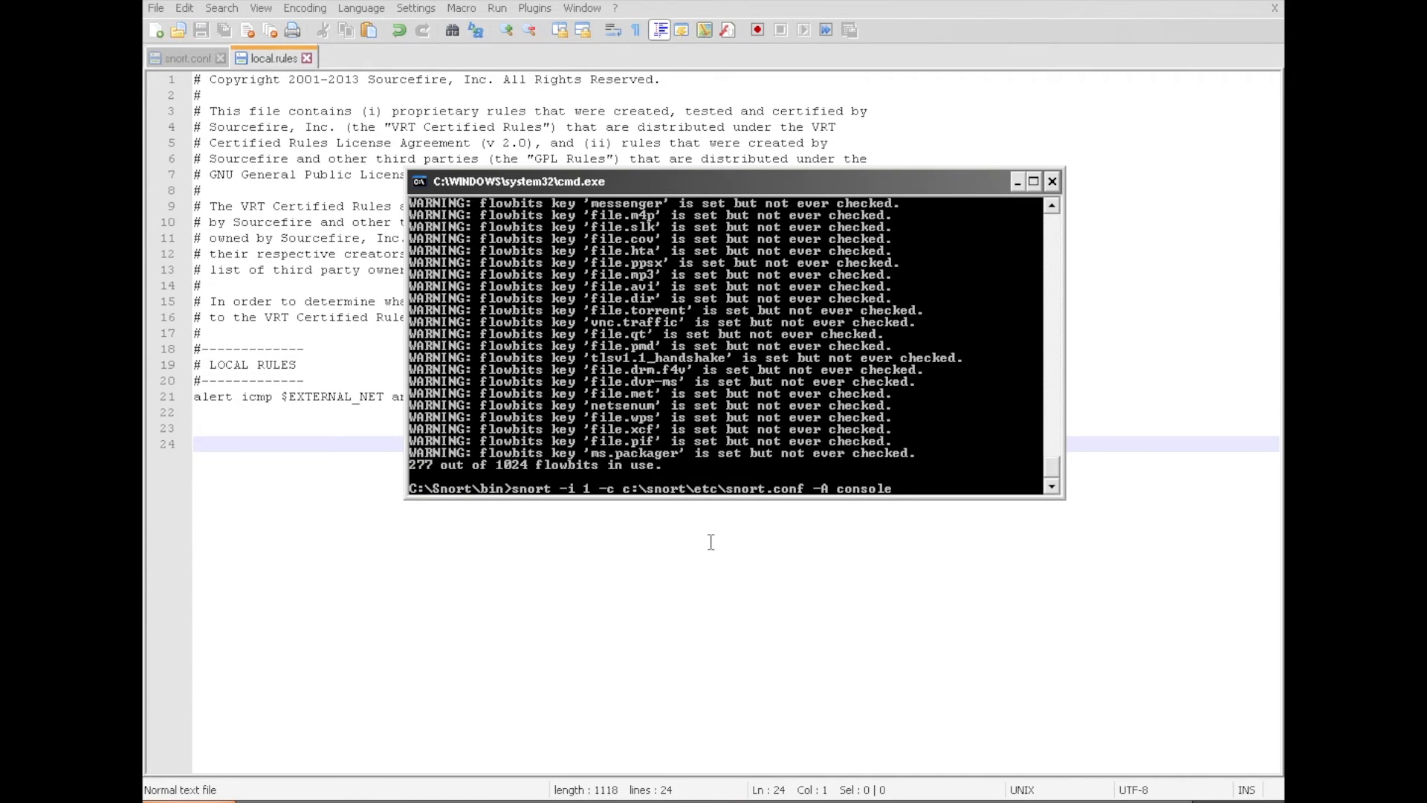
{"action": "key", "text": "Return"}
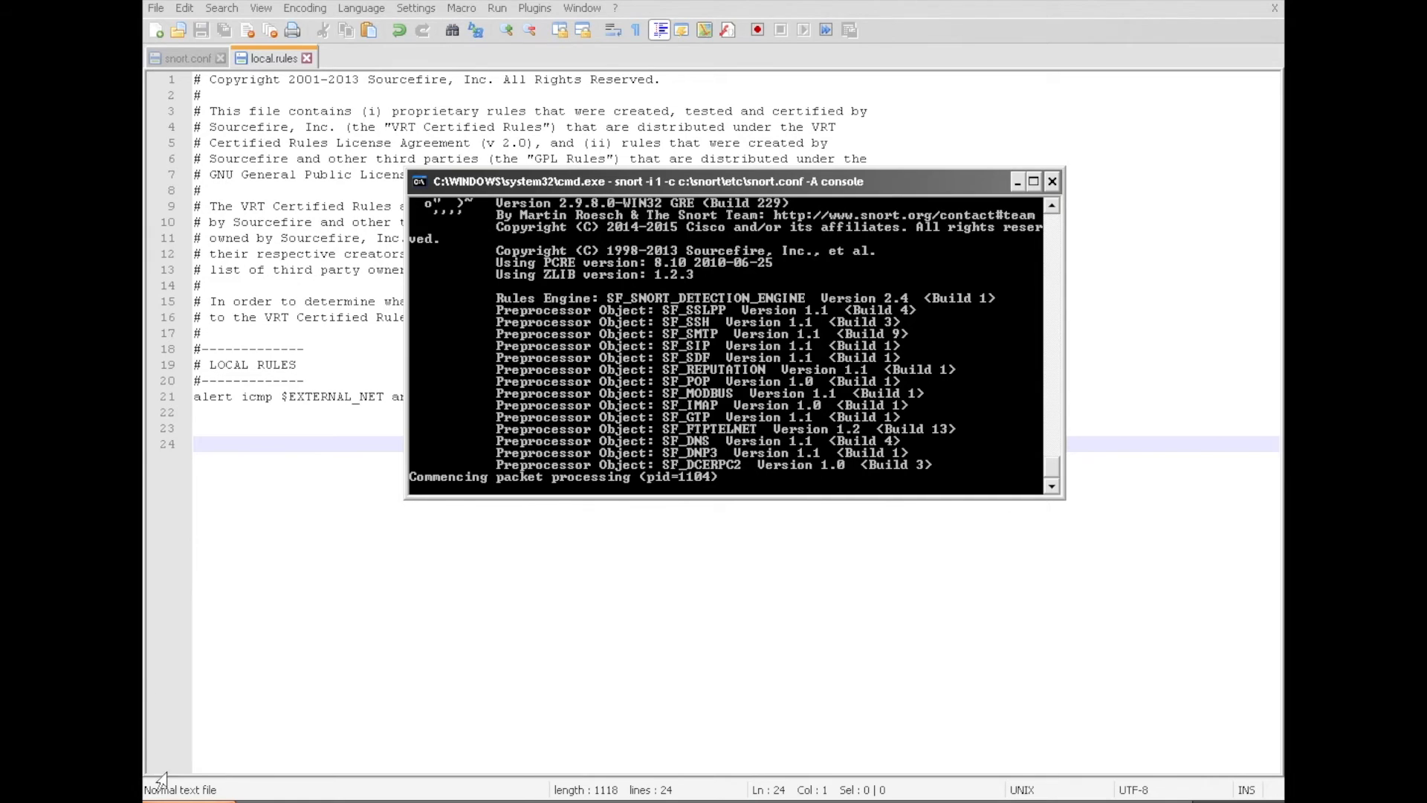
{"action": "left_click", "coordinate": [160, 800]}
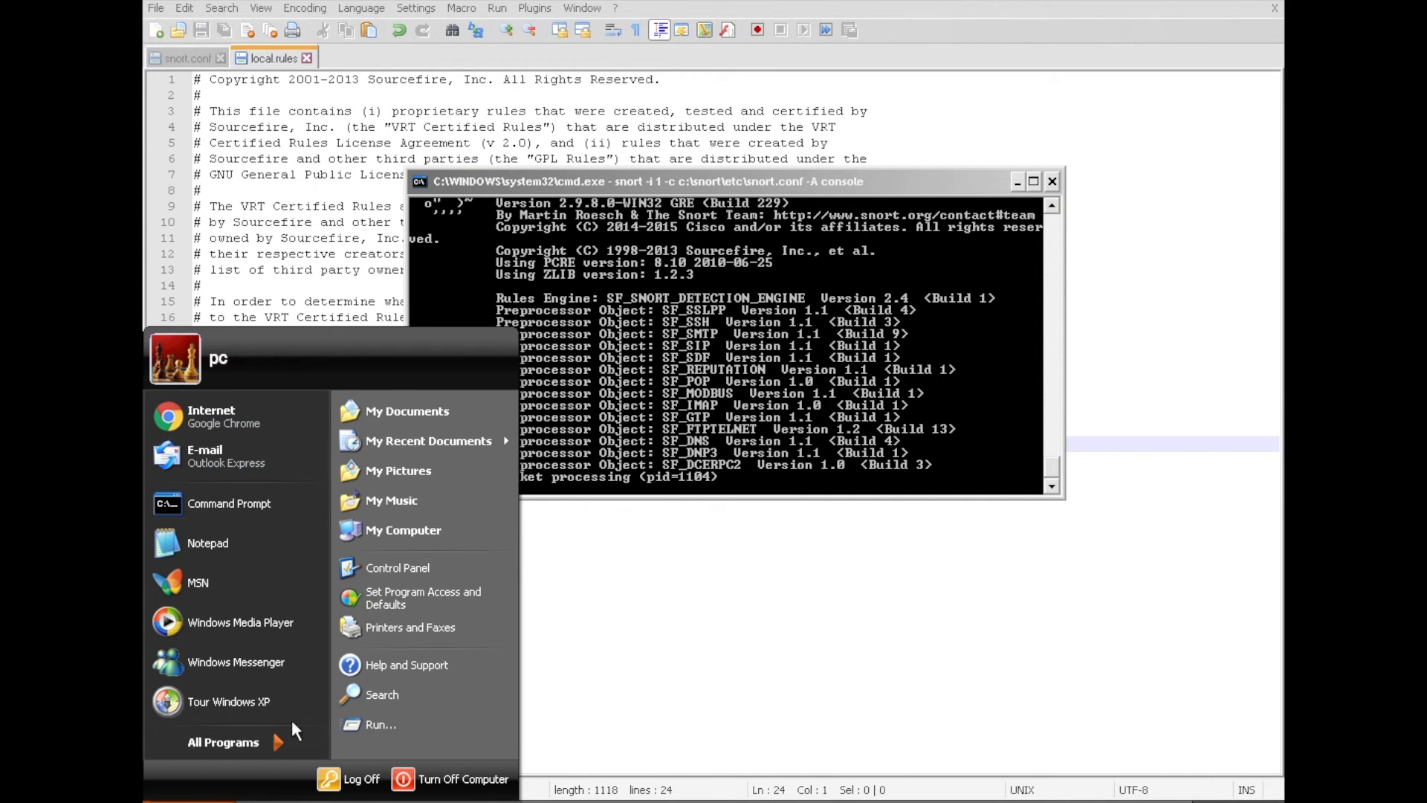
{"action": "left_click", "coordinate": [362, 721]}
{"action": "key", "text": "Return"}
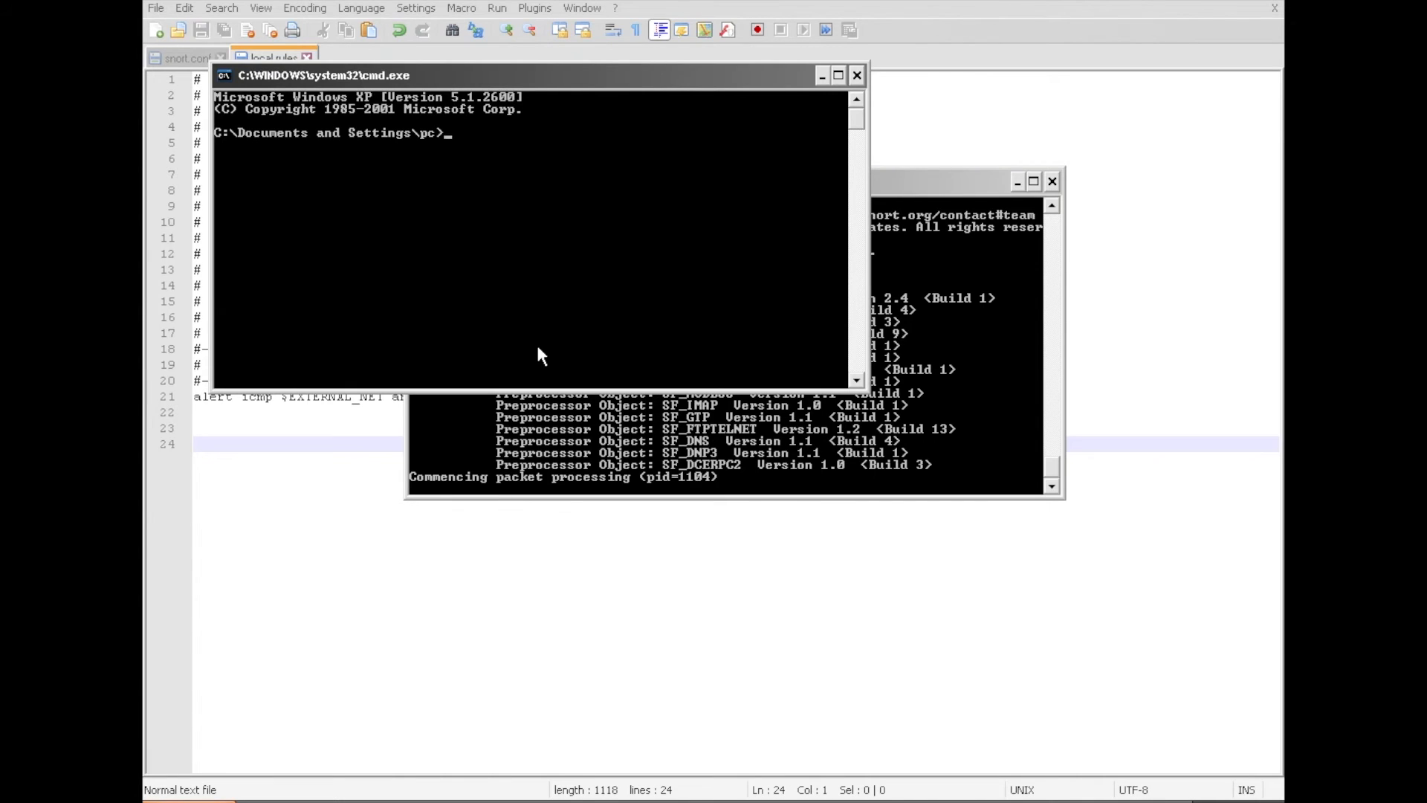
{"action": "left_click", "coordinate": [566, 435]}
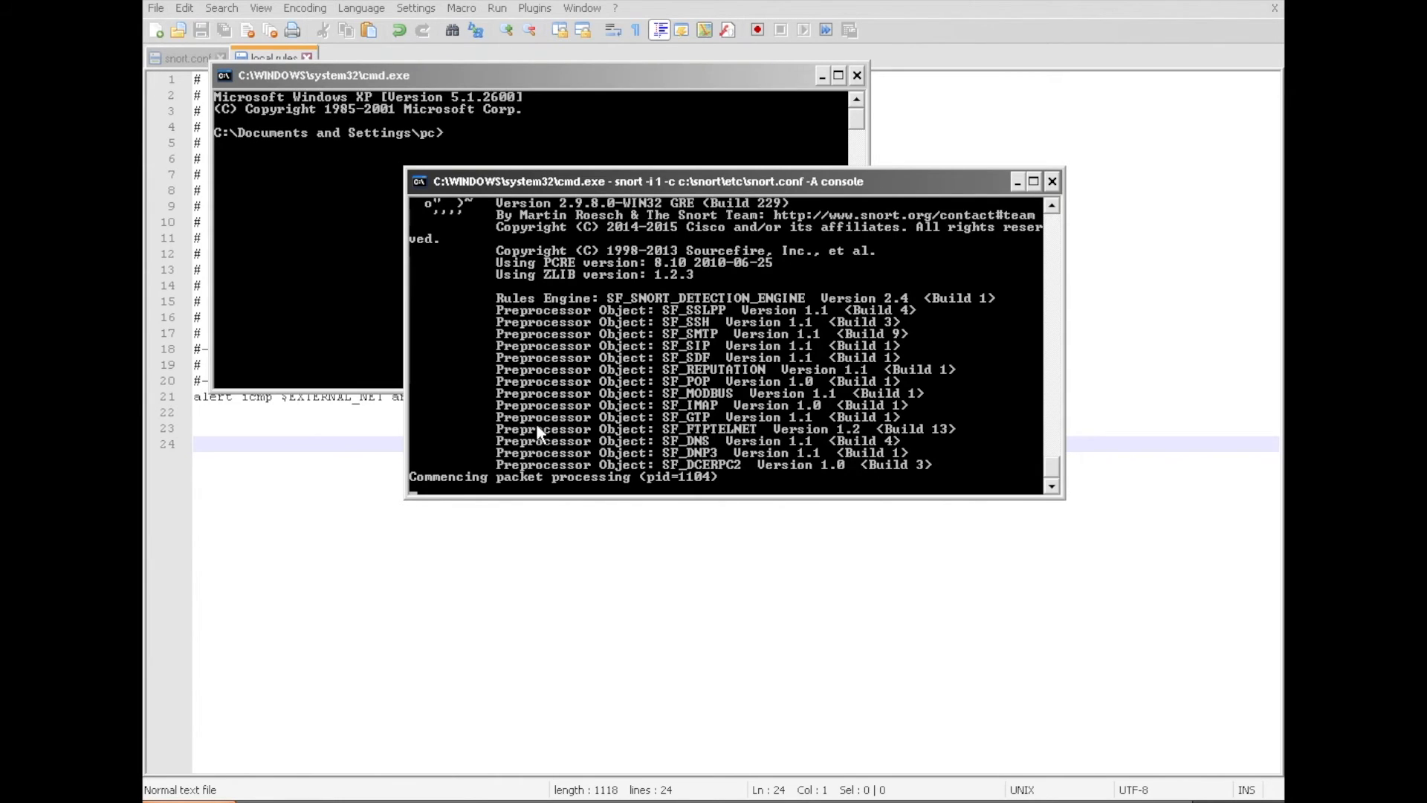
{"action": "left_click", "coordinate": [271, 301]}
{"action": "type", "text": "ping"}
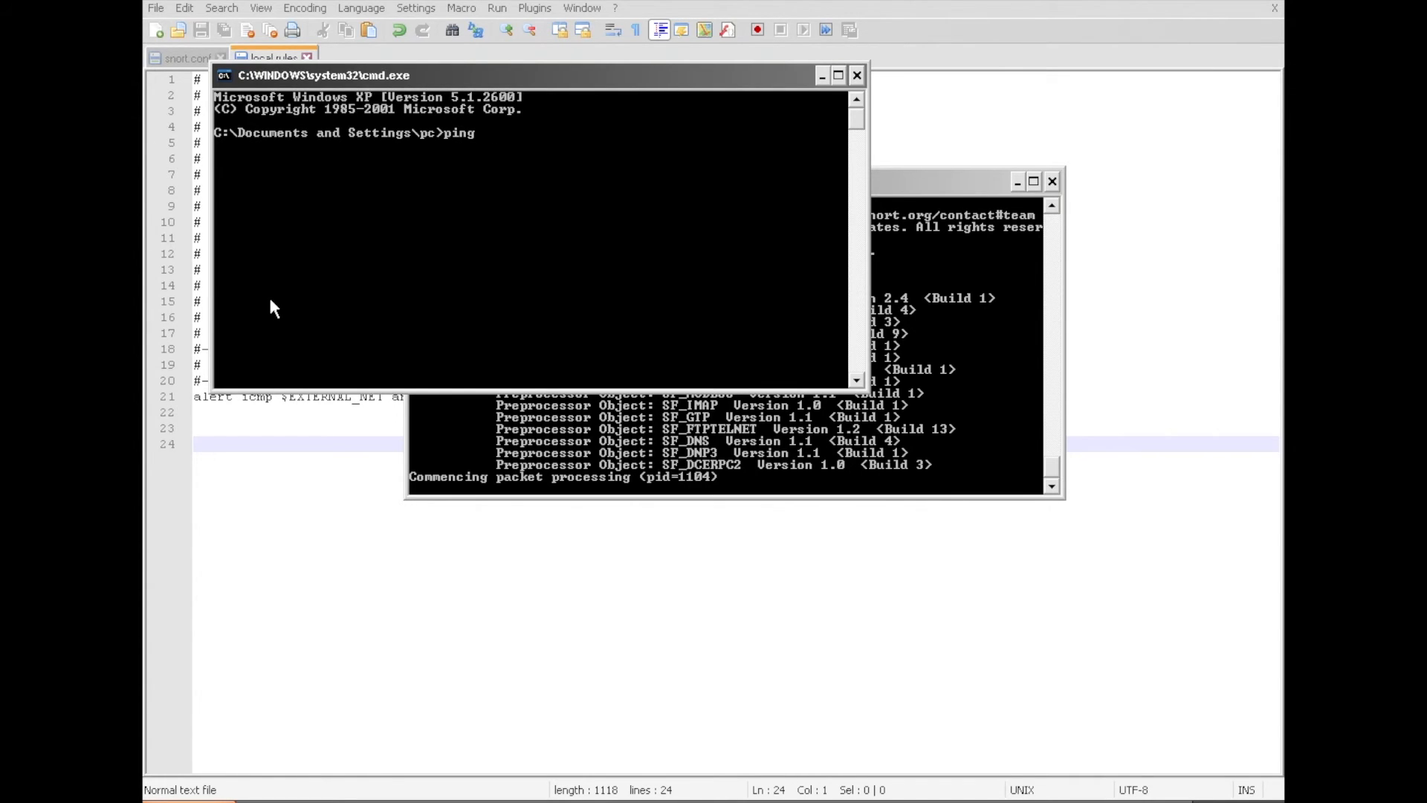
{"action": "type", "text": " www.google.com"}
{"action": "key", "text": "Return"}
Compare the Snort console alerts with the ping output and the ICMP rule in local.rules.
{"action": "left_click", "coordinate": [692, 466]}
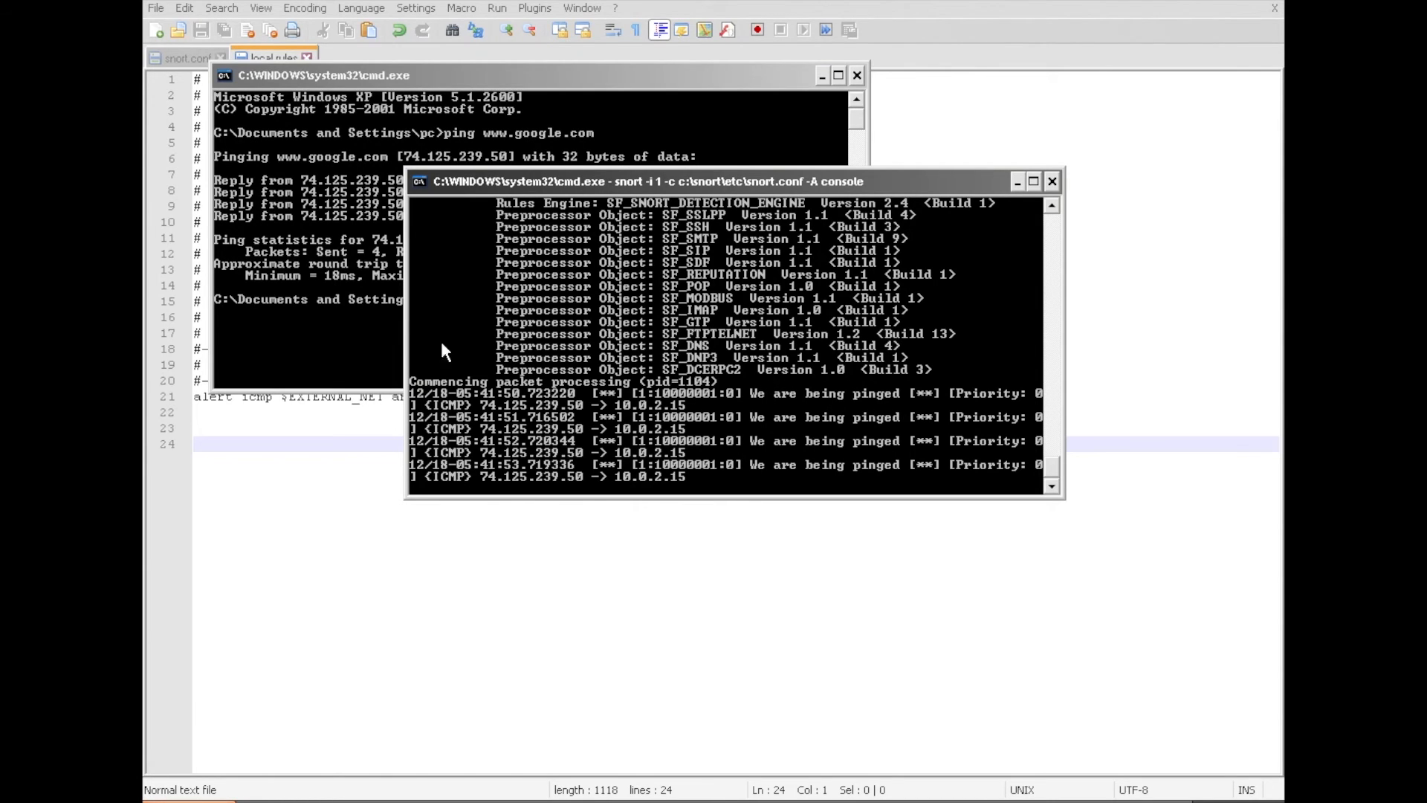
{"action": "left_click", "coordinate": [314, 467]}
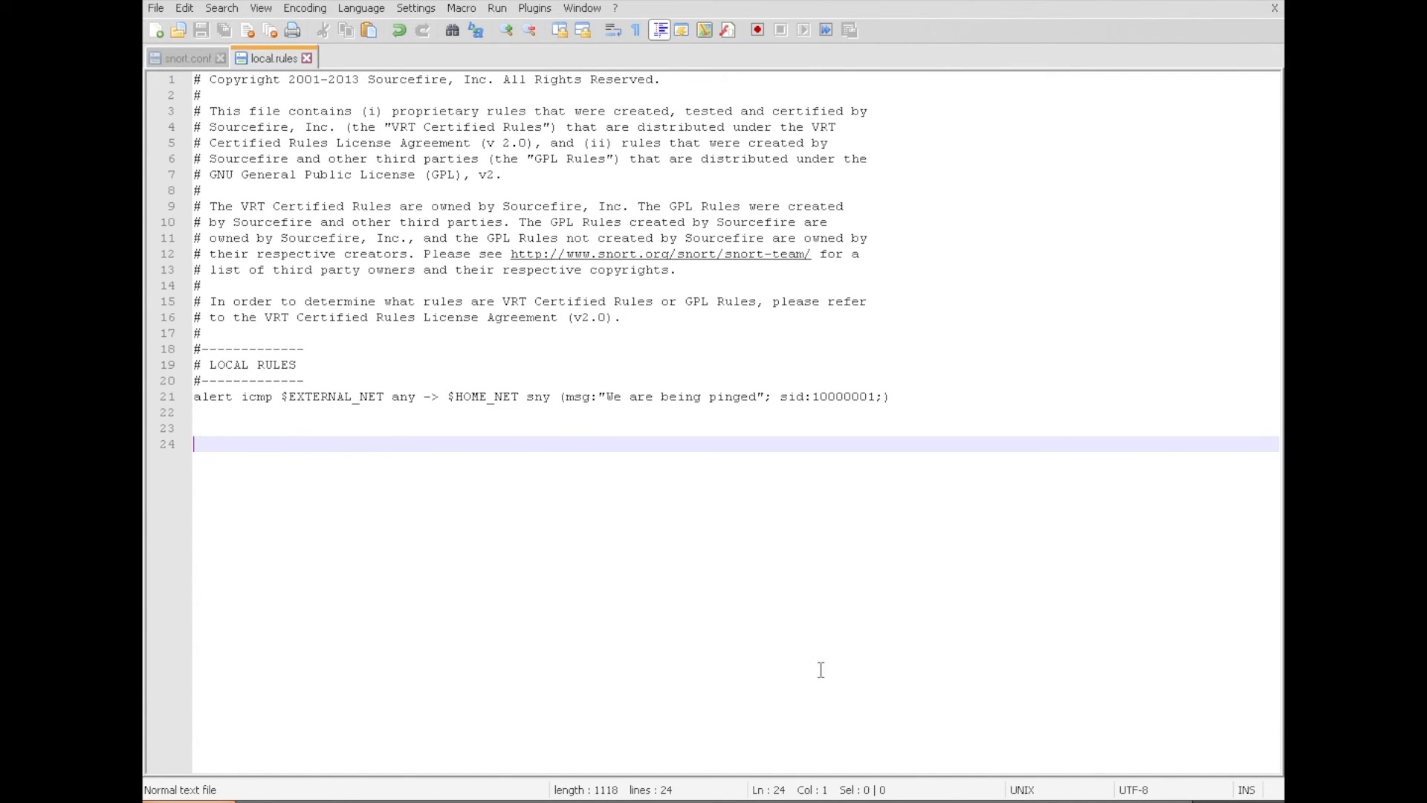
{"action": "left_click", "coordinate": [970, 801]}
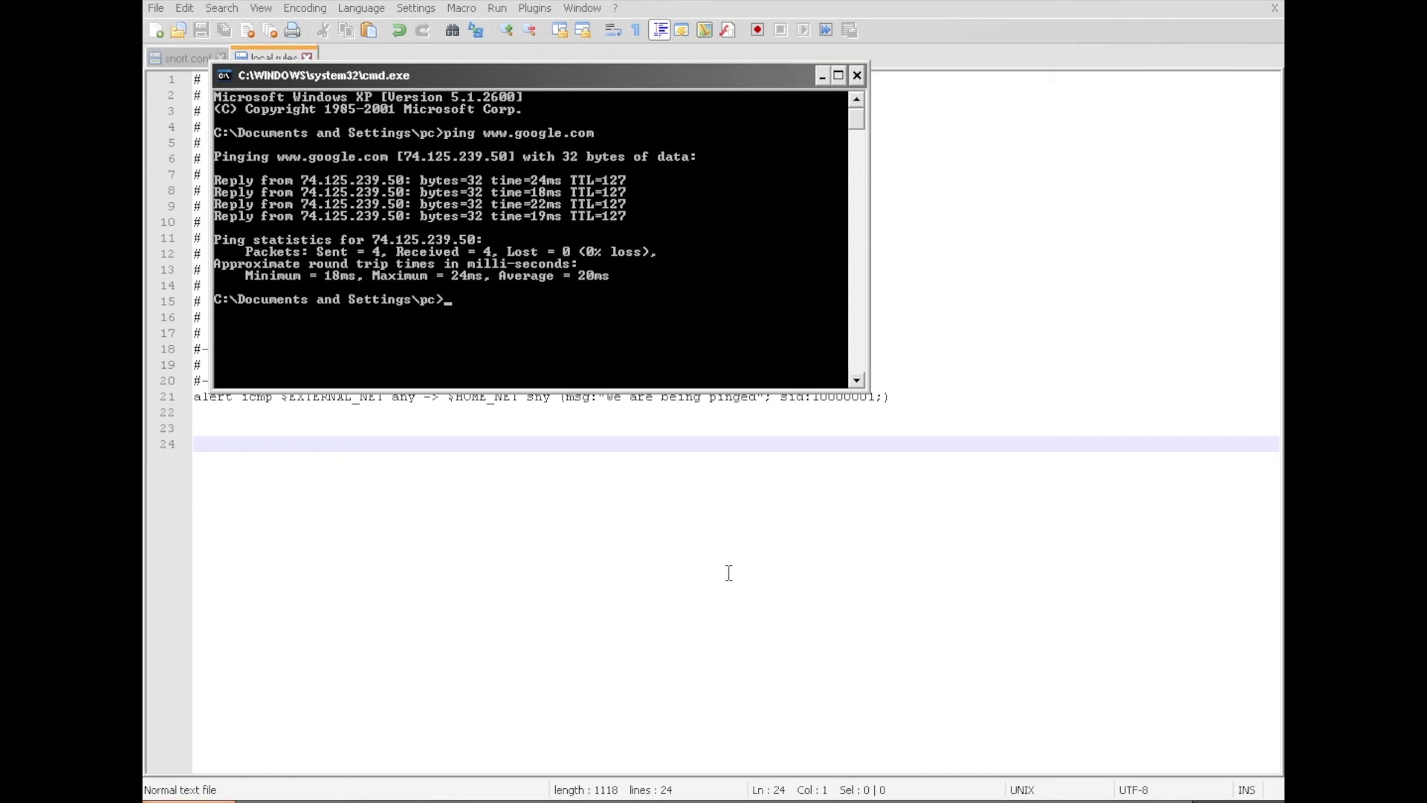
{"action": "left_click", "coordinate": [827, 801]}
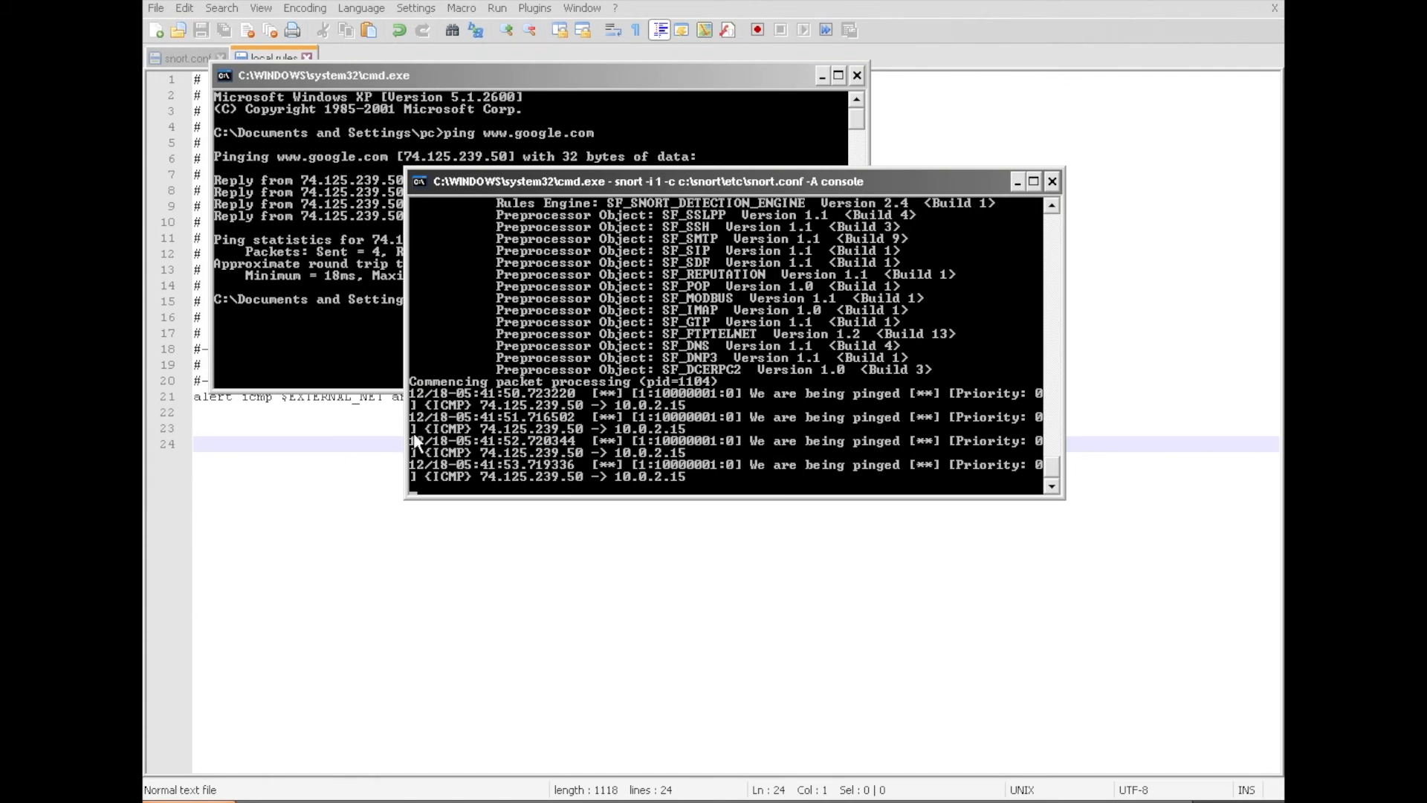
{"action": "left_click", "coordinate": [391, 440]}
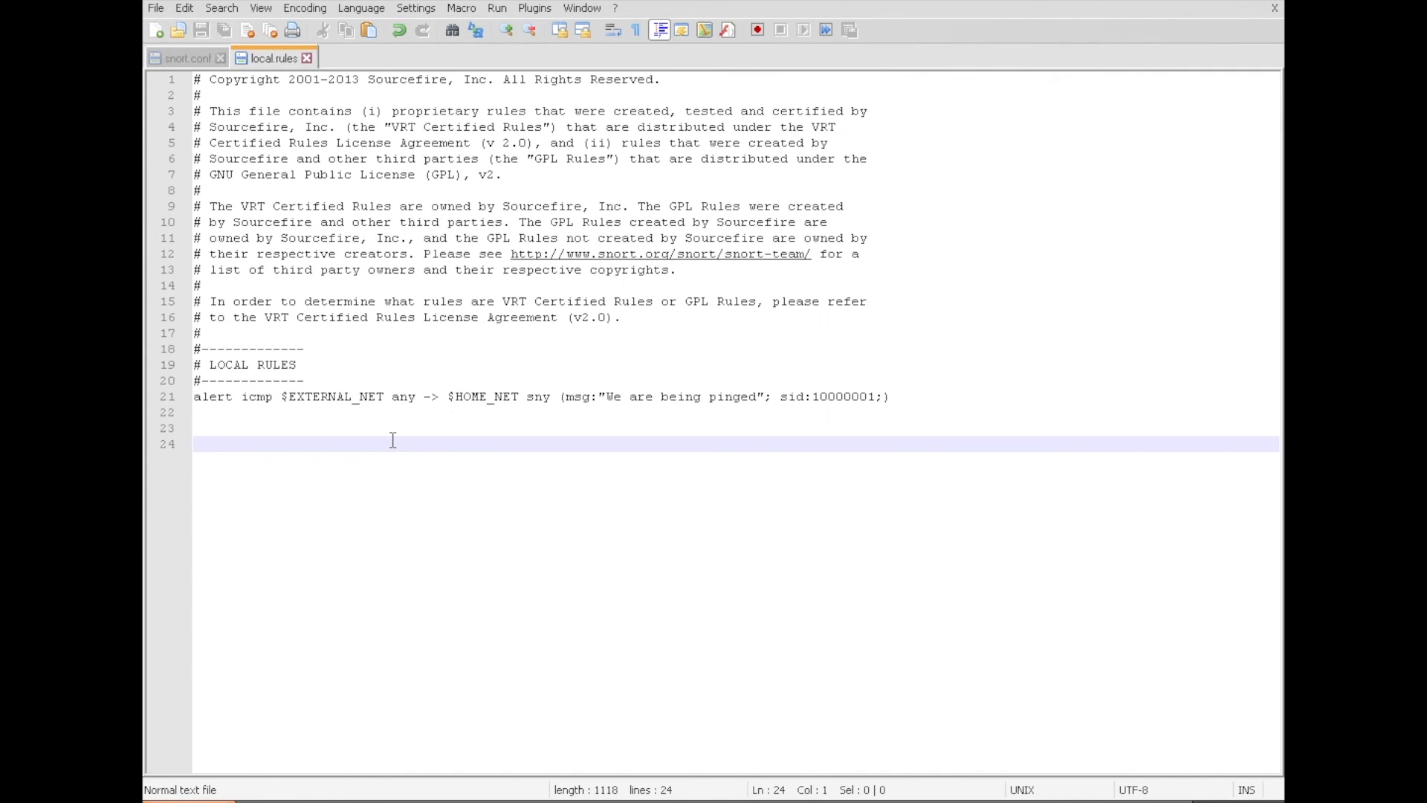
{"action": "triple_click", "coordinate": [529, 397]}
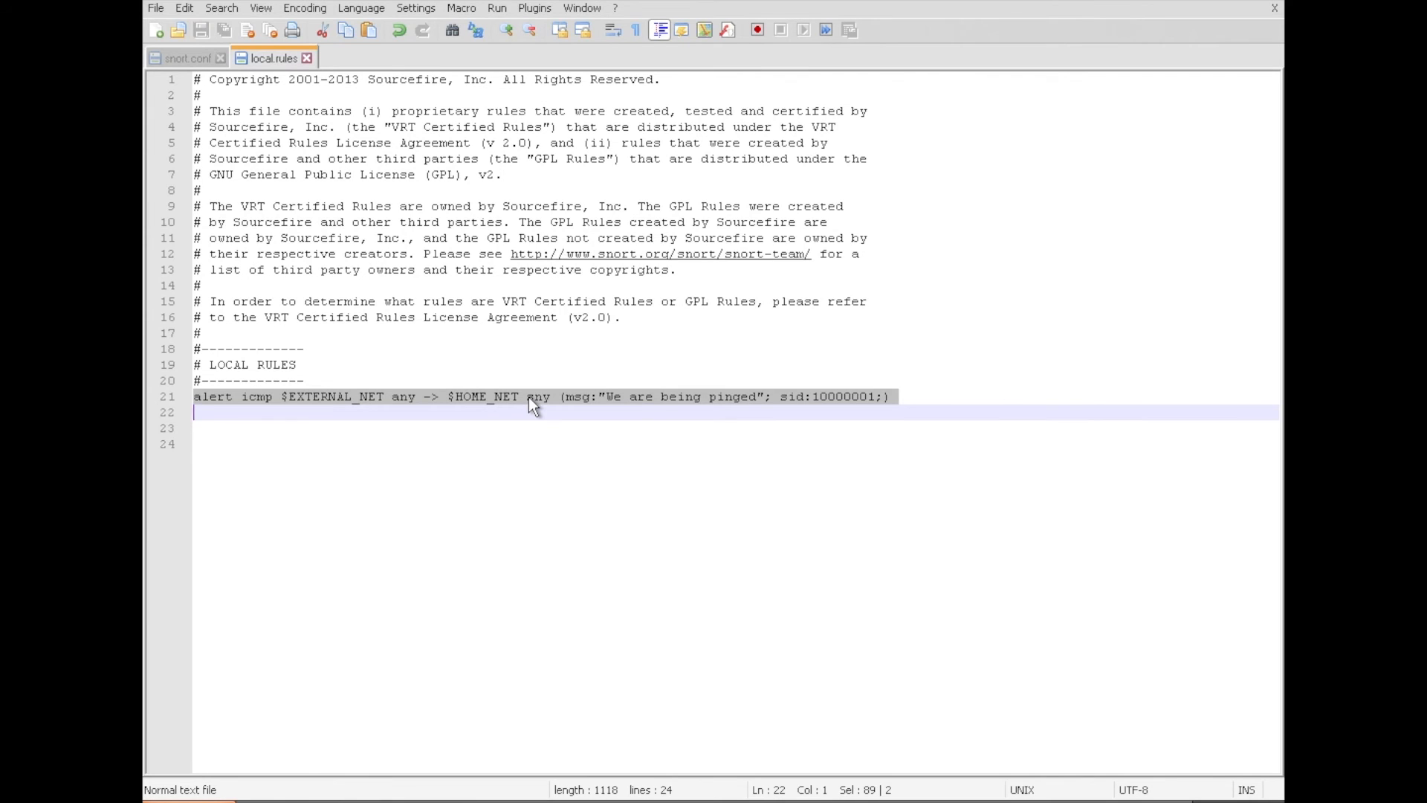
Duplicate the ICMP alert rule onto line 22 of local.rules and change the copy's protocol to udp.
{"action": "left_click", "coordinate": [912, 392]}
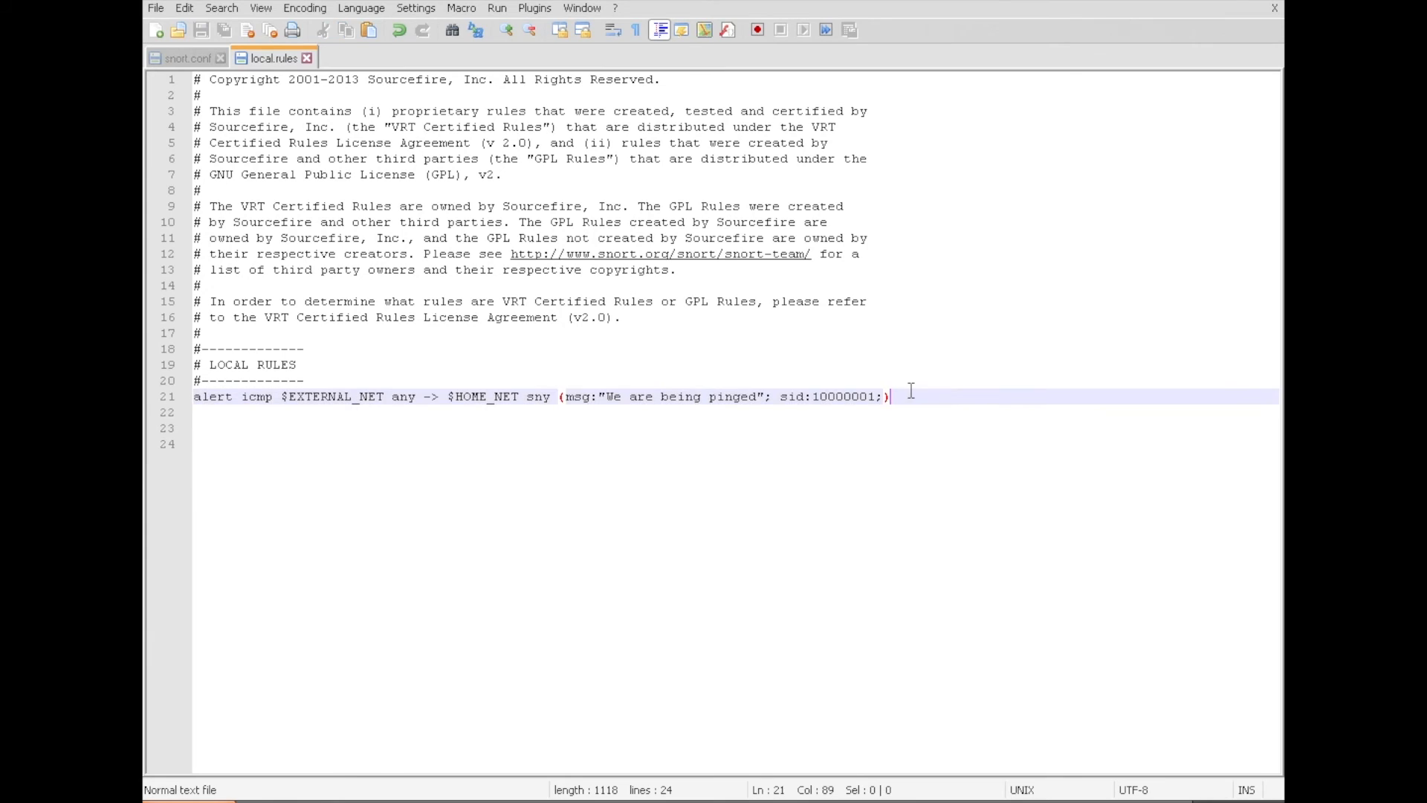
{"action": "key", "text": "Return"}
{"action": "type", "text": "alert icmp $EXTERNAL_NET any -> $HOME_NET sny (msg:\"We are being pinged\"; sid:10000001;)"}
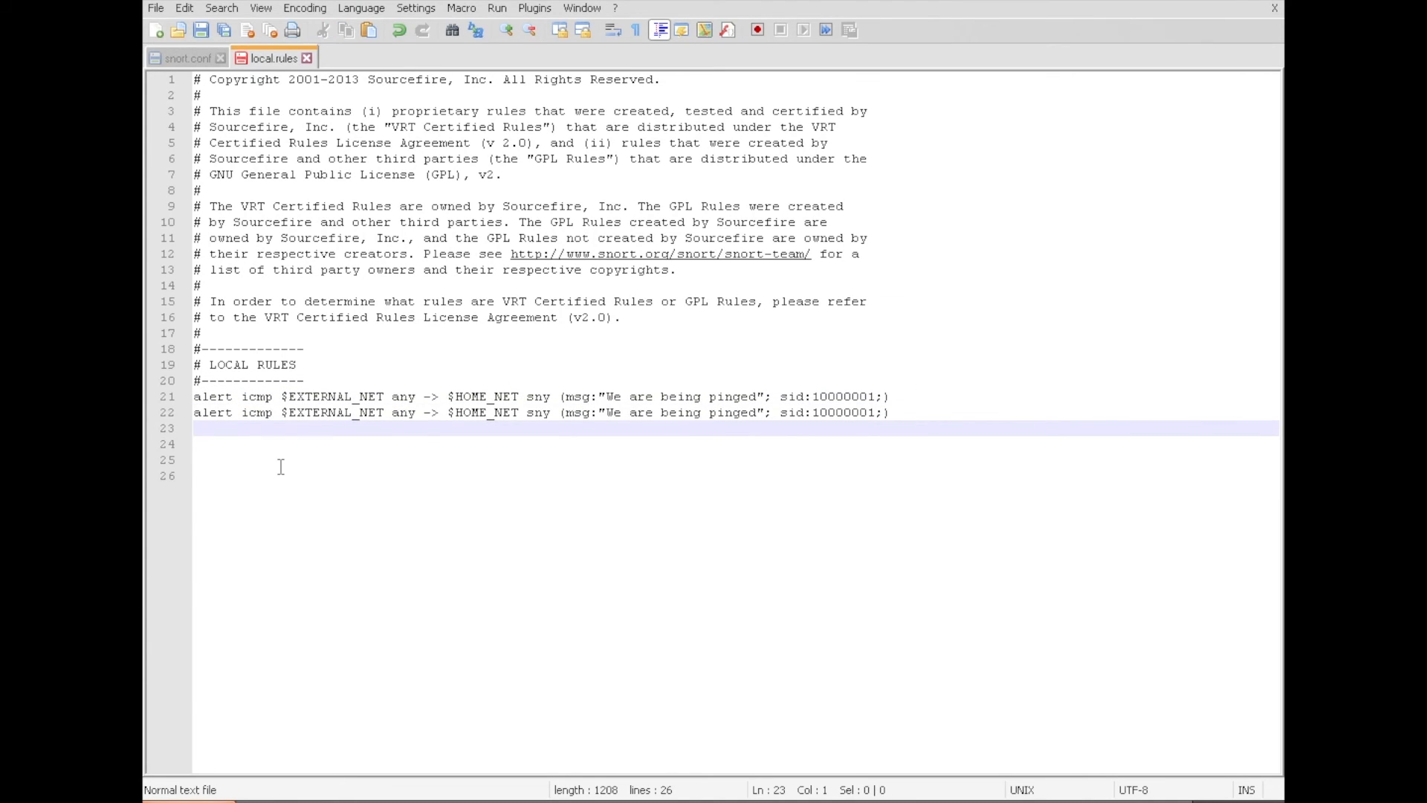
{"action": "double_click", "coordinate": [262, 413]}
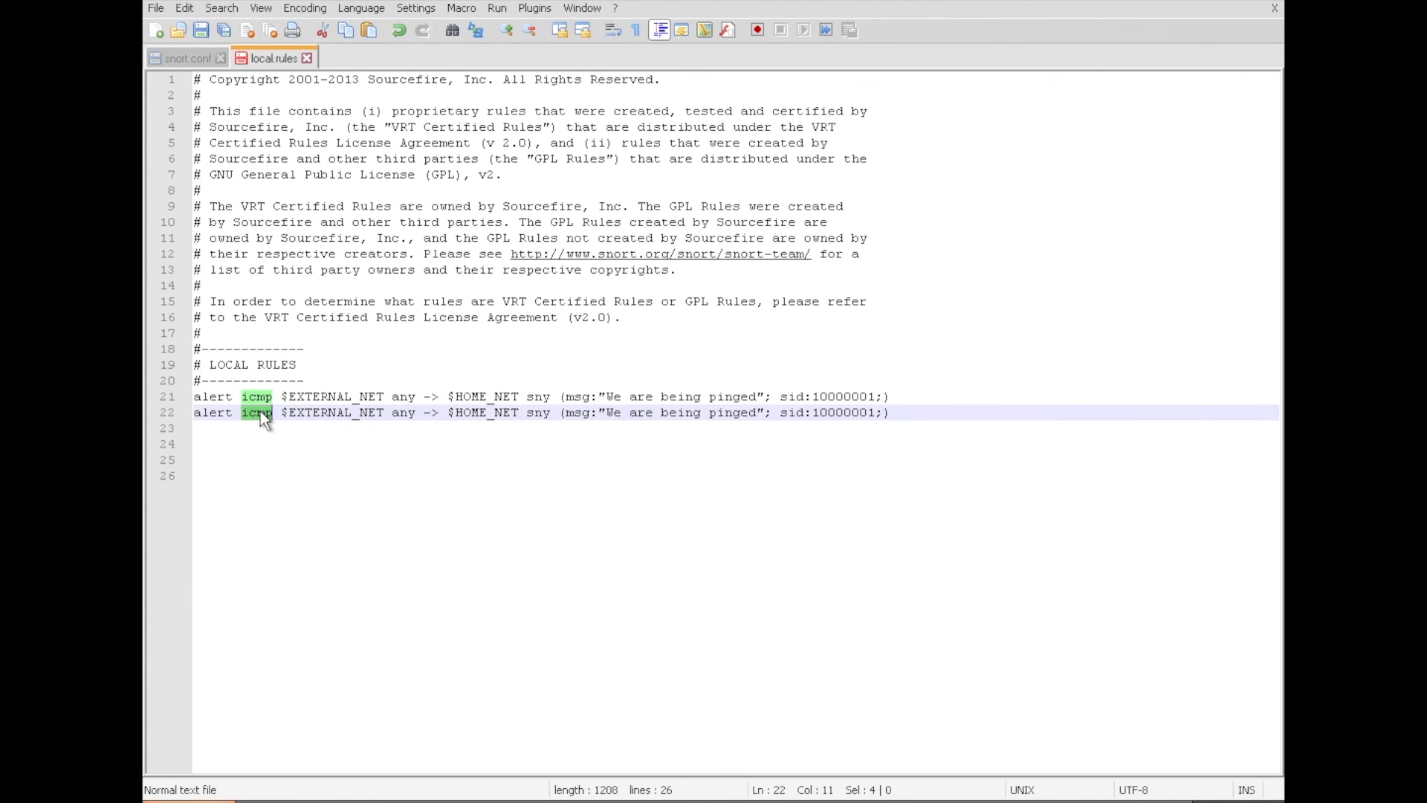
{"action": "type", "text": "udp"}
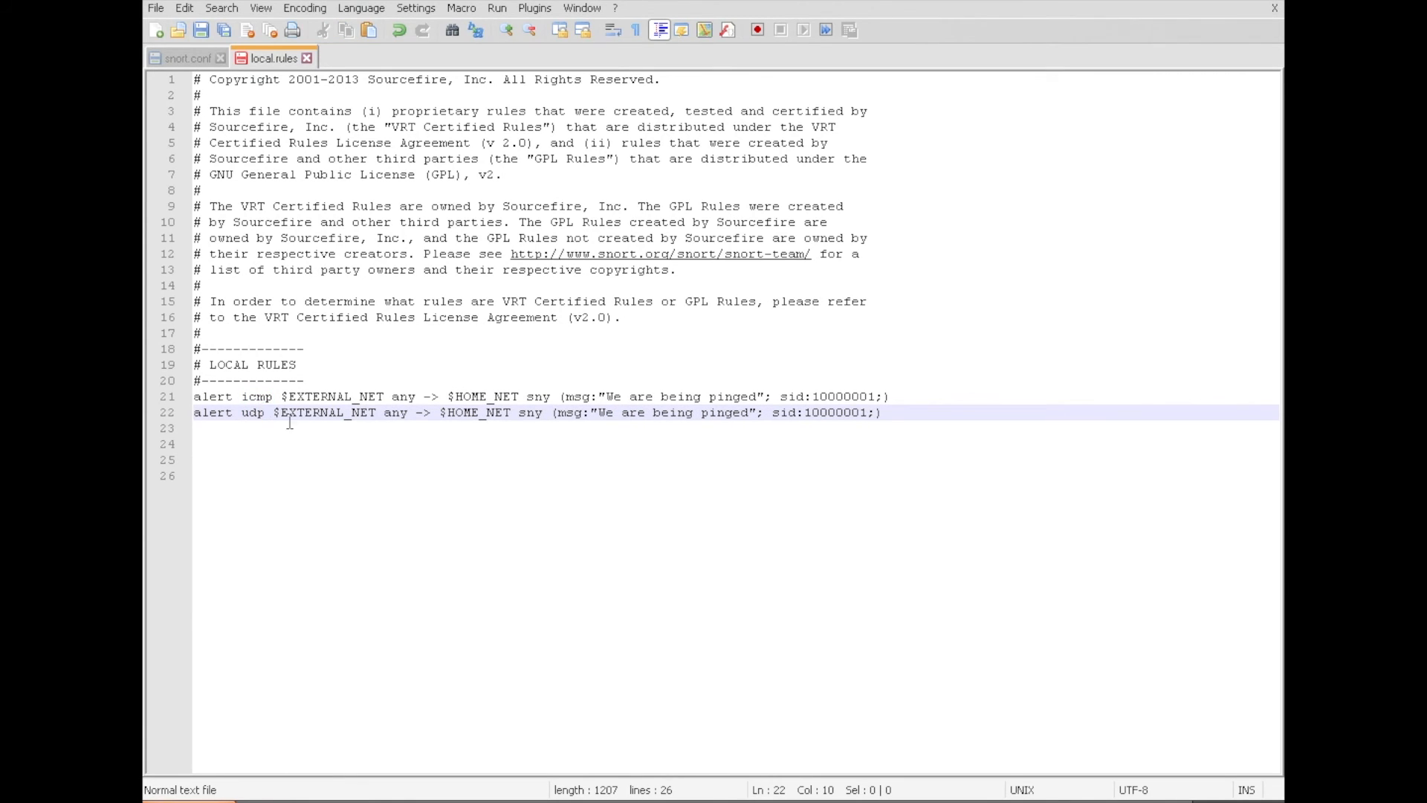
Set the UDP rule's source address, destination address and destination port to any.
{"action": "left_click_drag", "start_coordinate": [380, 413], "coordinate": [275, 420]}
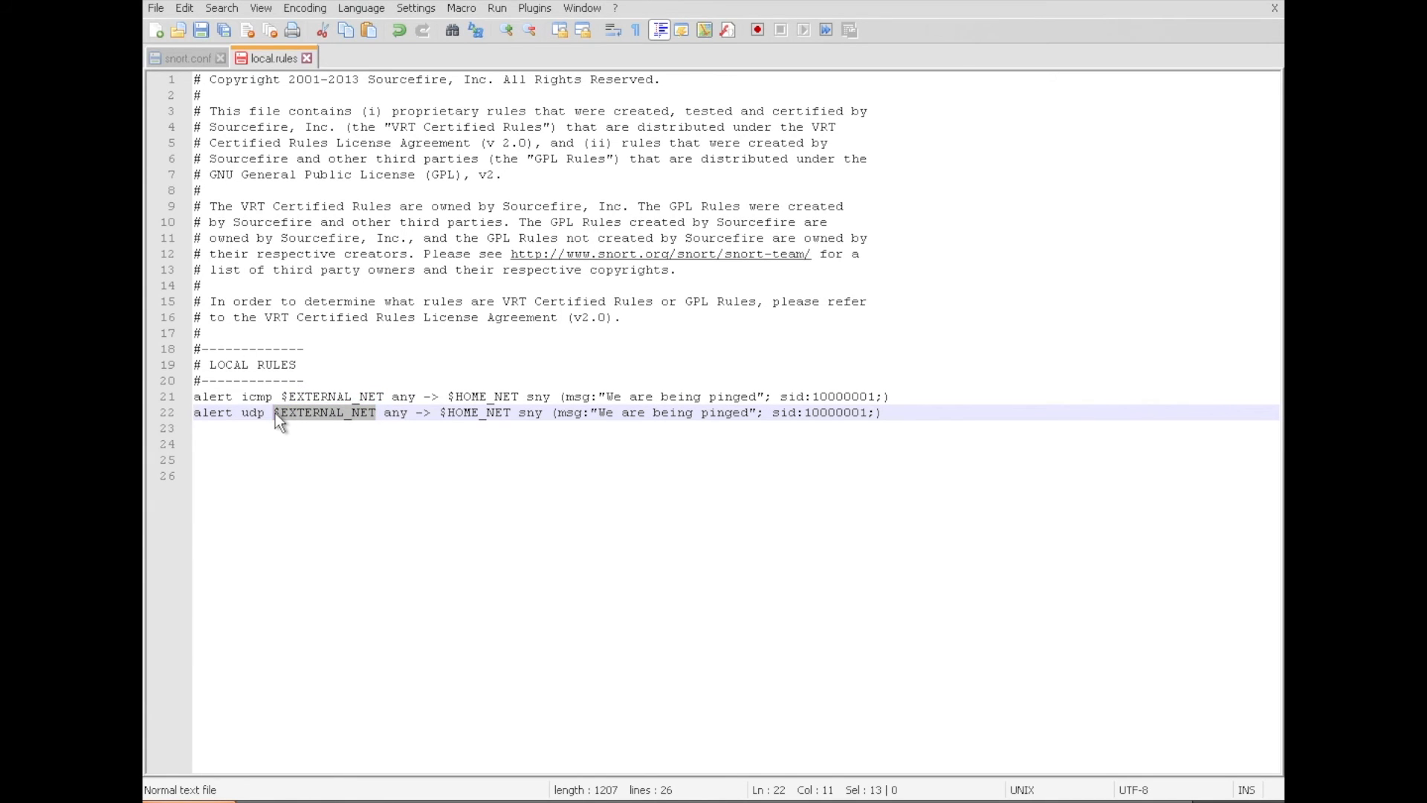
{"action": "type", "text": "any"}
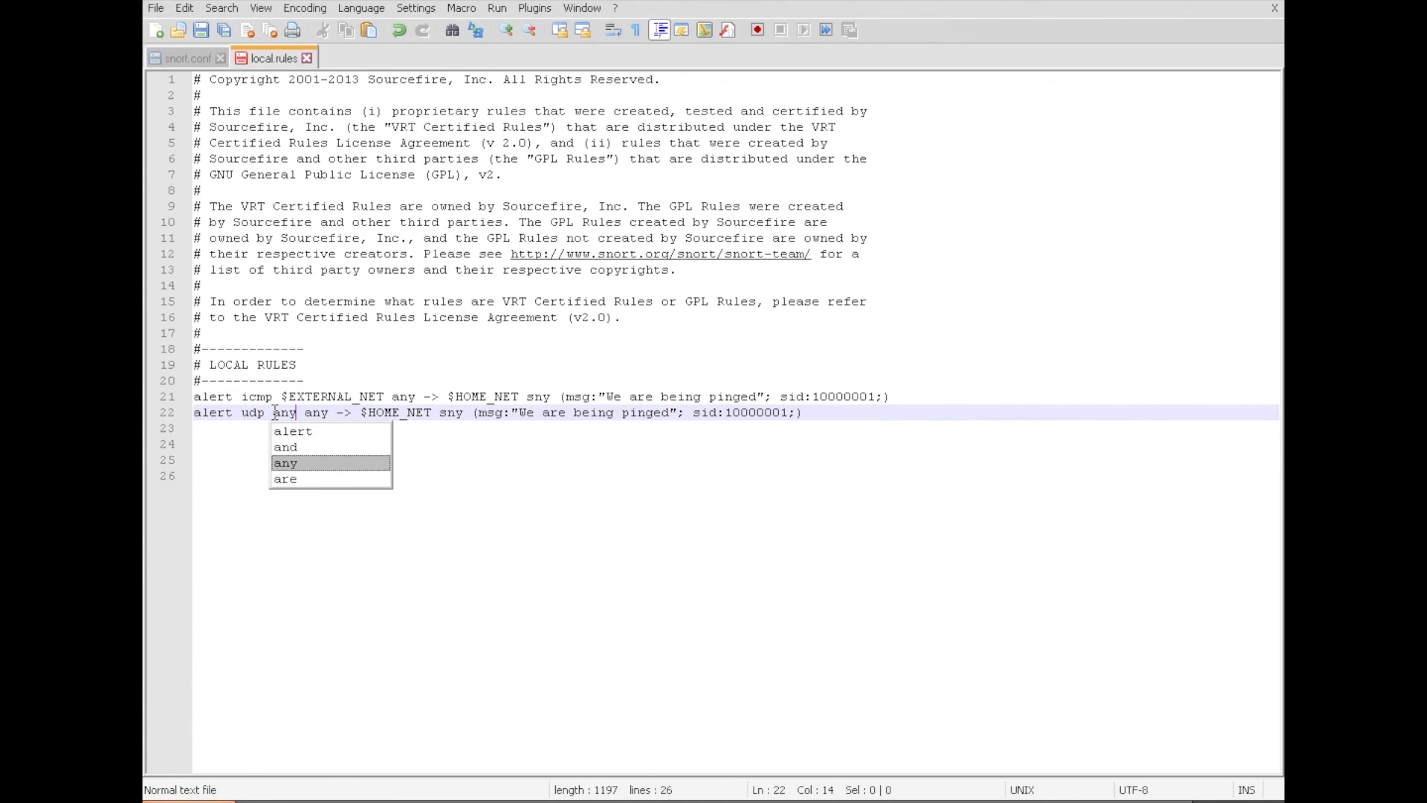
{"action": "left_click_drag", "start_coordinate": [431, 413], "coordinate": [360, 413]}
{"action": "type", "text": "an"}
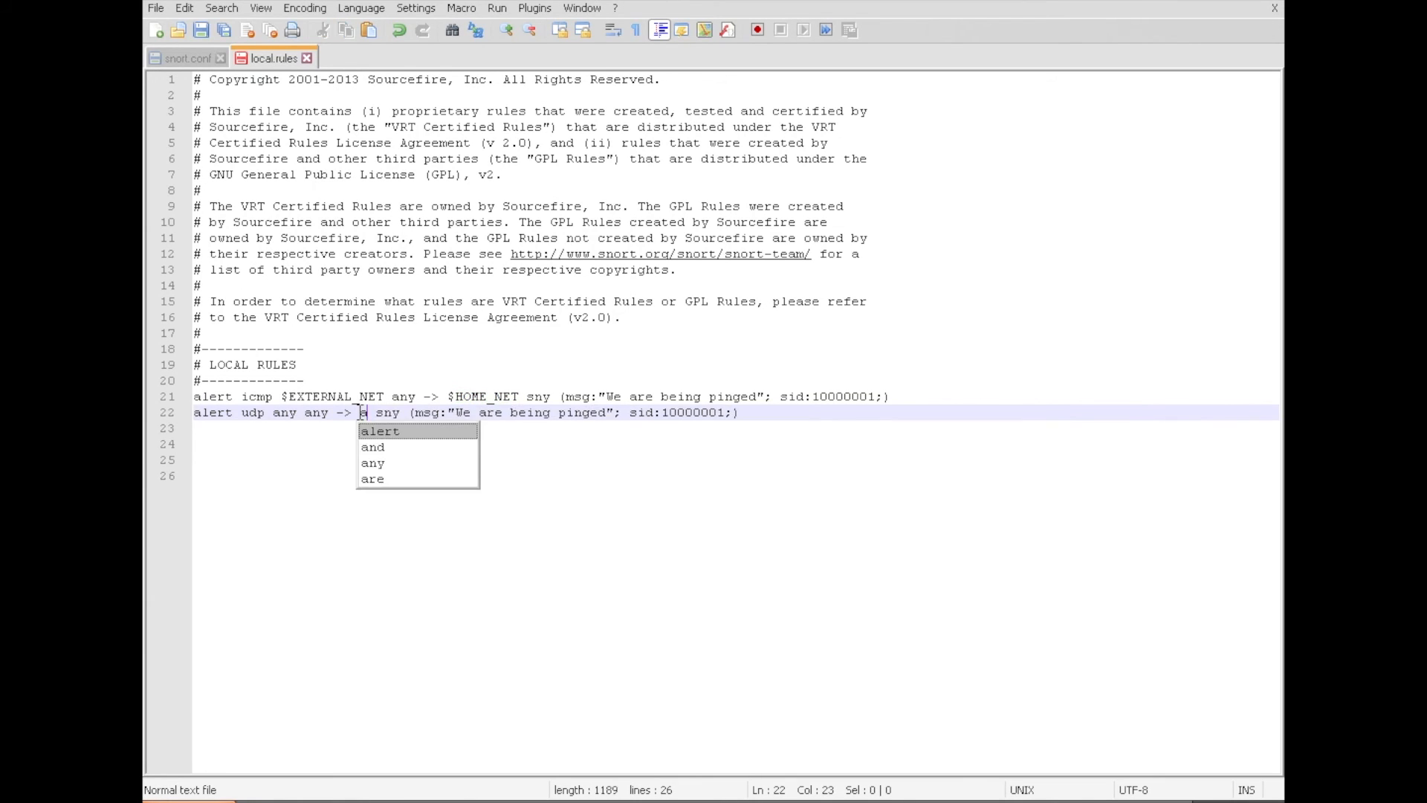
{"action": "type", "text": "y"}
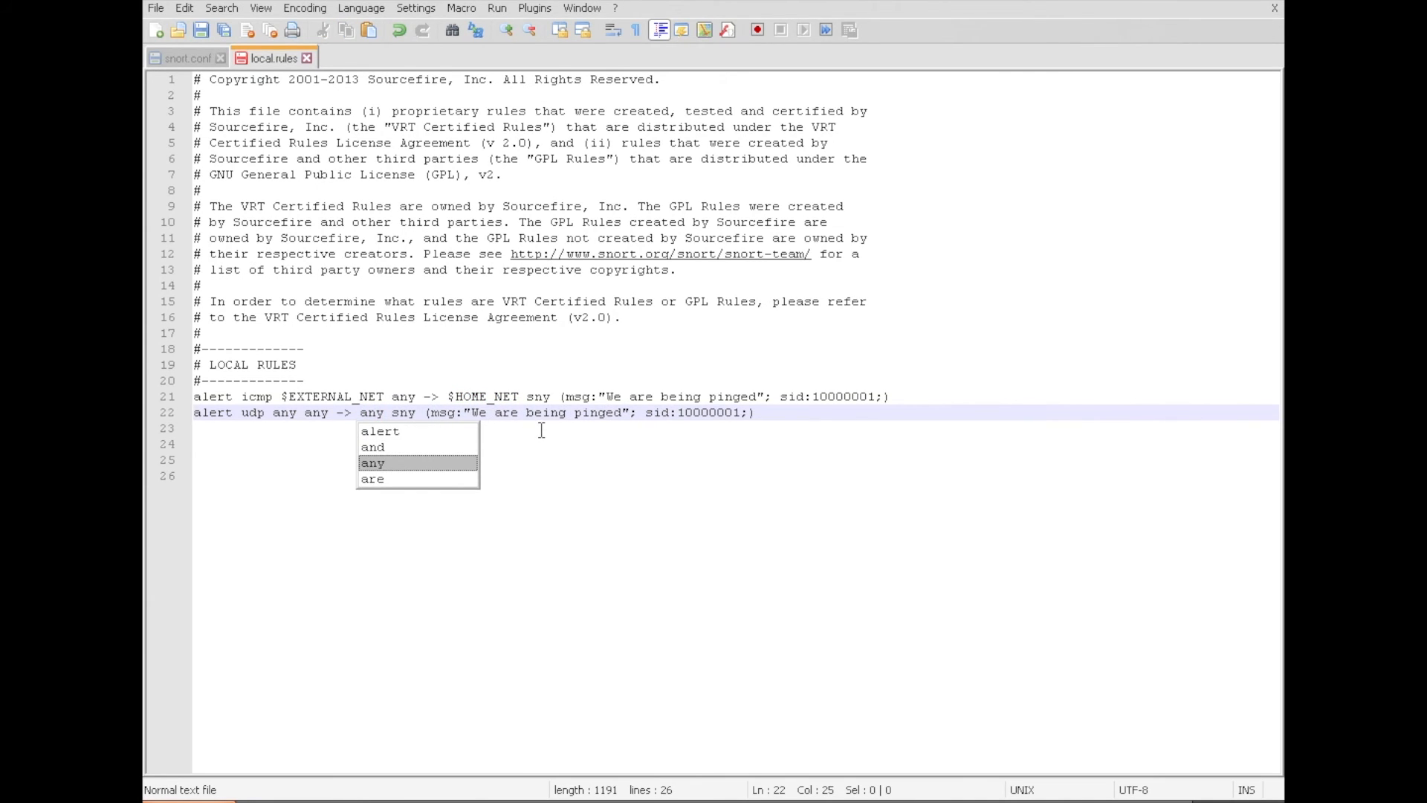
{"action": "left_click", "coordinate": [397, 414]}
{"action": "key", "text": "BackSpace"}
{"action": "type", "text": "a"}
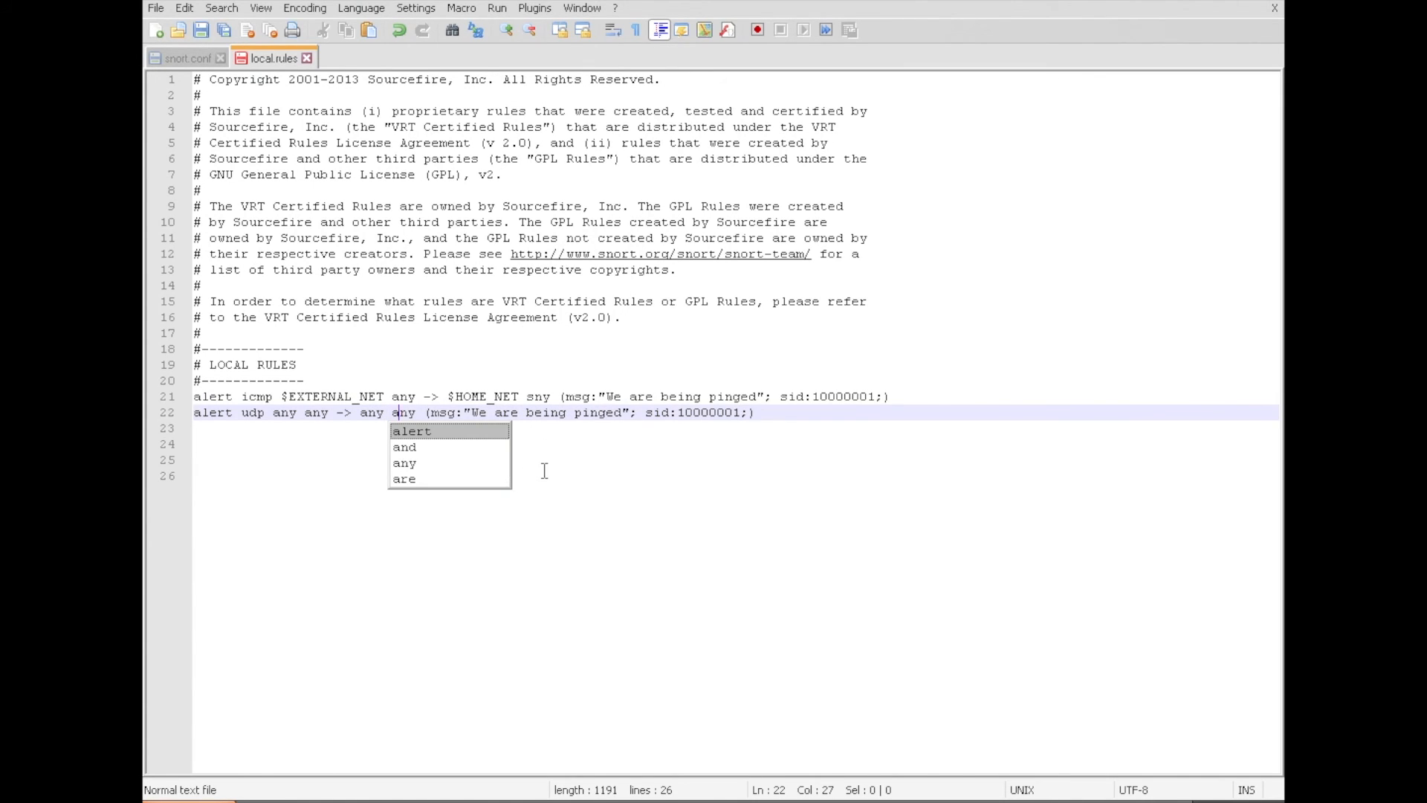
Replace the UDP rule's message text with "WTesting UDP" and save local.rules.
{"action": "left_click", "coordinate": [622, 412]}
{"action": "left_click_drag", "start_coordinate": [621, 412], "coordinate": [477, 418]}
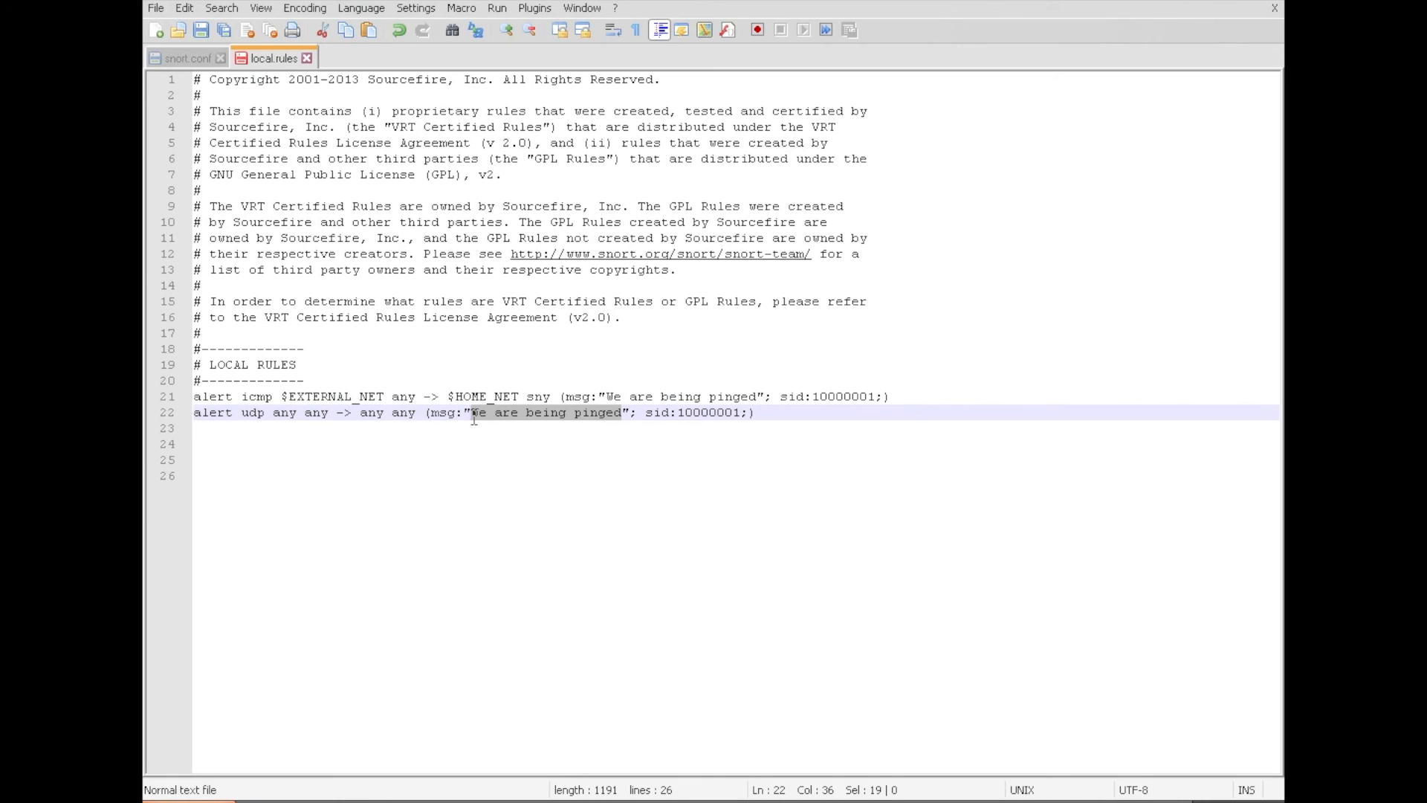
{"action": "type", "text": "Test"}
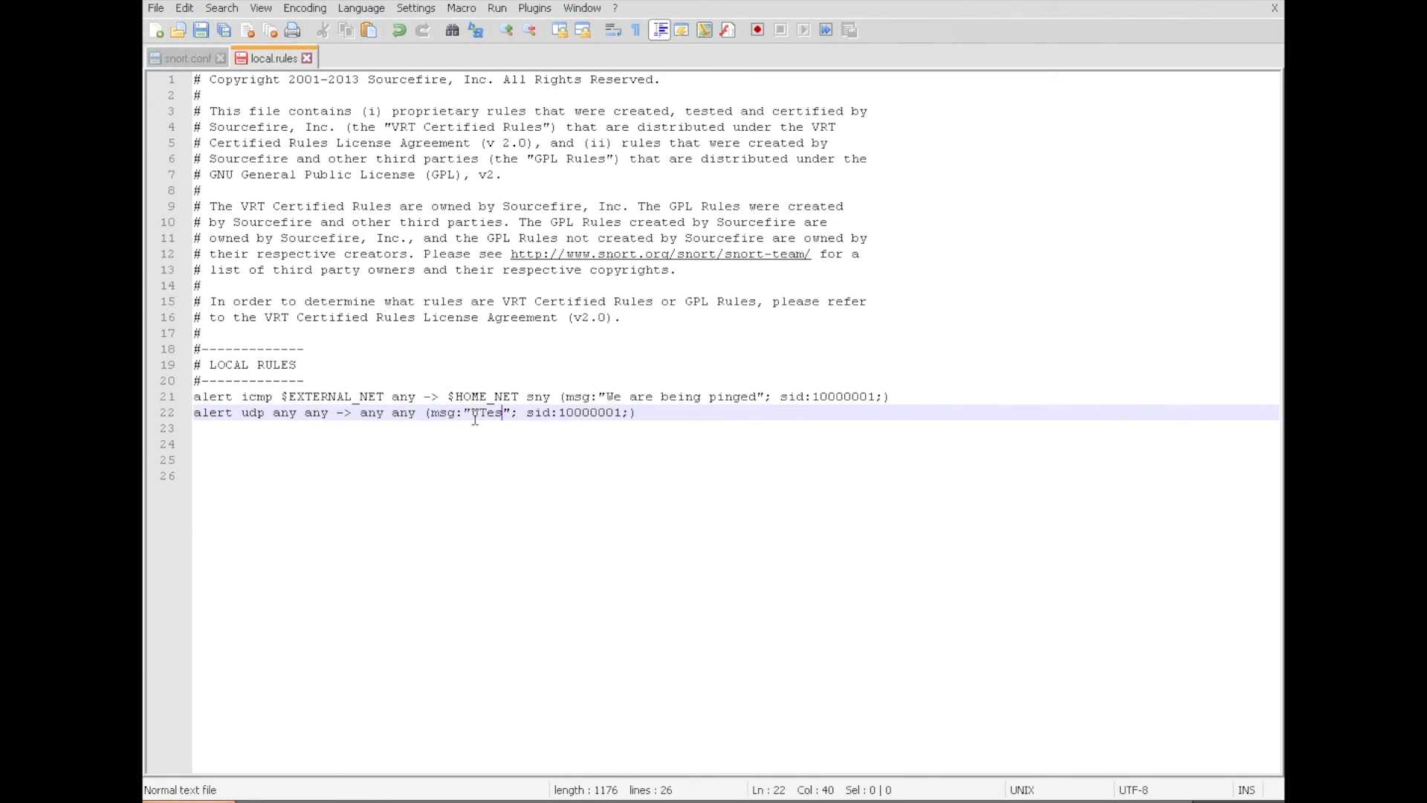
{"action": "type", "text": "ing UDP"}
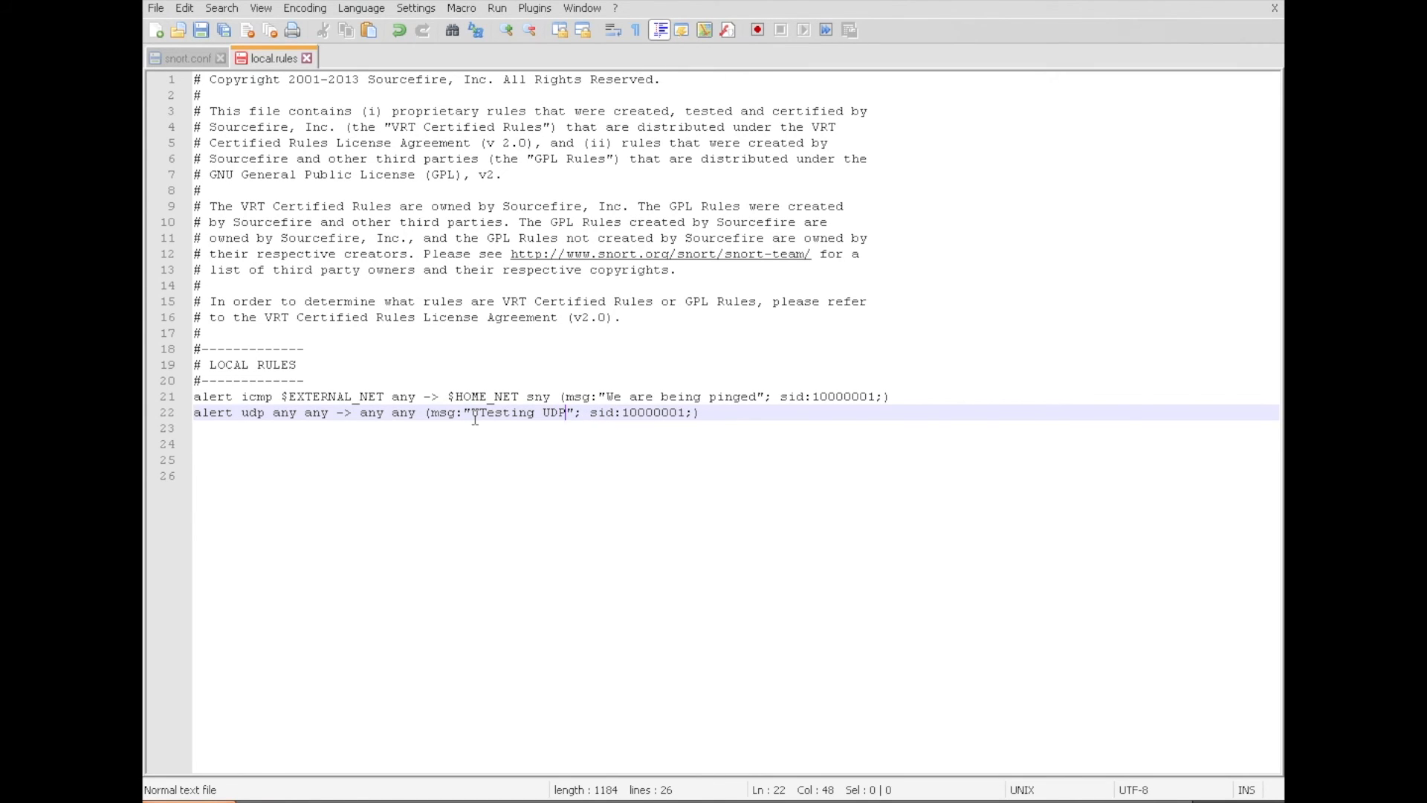
{"action": "key", "text": "ctrl+s"}
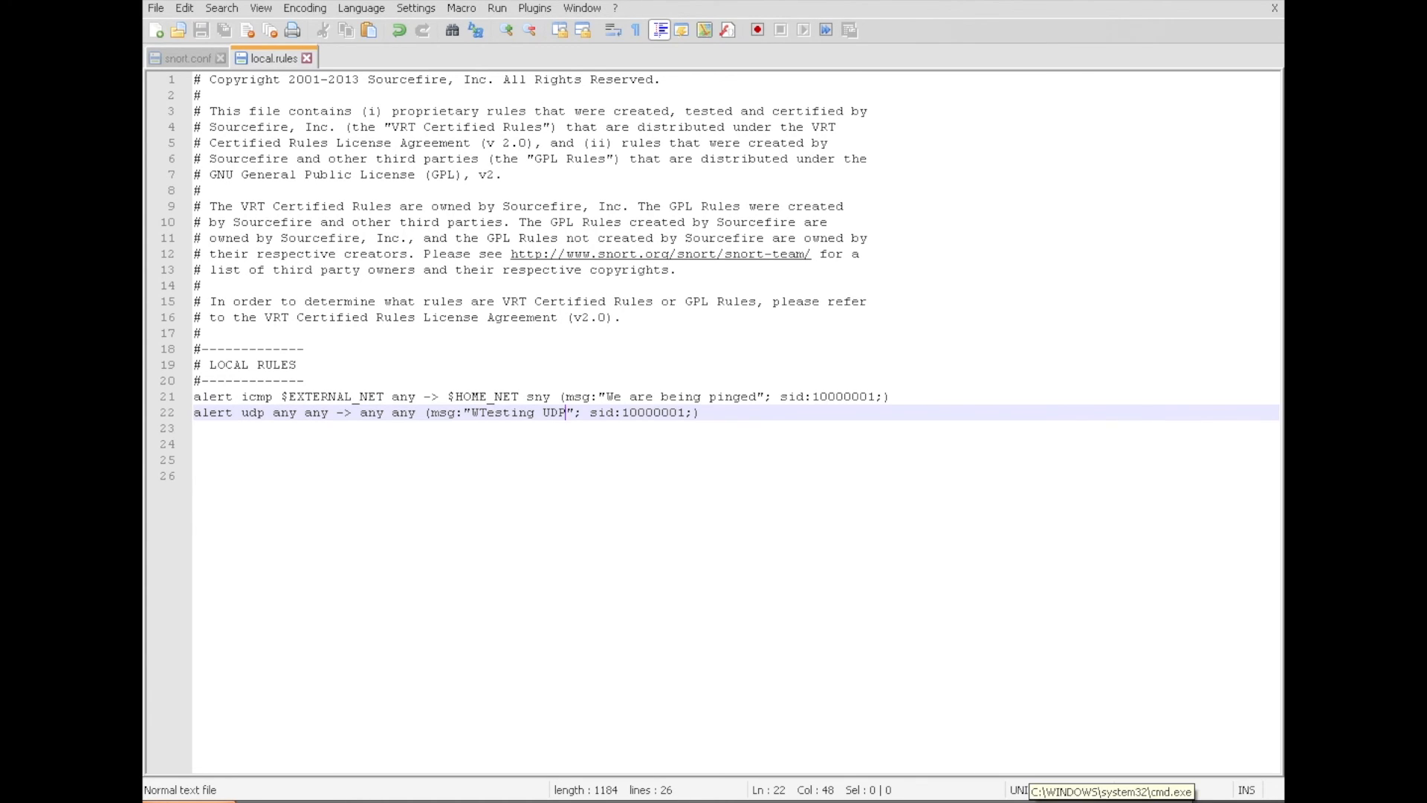
Stop the running Snort session and review its packet statistics and breakdown by protocol.
{"action": "left_click", "coordinate": [1036, 799]}
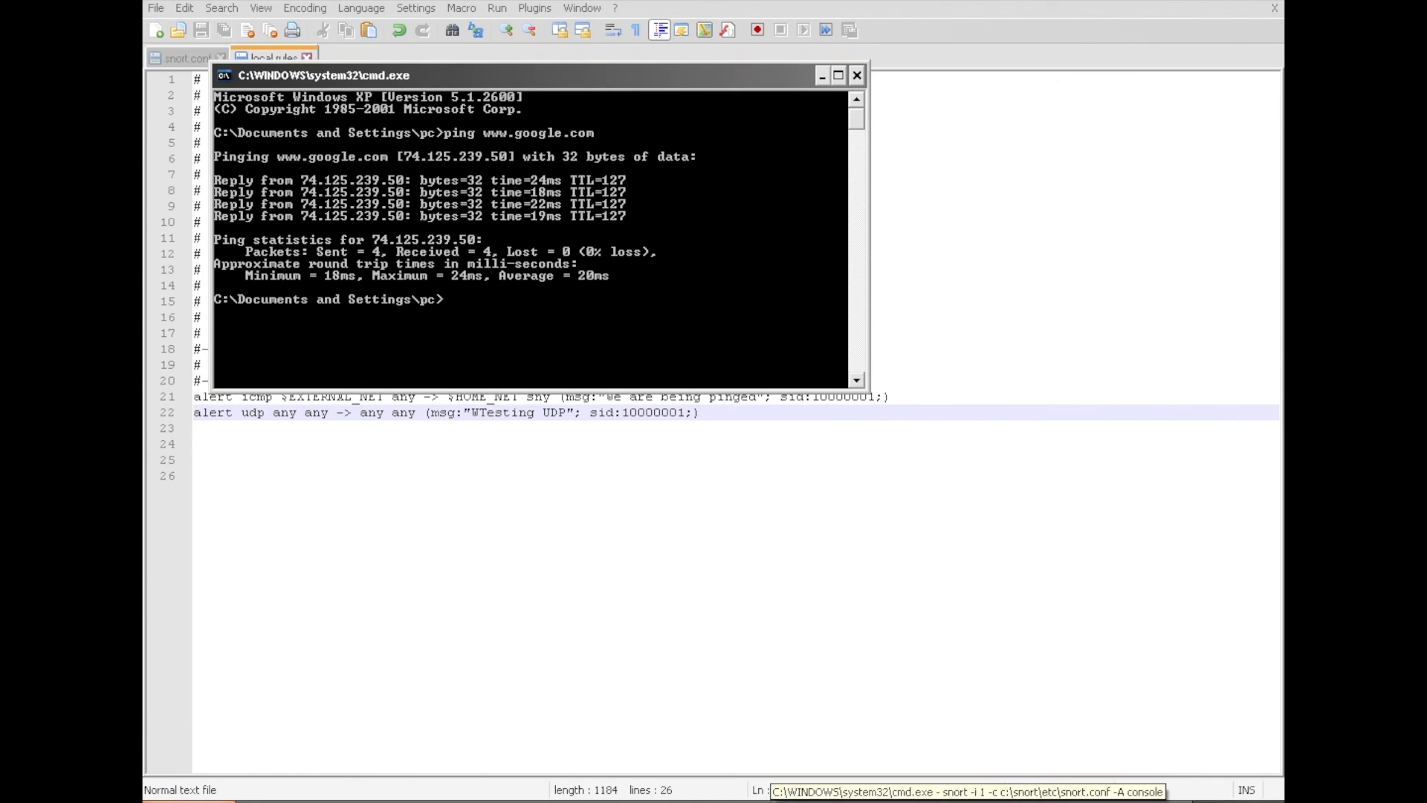
{"action": "left_click", "coordinate": [944, 799]}
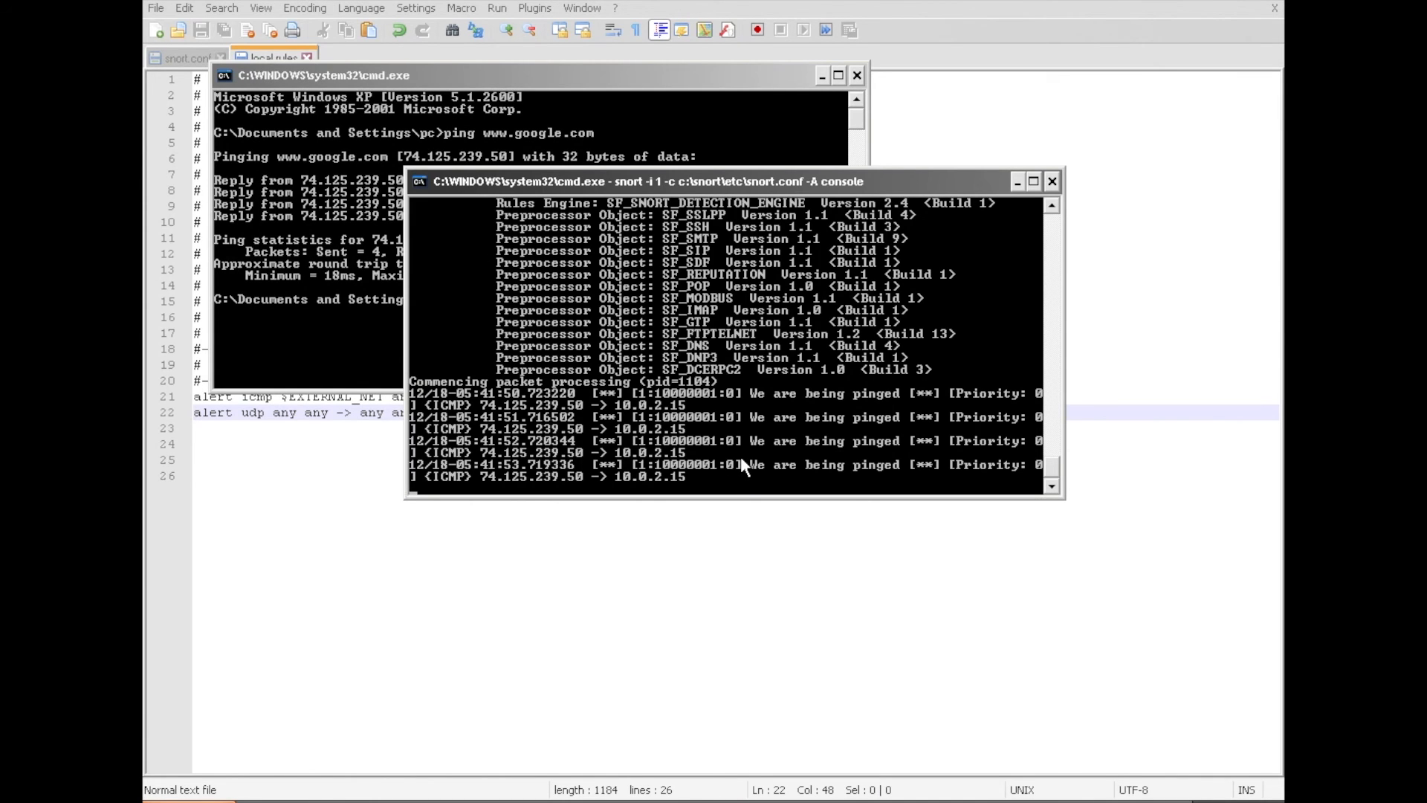
{"action": "key", "text": "ctrl+c"}
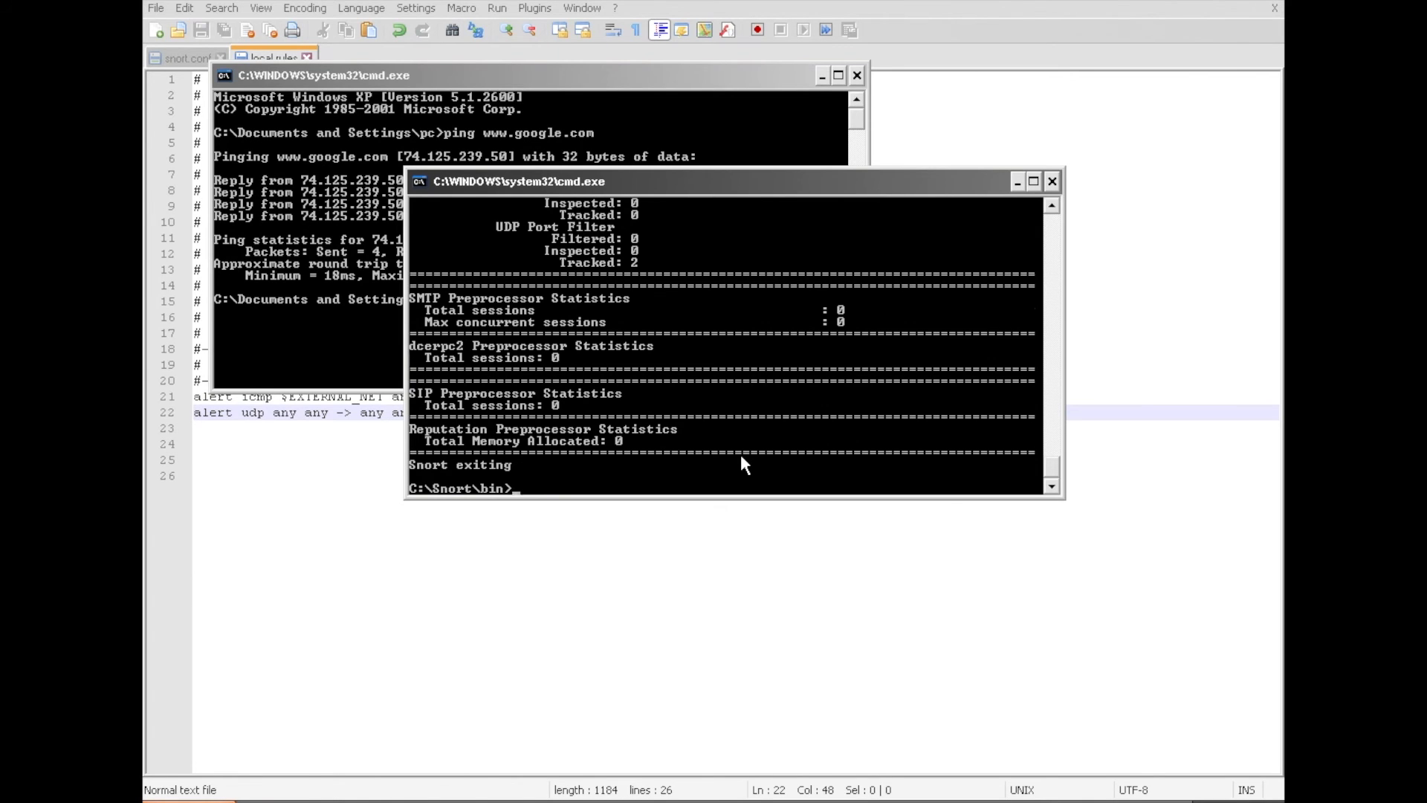
{"action": "scroll", "coordinate": [742, 458], "scroll_direction": "up", "scroll_amount": 10}
{"action": "scroll", "coordinate": [741, 457], "scroll_direction": "up", "scroll_amount": 15}
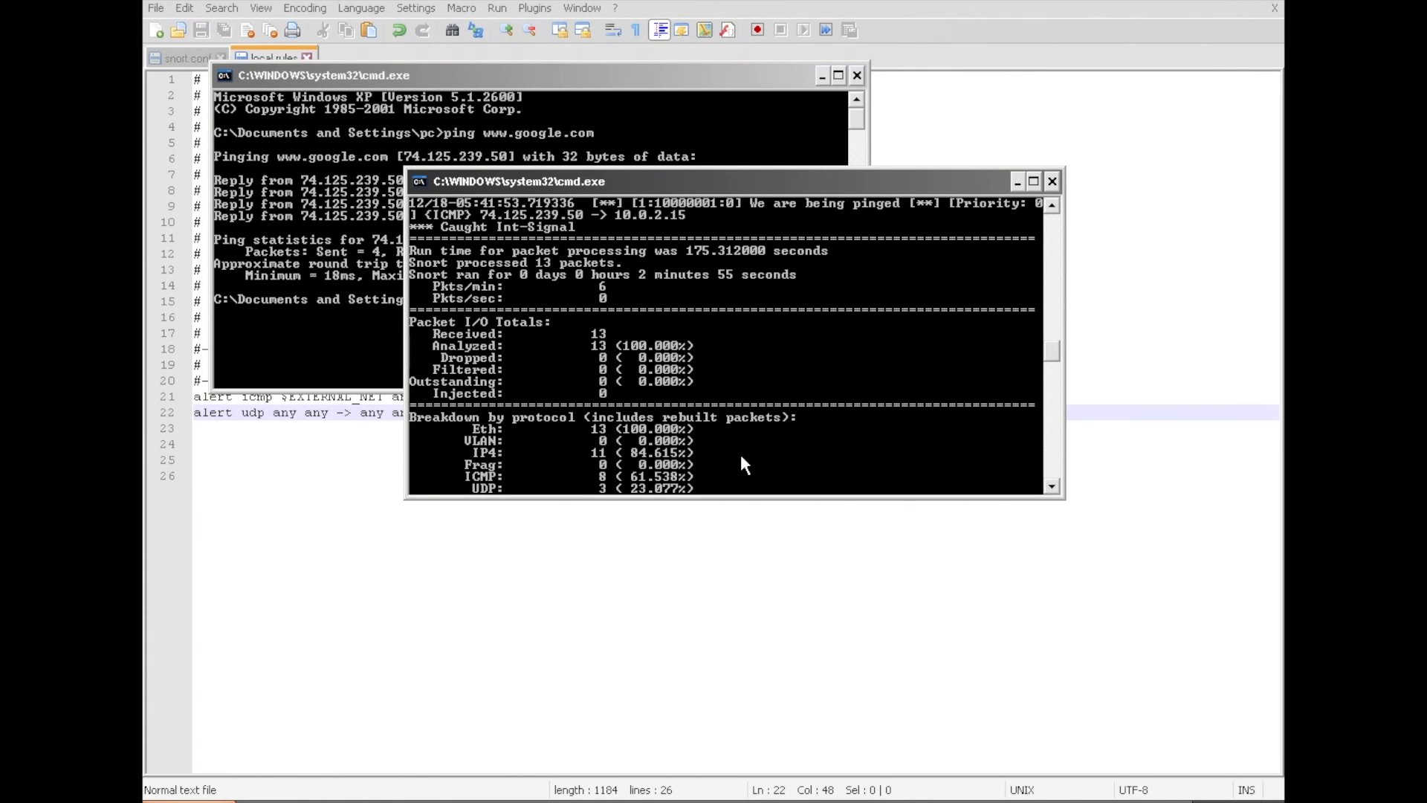
{"action": "scroll", "coordinate": [742, 456], "scroll_direction": "down", "scroll_amount": 5}
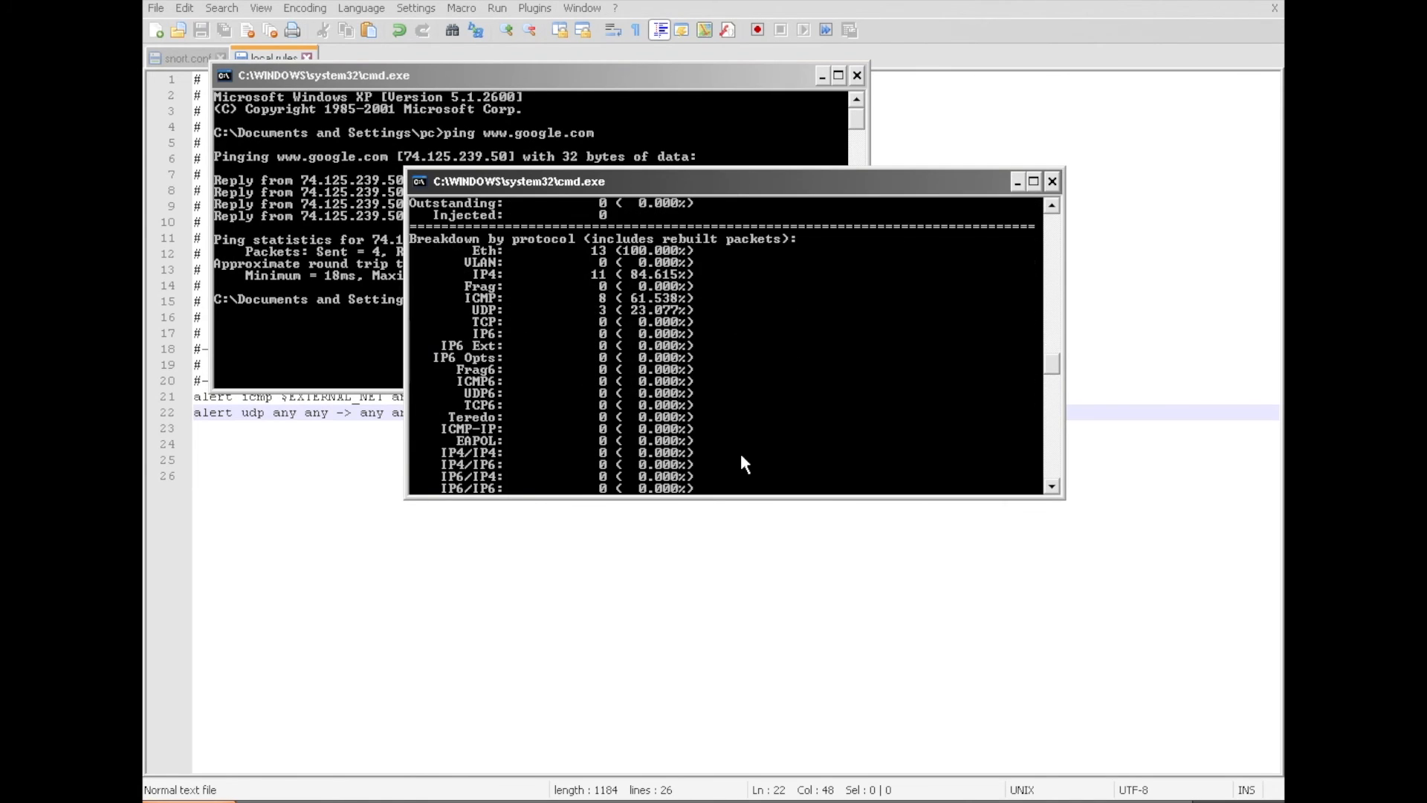
Close the Command Prompt window used for pinging and try to restart Snort with snort -i 1 -c c:\snort\etc\snort.conf -A console.
{"action": "left_click", "coordinate": [592, 640]}
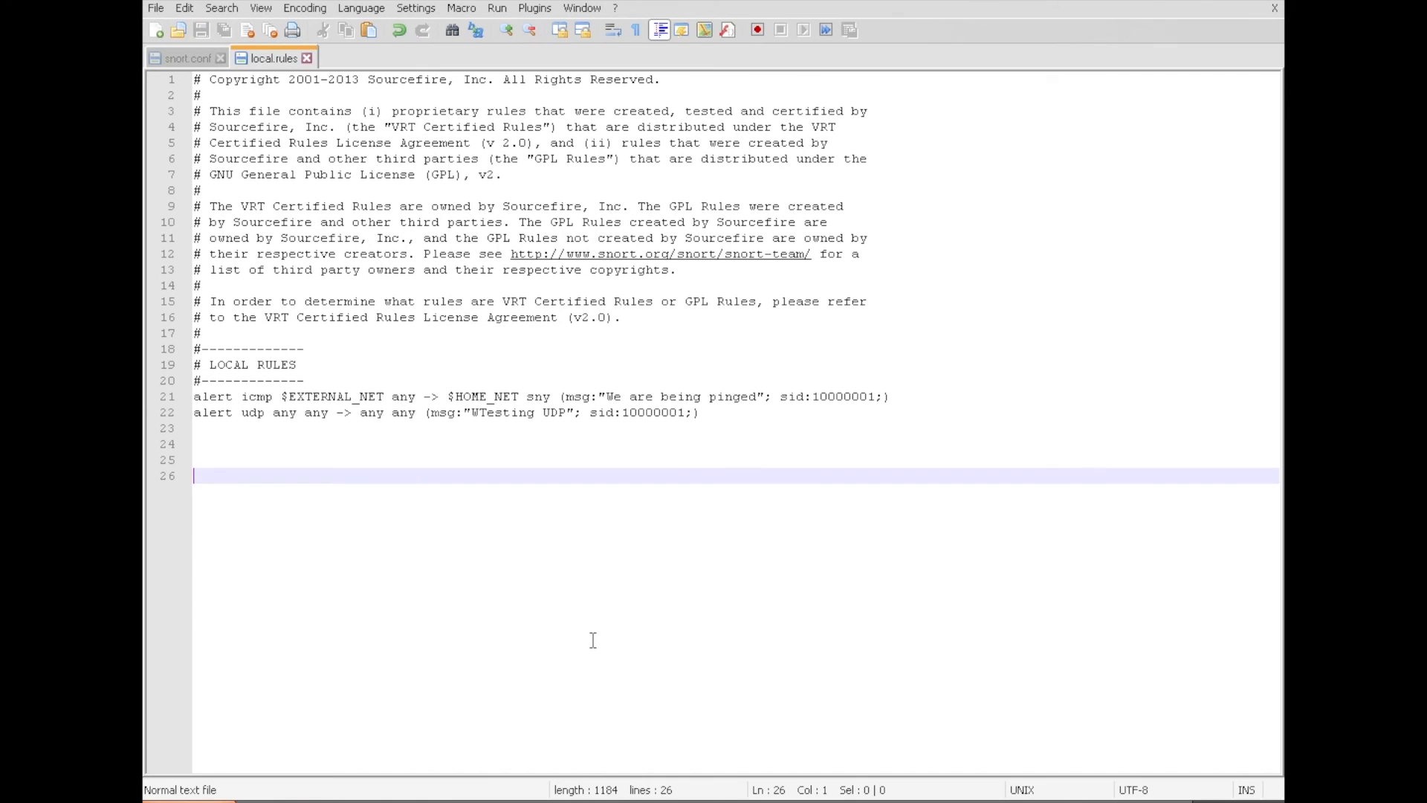
{"action": "left_click", "coordinate": [376, 802]}
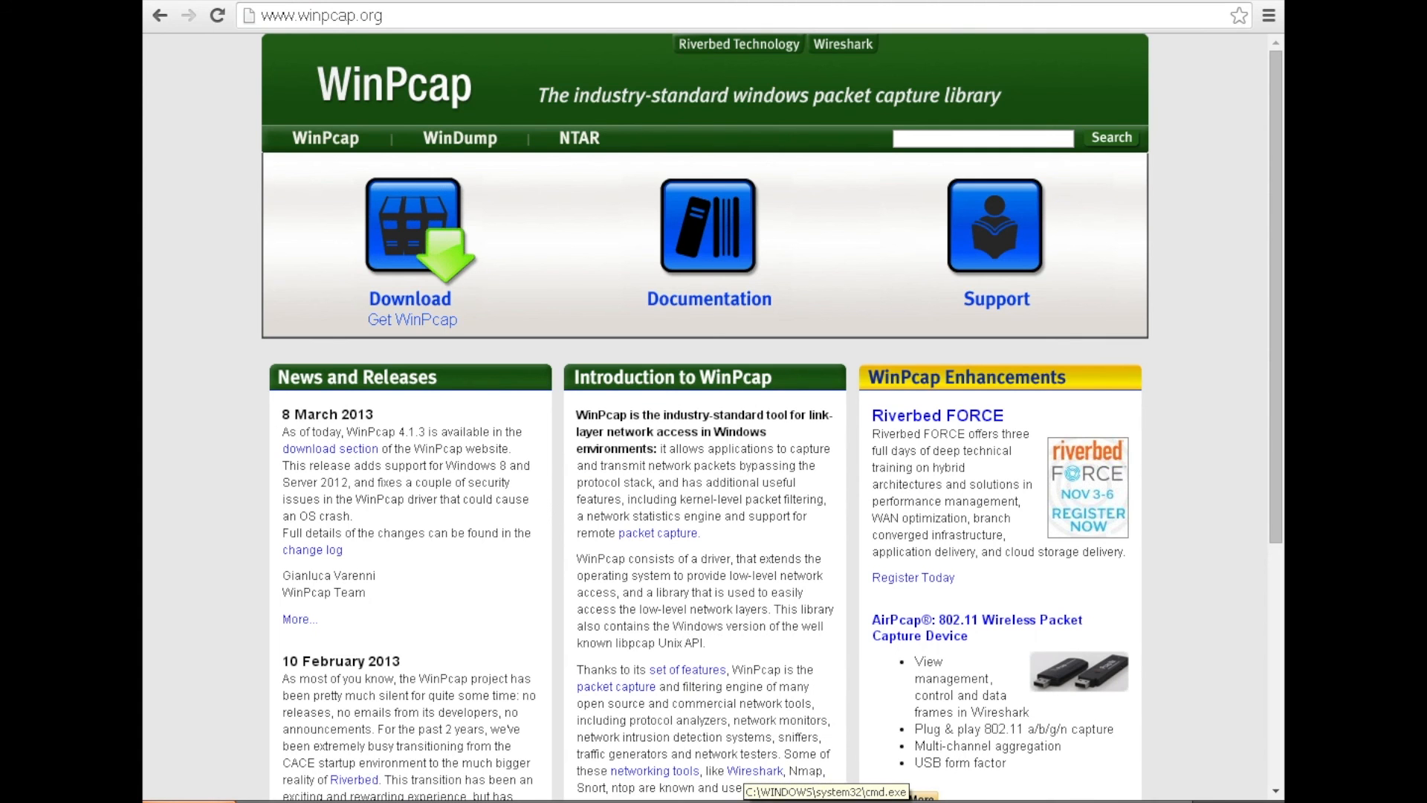
{"action": "left_click", "coordinate": [901, 801]}
{"action": "key", "text": "Up"}
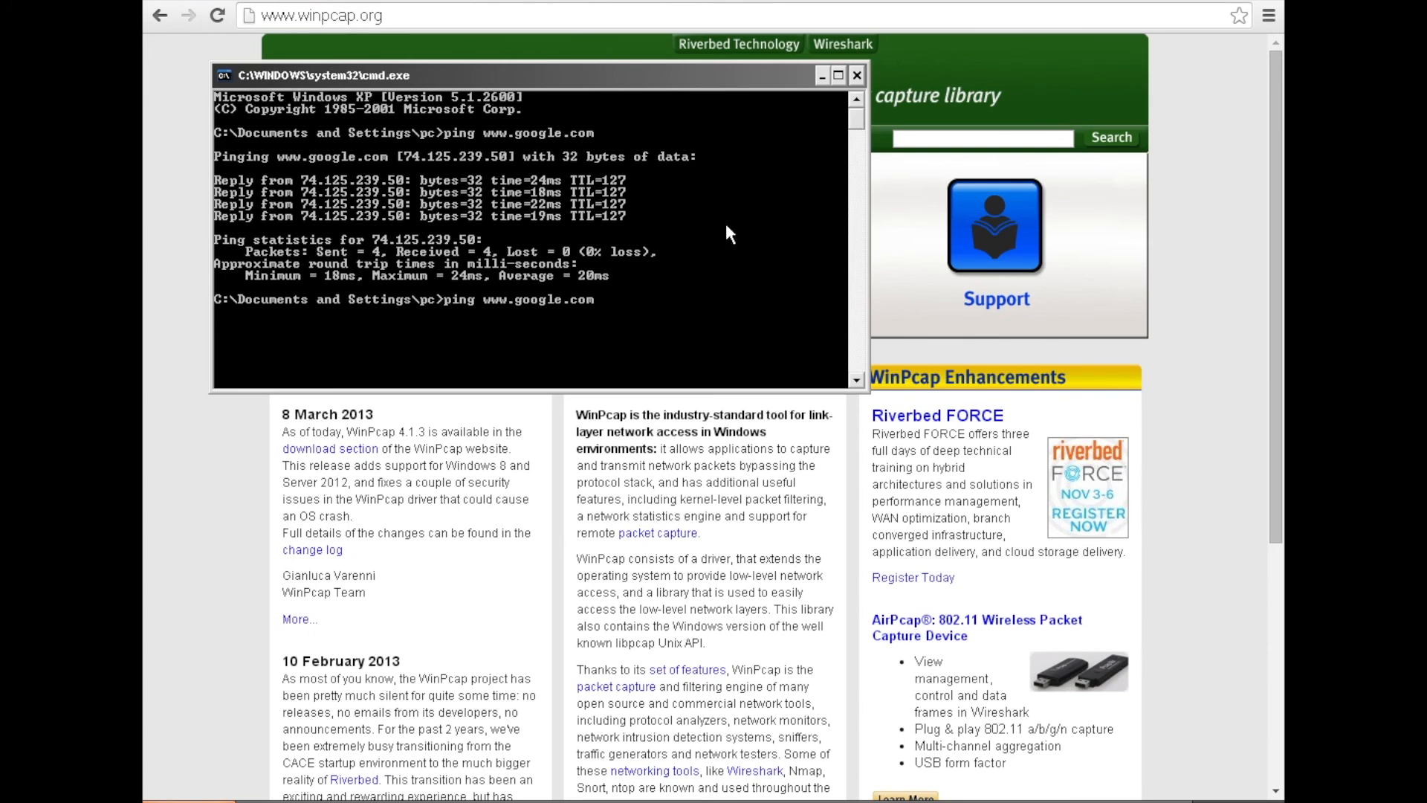
{"action": "left_click", "coordinate": [858, 75]}
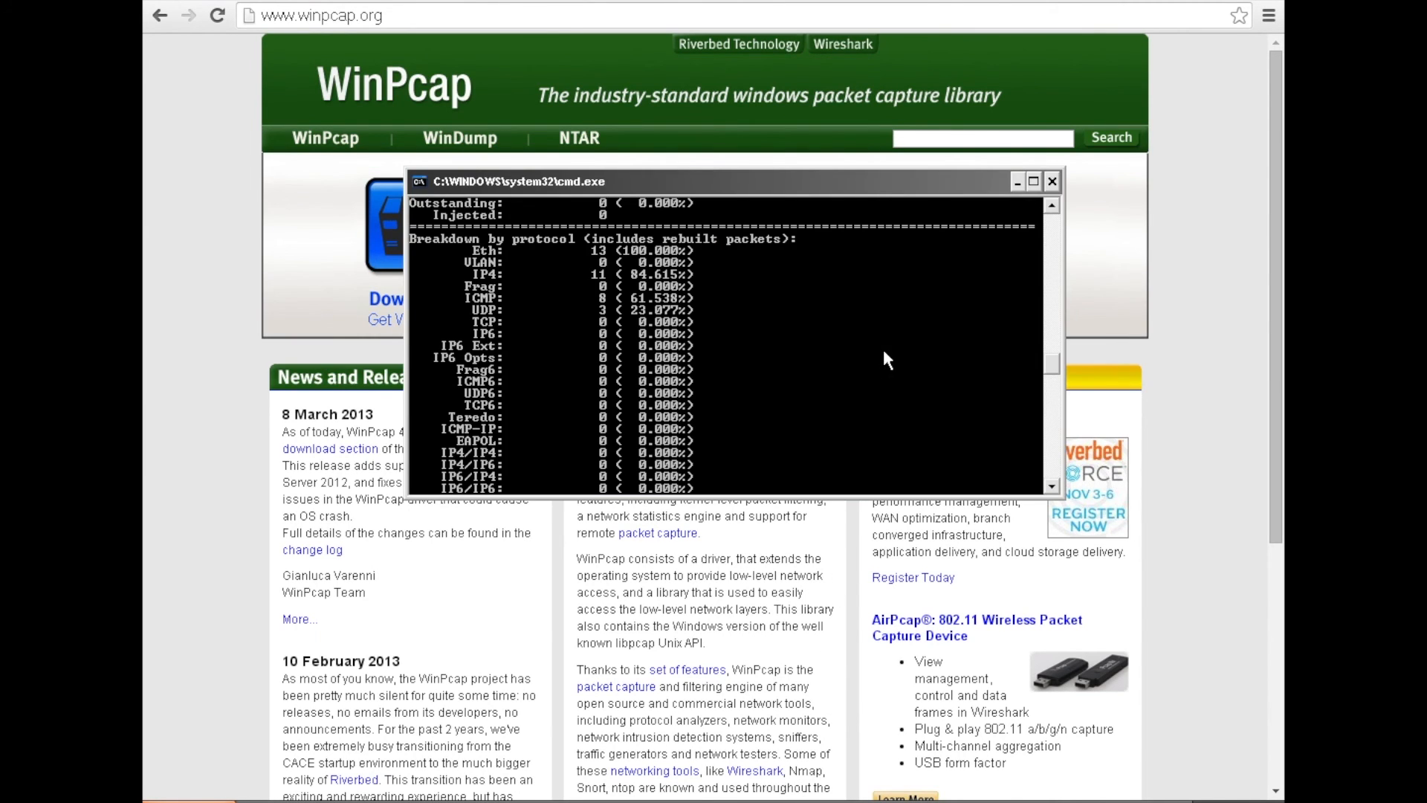
{"action": "key", "text": "Up"}
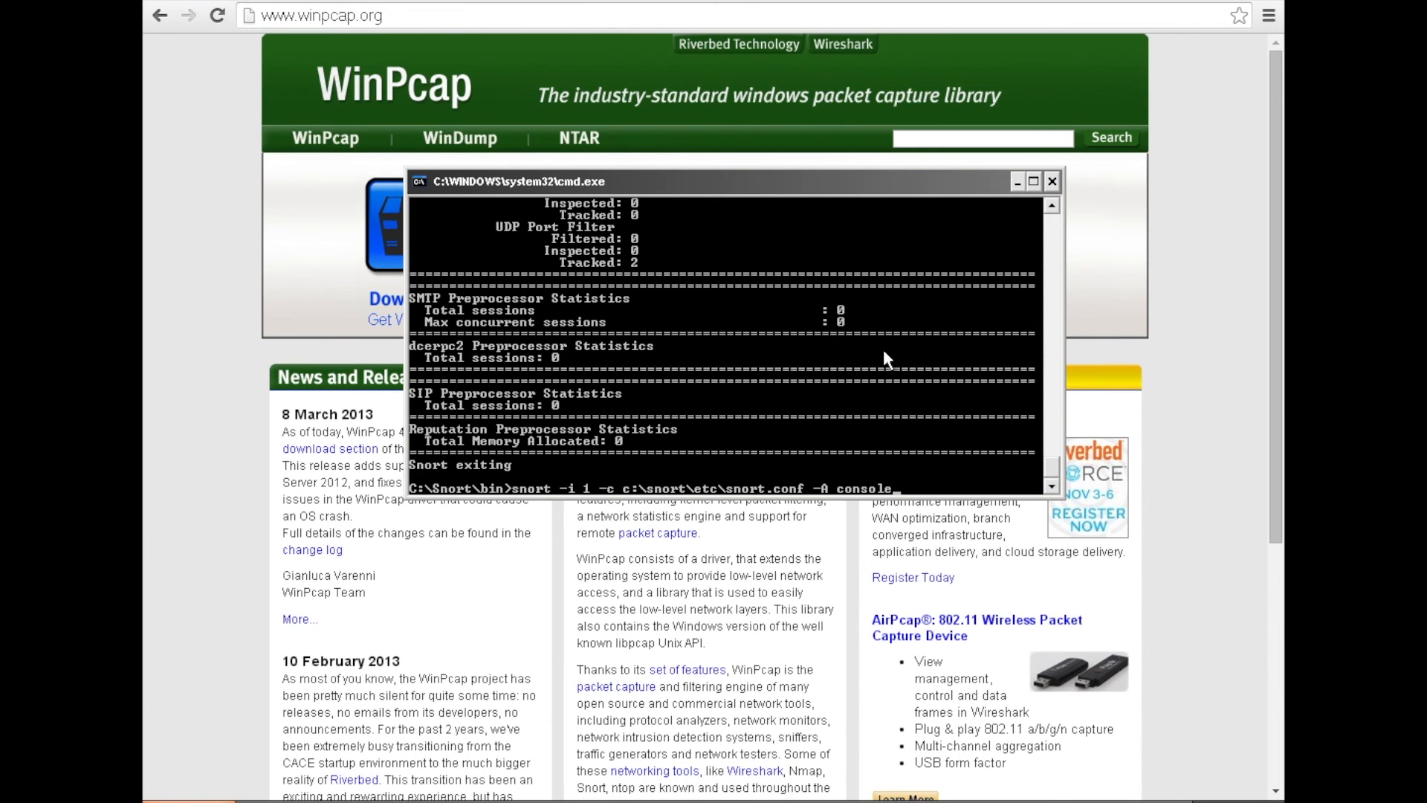
{"action": "key", "text": "Return"}
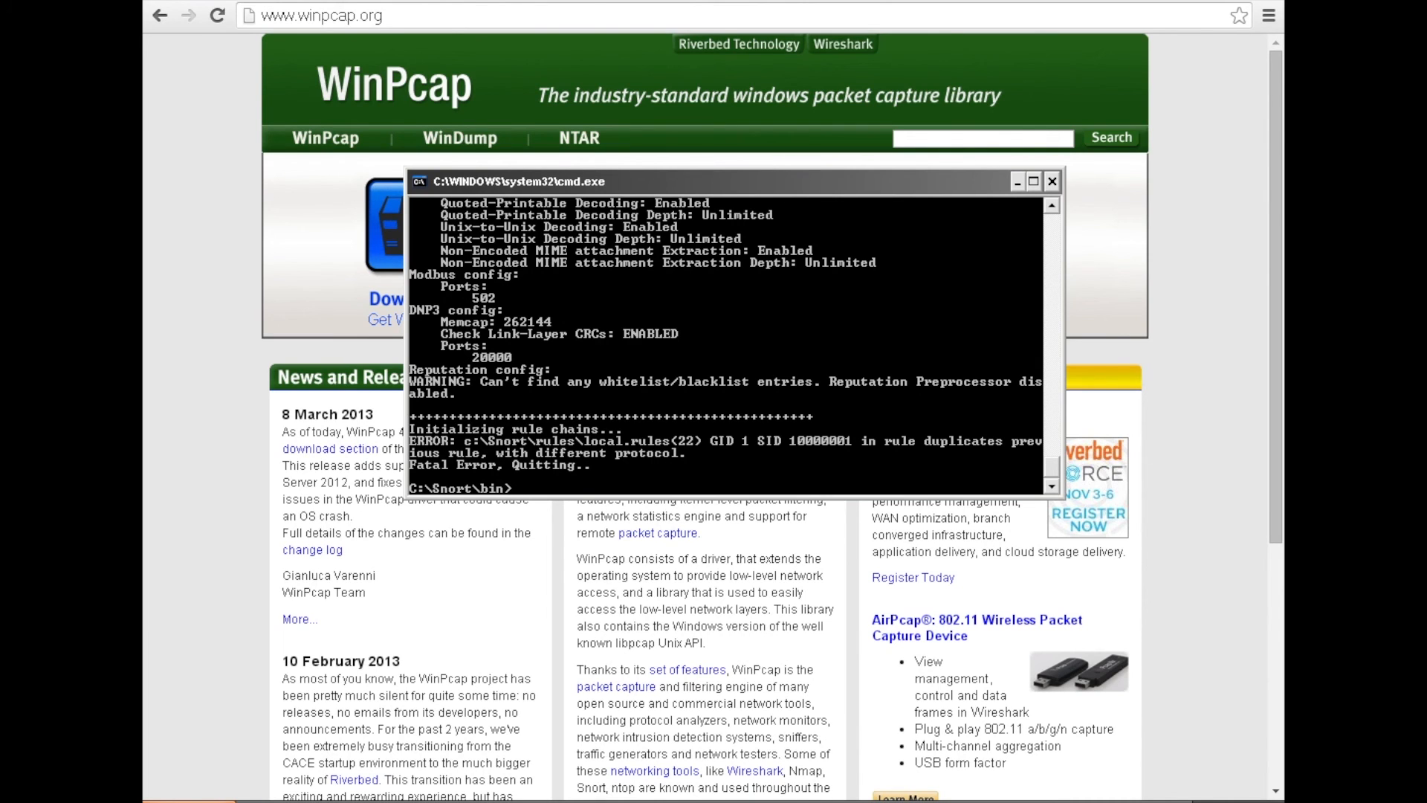
Correct the UDP rule's message to "Testing UDP", set its sid to 10000002 and save local.rules.
{"action": "left_click", "coordinate": [654, 800]}
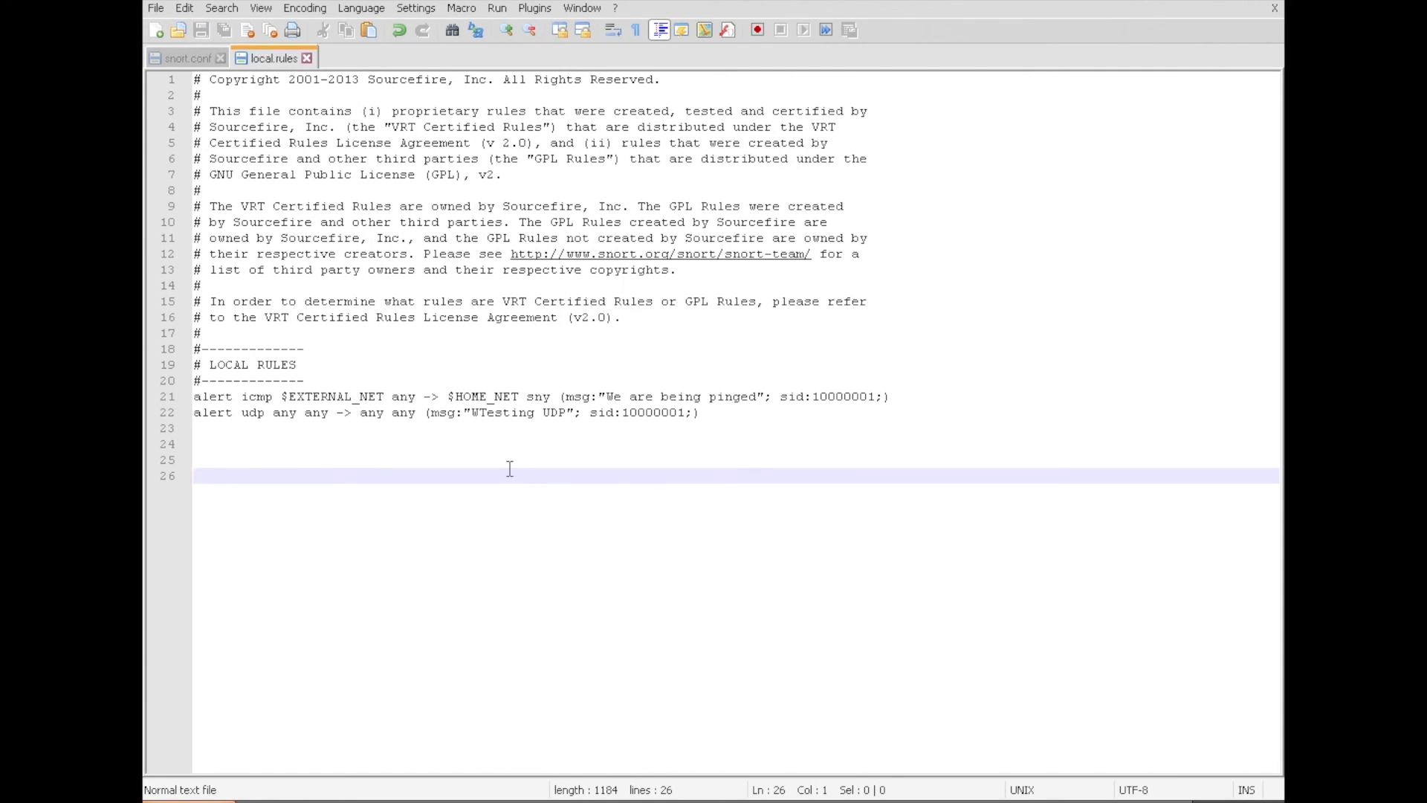
{"action": "left_click", "coordinate": [479, 414]}
{"action": "key", "text": "BackSpace"}
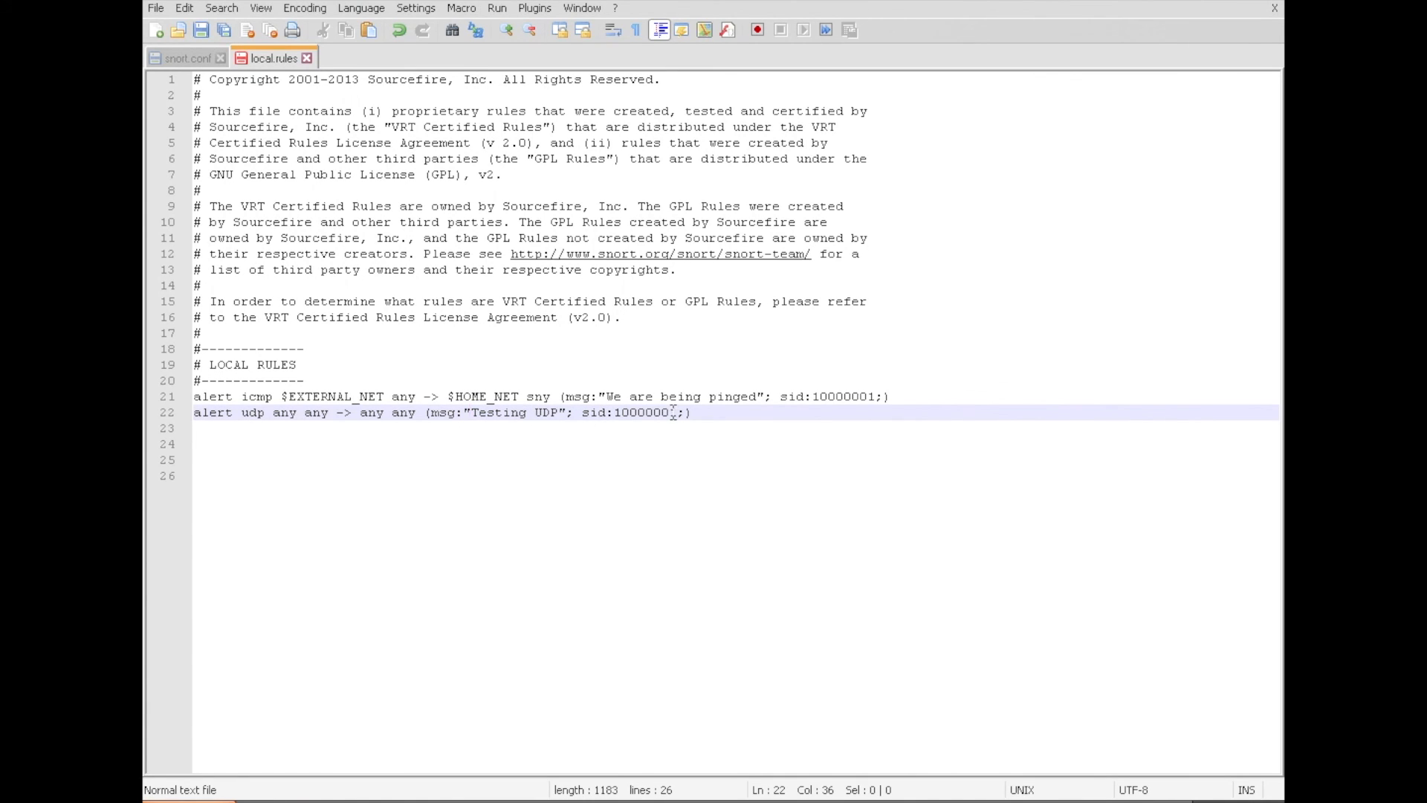
{"action": "left_click_drag", "start_coordinate": [676, 413], "coordinate": [672, 413]}
{"action": "type", "text": "2"}
{"action": "key", "text": "ctrl+s"}
Run snort -i 1 -c c:\snort\etc\snort.conf -A console again with the corrected rules.
{"action": "left_click", "coordinate": [786, 800]}
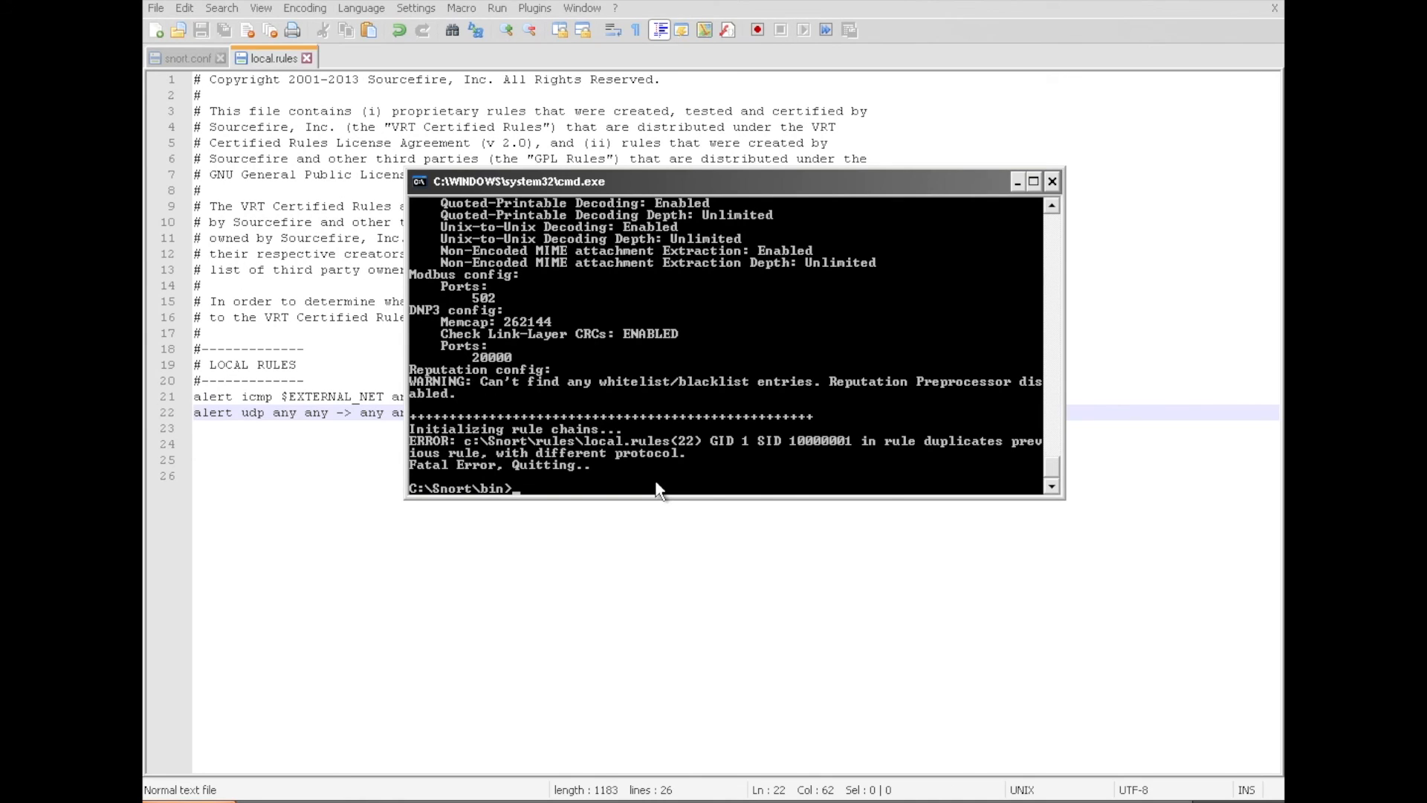
{"action": "key", "text": "Up"}
{"action": "key", "text": "Return"}
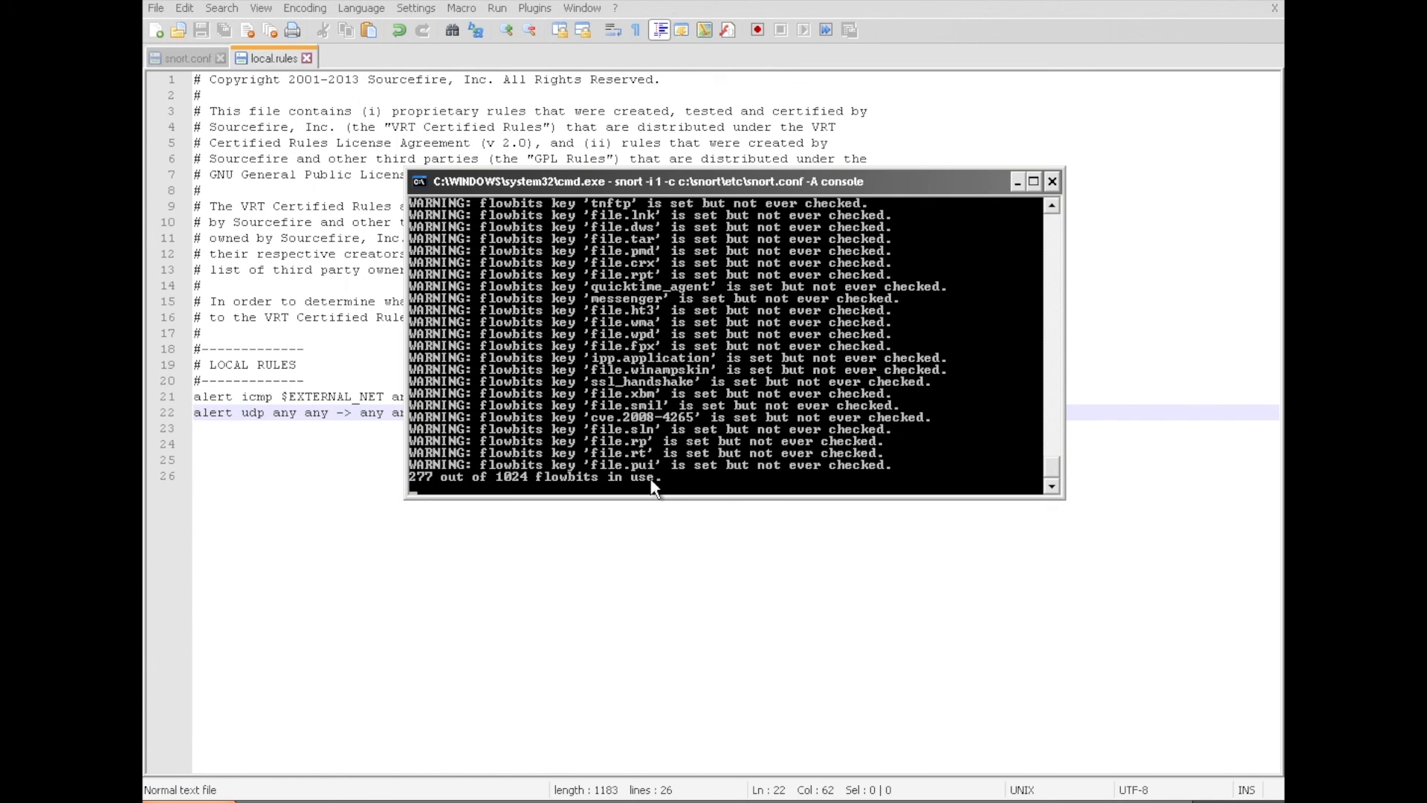
{"action": "left_click", "coordinate": [355, 801]}
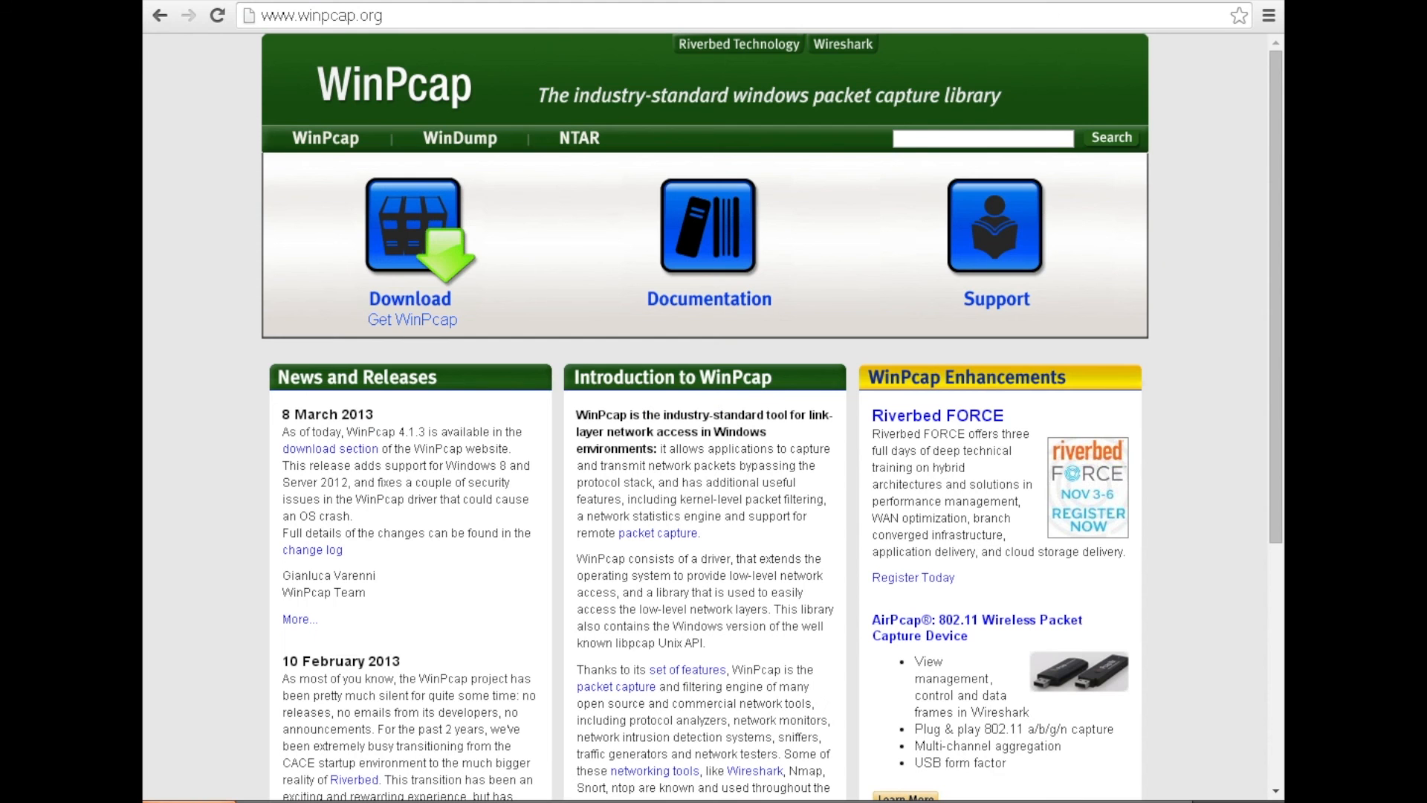
{"action": "key", "text": "ctrl+t"}
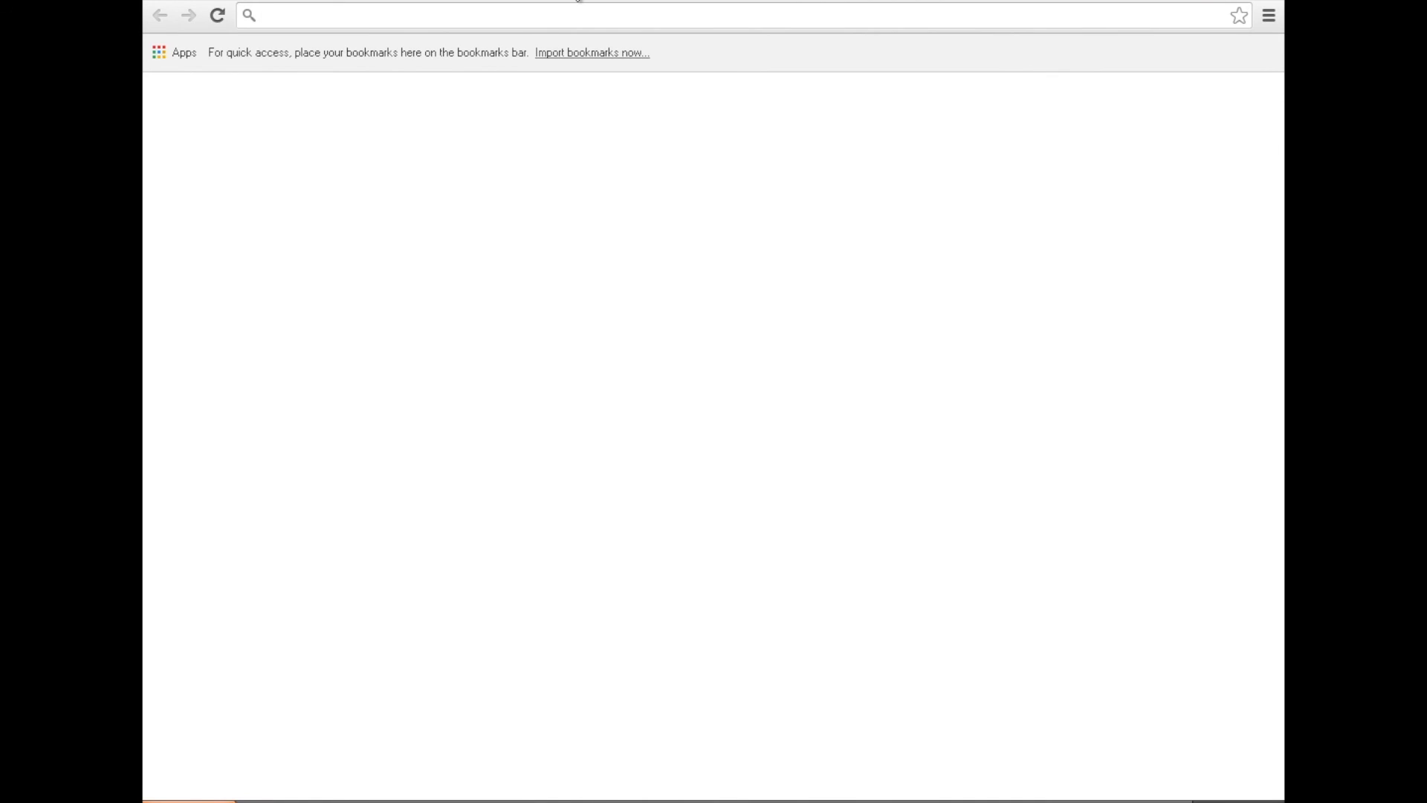
{"action": "type", "text": "ww"}
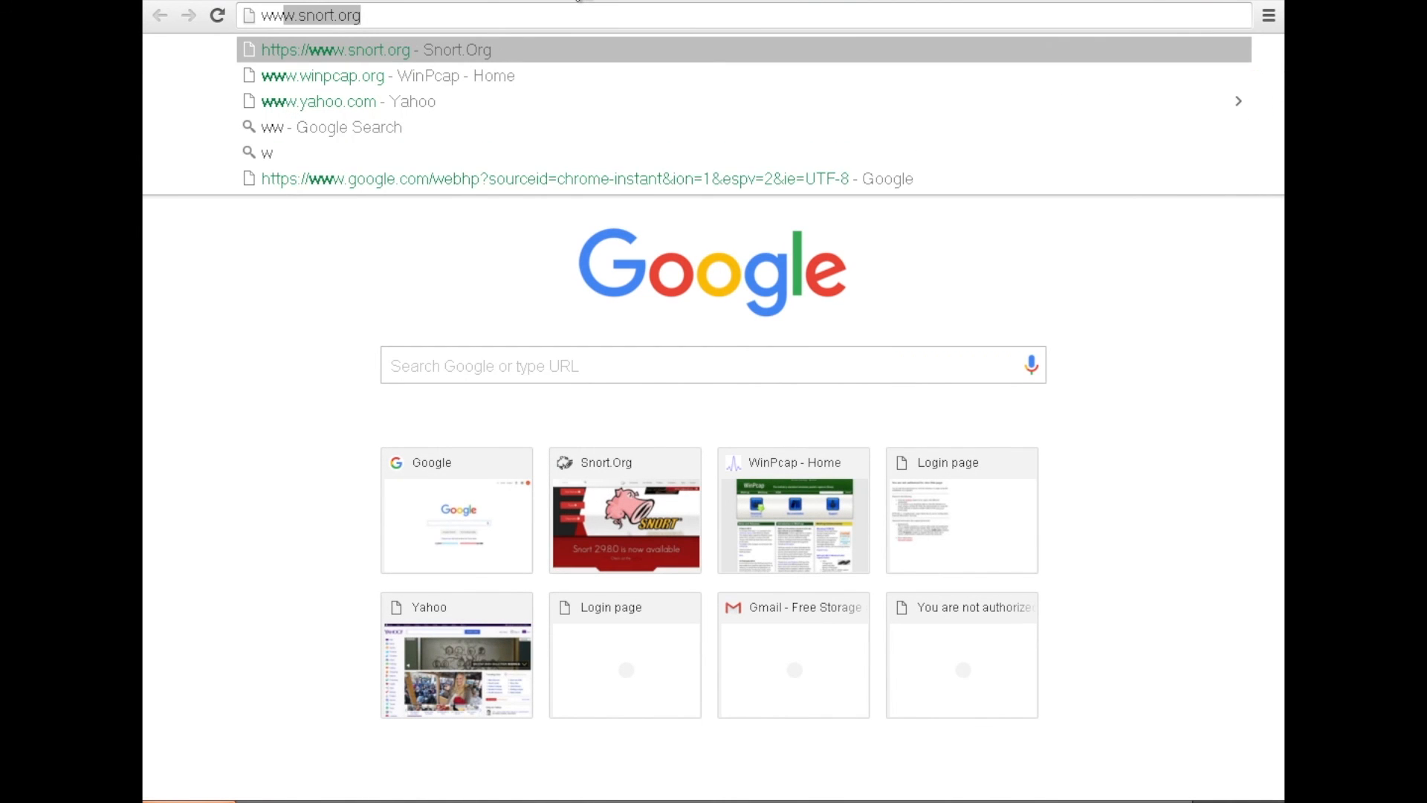
{"action": "key", "text": "BackSpace"}
{"action": "key", "text": "BackSpace"}
{"action": "type", "text": "ww.yah"}
{"action": "key", "text": "Return"}
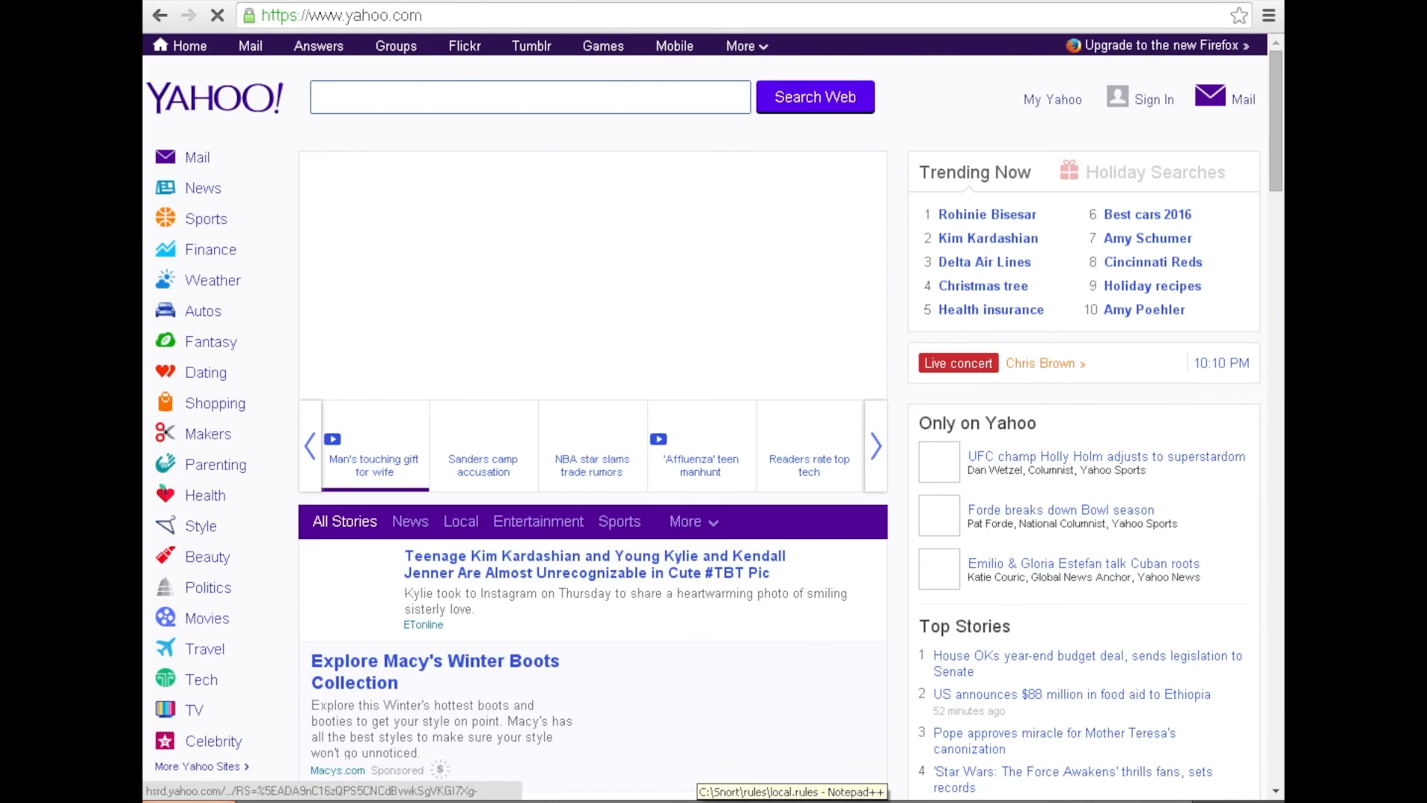
Examine the UDP rule's alerts in the Snort console.
{"action": "left_click", "coordinate": [782, 800]}
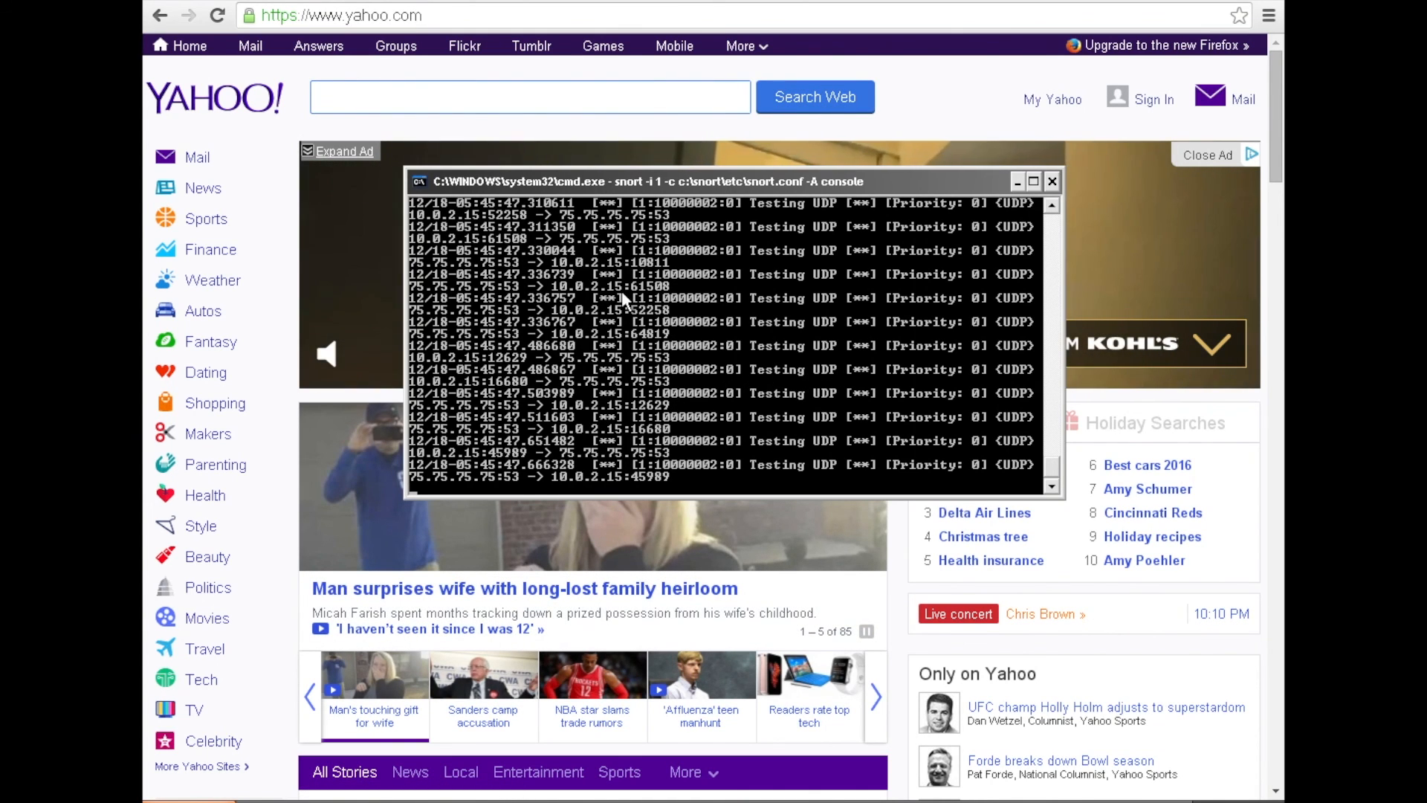
{"action": "scroll", "coordinate": [621, 291], "scroll_direction": "up", "scroll_amount": 3}
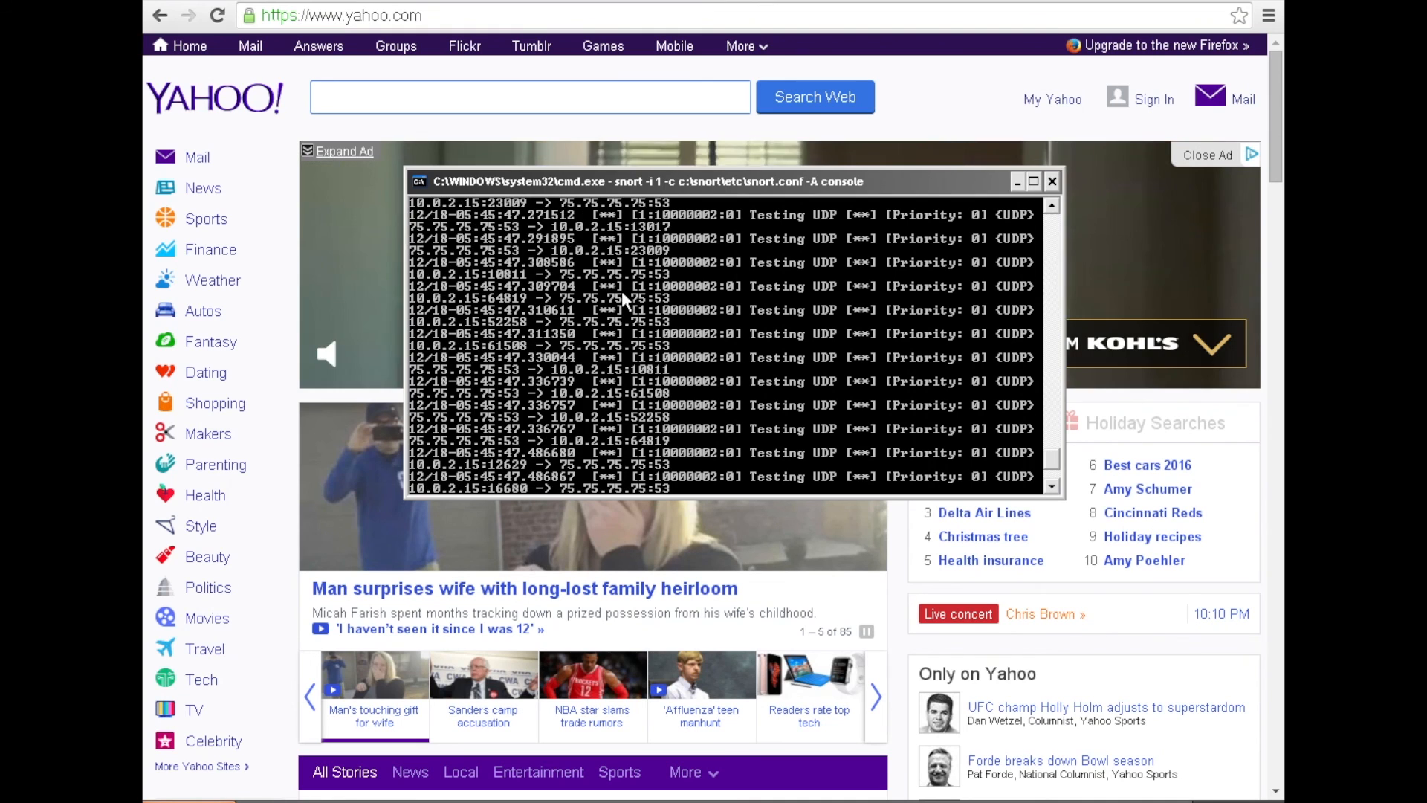
{"action": "scroll", "coordinate": [818, 281], "scroll_direction": "up", "scroll_amount": 2}
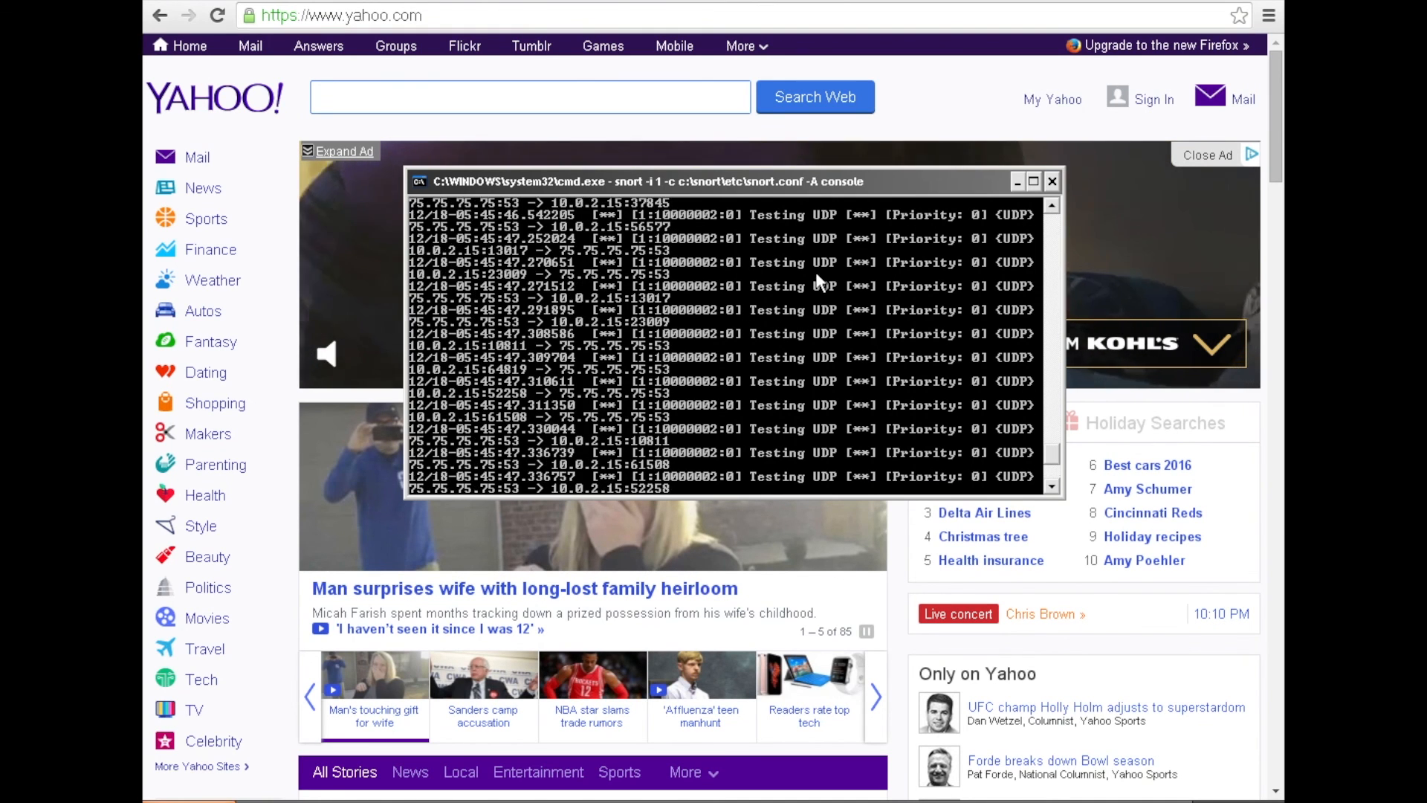
Review the Snort console output from the initialization banner through to the most recent UDP alerts.
{"action": "scroll", "coordinate": [817, 281], "scroll_direction": "up", "scroll_amount": 3}
{"action": "scroll", "coordinate": [817, 281], "scroll_direction": "up", "scroll_amount": 3}
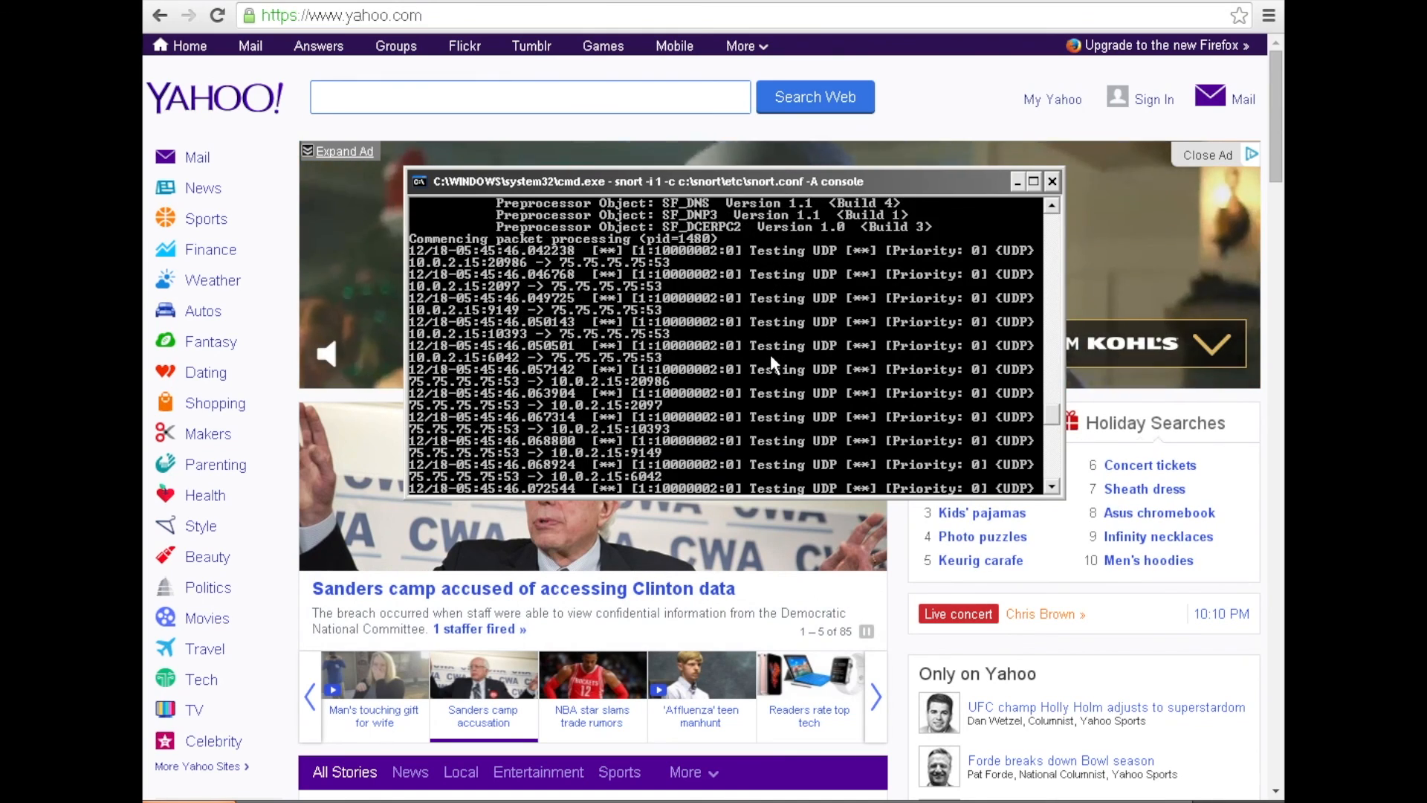
{"action": "scroll", "coordinate": [770, 354], "scroll_direction": "down", "scroll_amount": 5}
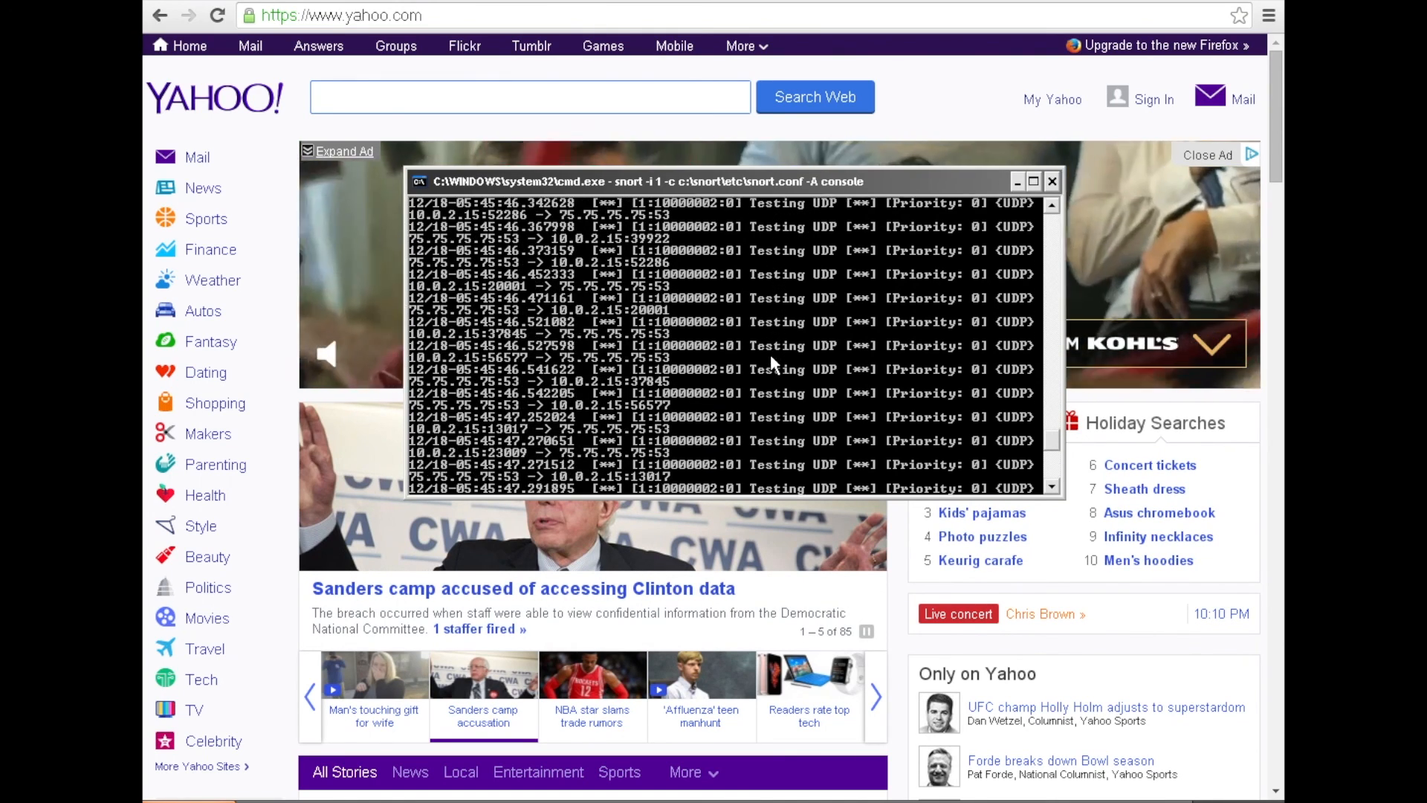
{"action": "scroll", "coordinate": [770, 353], "scroll_direction": "up", "scroll_amount": 8}
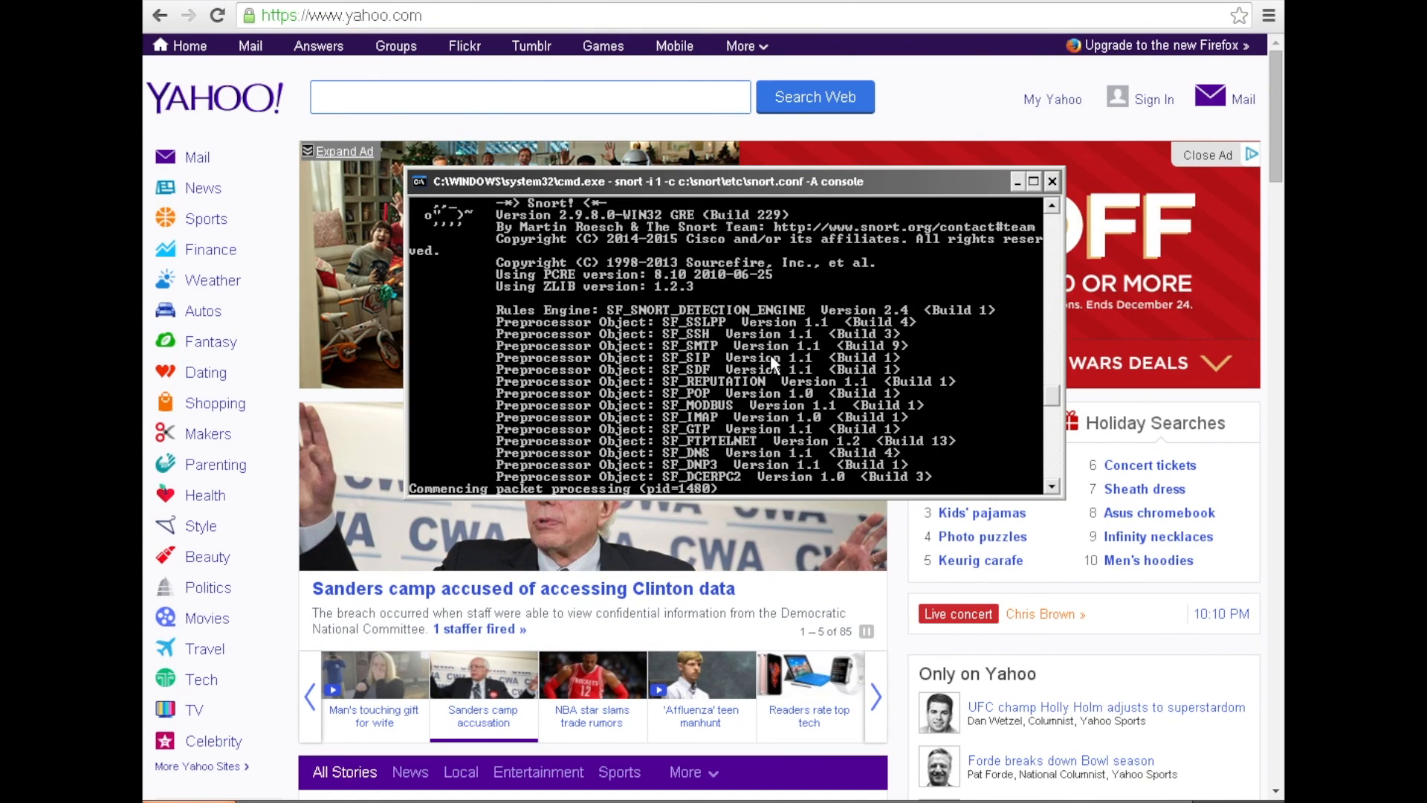
{"action": "scroll", "coordinate": [770, 354], "scroll_direction": "up", "scroll_amount": 8}
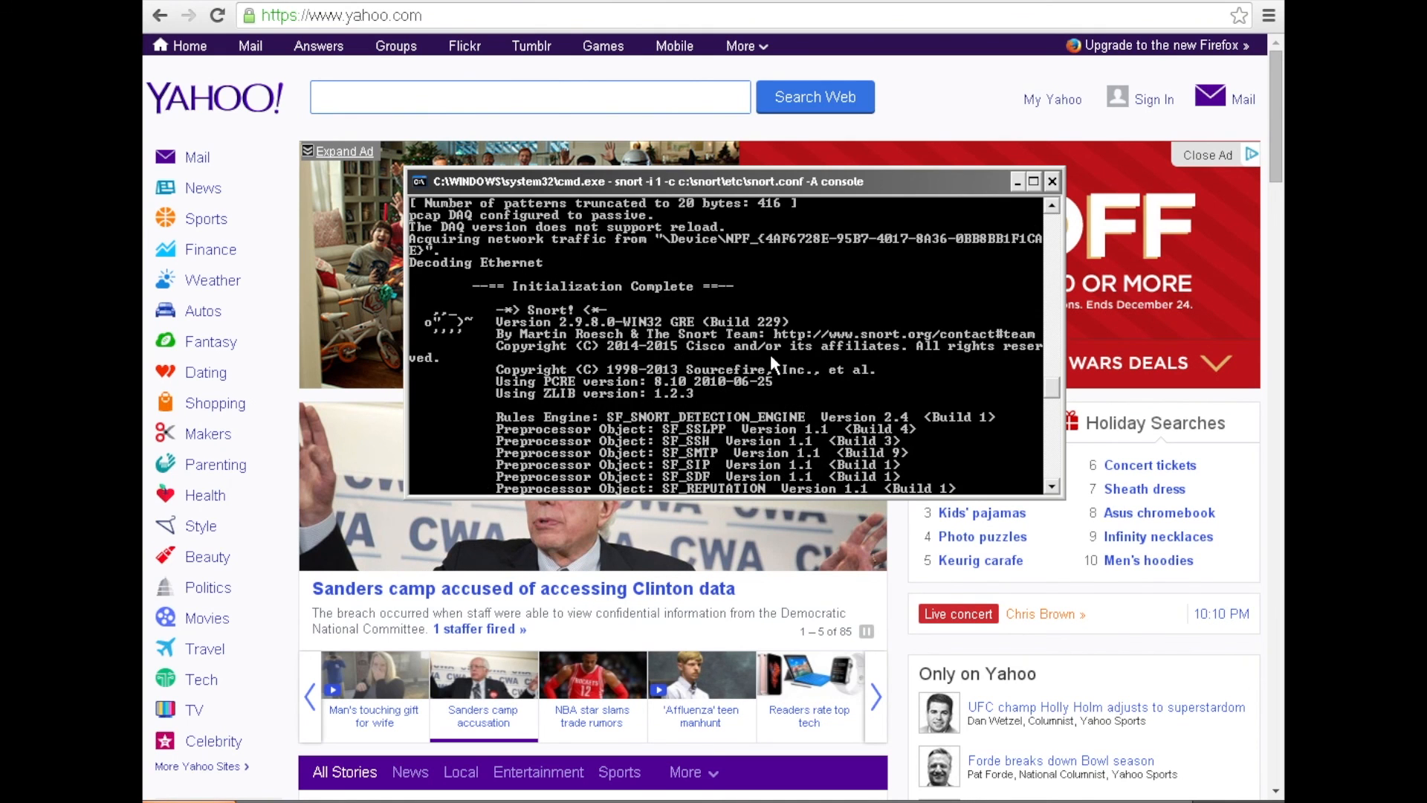
{"action": "scroll", "coordinate": [771, 358], "scroll_direction": "down", "scroll_amount": 10}
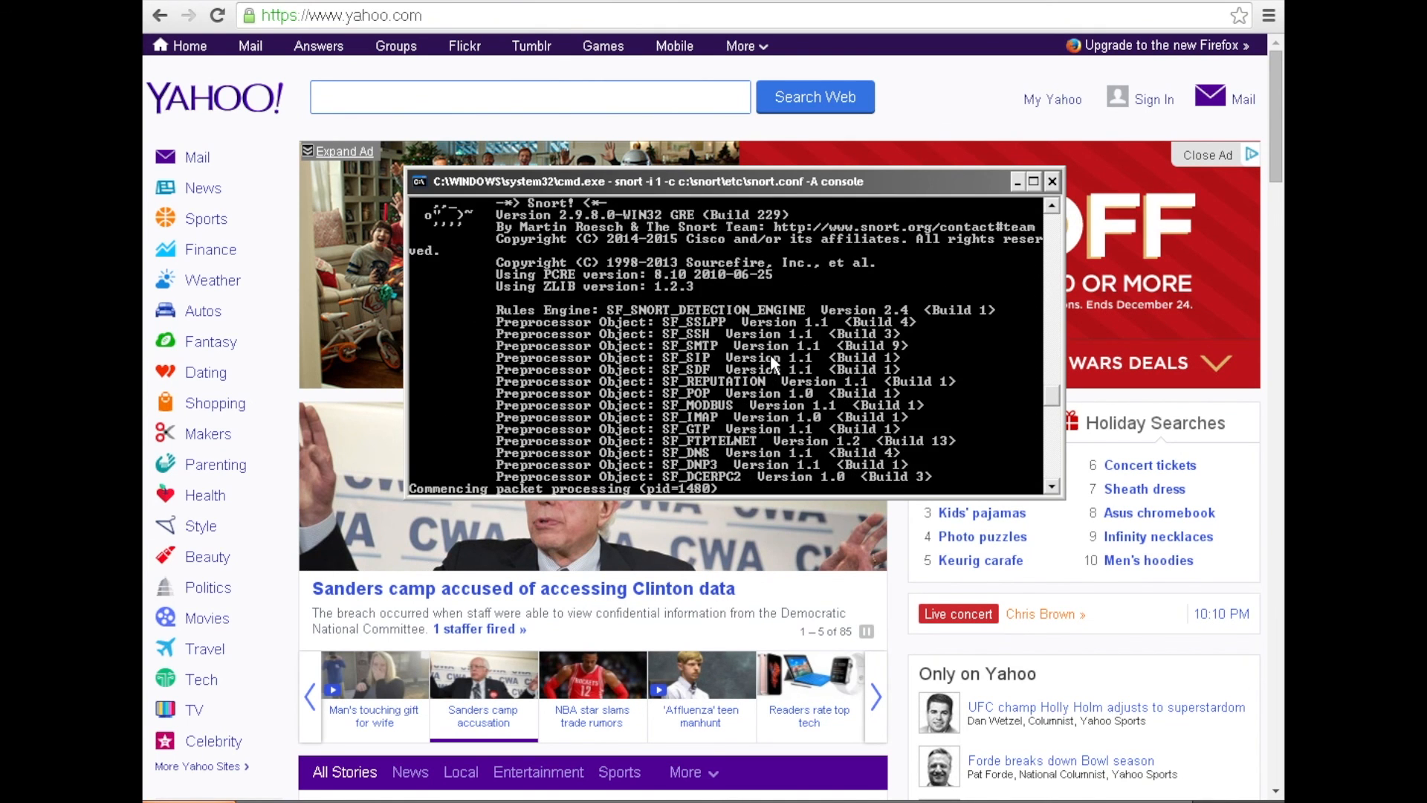
{"action": "scroll", "coordinate": [770, 354], "scroll_direction": "down", "scroll_amount": 1}
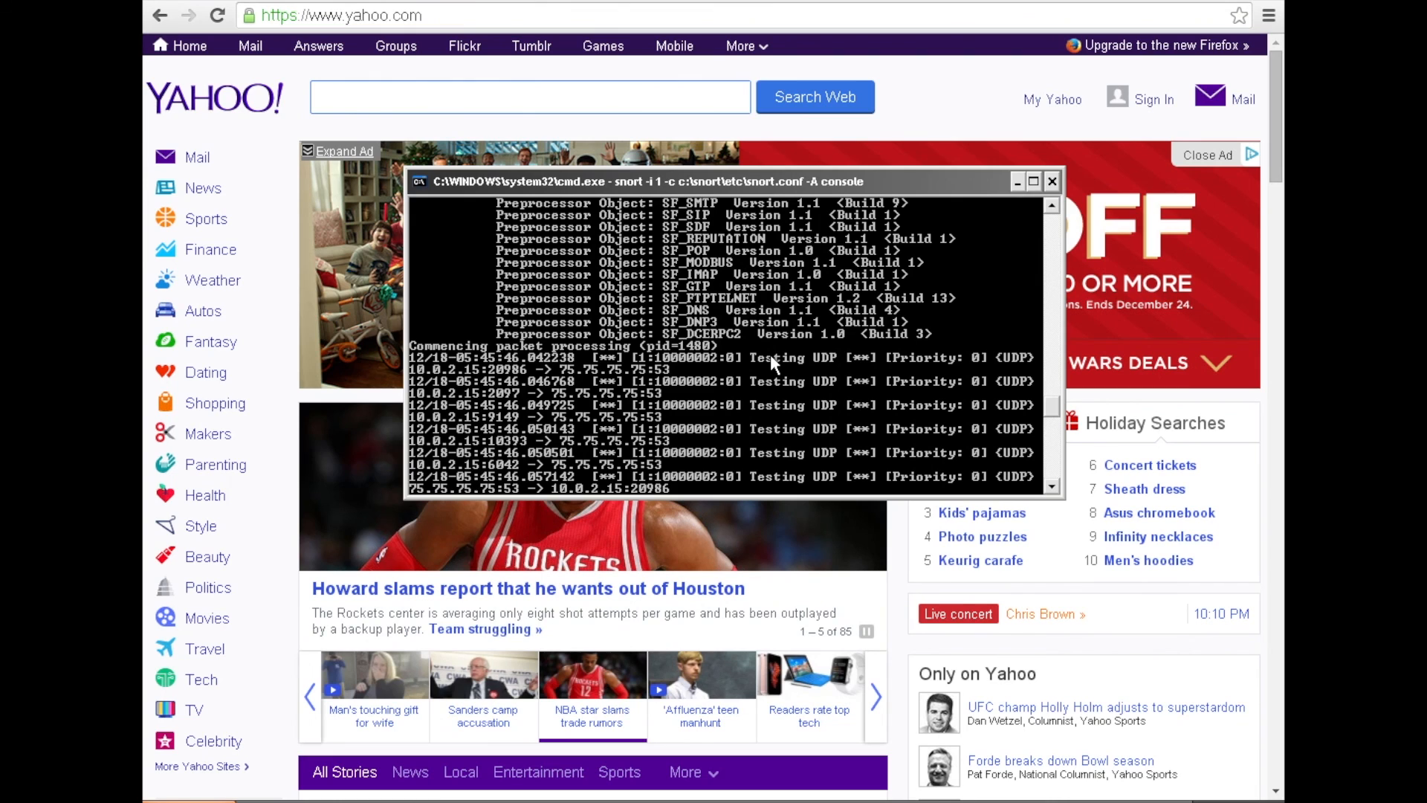
{"action": "scroll", "coordinate": [770, 354], "scroll_direction": "down", "scroll_amount": 4}
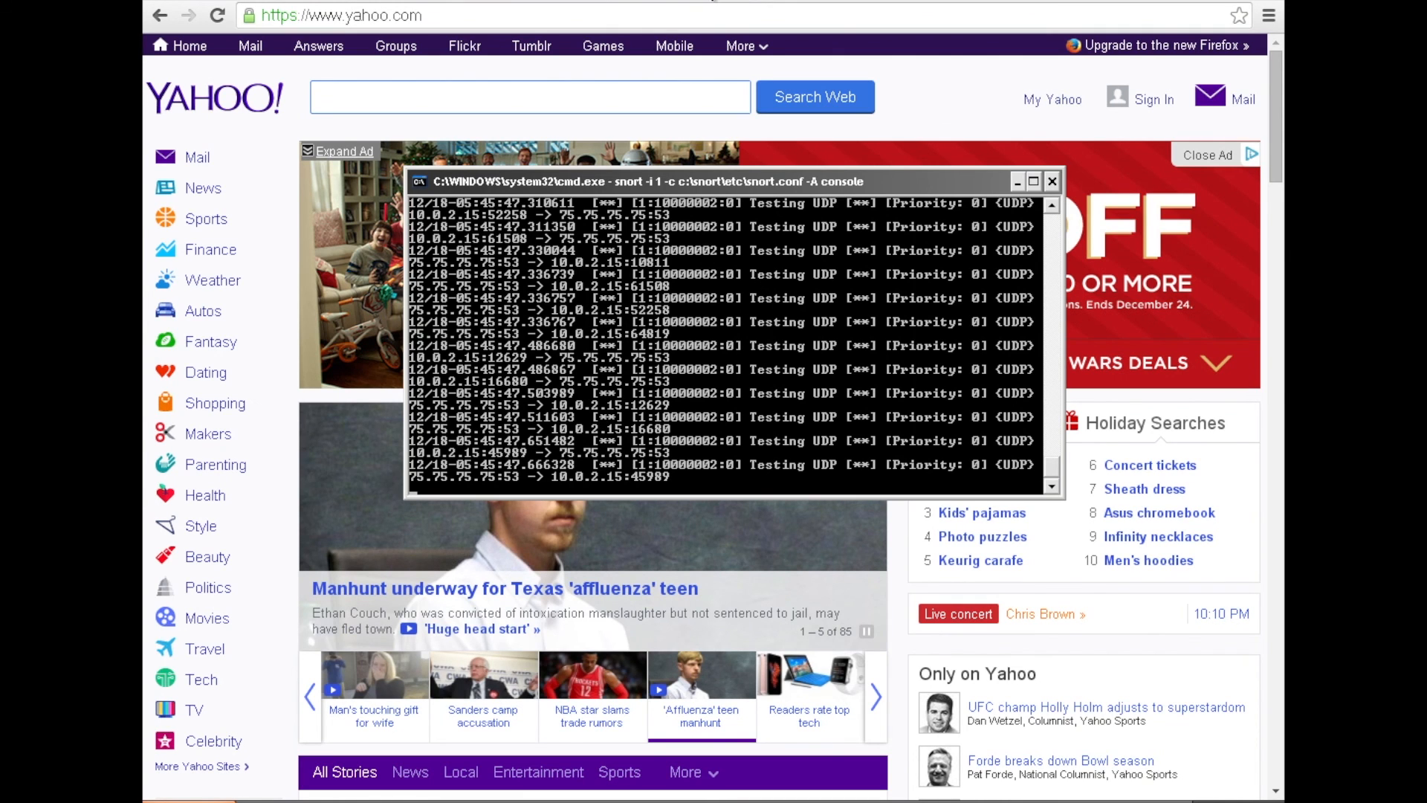
Close the Yahoo tab and minimize the Chrome, Notepad++ and rules folder windows.
{"action": "left_click", "coordinate": [713, 0]}
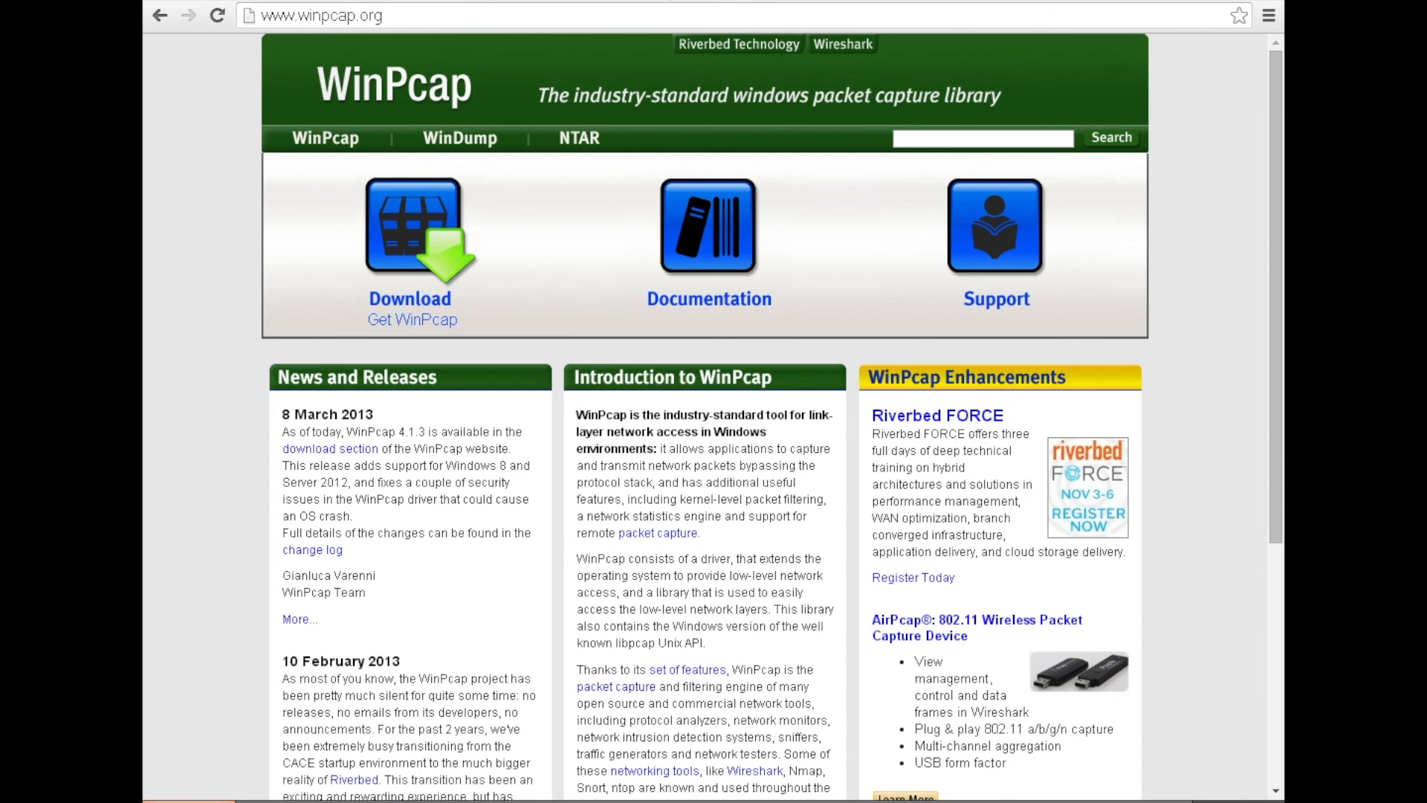
{"action": "left_click", "coordinate": [1198, 0]}
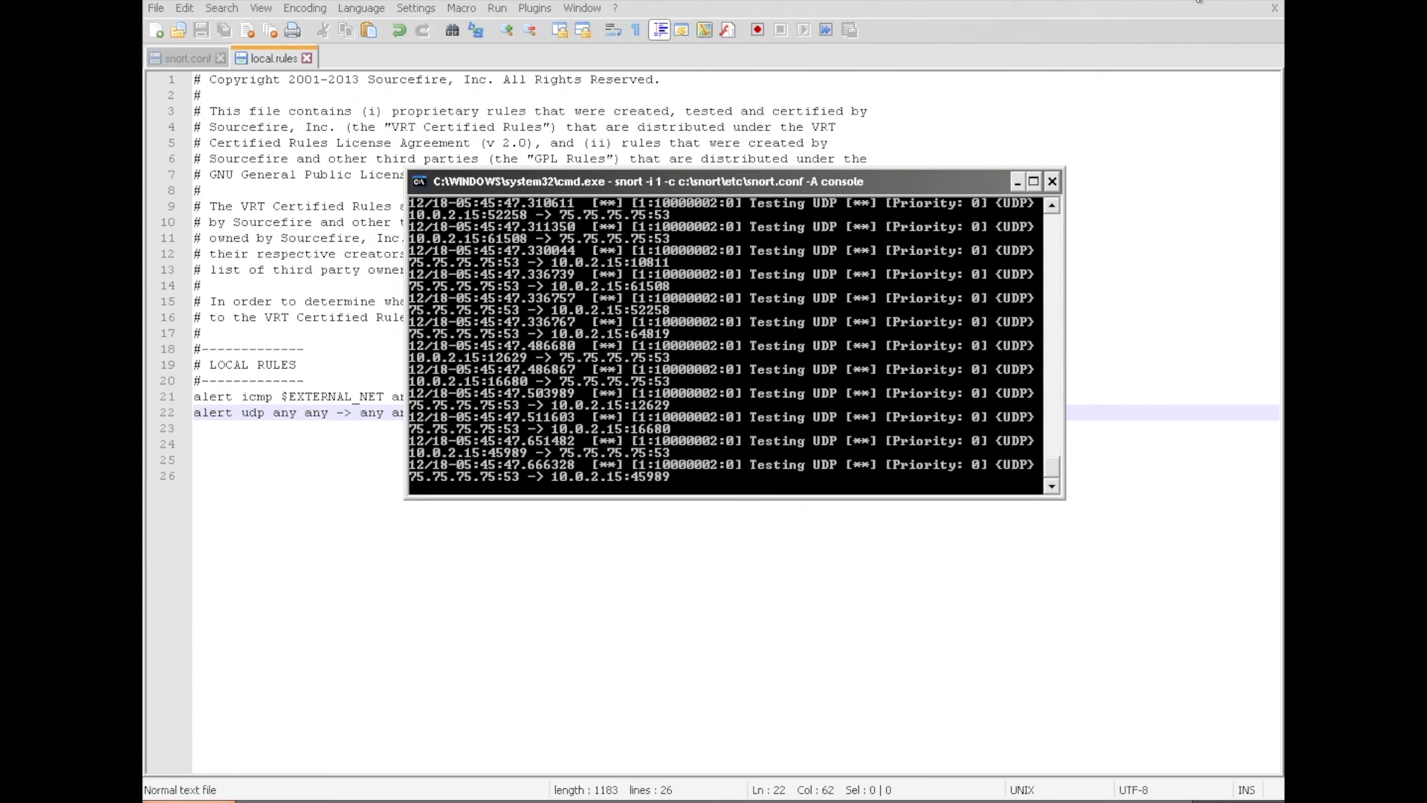
{"action": "left_click", "coordinate": [1234, 1]}
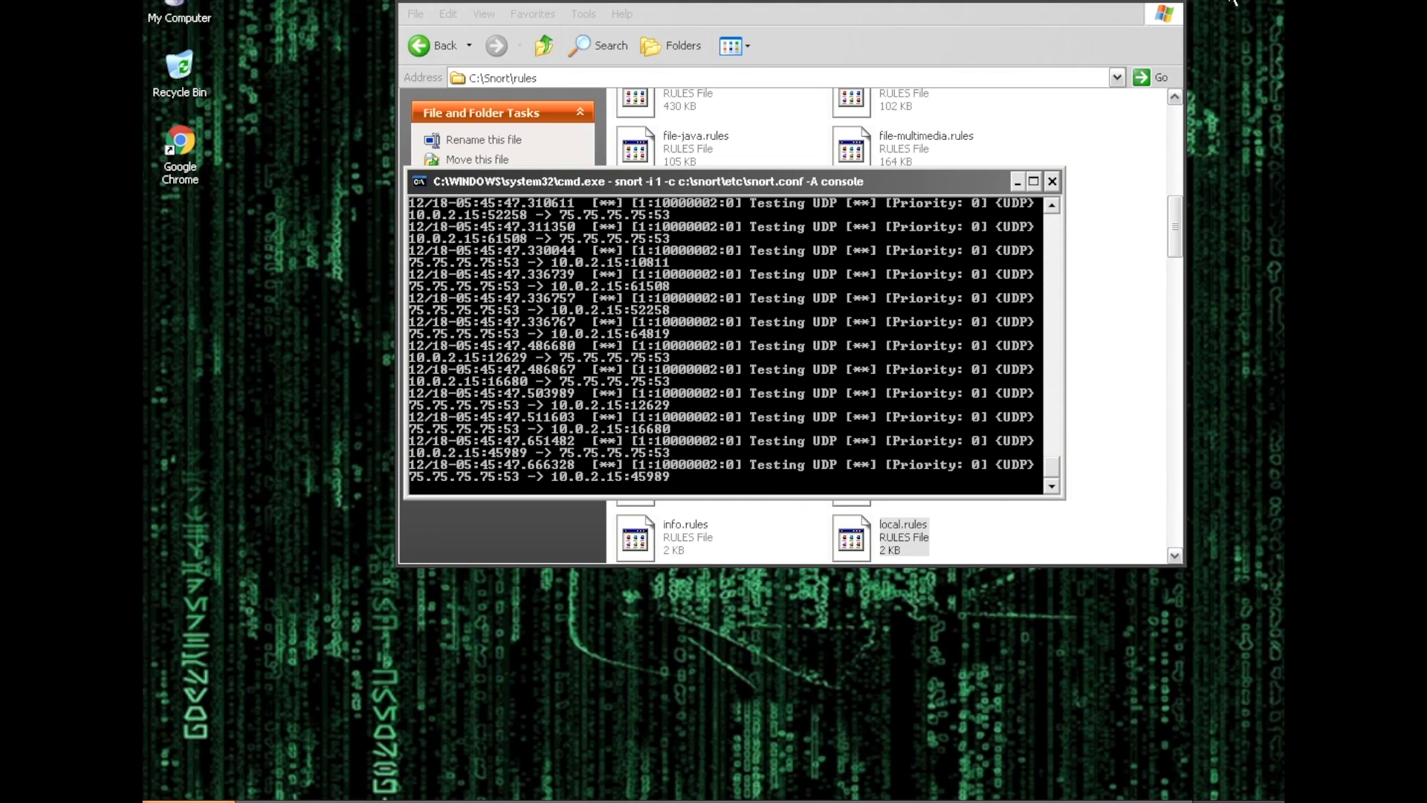
{"action": "left_click", "coordinate": [1122, 3]}
{"action": "left_click", "coordinate": [1123, 3]}
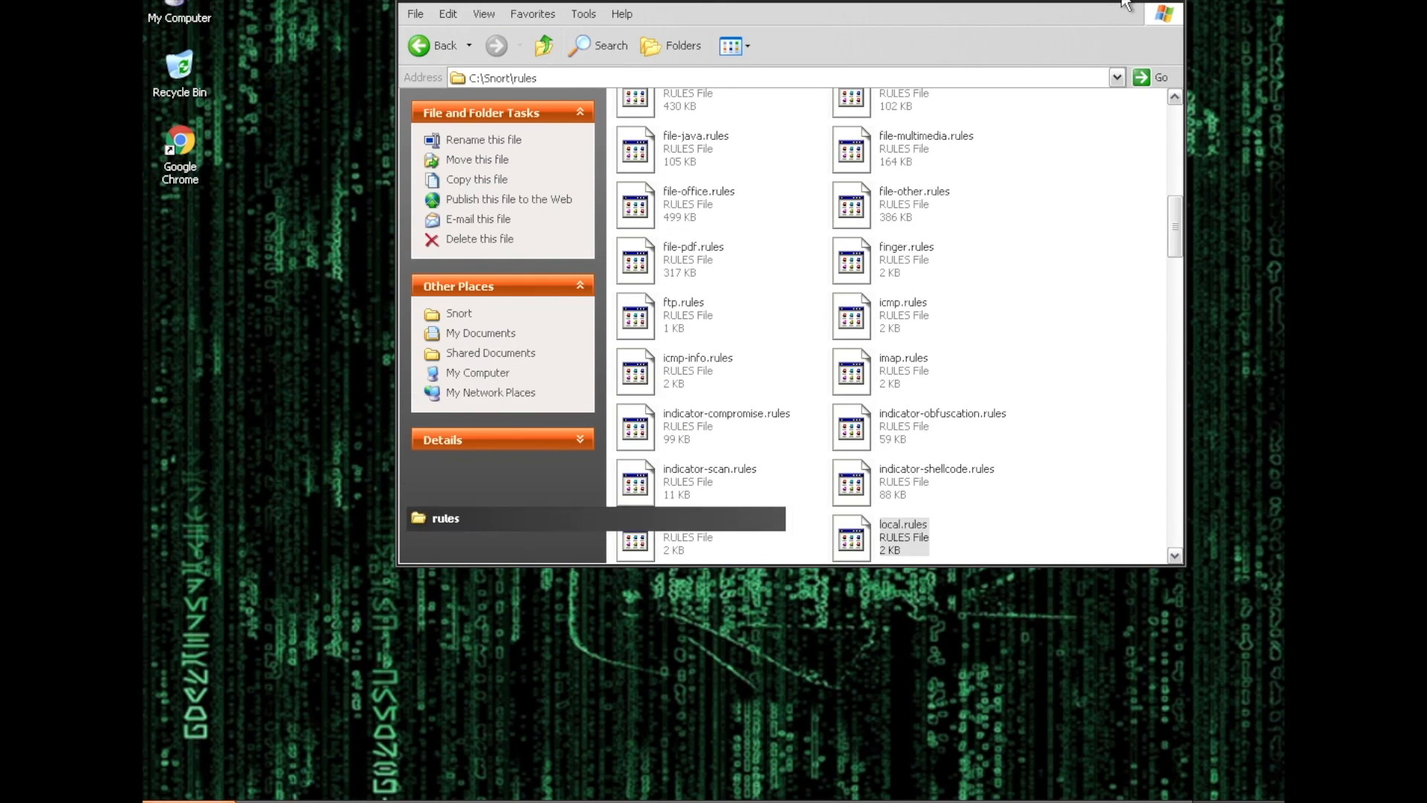